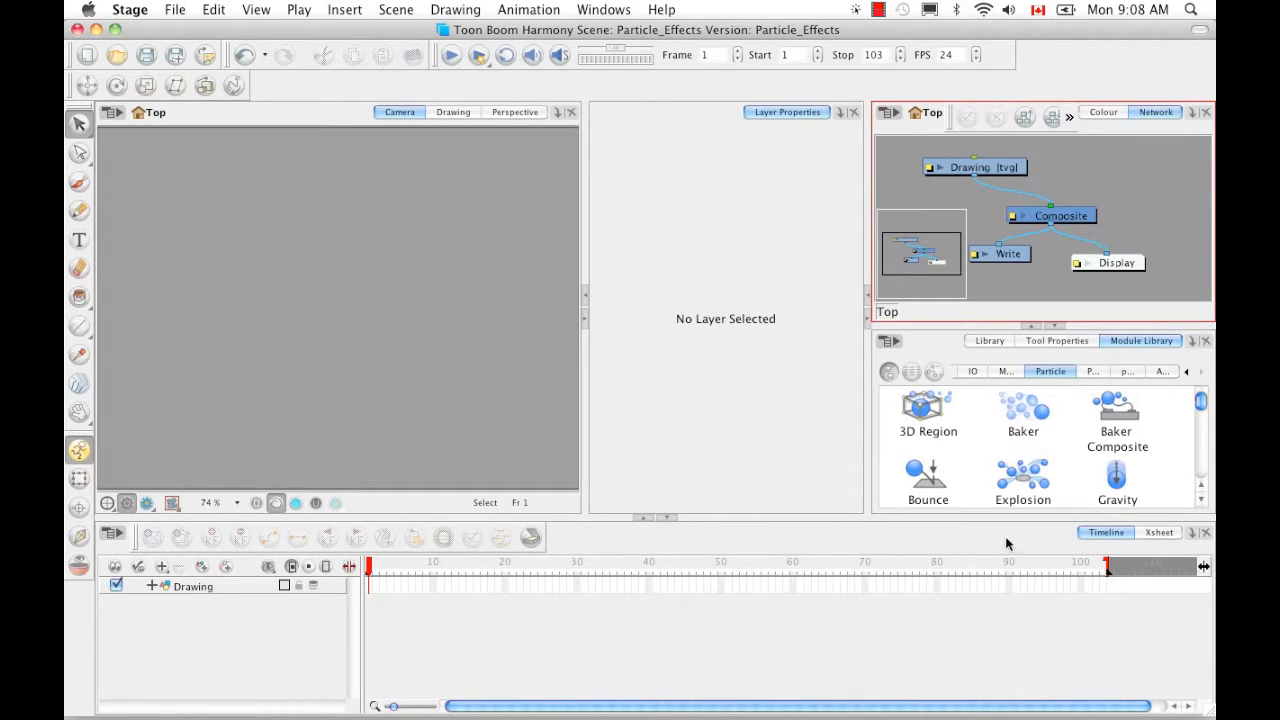
Insert the Rain weather particle effect into the scene and play it forward
mouse_move(1202, 403)
left_mouse_down()
mouse_move(1202, 463)
mouse_move(1200, 402)
left_mouse_up()
left_click(343, 12)
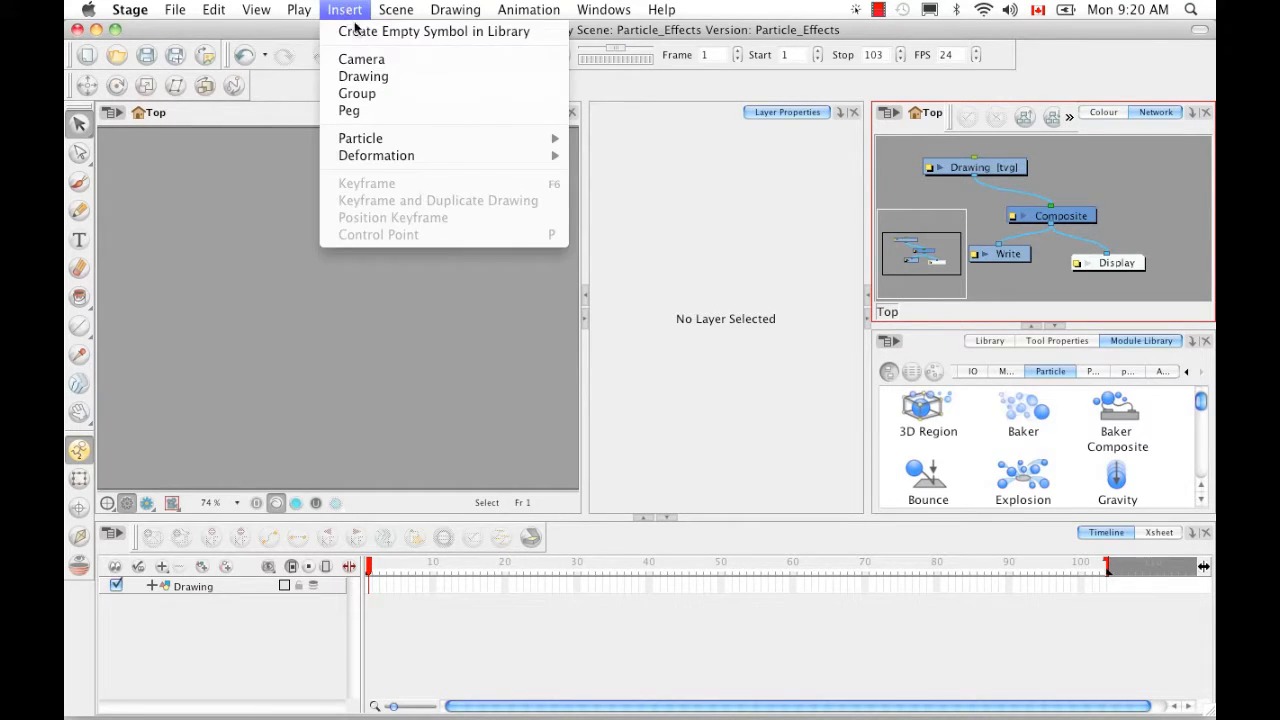
mouse_move(427, 135)
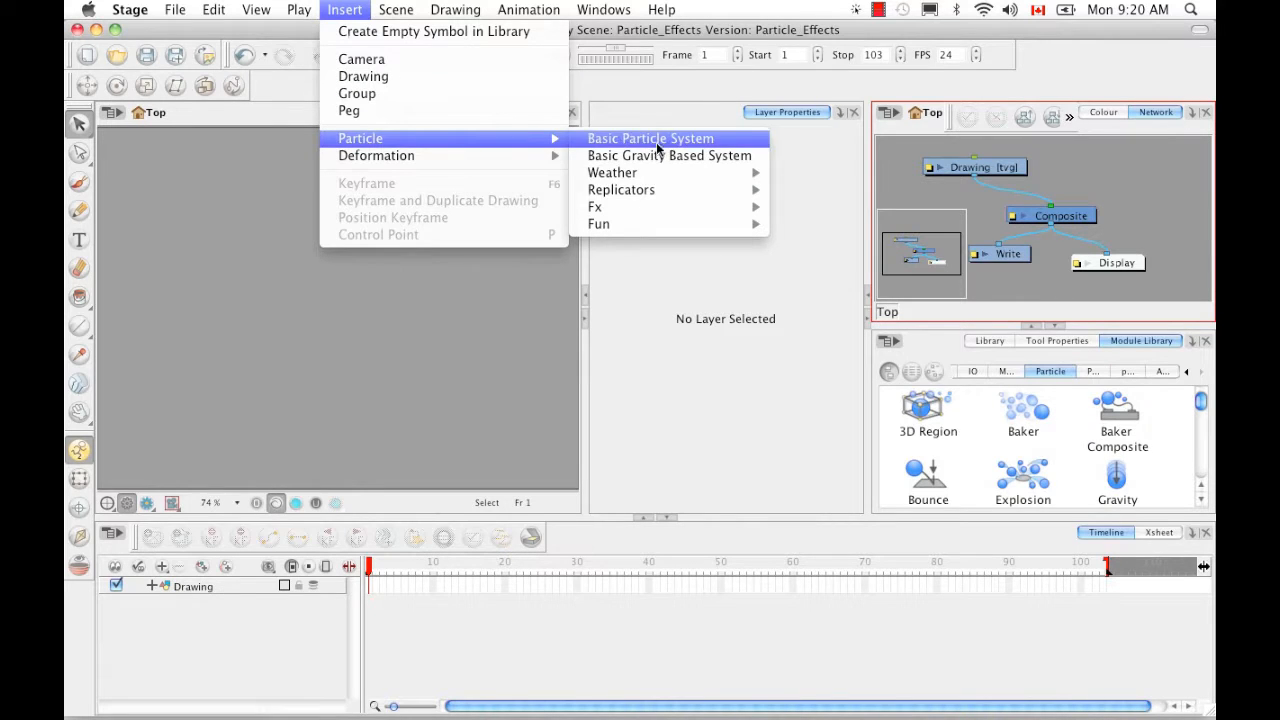
mouse_move(670, 170)
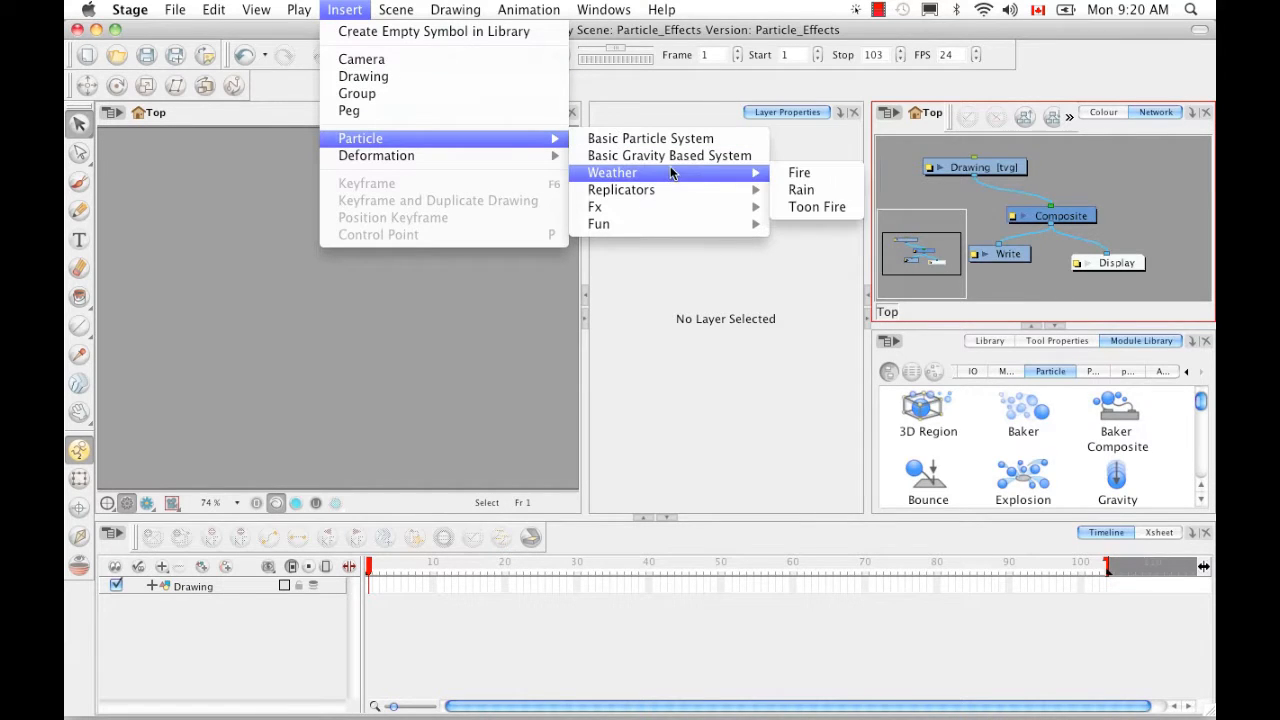
left_click(856, 191)
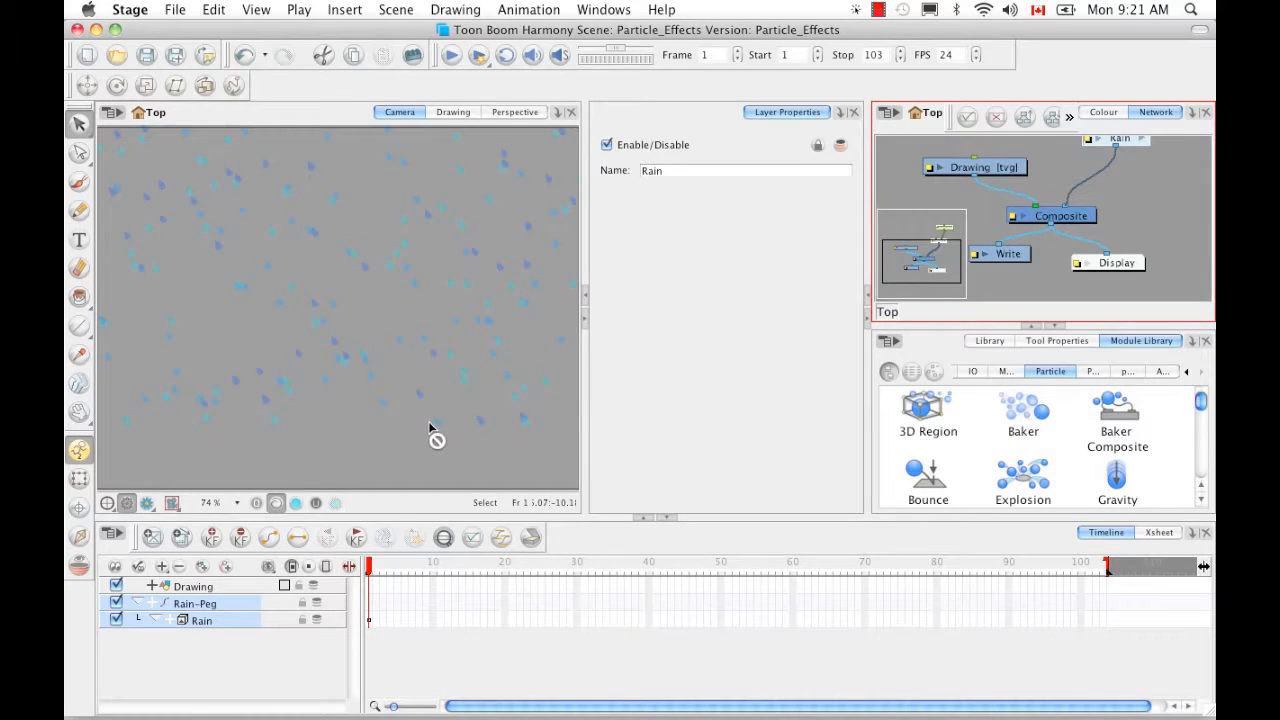
left_click(450, 59)
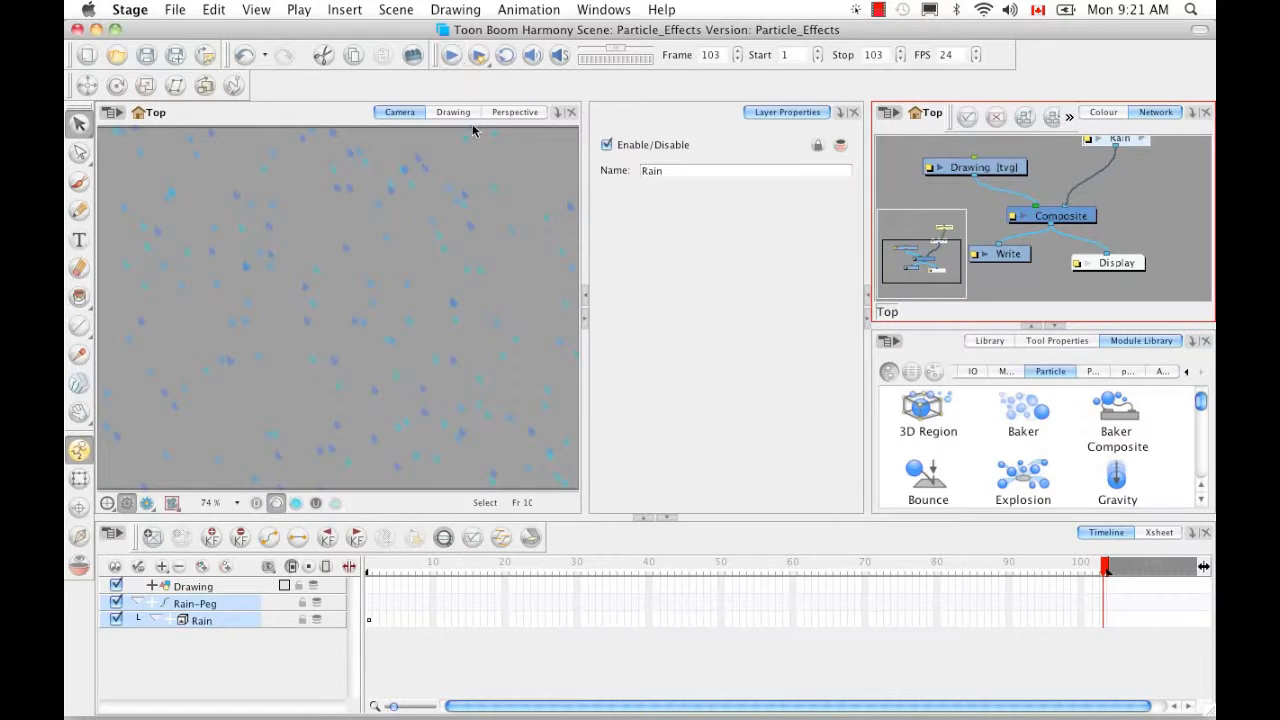
Expand the Rain group in the timeline down to its Rain-Sprite layer and widen the layer list to show full names
left_click(243, 645)
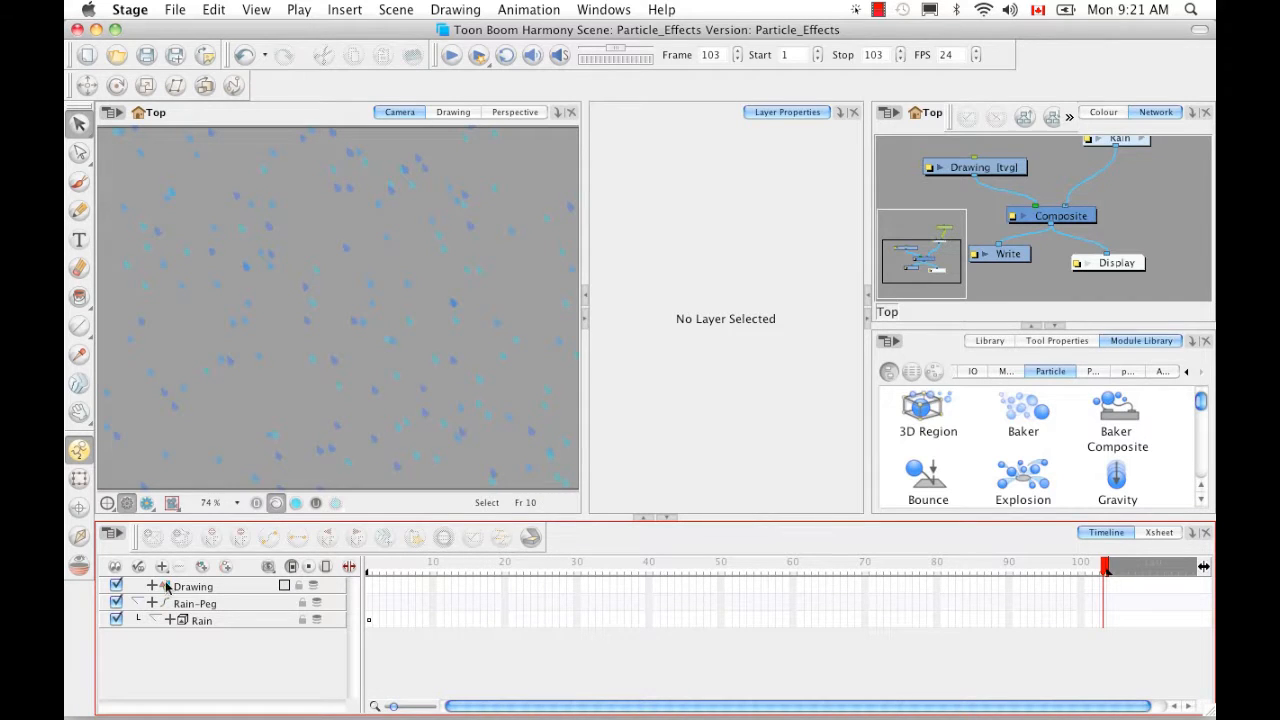
left_click(170, 621)
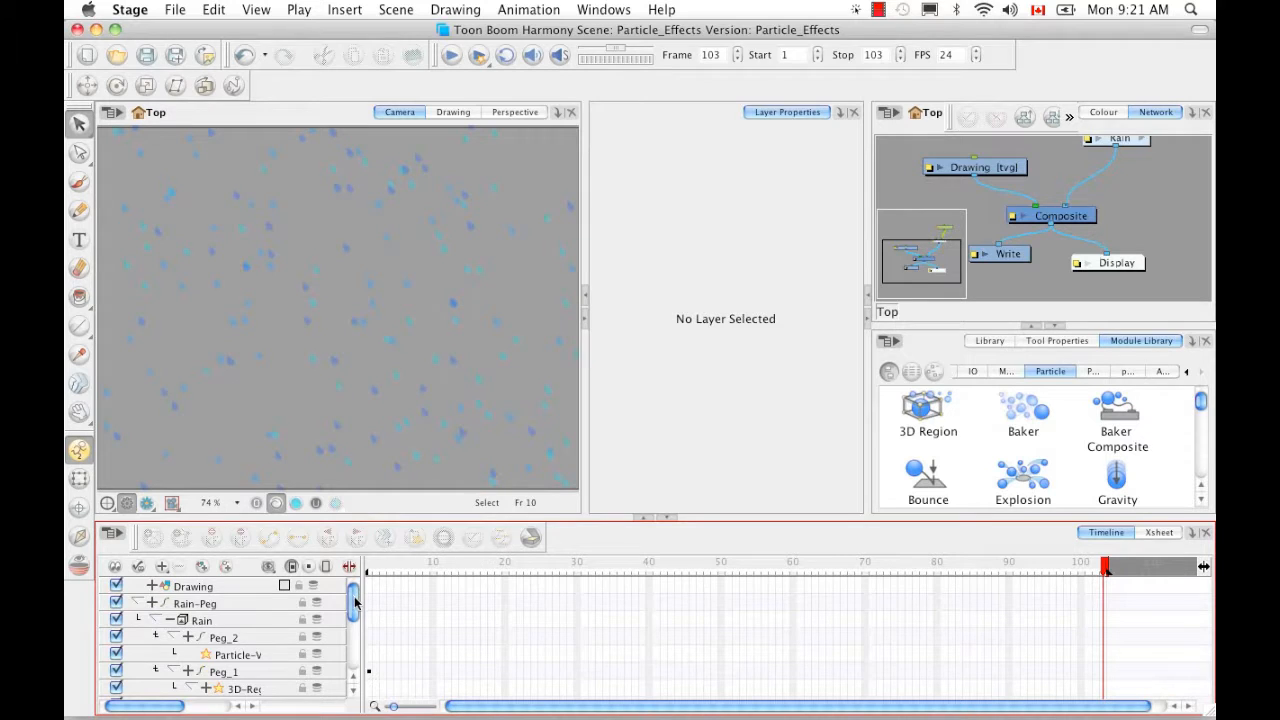
left_click_drag(354, 600, 354, 648)
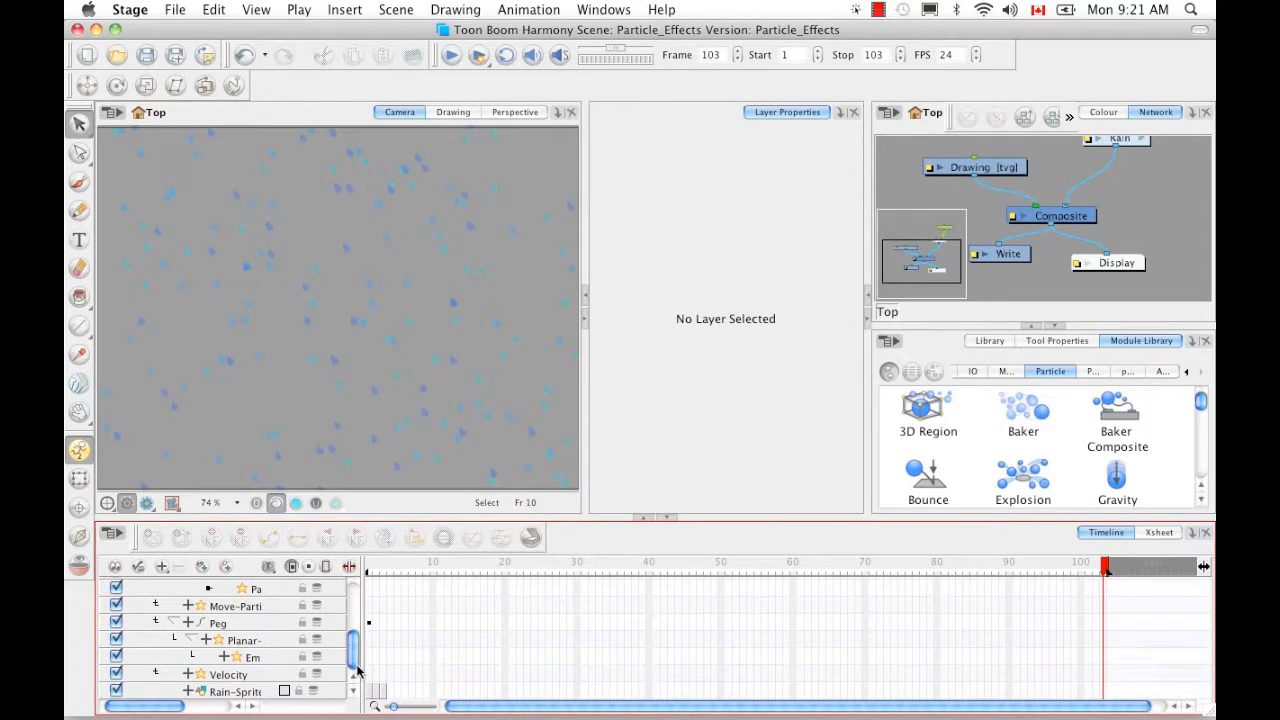
left_click_drag(363, 606, 435, 598)
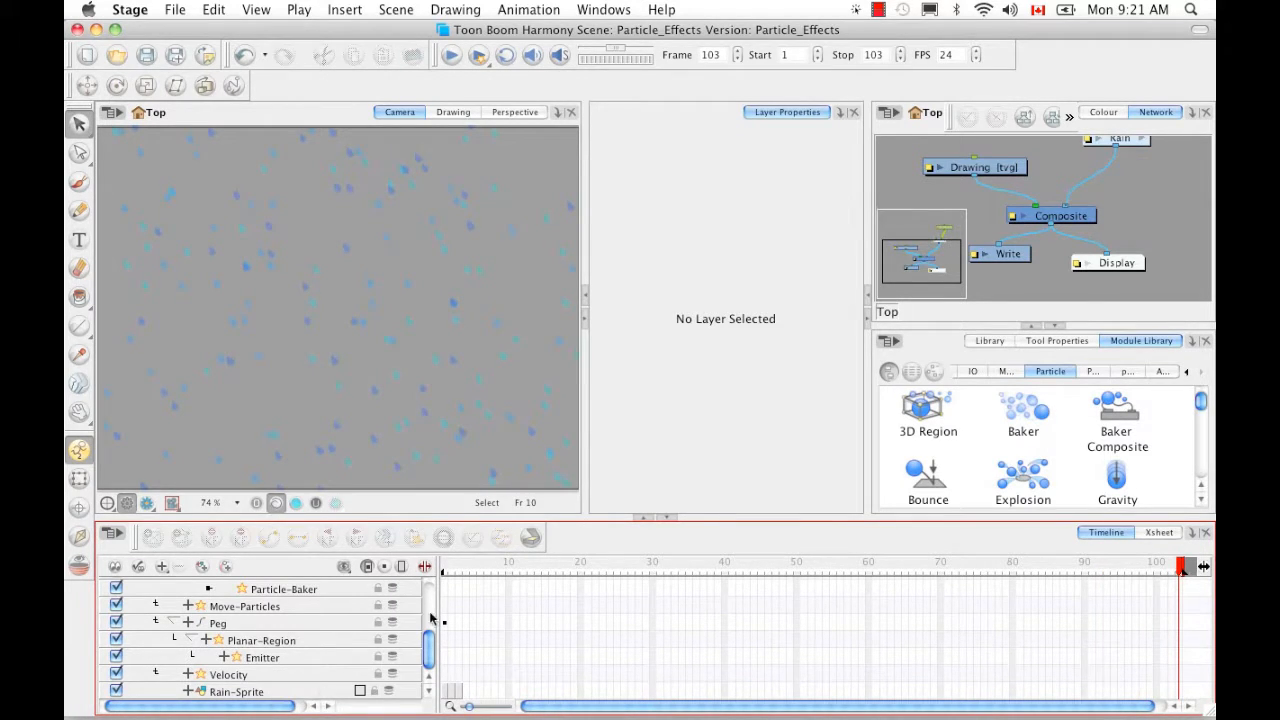
Show the Rain-Sprite drawing at frame 1 in the Drawing view with the grid on, enlarged to 800%
left_click(442, 568)
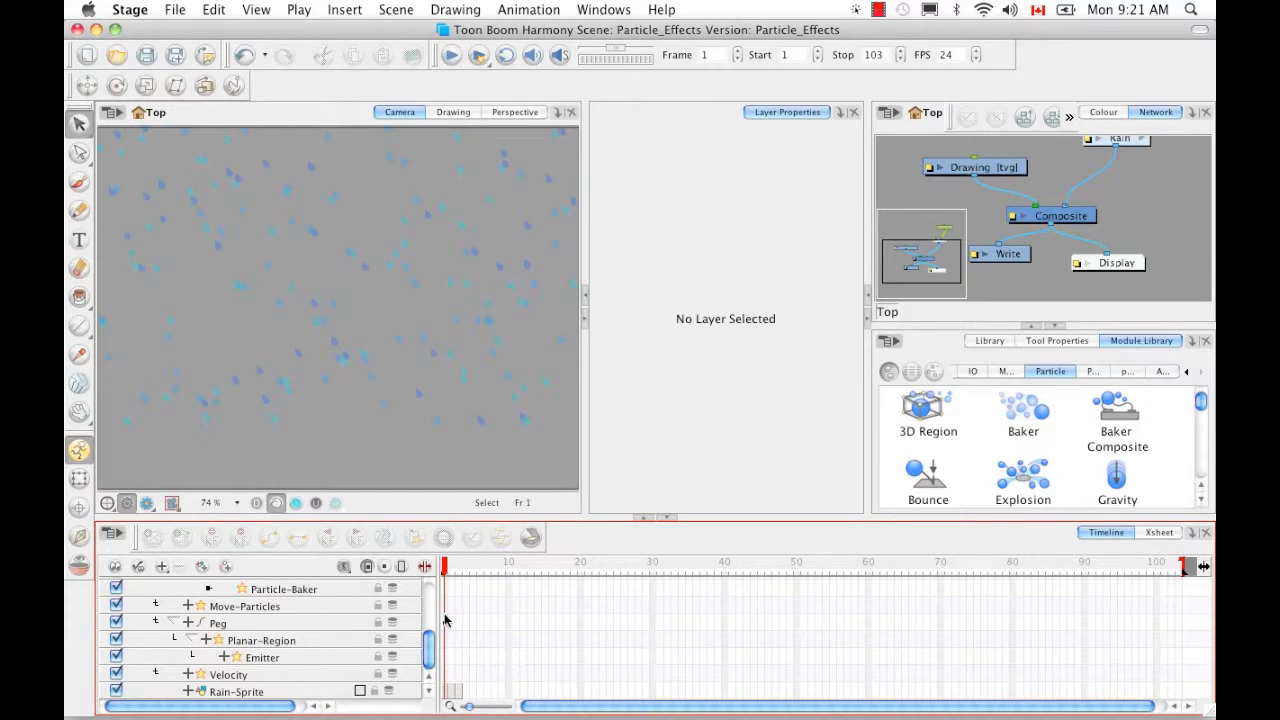
left_click(453, 112)
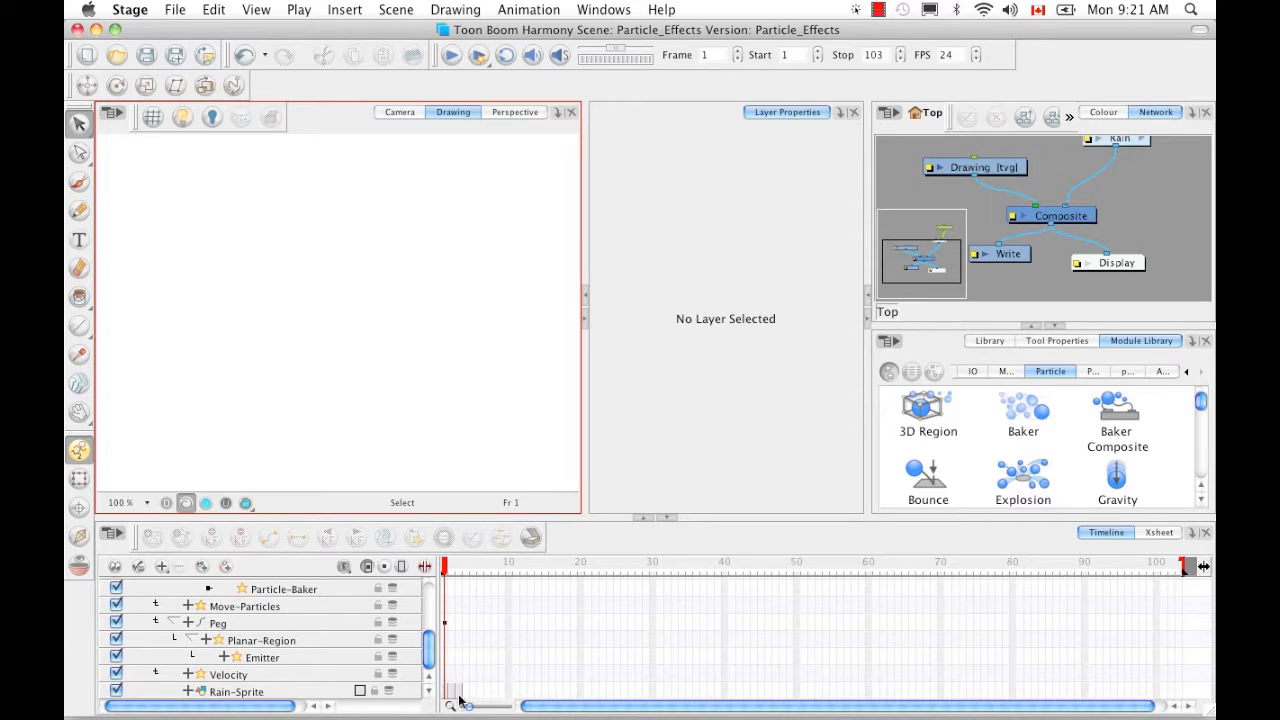
left_click(336, 692)
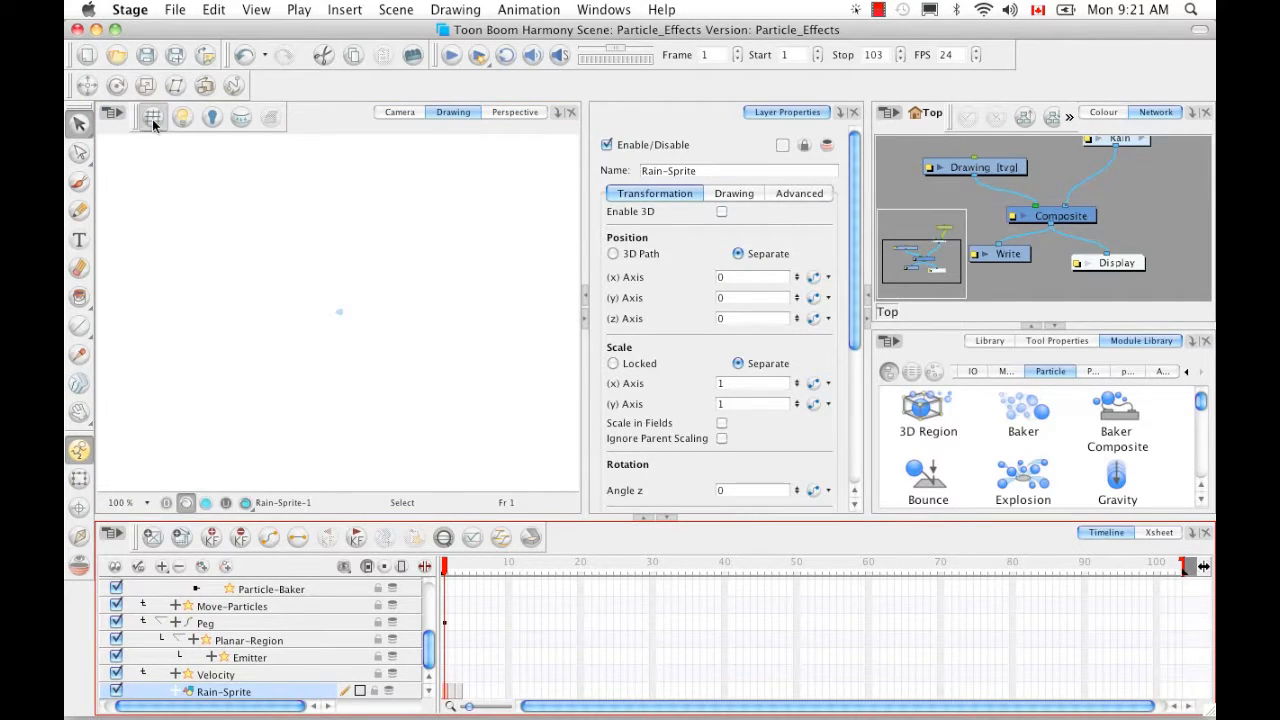
left_click(151, 118)
left_click(284, 440)
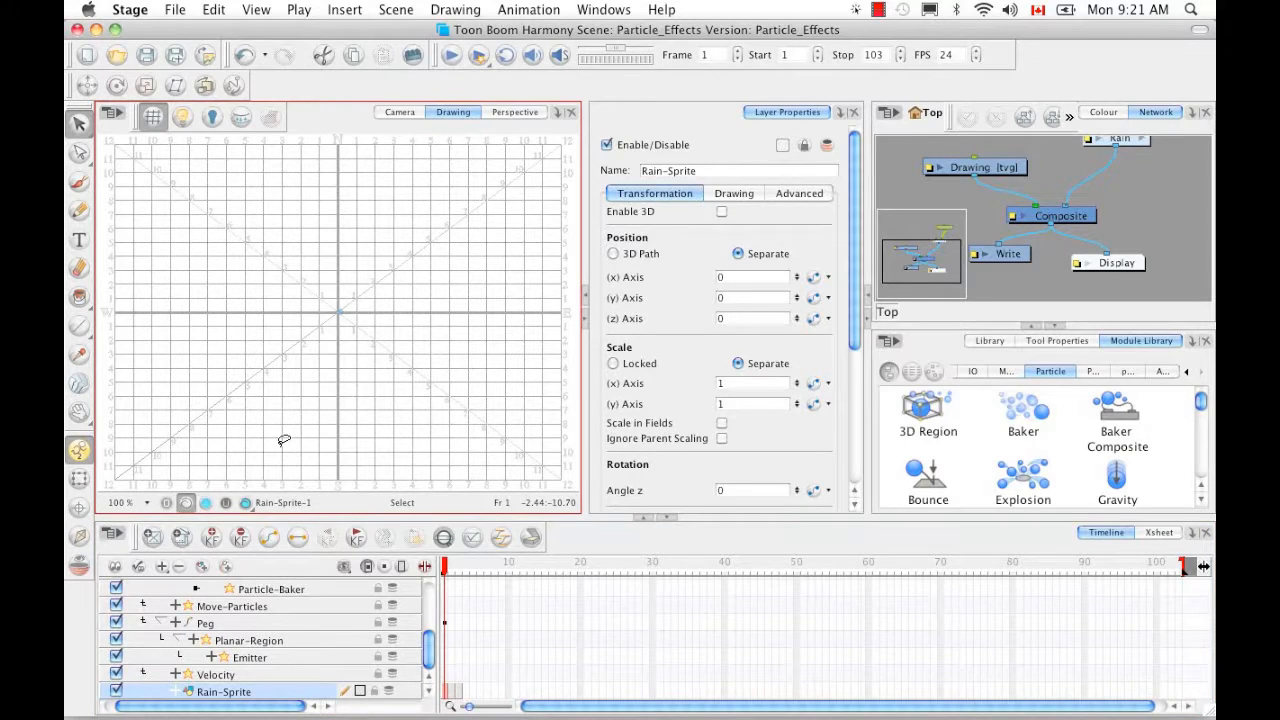
key("2")
key("2")
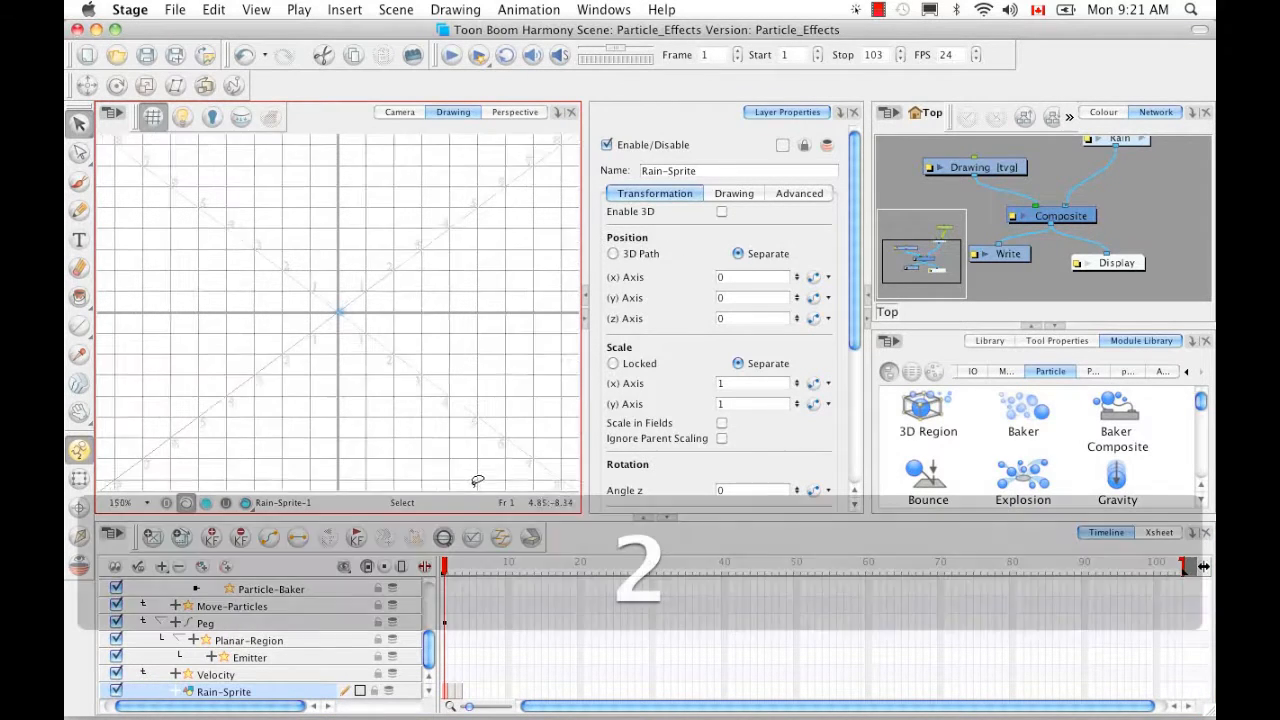
key("2")
key("2")
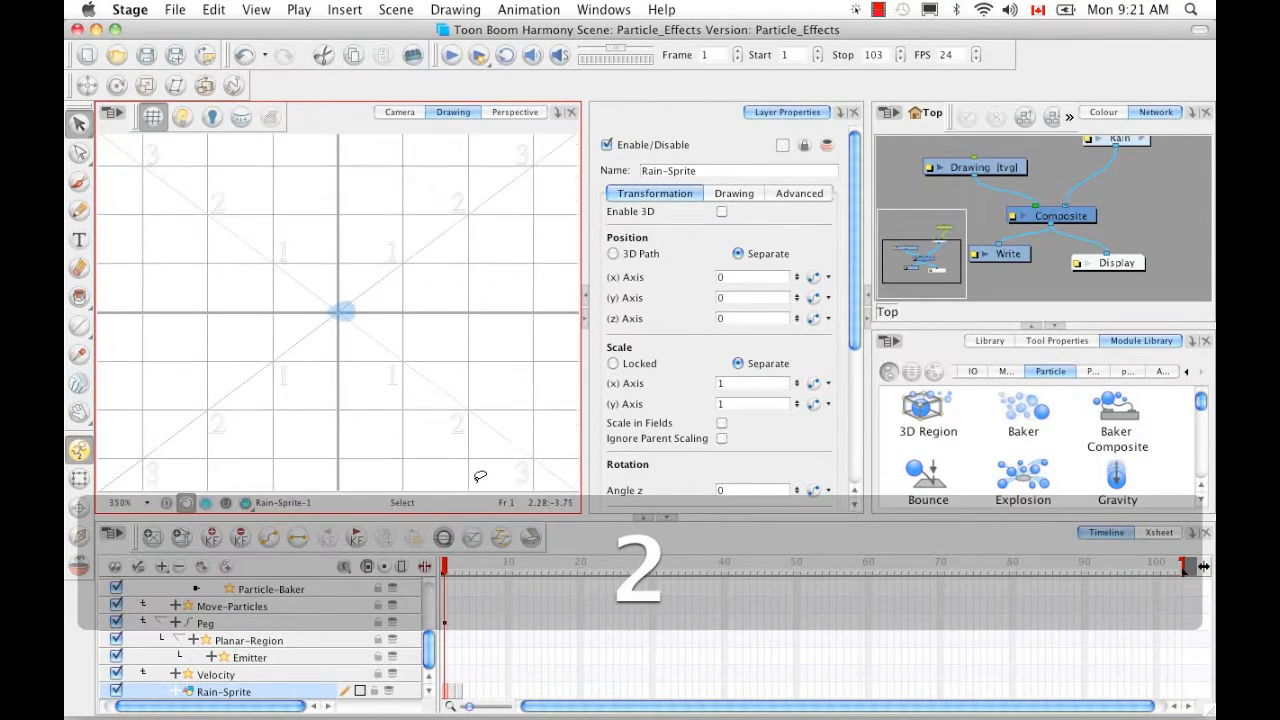
key("2")
key("2")
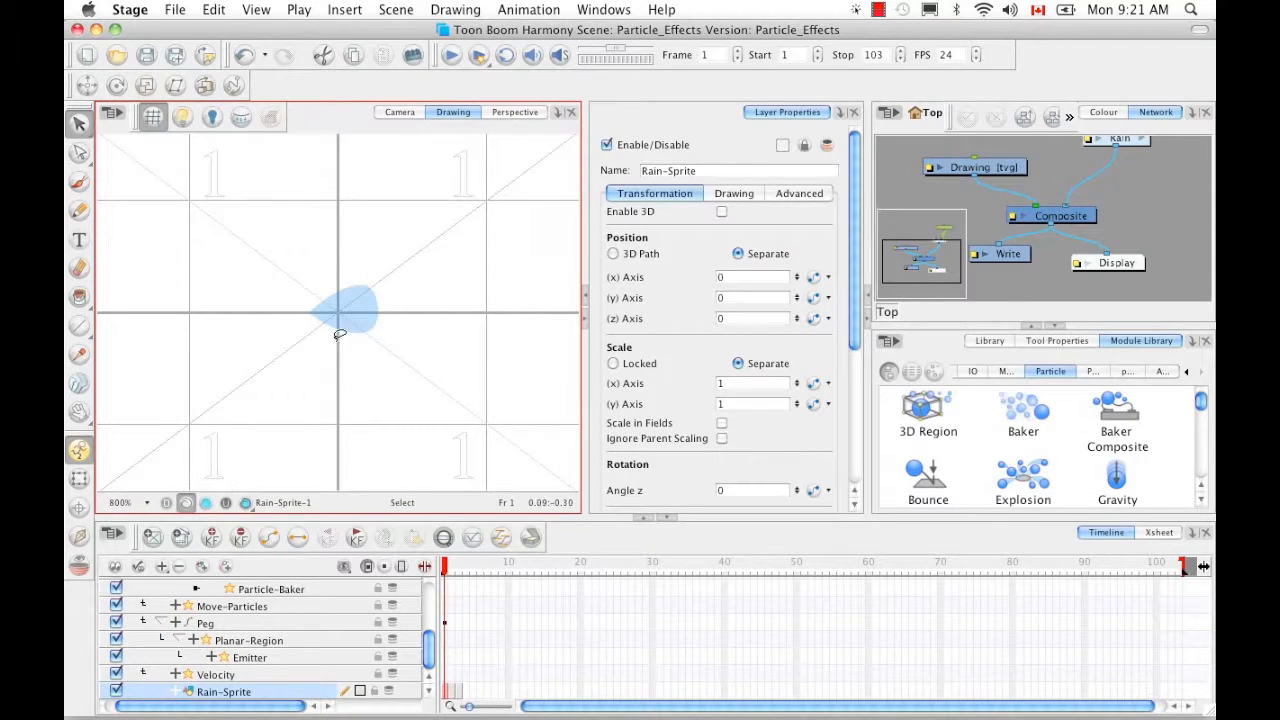
Inspect the Rain-Sprite drawings on frames 2 and 3, and replay the rain from frame 1 in the Camera view
left_click(452, 690)
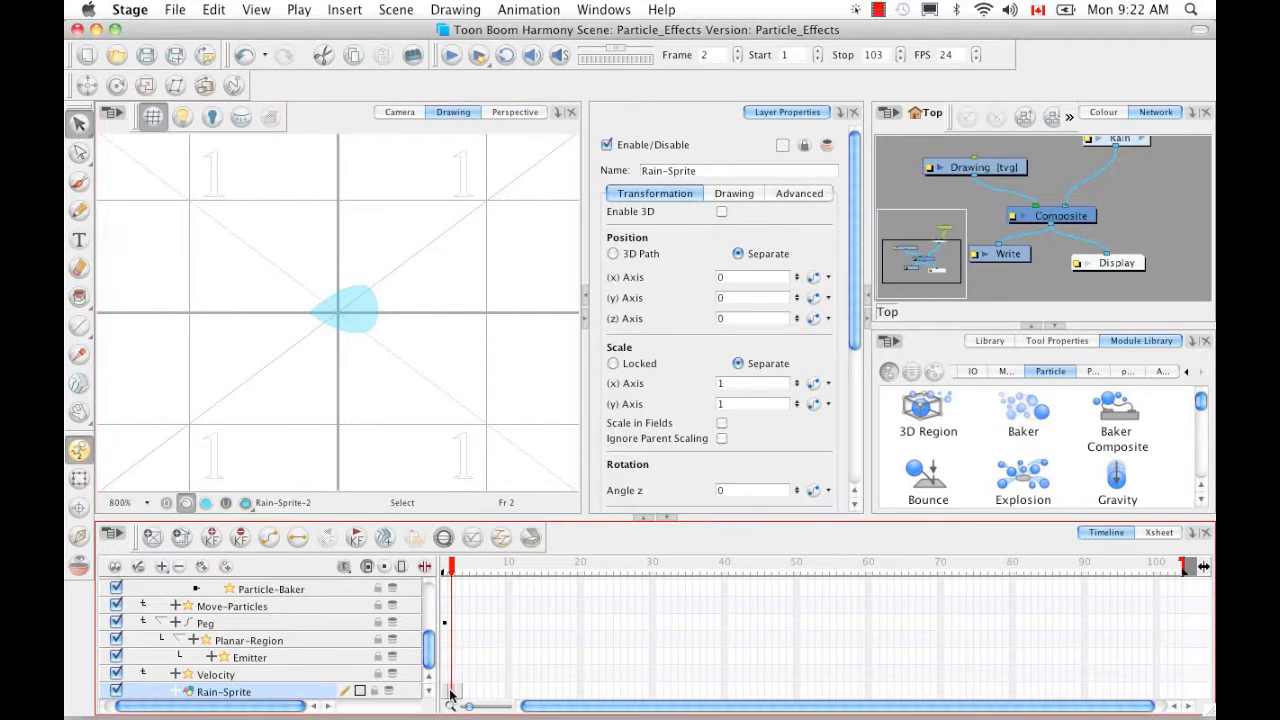
left_click(459, 691)
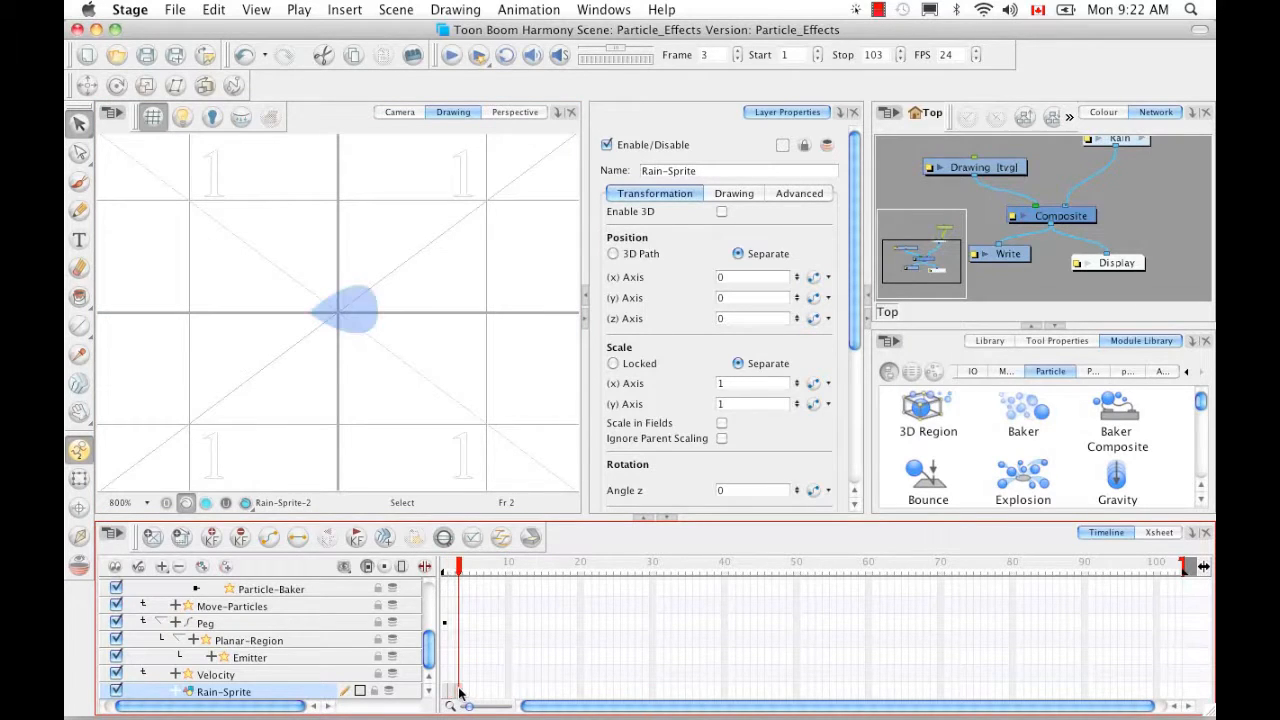
left_click_drag(457, 571, 445, 571)
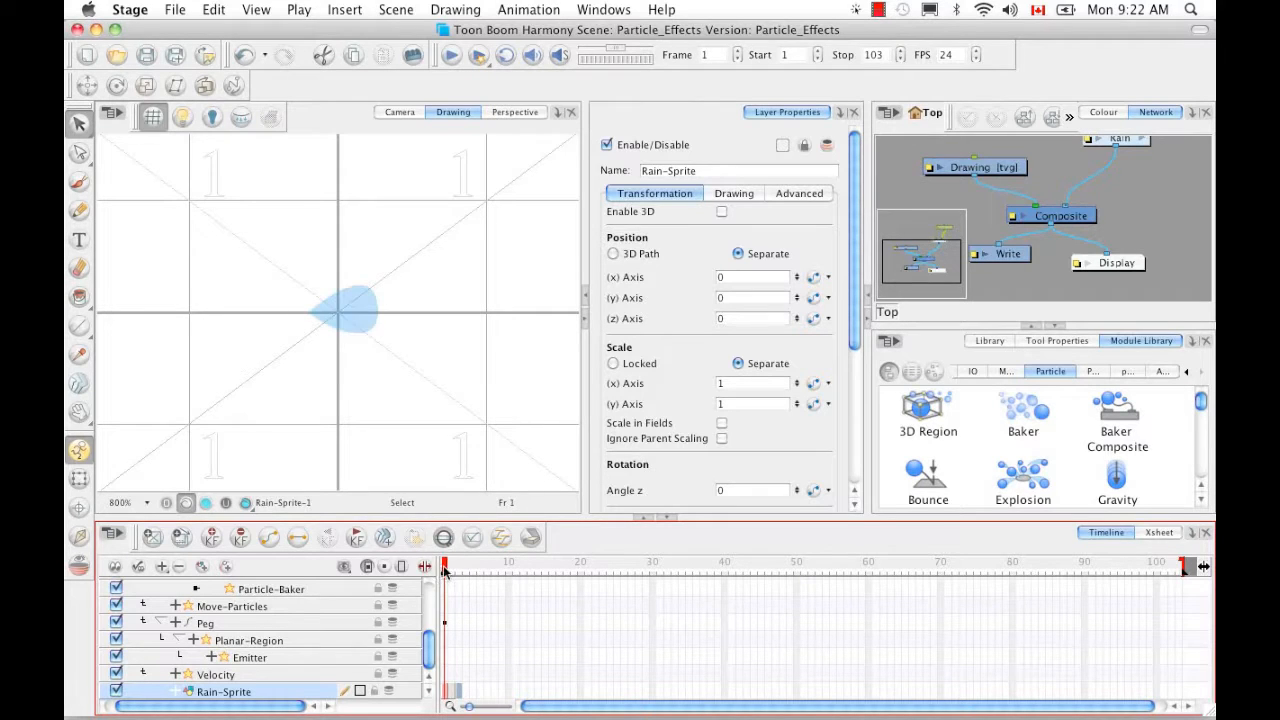
left_click(400, 112)
left_click(452, 56)
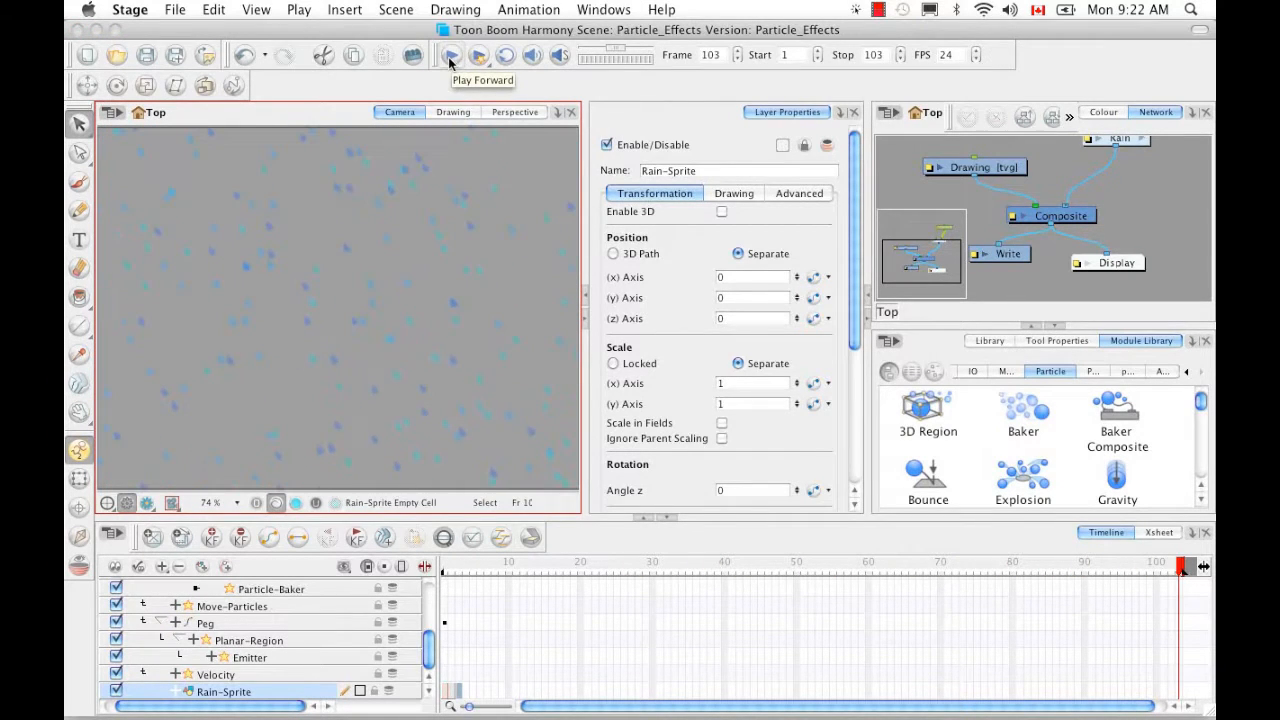
Examine the rain particles' depth in the Perspective view by rotating the scene to several angles
left_click(508, 113)
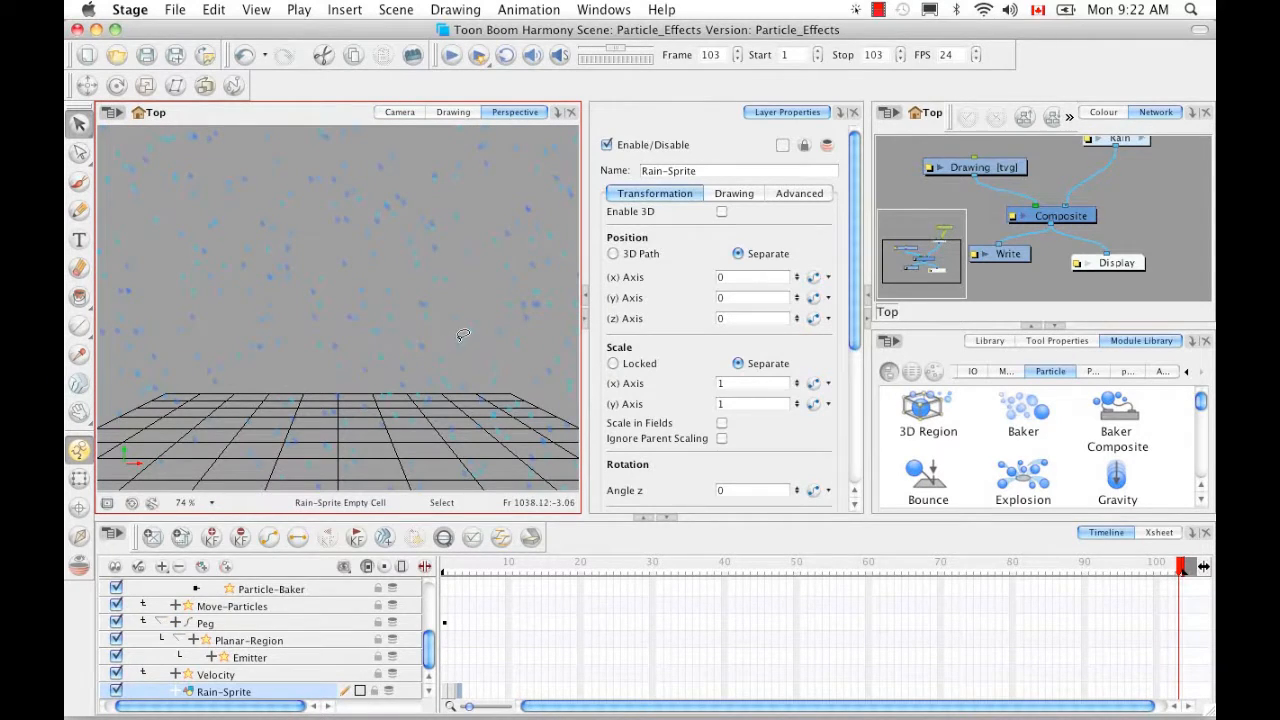
key("alt+super")
left_click_drag(455, 330, 305, 335)
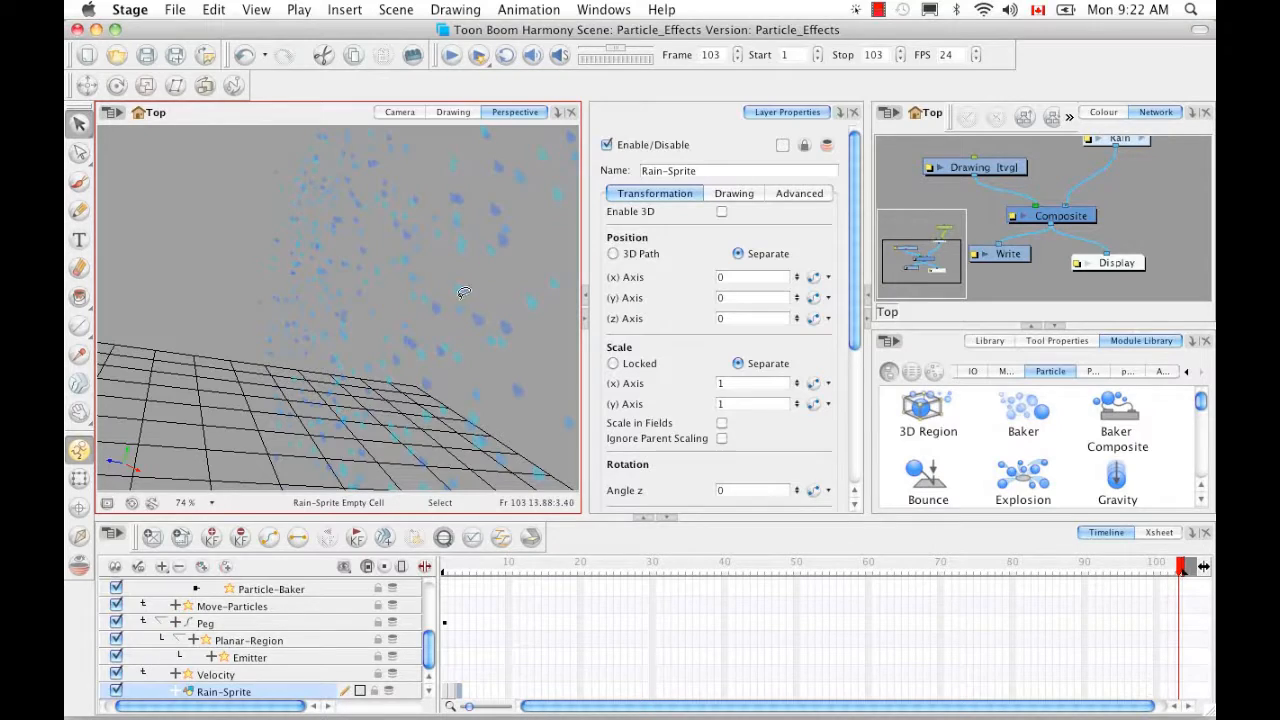
key("alt+super")
left_click_drag(510, 284, 446, 275)
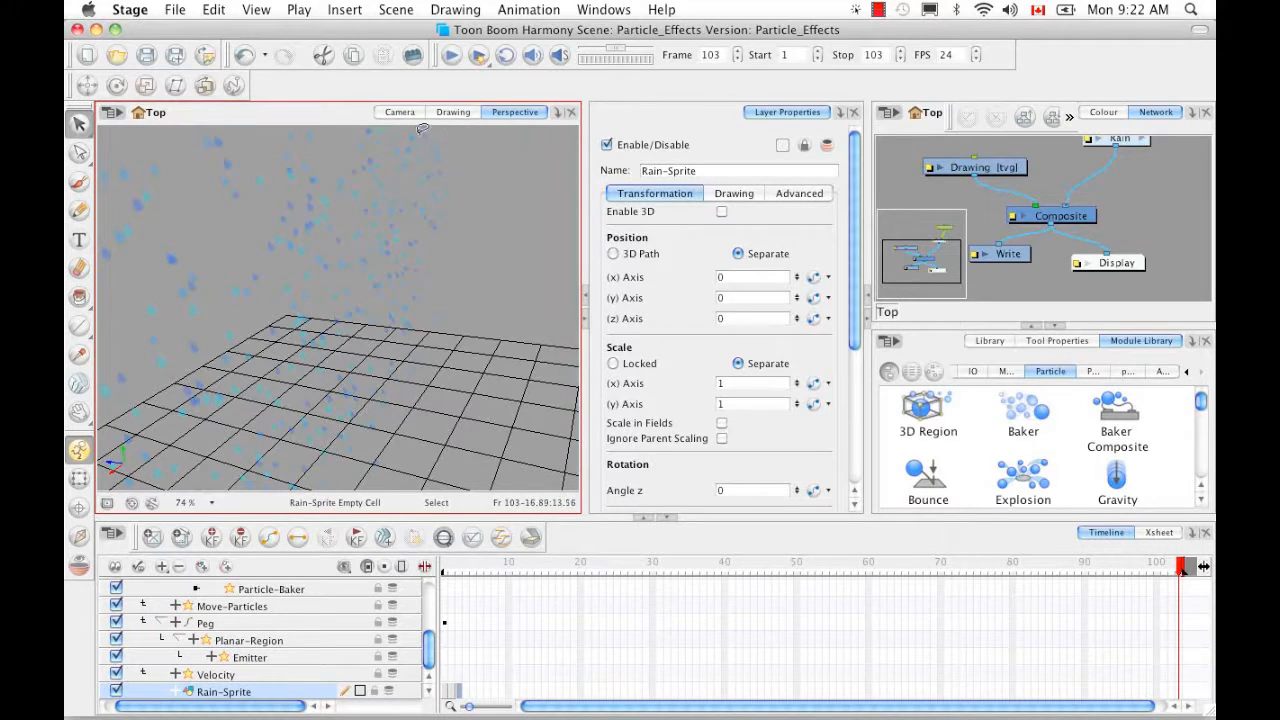
Recolour the Rain-Sprite raindrop drawing at frame 1 with the Red swatch of the Particle_Effects palette
left_click(450, 112)
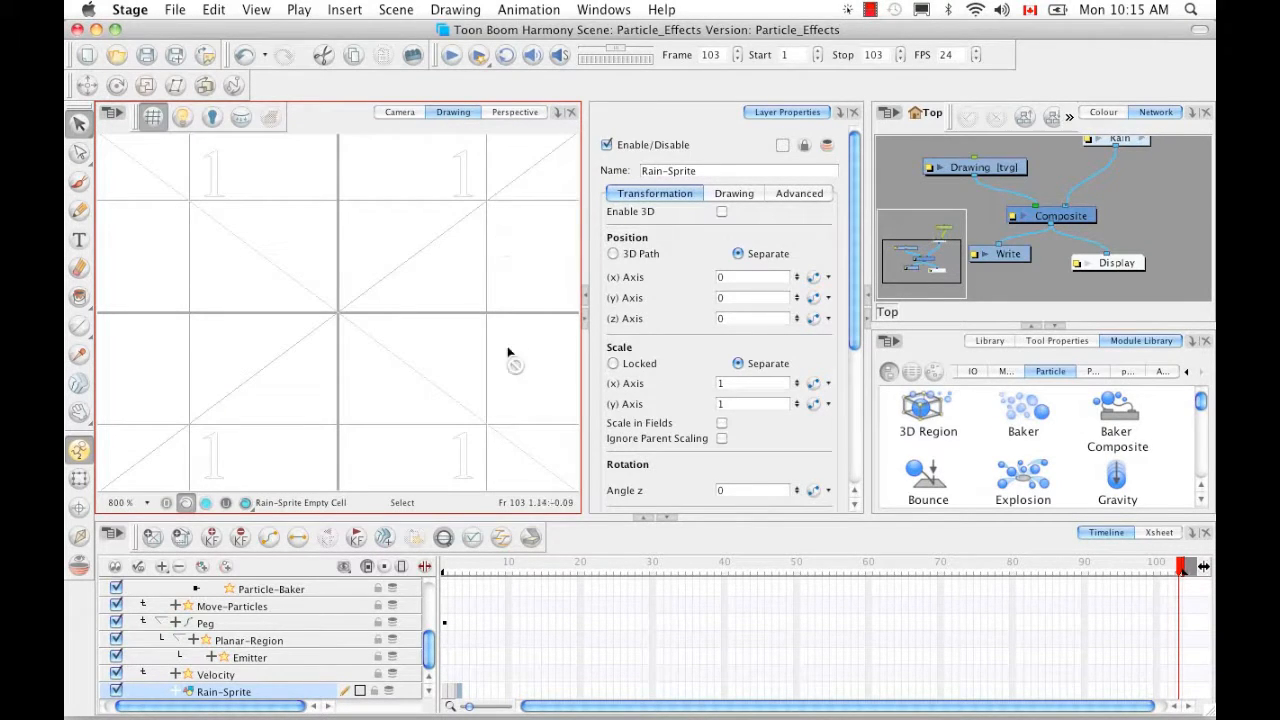
left_click(445, 566)
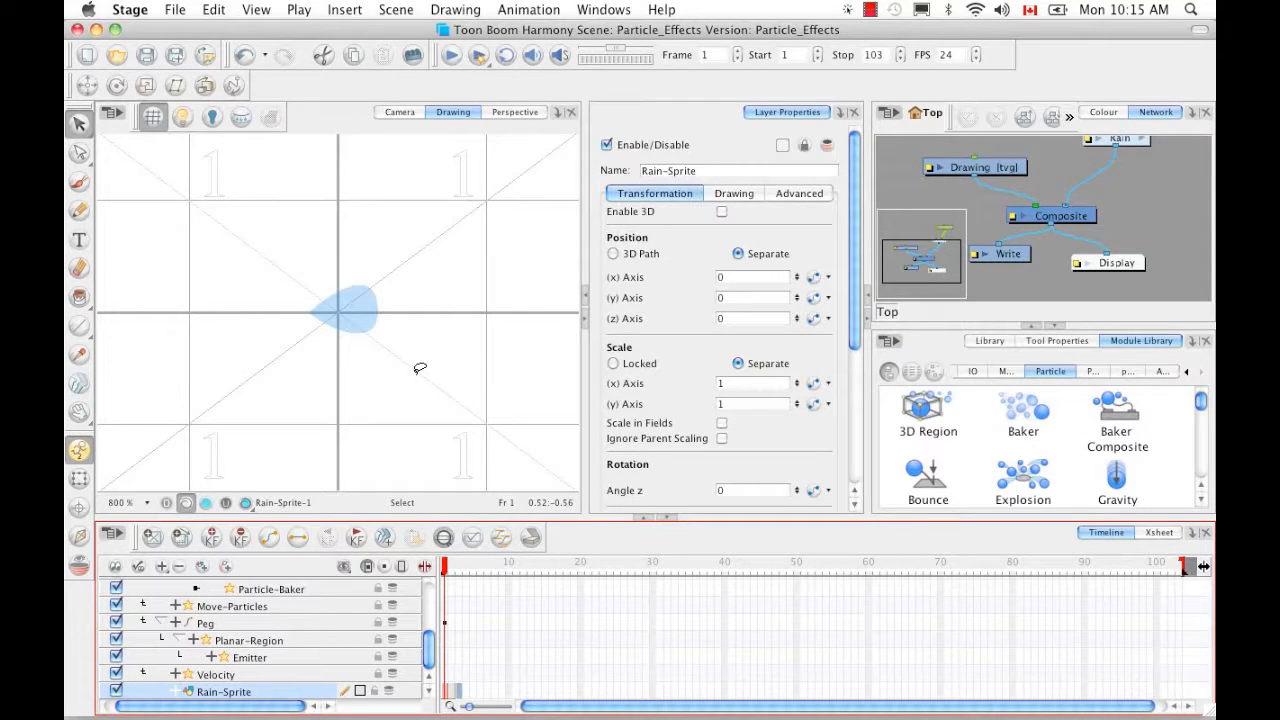
left_click(1104, 112)
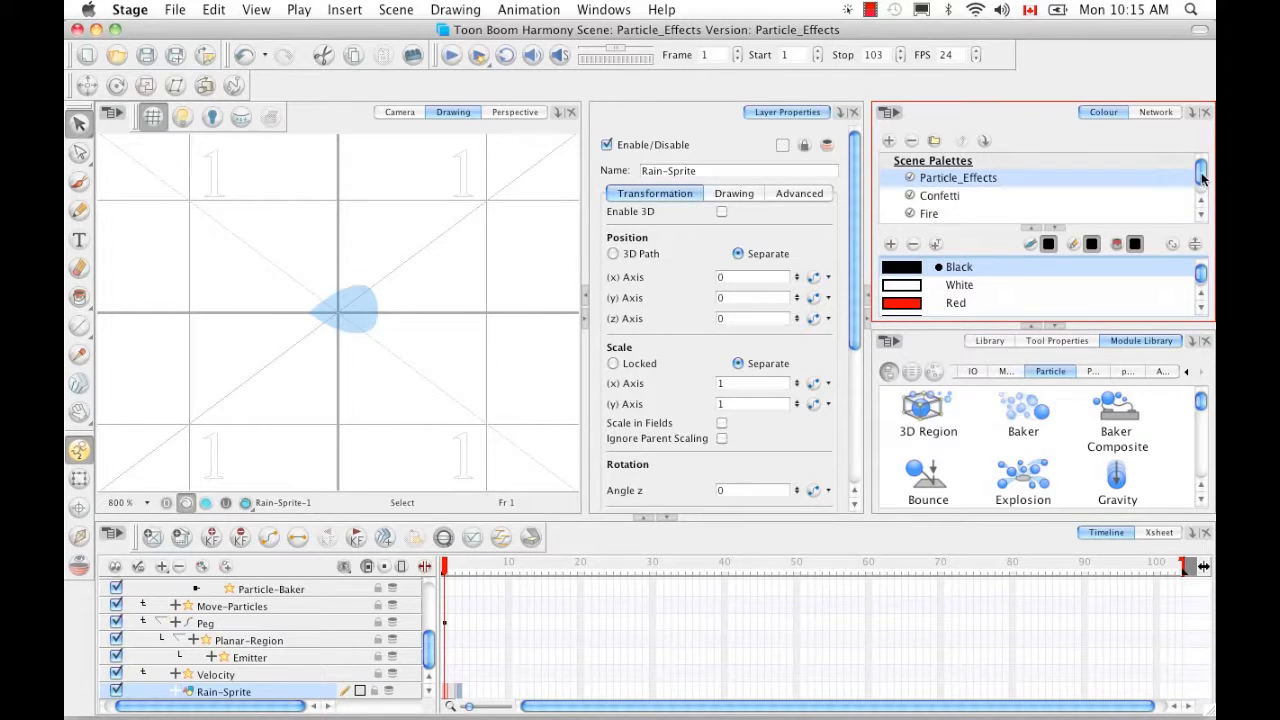
left_click_drag(1201, 270, 1201, 275)
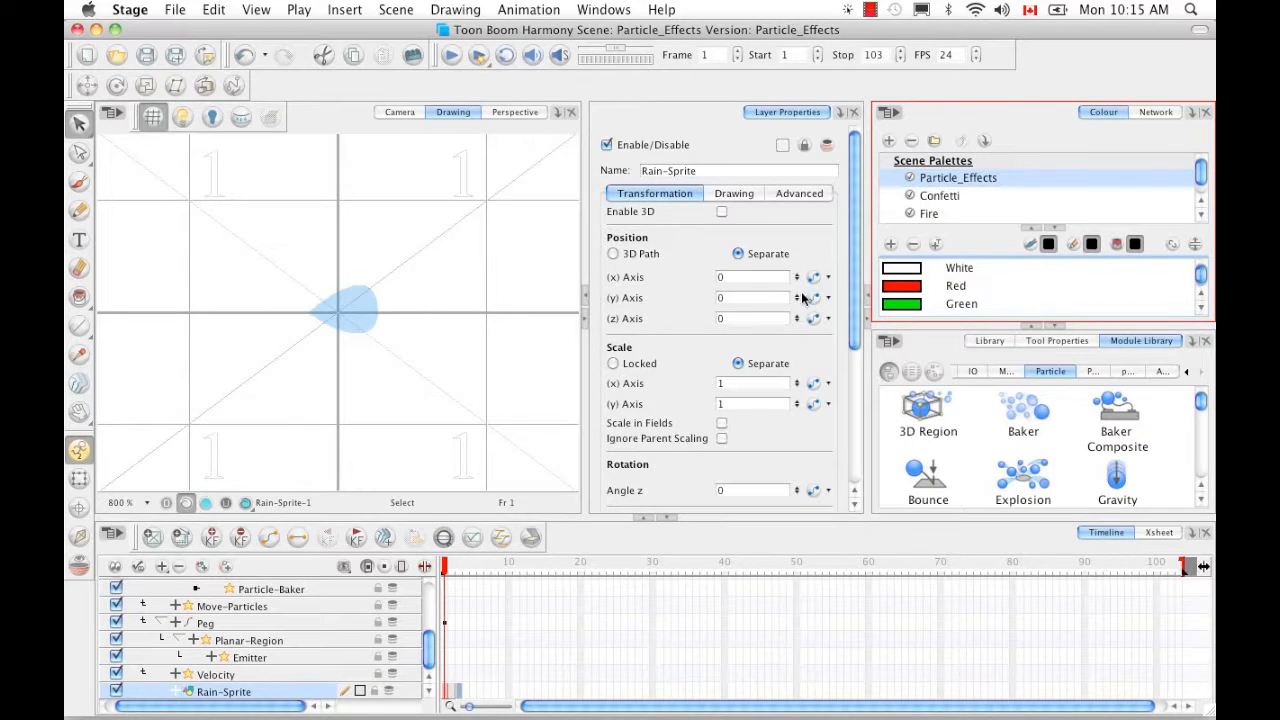
left_click_drag(386, 260, 414, 271)
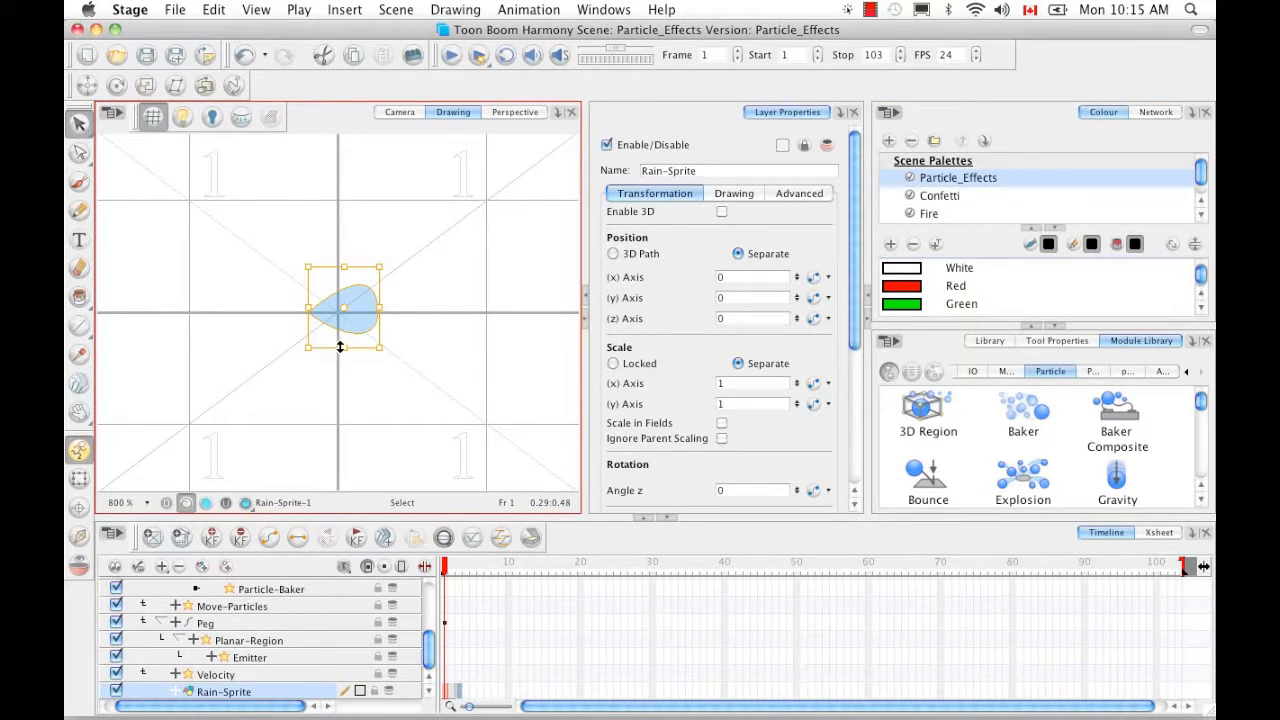
left_click(914, 288)
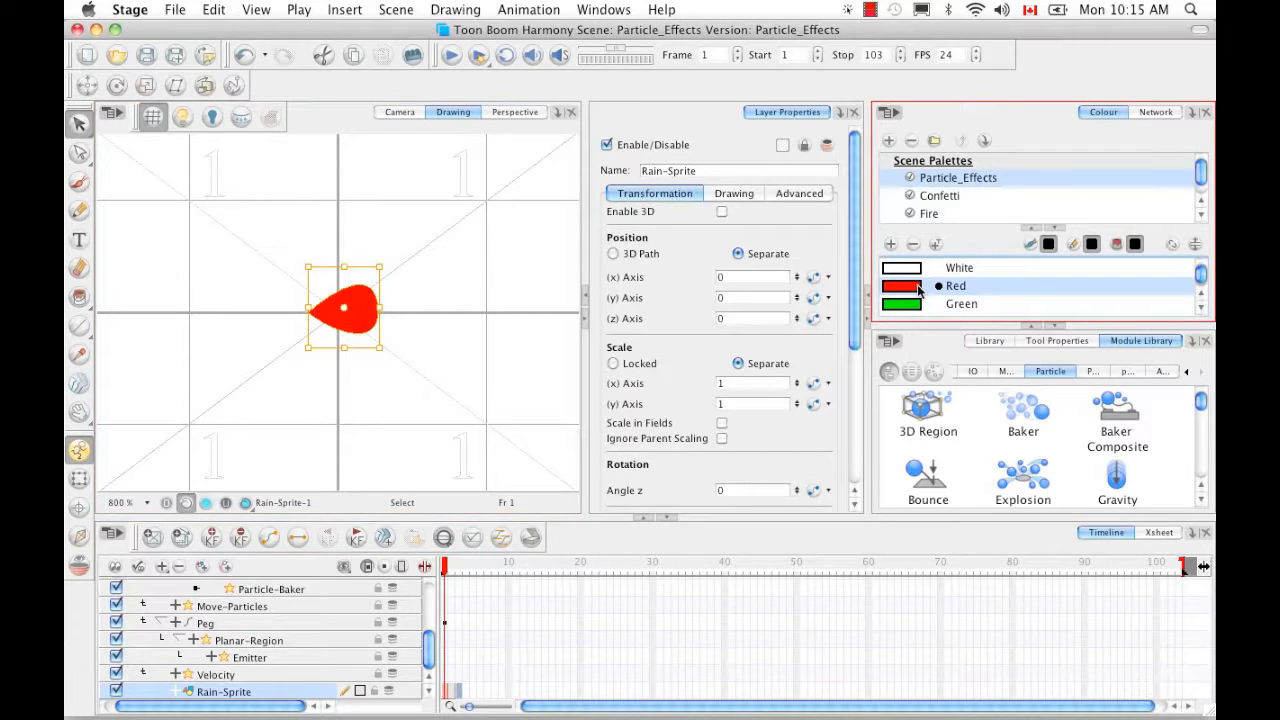
Check the recoloured raindrops in the Camera view and undo the red recolouring
left_click(408, 115)
left_click(400, 112)
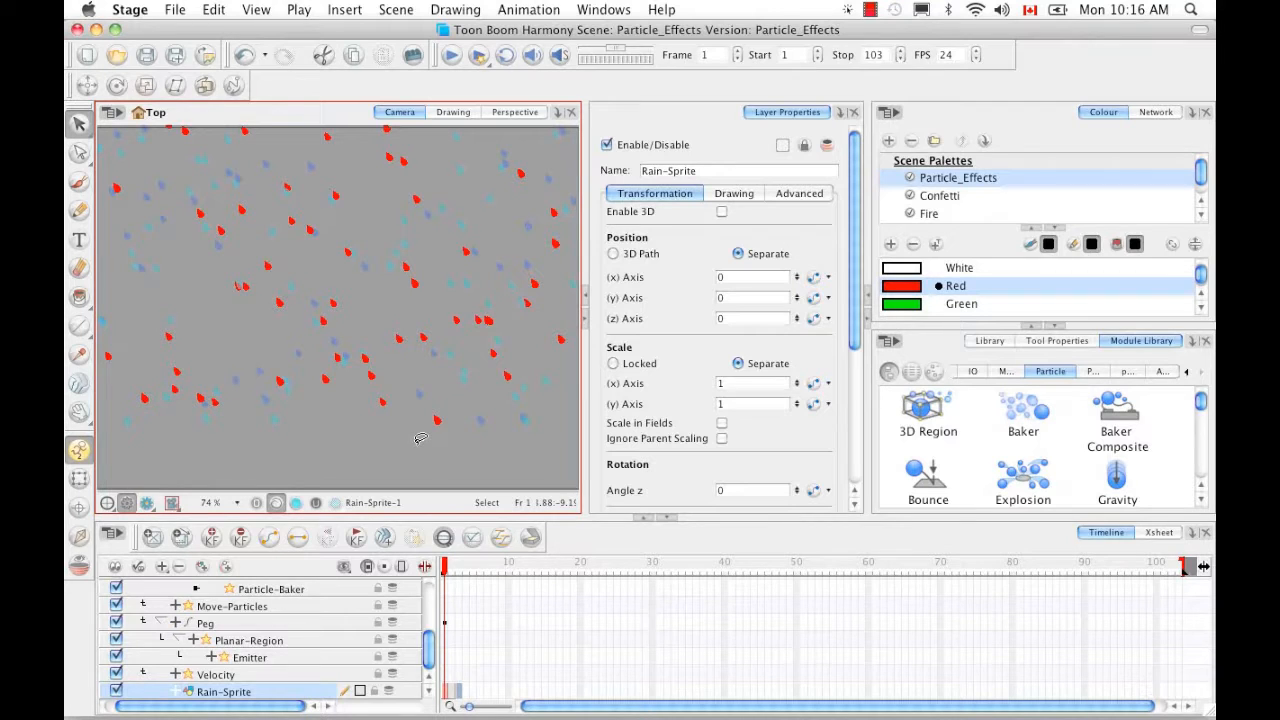
left_click(245, 55)
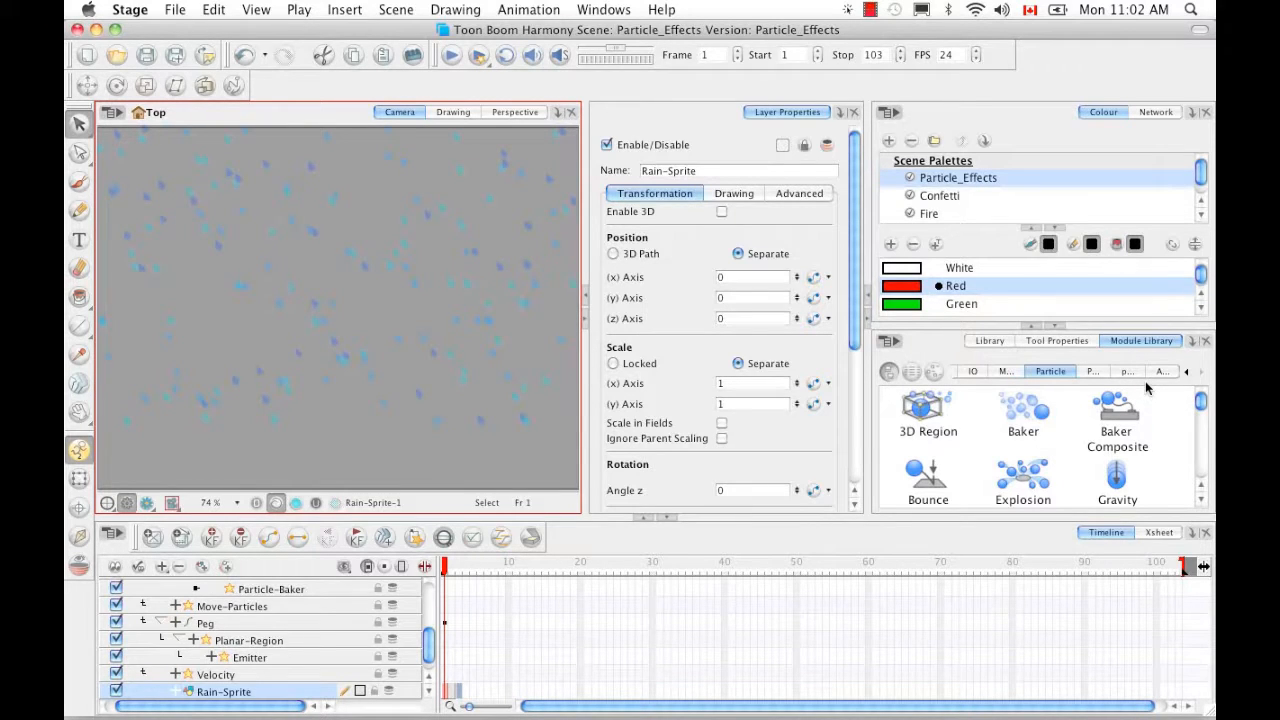
Enter the Rain group in the Network view and select the Planar-Region module to show its properties
left_click(1157, 113)
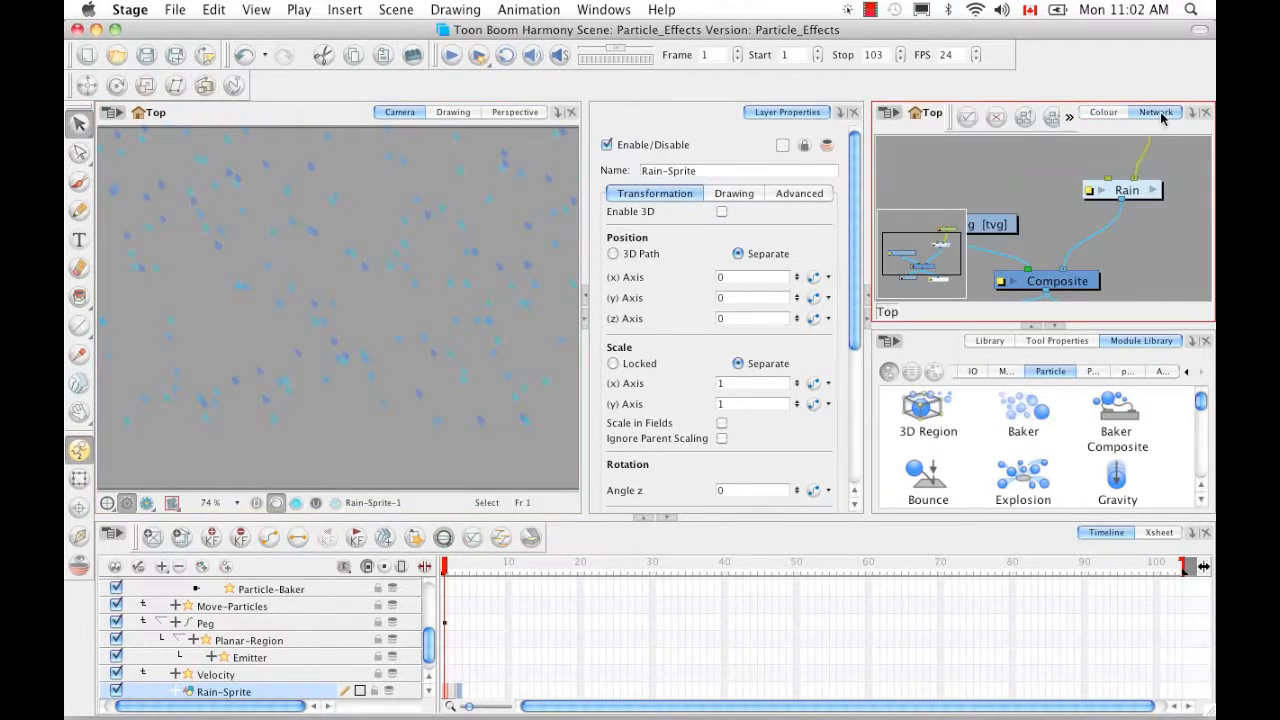
left_click(1154, 191)
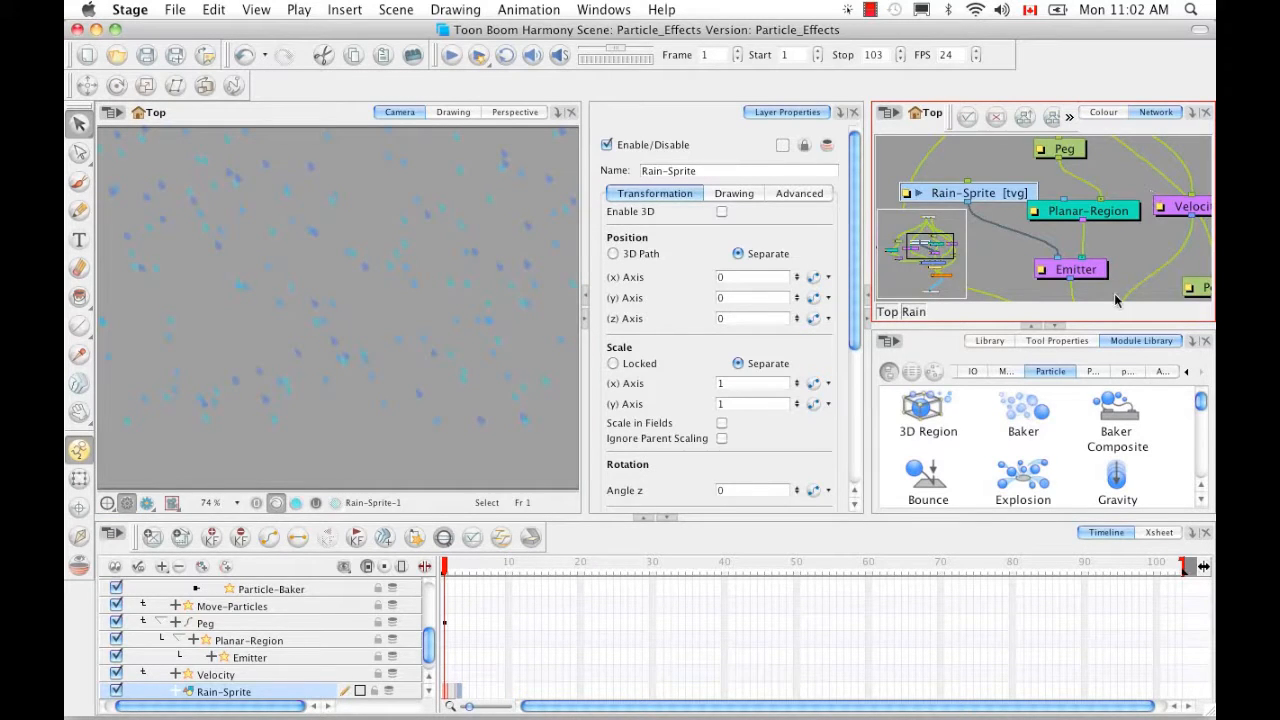
left_click_drag(1129, 253, 1068, 226)
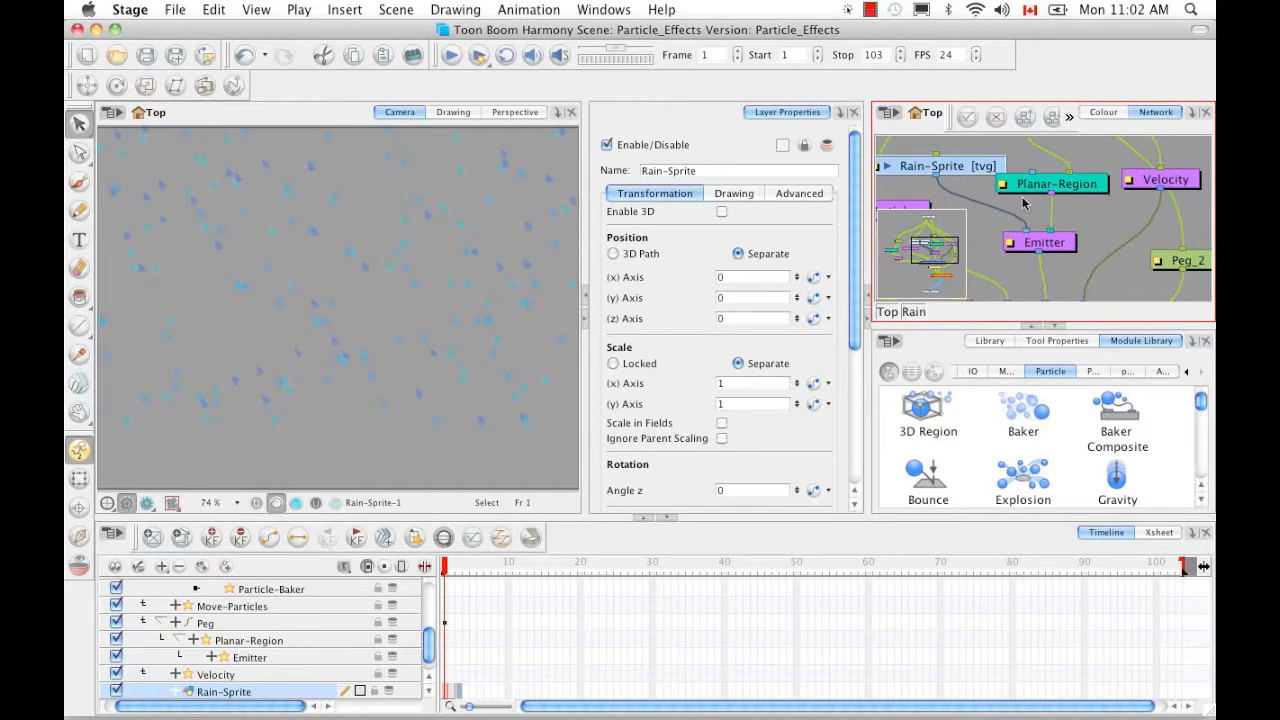
left_click(1093, 191)
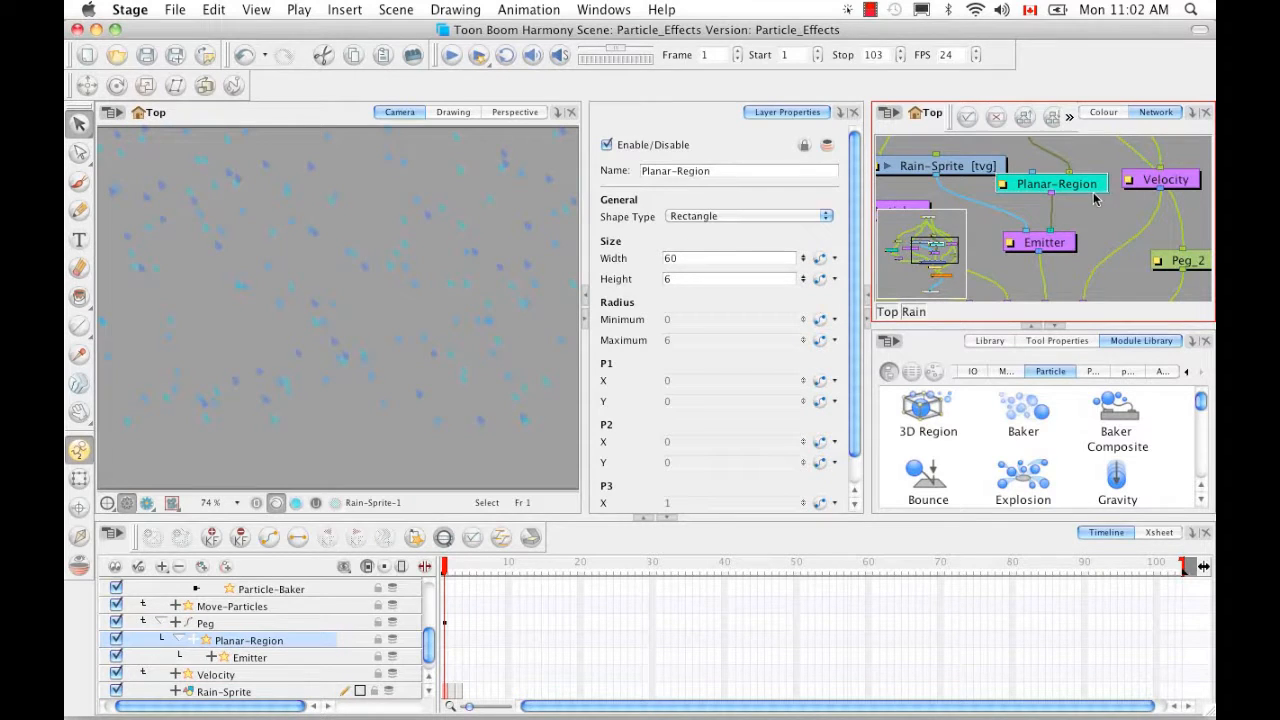
Show the Planar-Region control and inspect the rain's emission plane in the Camera view and from a rotated angle in the Perspective view
left_click(256, 12)
mouse_move(338, 360)
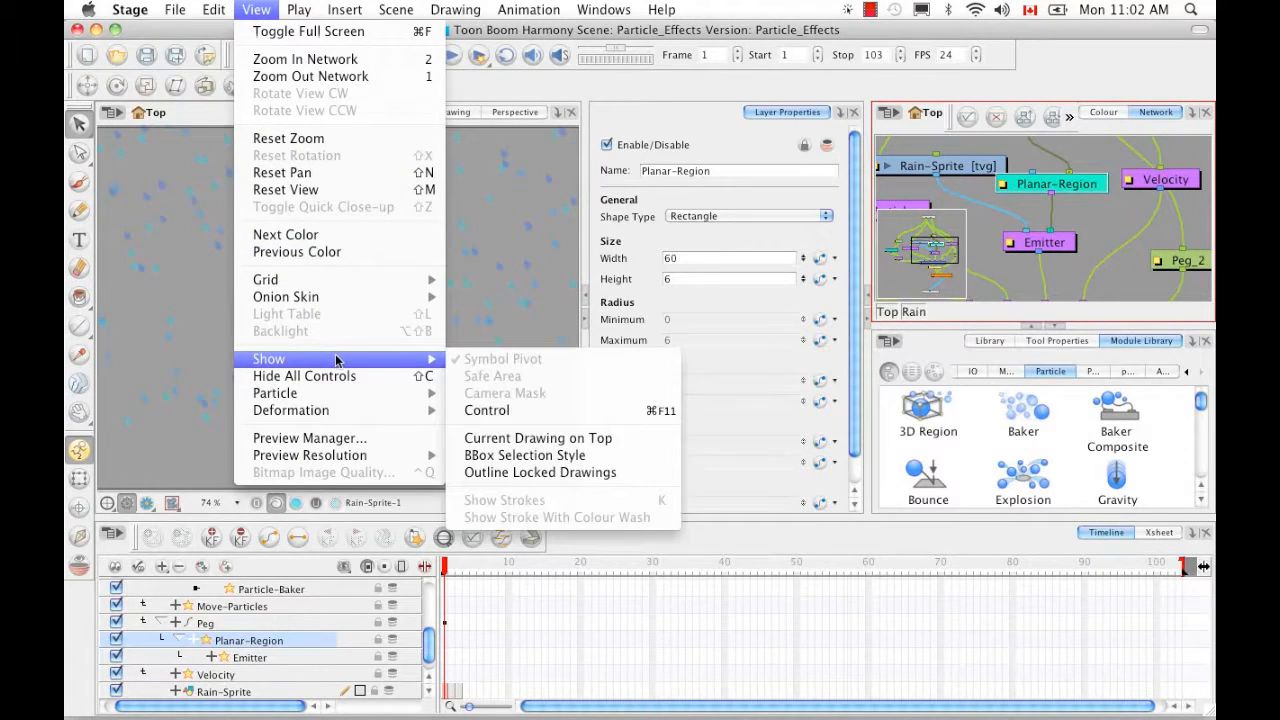
left_click(509, 410)
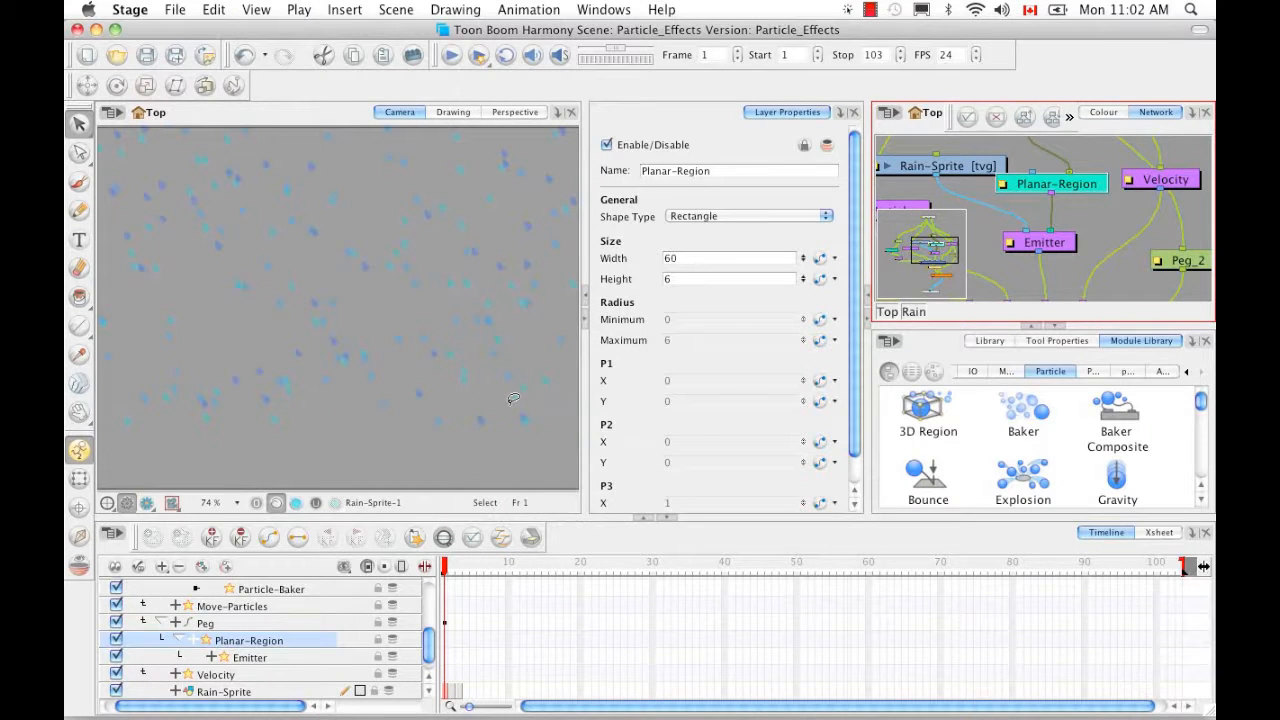
left_click(448, 505)
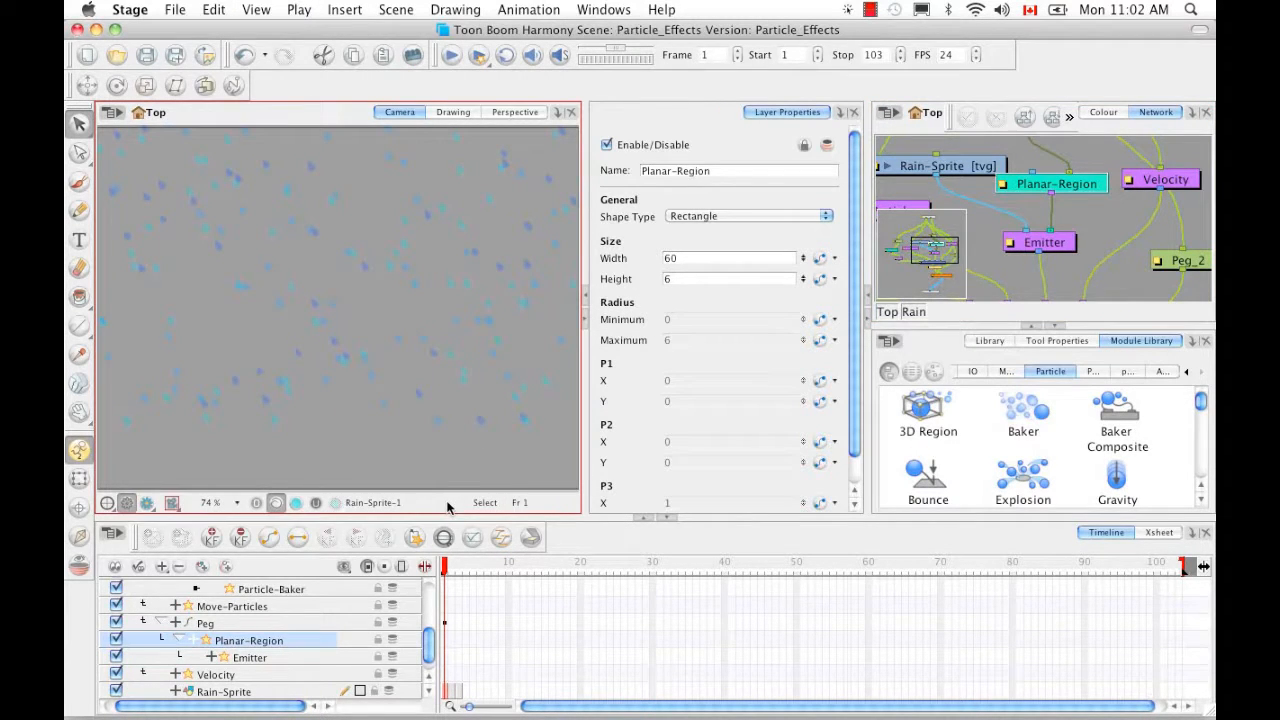
key("1")
key("1")
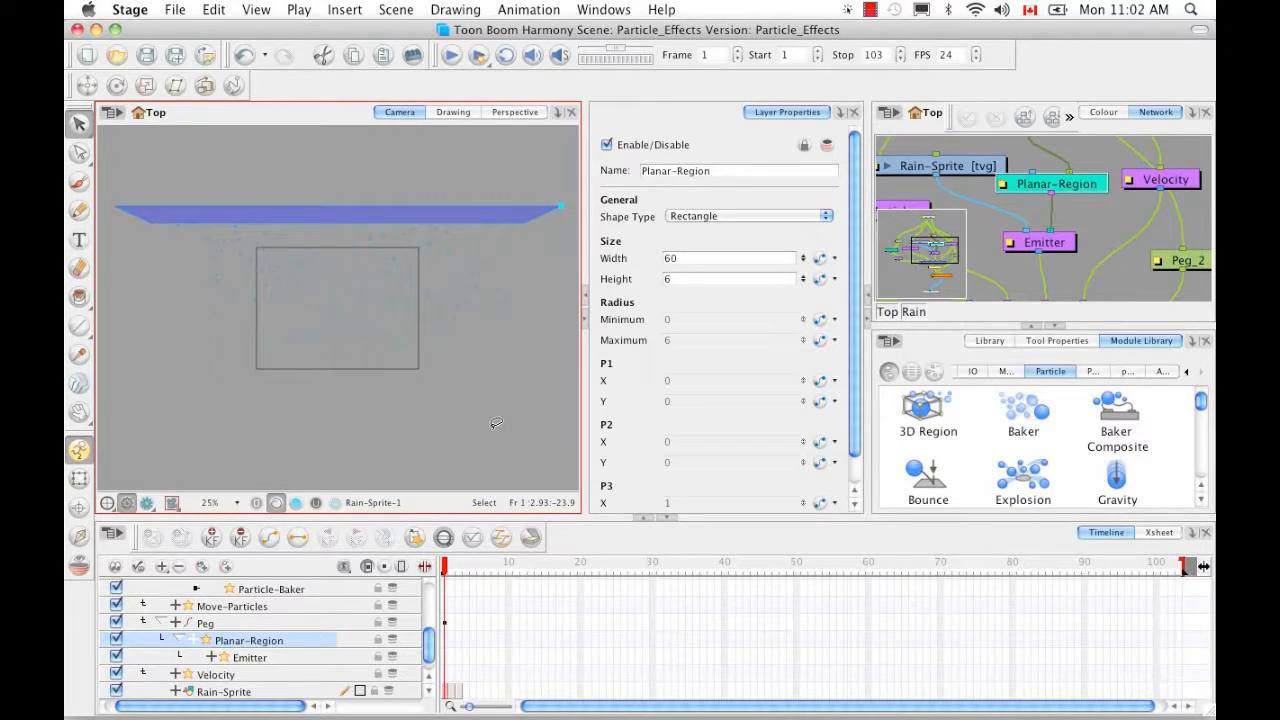
left_click(505, 113)
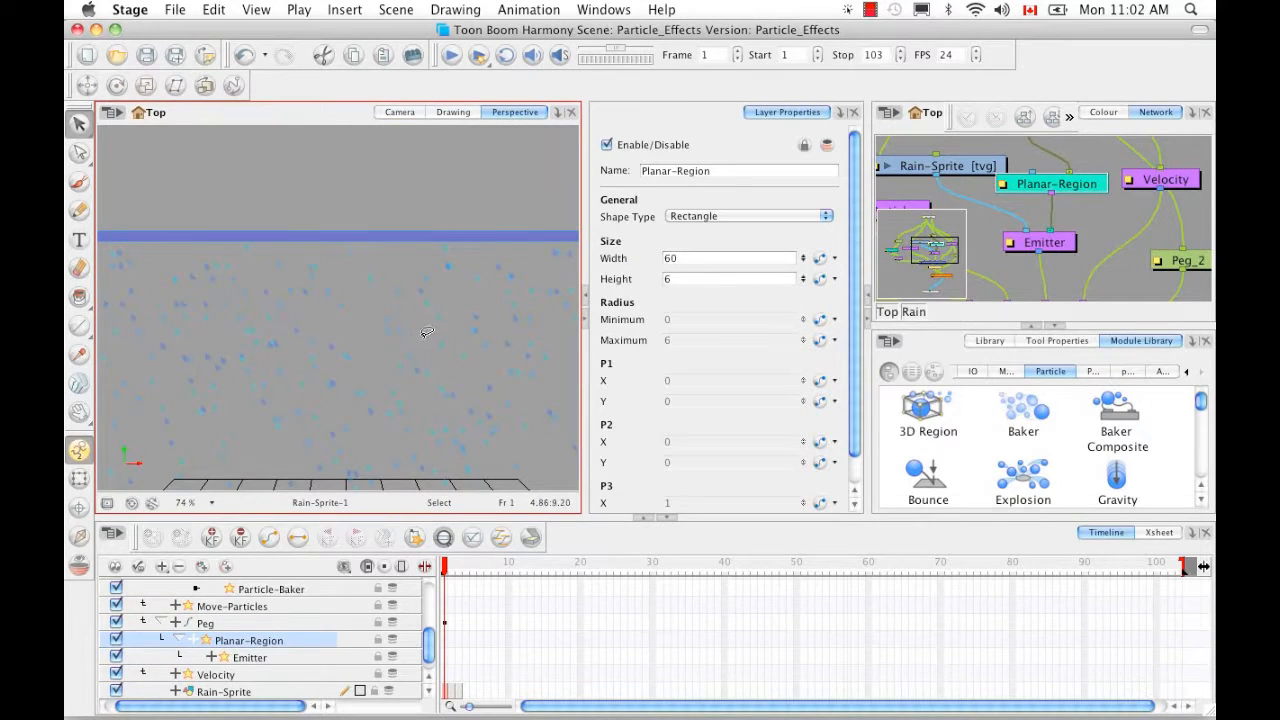
left_click_drag(458, 318, 188, 322)
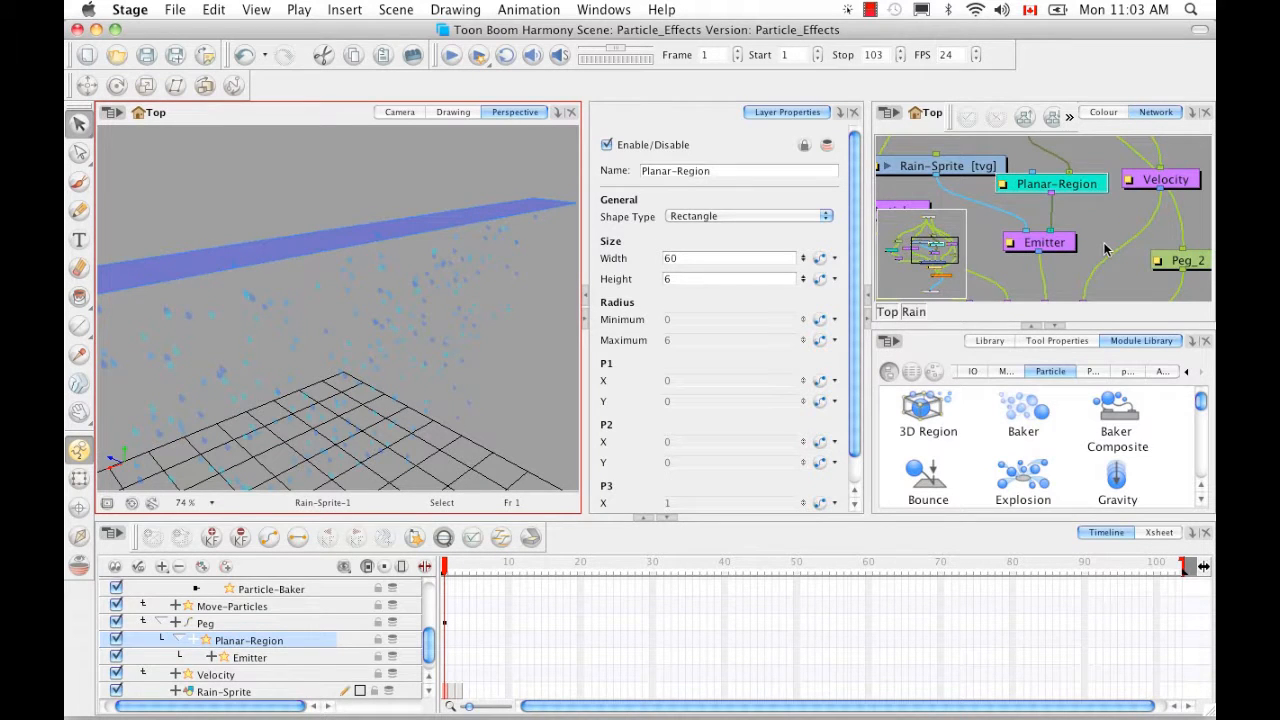
Duplicate the Planar-Region module by copying and pasting it inside the Rain group's network
left_click(1091, 192)
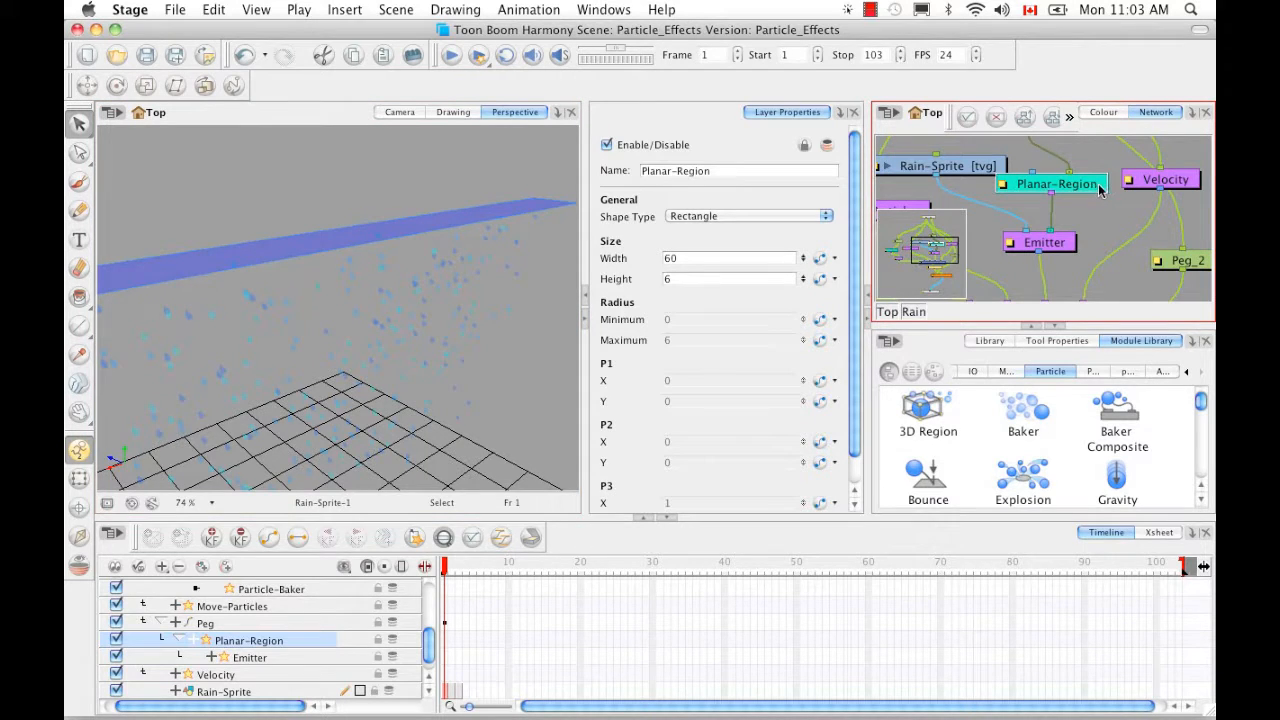
key("super+c")
key("super+v")
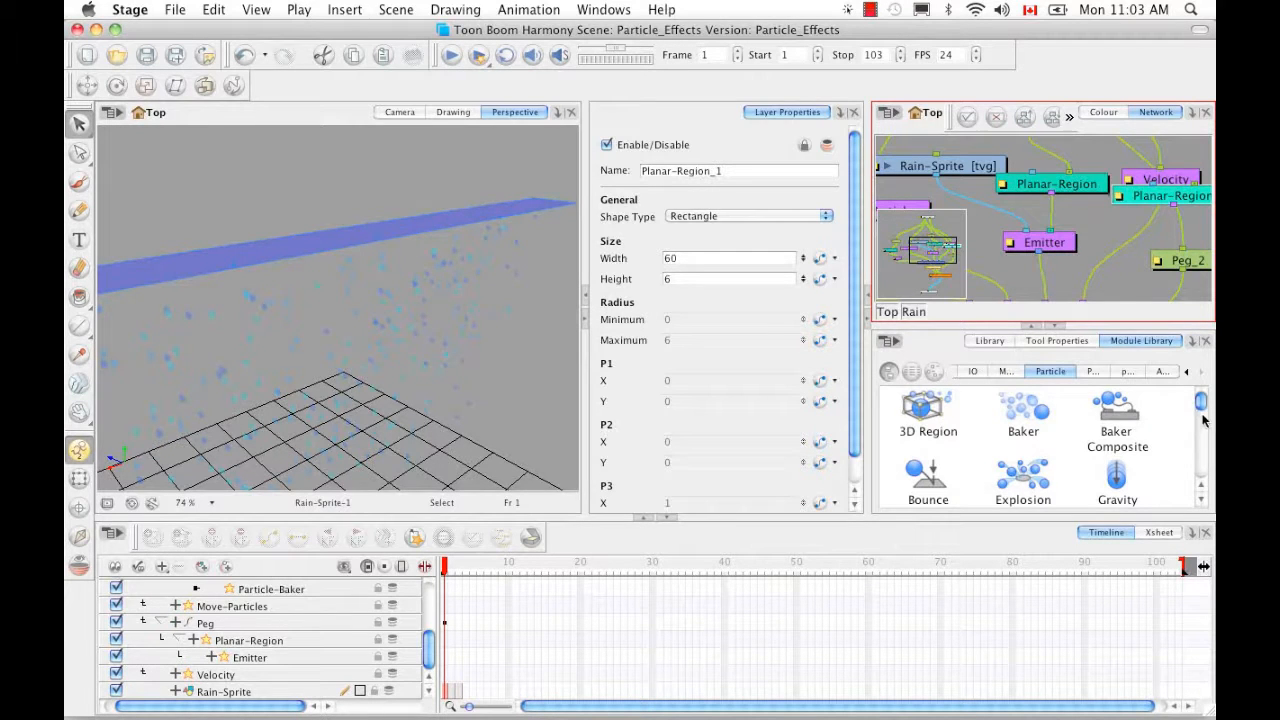
Add a Region Composite particle module and connect both planar regions through it into the Emitter
left_click_drag(1203, 404, 1202, 444)
left_click(918, 446)
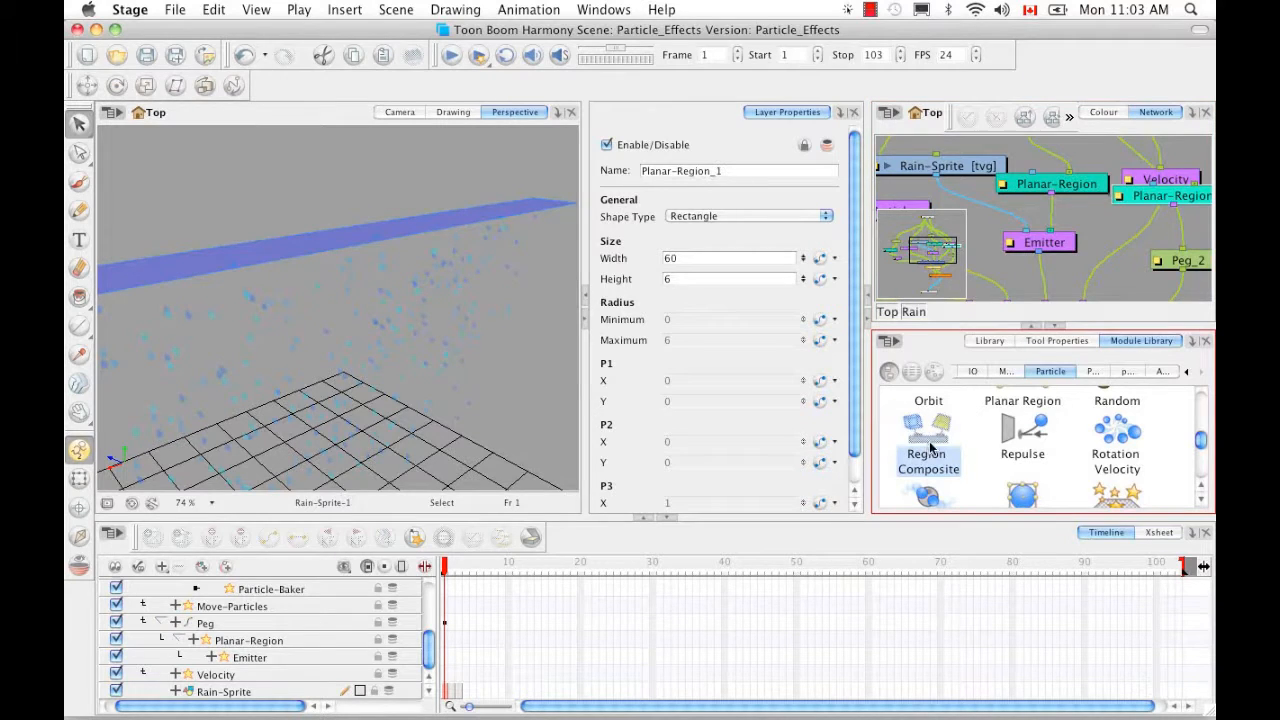
left_click_drag(1105, 240, 1104, 270)
left_click_drag(1050, 231, 1122, 223)
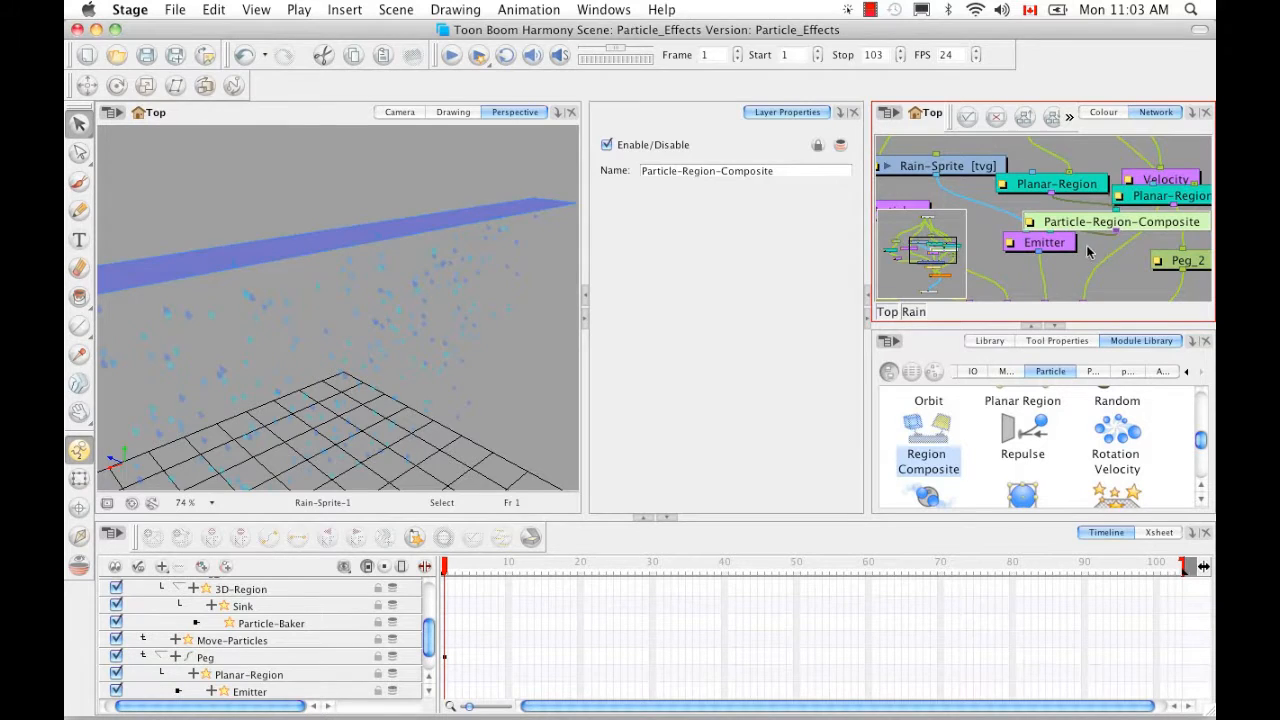
left_click_drag(1175, 216, 1134, 223)
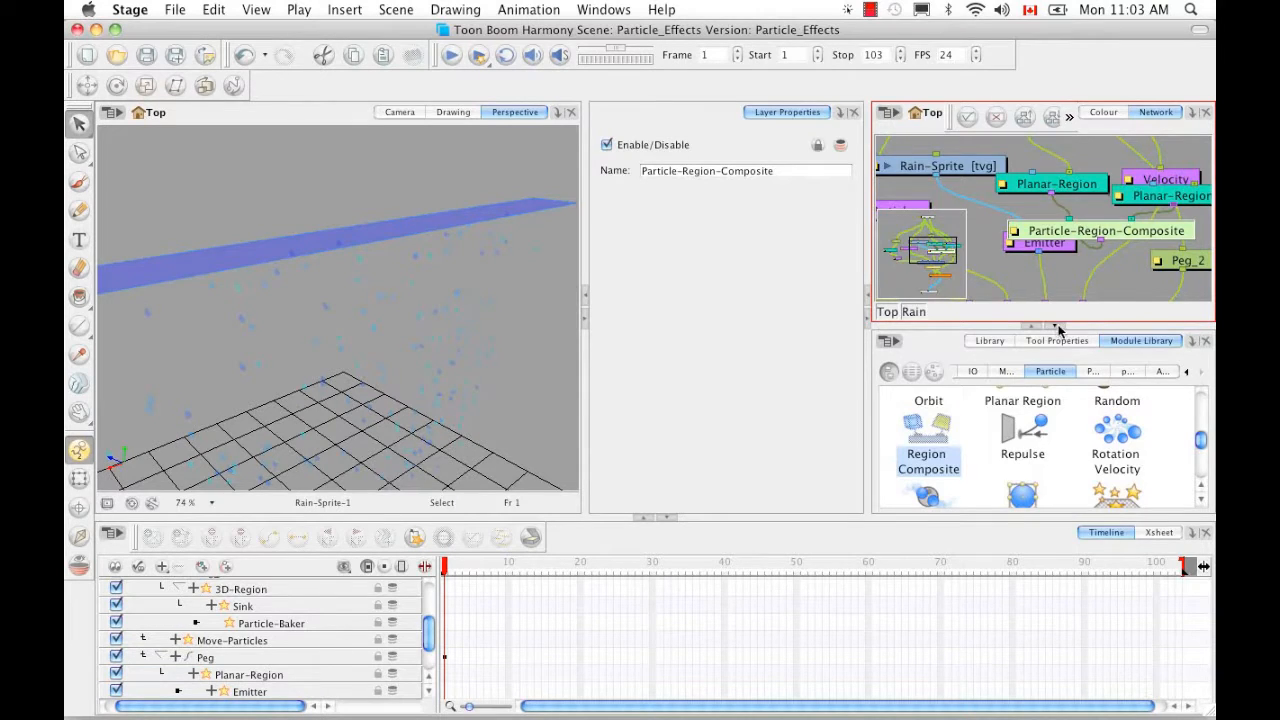
Reorder all modules in the Rain network with 25% X overlap, layer spacing 60 and vertical spacing 5
left_click(1058, 327)
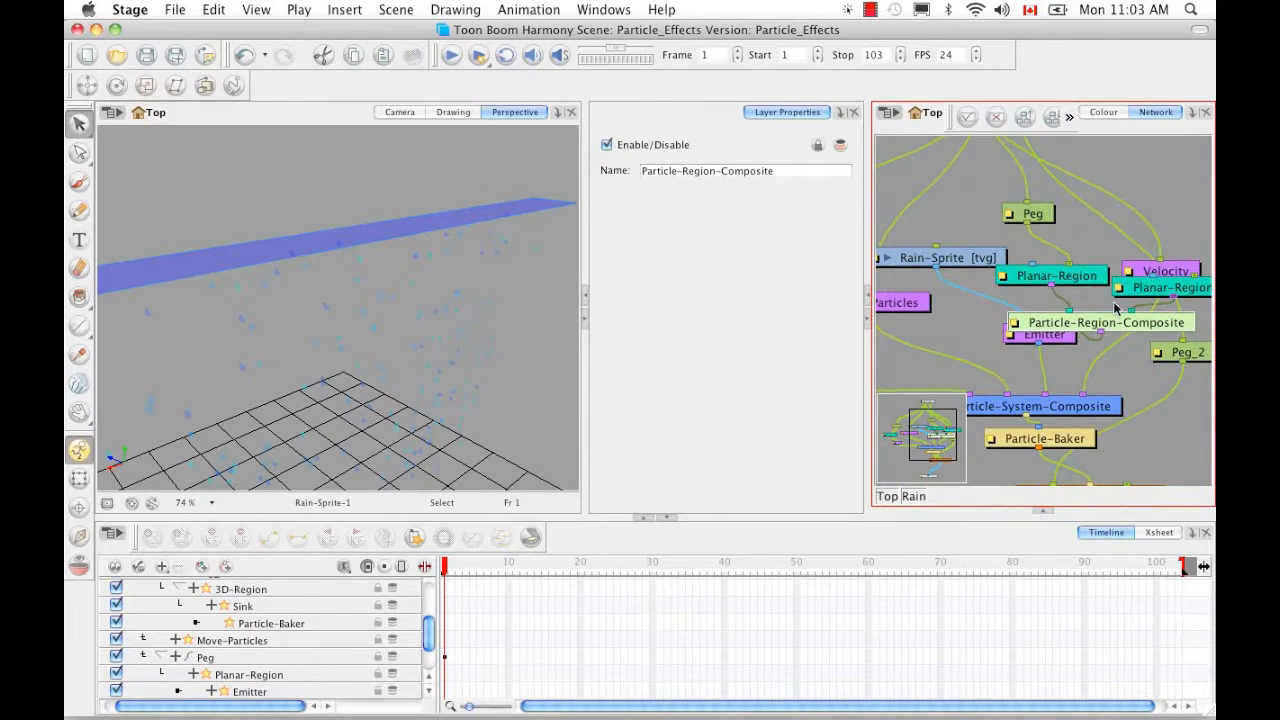
left_click(1143, 362)
key("1")
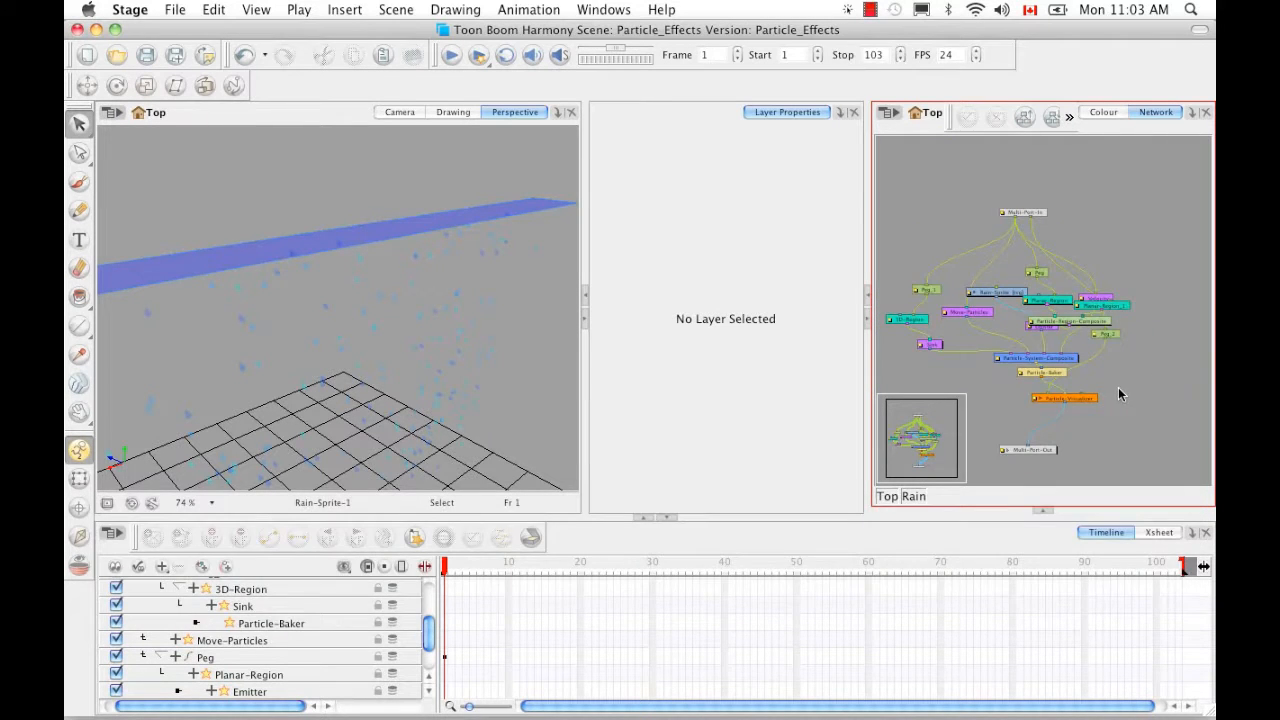
key("space")
left_click_drag(1118, 387, 1134, 364)
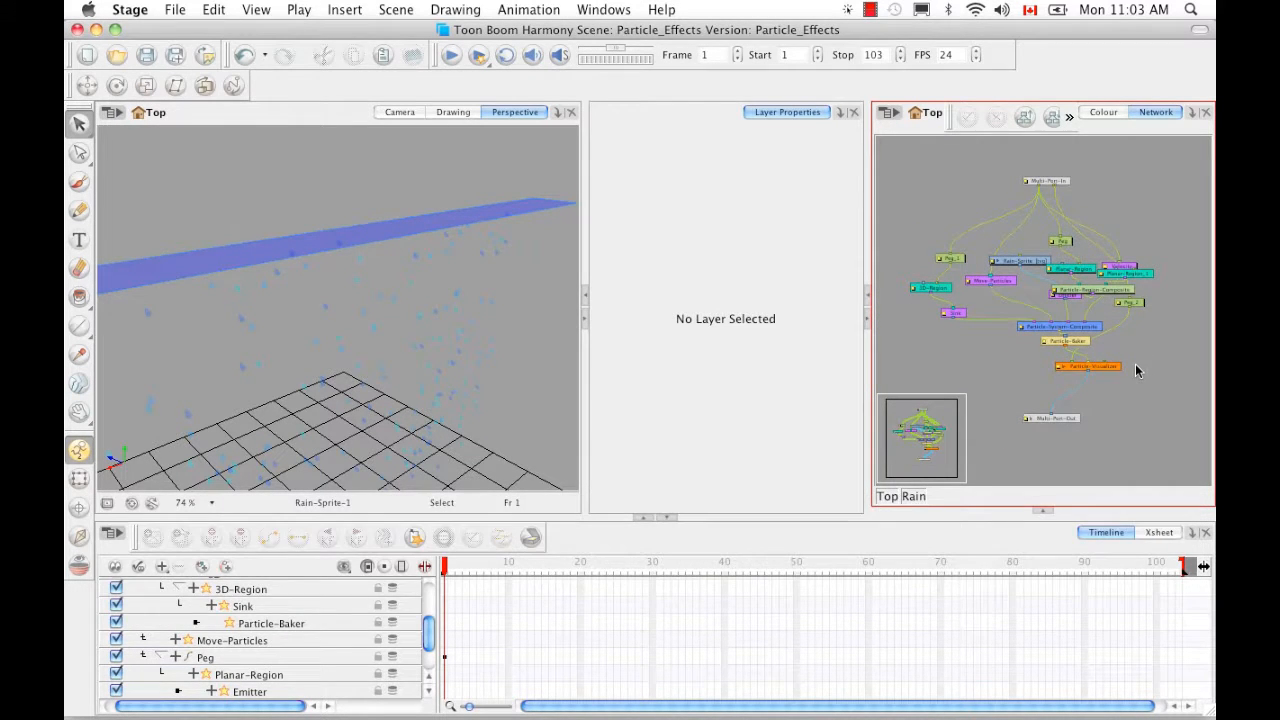
key("super+a")
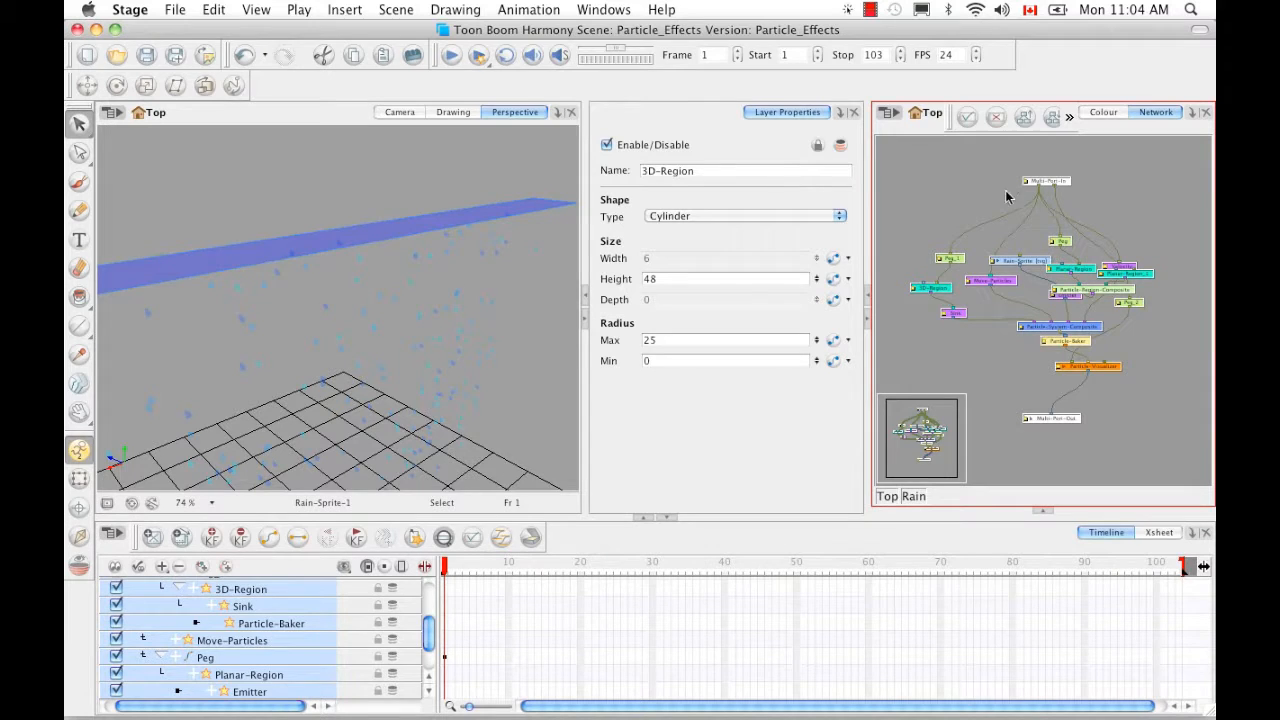
left_click(1024, 118)
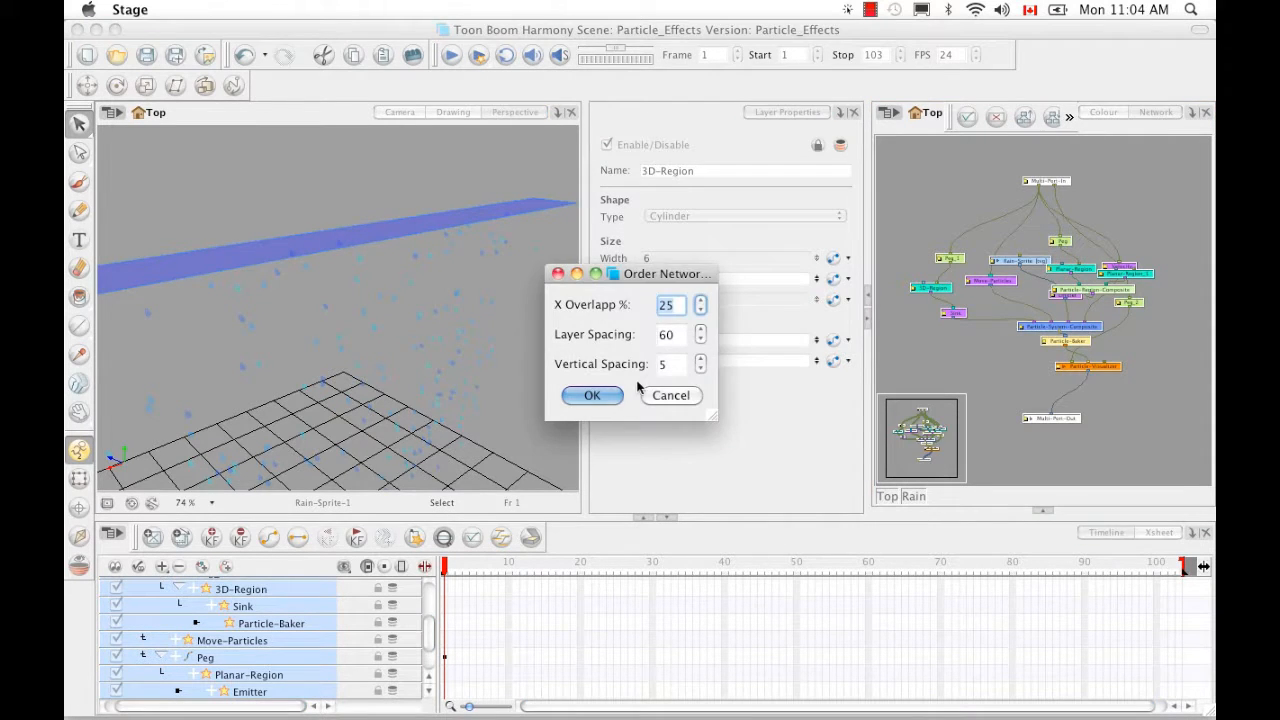
left_click(592, 395)
left_click(1066, 432)
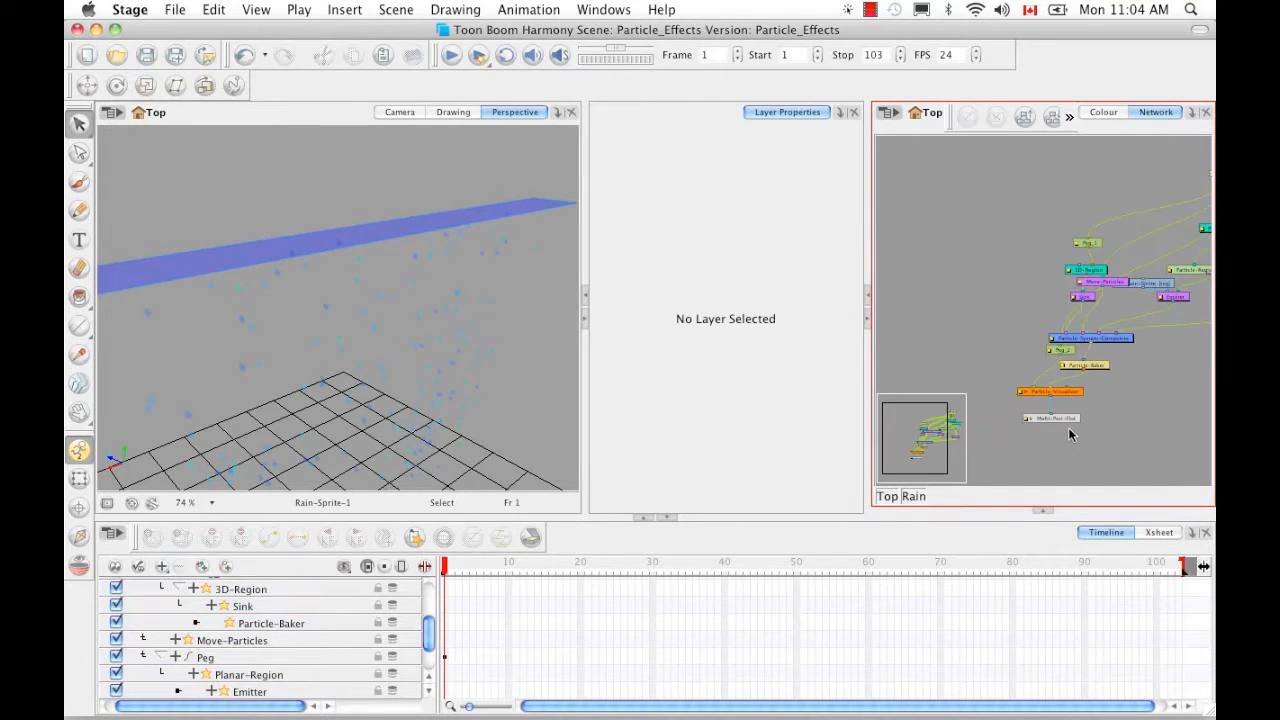
Move the original Planar-Region and its Peg module apart to make room around the duplicated planar region
key("space")
left_click_drag(1149, 376, 1120, 320)
key("2")
key("2")
key("2")
key("2")
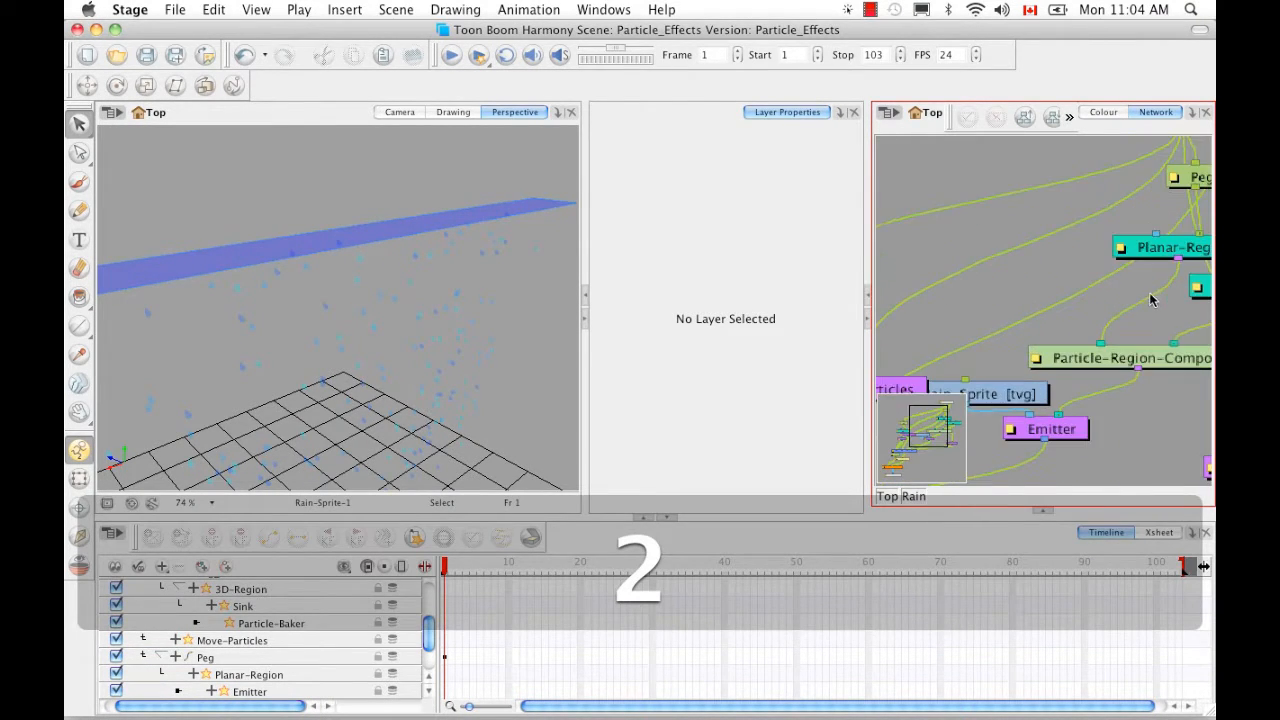
key("space")
left_click_drag(1160, 320, 1018, 380)
left_click(1033, 311)
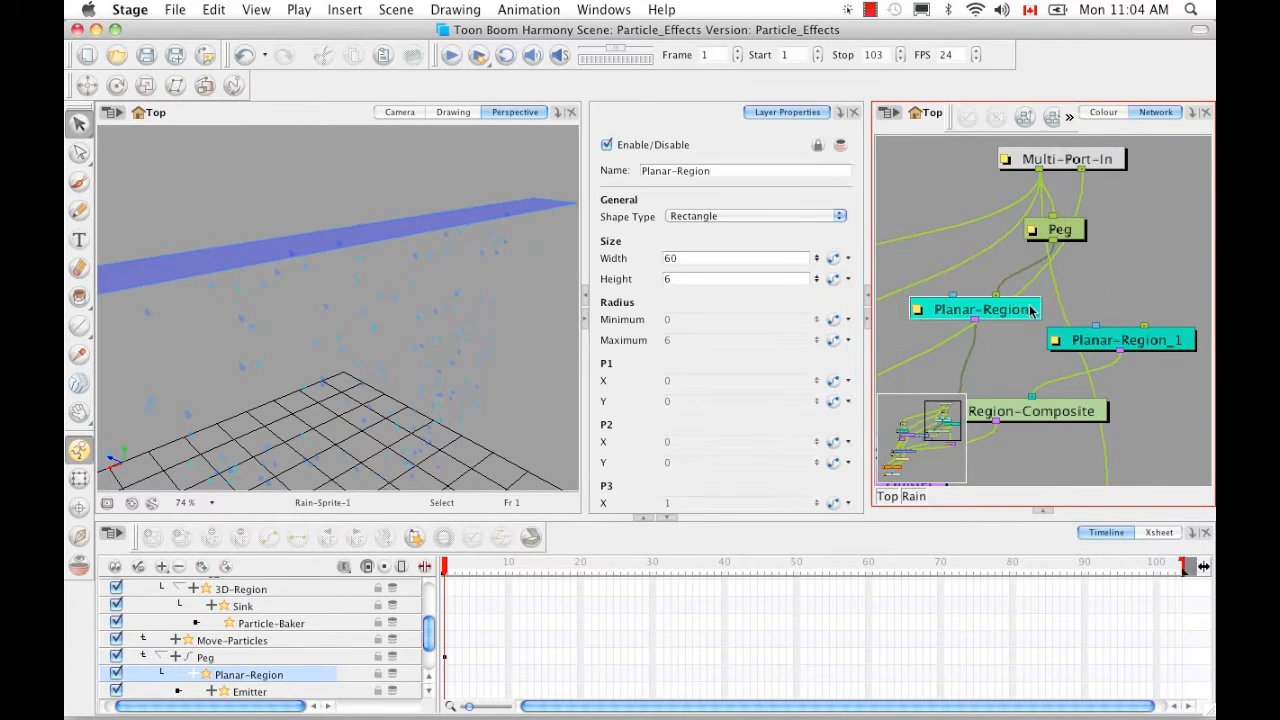
left_click_drag(1076, 234, 1150, 225)
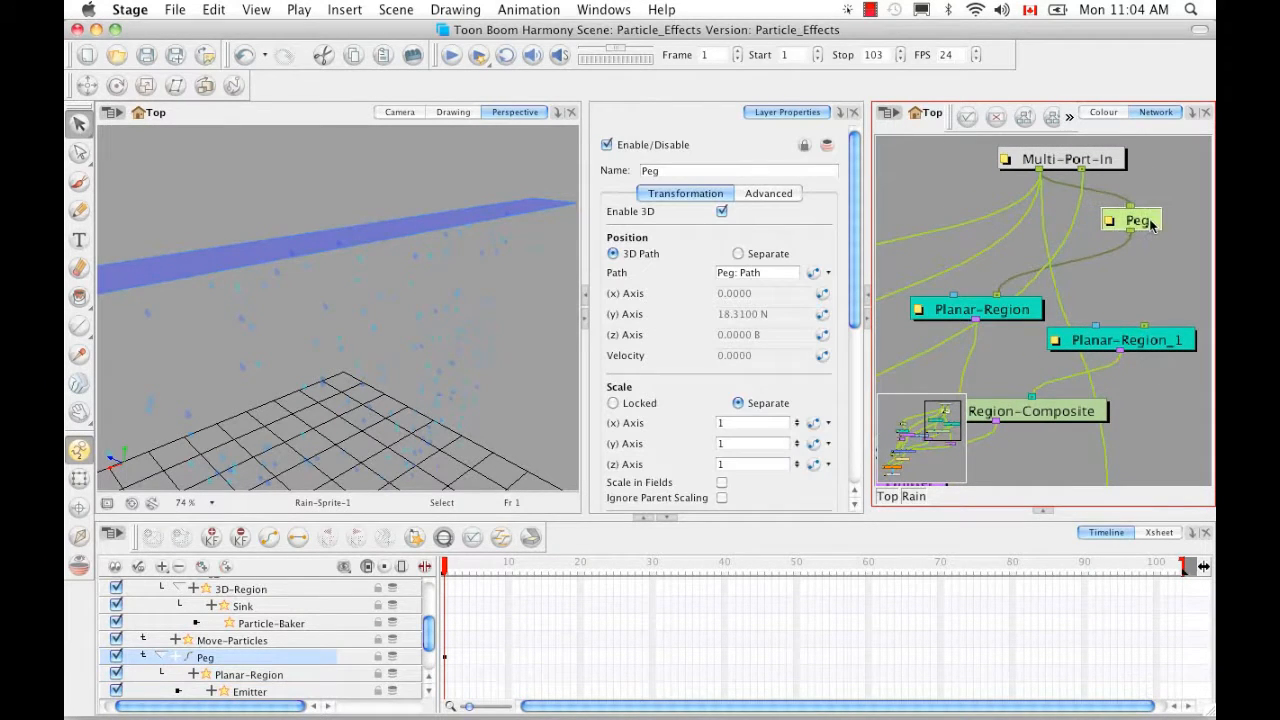
Add a Peg module from the full Module Library to the network next to Planar-Region_1
key("space")
left_click_drag(1080, 363, 1158, 310)
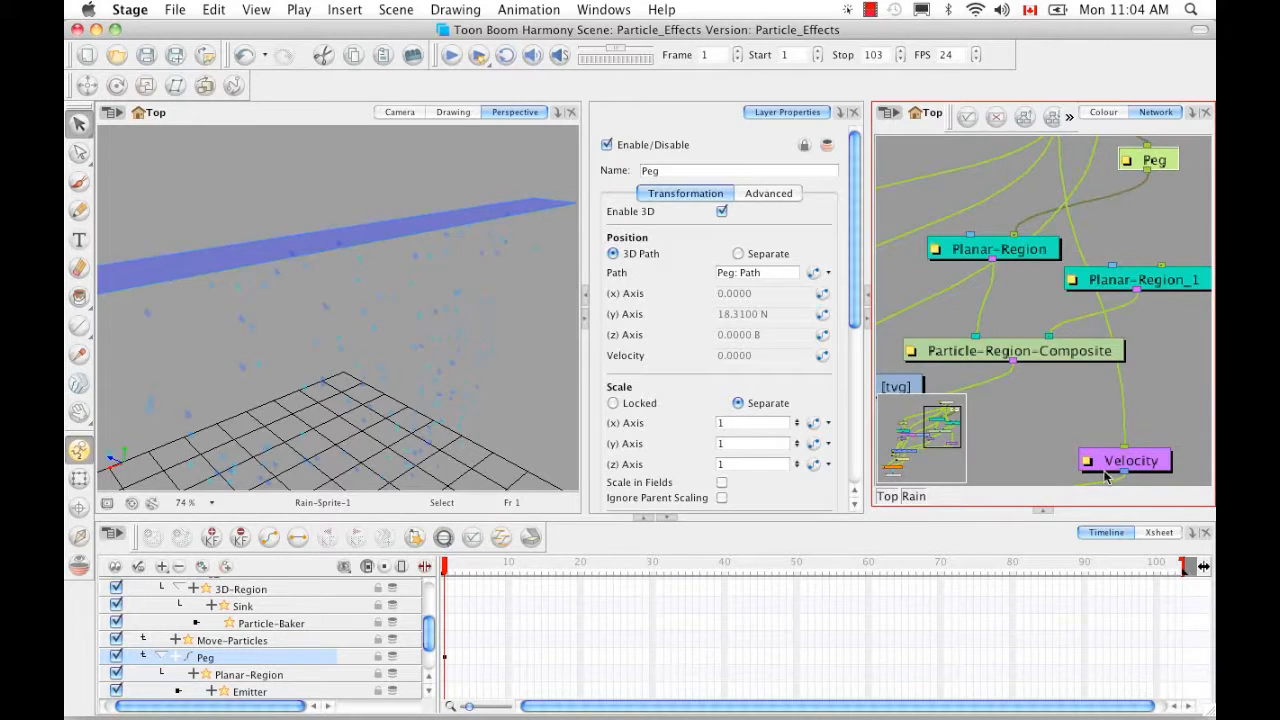
left_click(1044, 514)
left_click(1166, 376)
left_click_drag(1198, 405, 1198, 452)
left_click(1034, 414)
left_click_drag(1034, 414, 1174, 236)
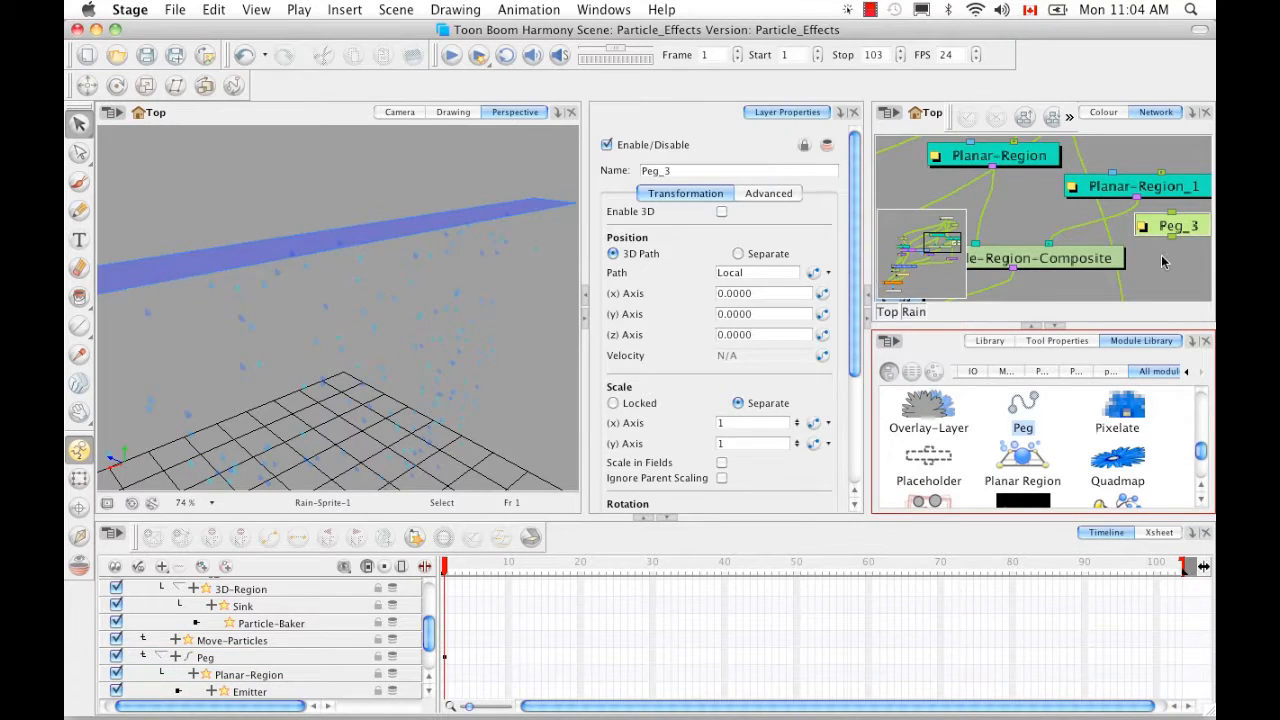
Connect the new peg between Multi-Port-In and Planar-Region_1, moving the original Peg out of the way
key("space")
left_click_drag(1163, 246, 1120, 272)
key("space")
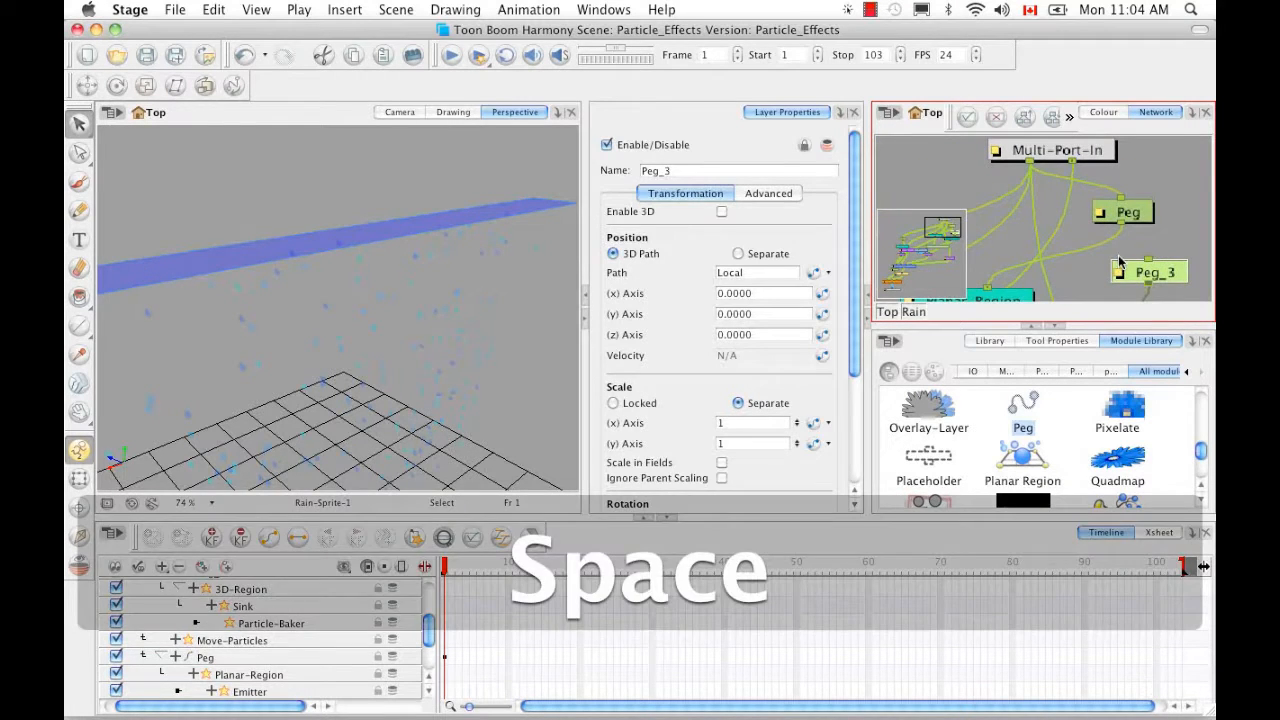
left_click(1046, 230)
left_click_drag(1046, 230, 1017, 252)
left_click_drag(1031, 162, 1153, 264)
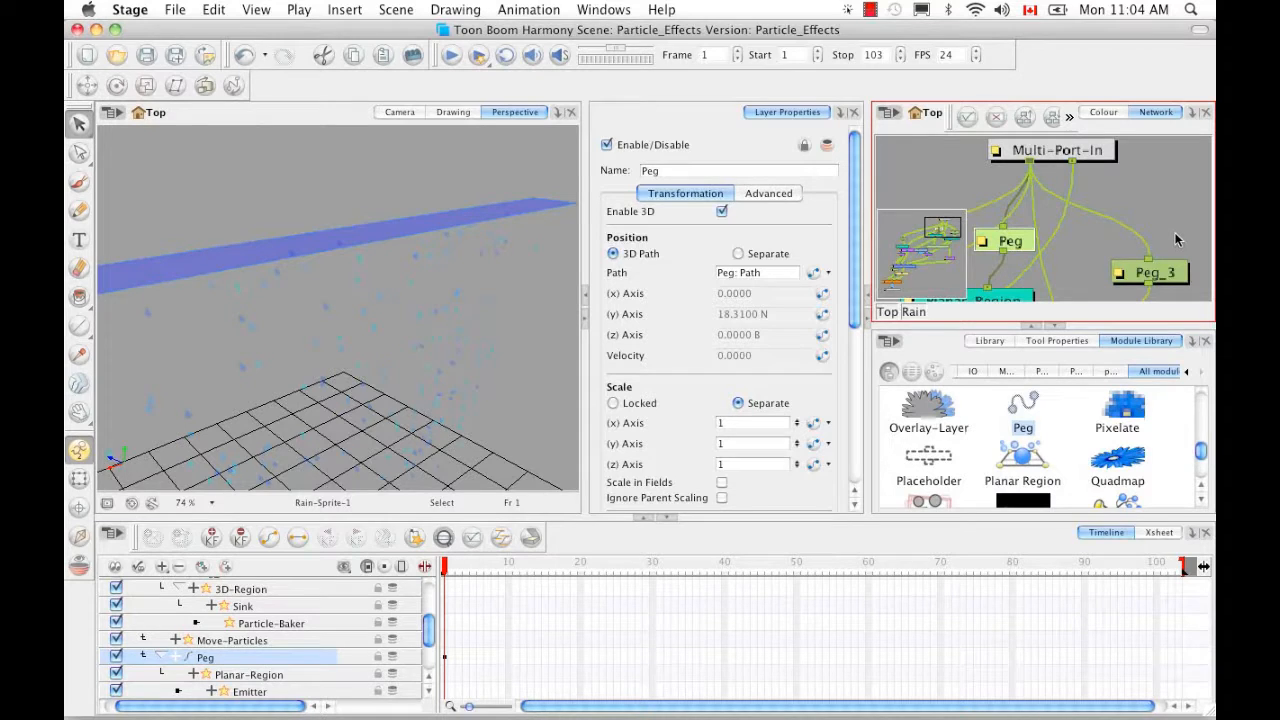
left_click(1167, 279)
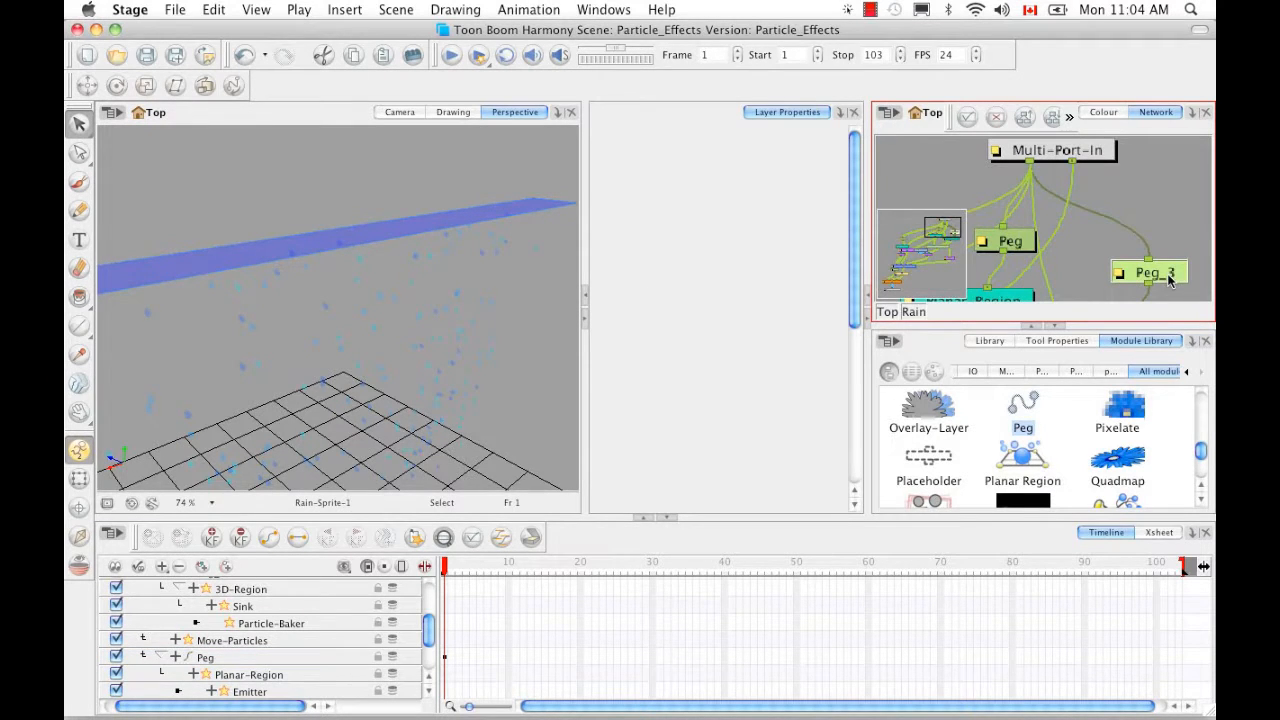
Select Planar-Region_1 and show its control in the Perspective view
key("space")
left_click_drag(1129, 244, 1124, 159)
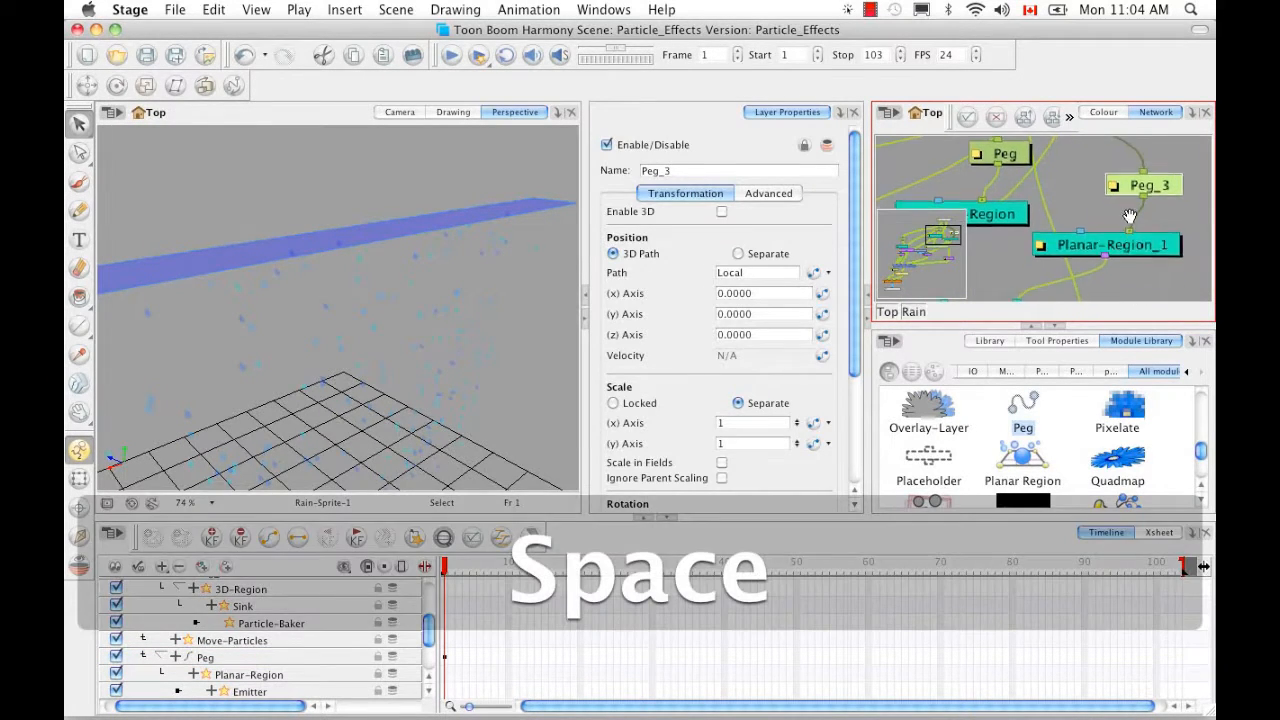
left_click(1134, 245)
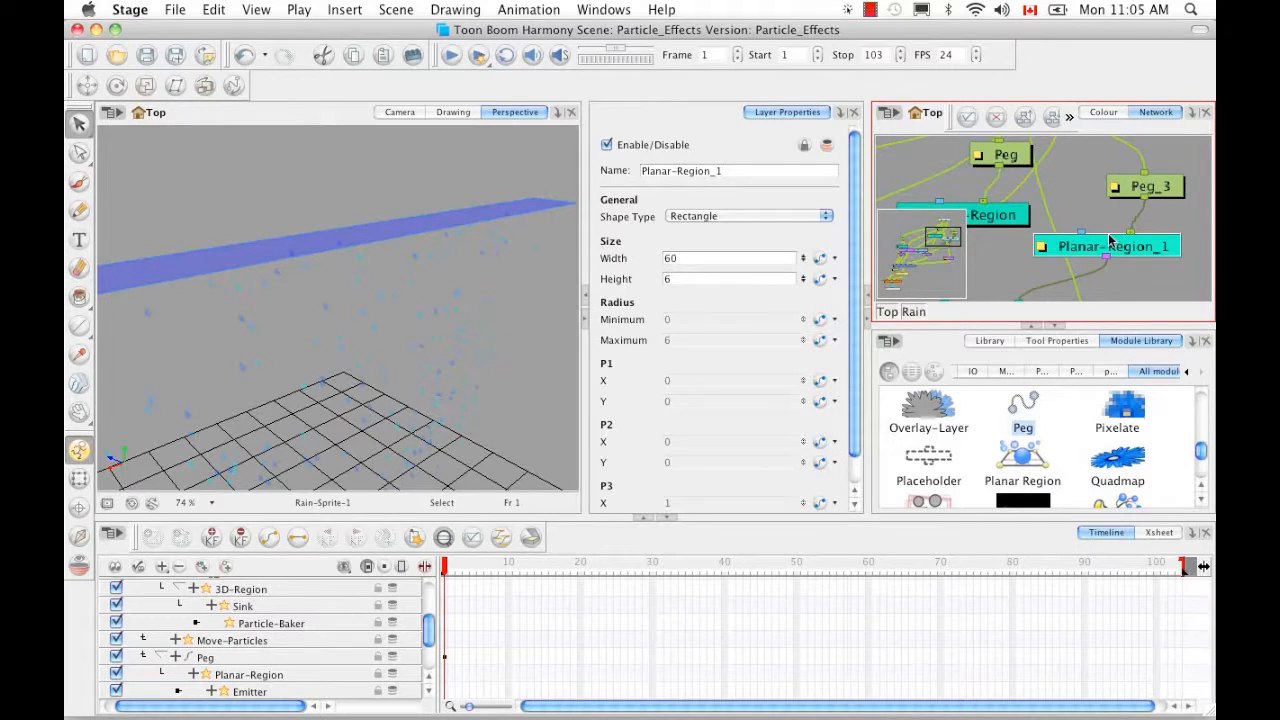
left_click(256, 10)
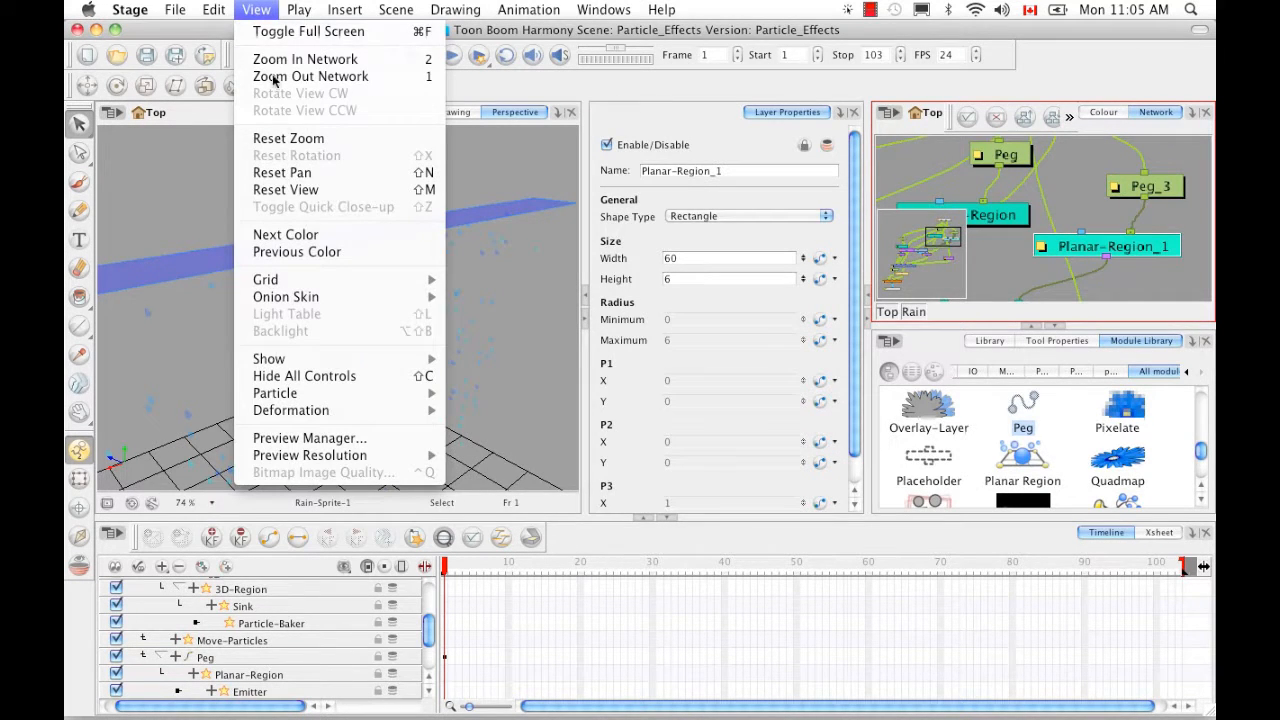
mouse_move(335, 362)
left_click(494, 412)
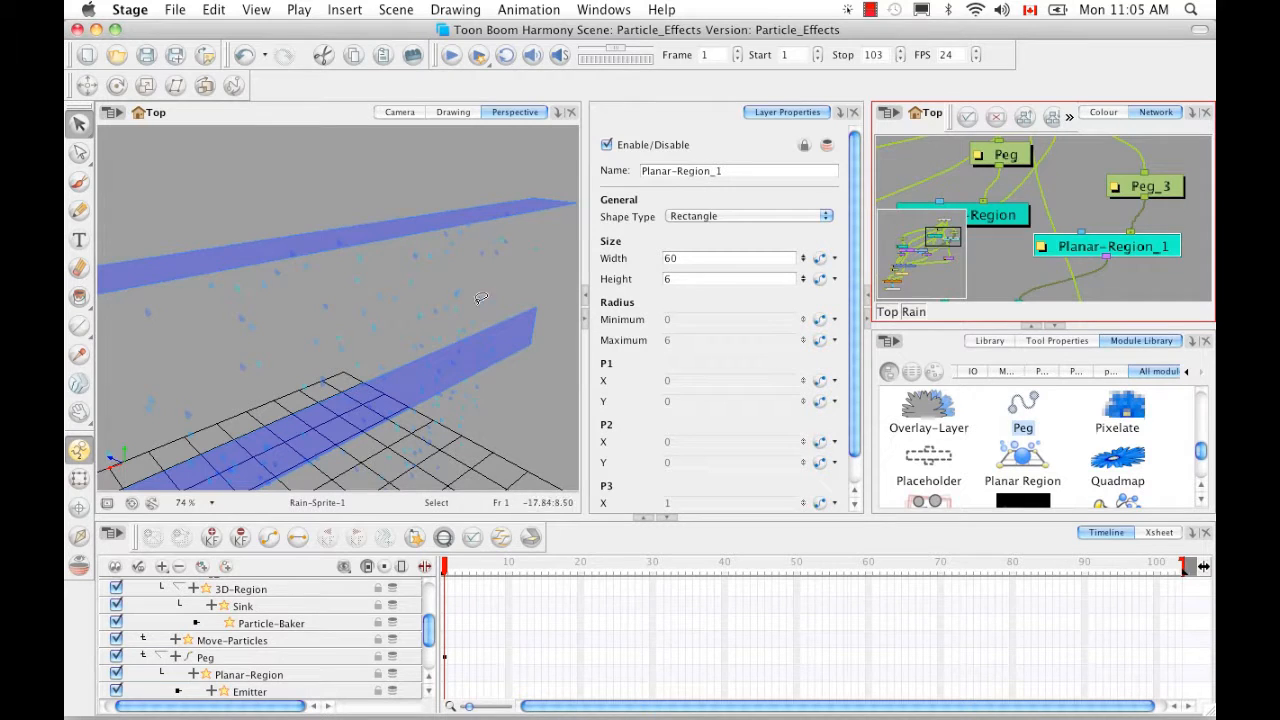
Enable 3D on Peg_3 and set its X-axis rotation to 90
left_click(1136, 190)
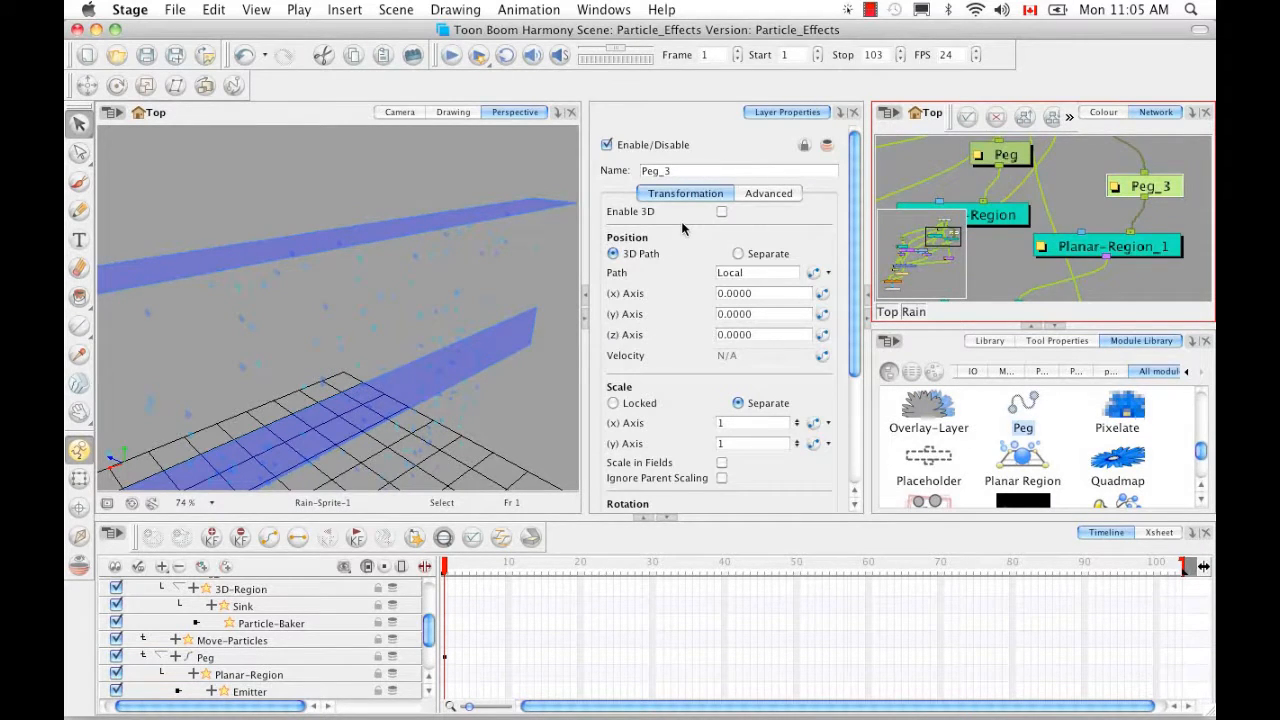
left_click_drag(851, 277, 853, 342)
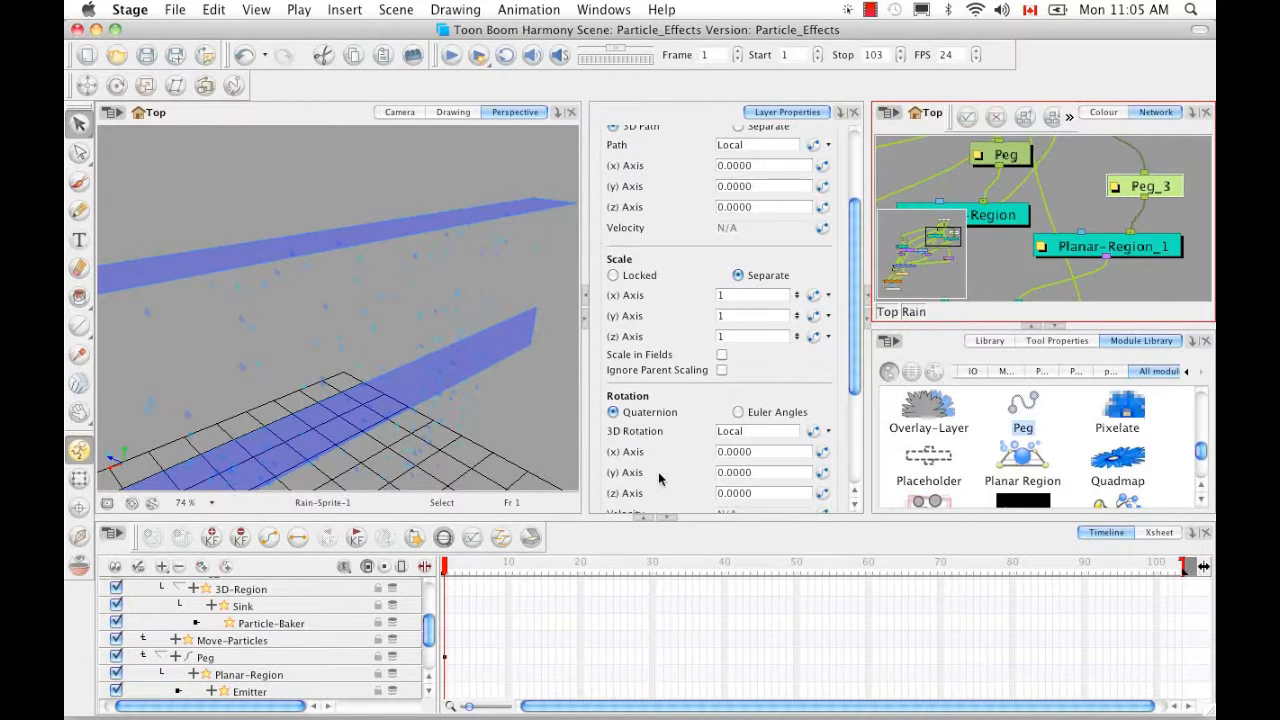
left_click_drag(855, 350, 855, 396)
left_click(663, 379)
type("90")
key("Return")
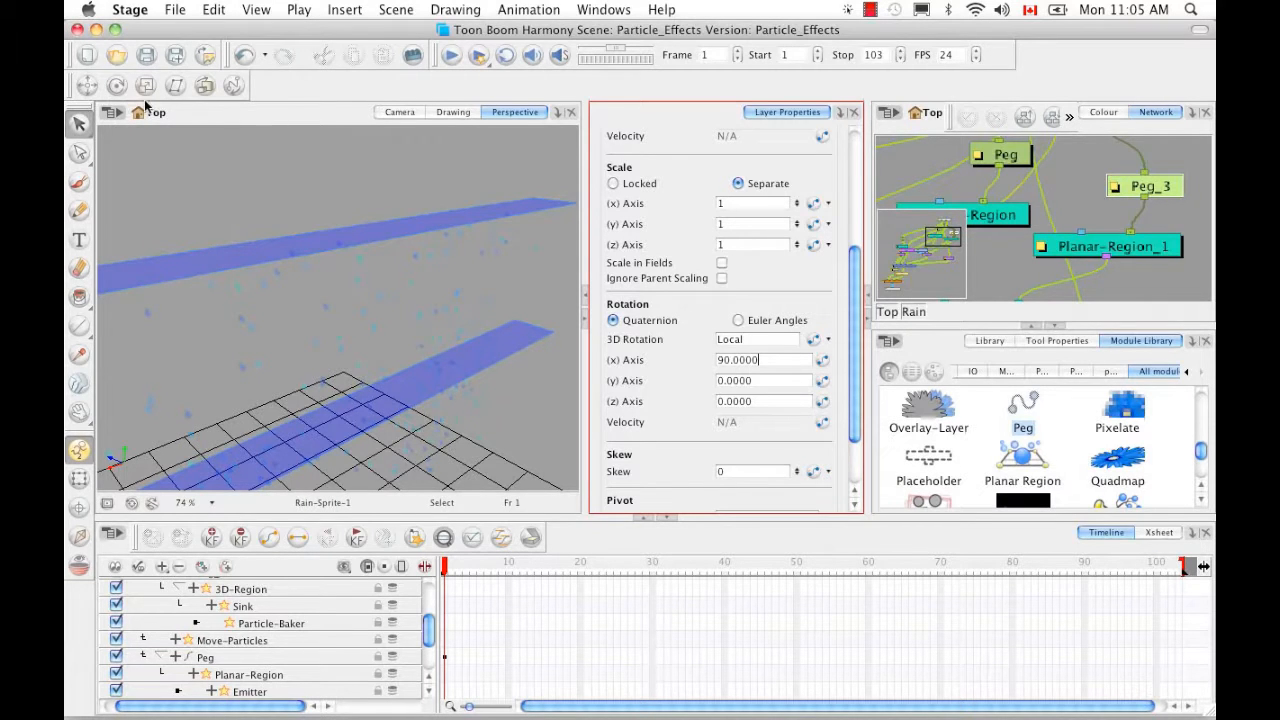
Raise the second planar region with the Translate tool until it sits just below the original region
left_click(87, 86)
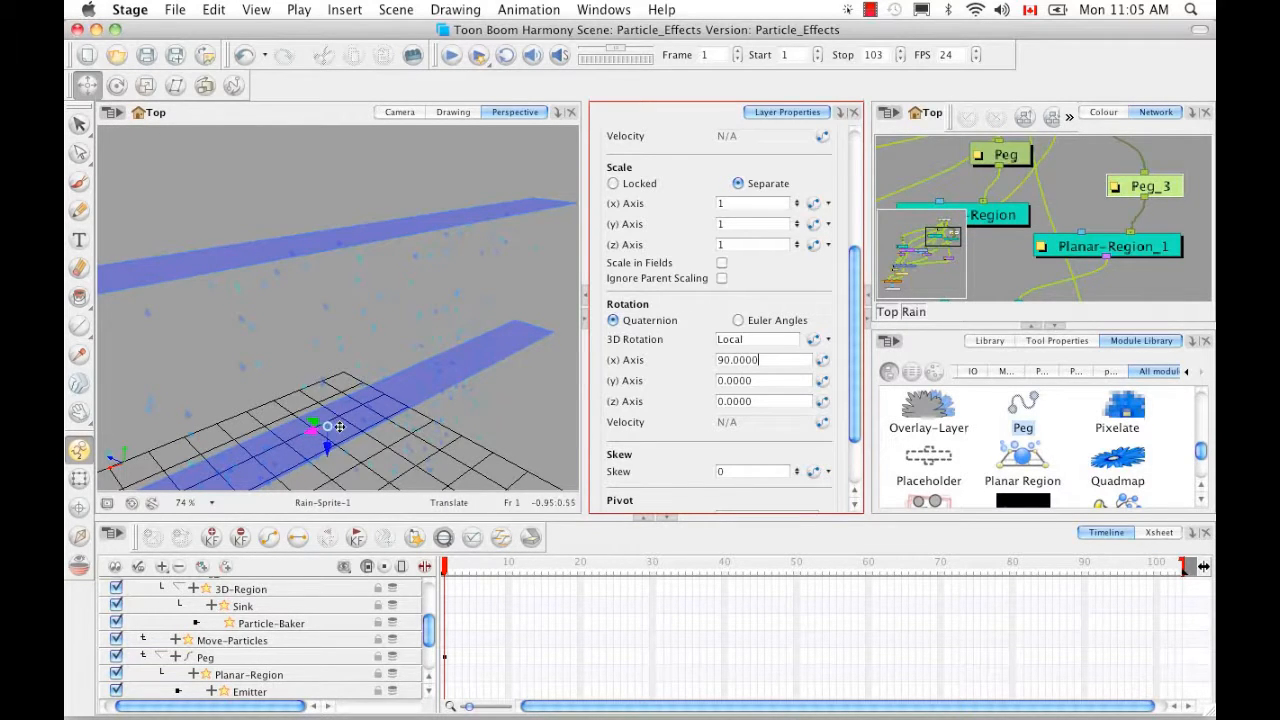
left_click_drag(340, 427, 329, 312)
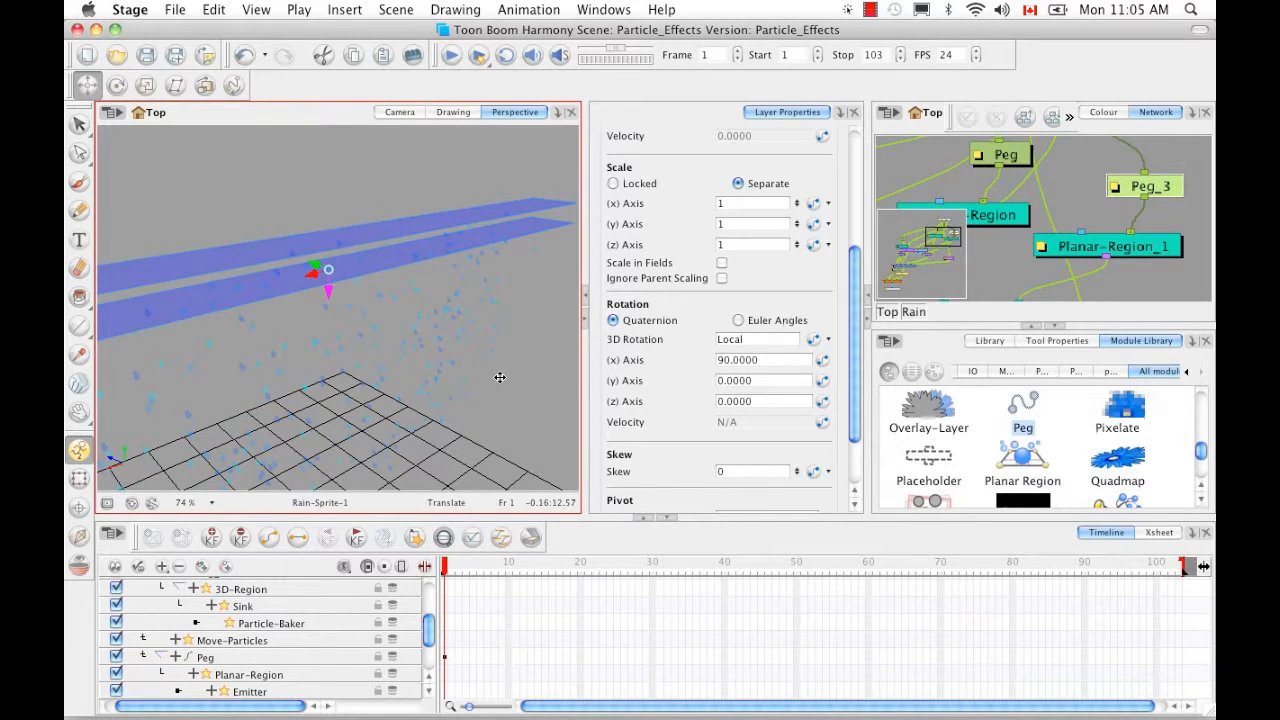
Add Top and Side views, and in the Side view move the second planar region behind the first at the same height
left_click(841, 112)
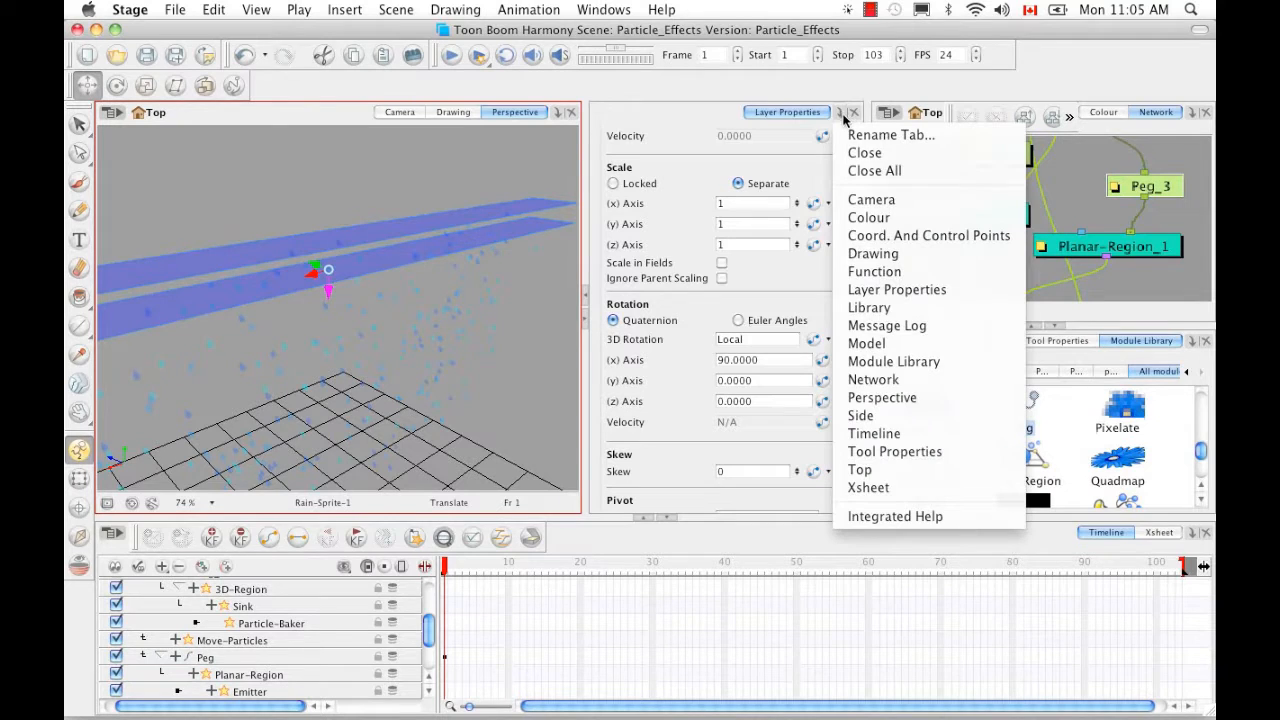
left_click(860, 469)
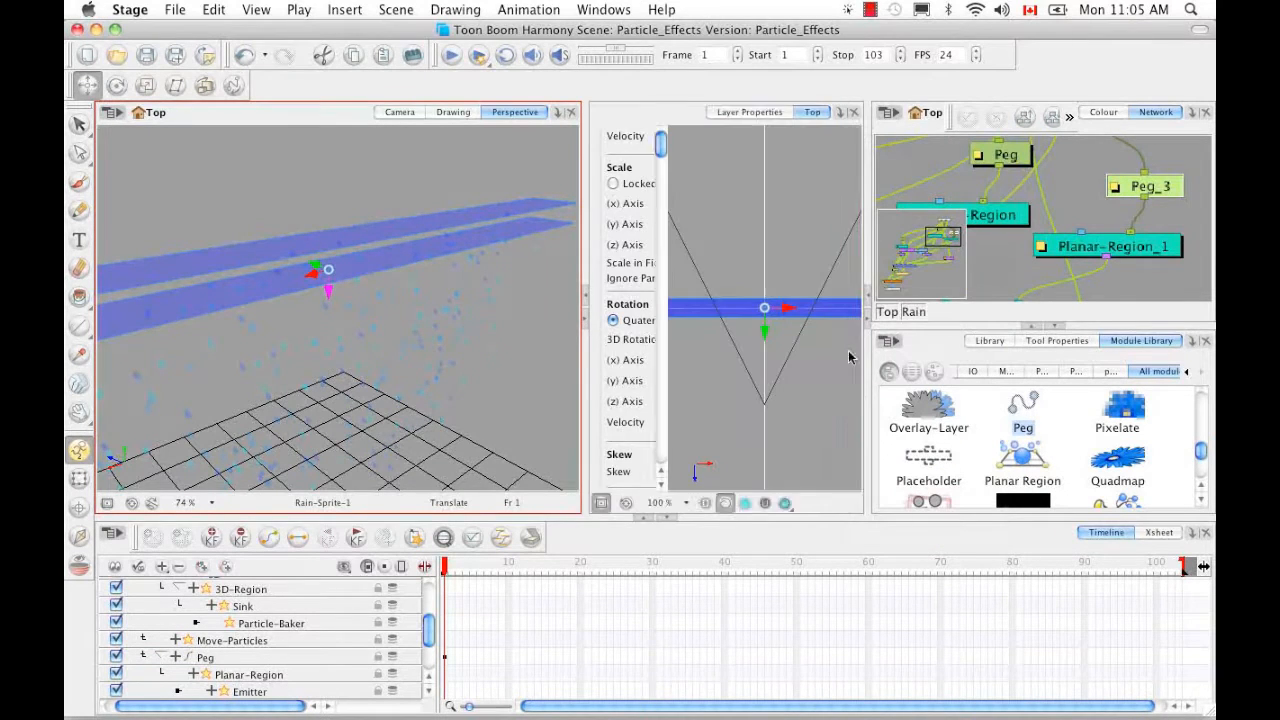
left_click(841, 112)
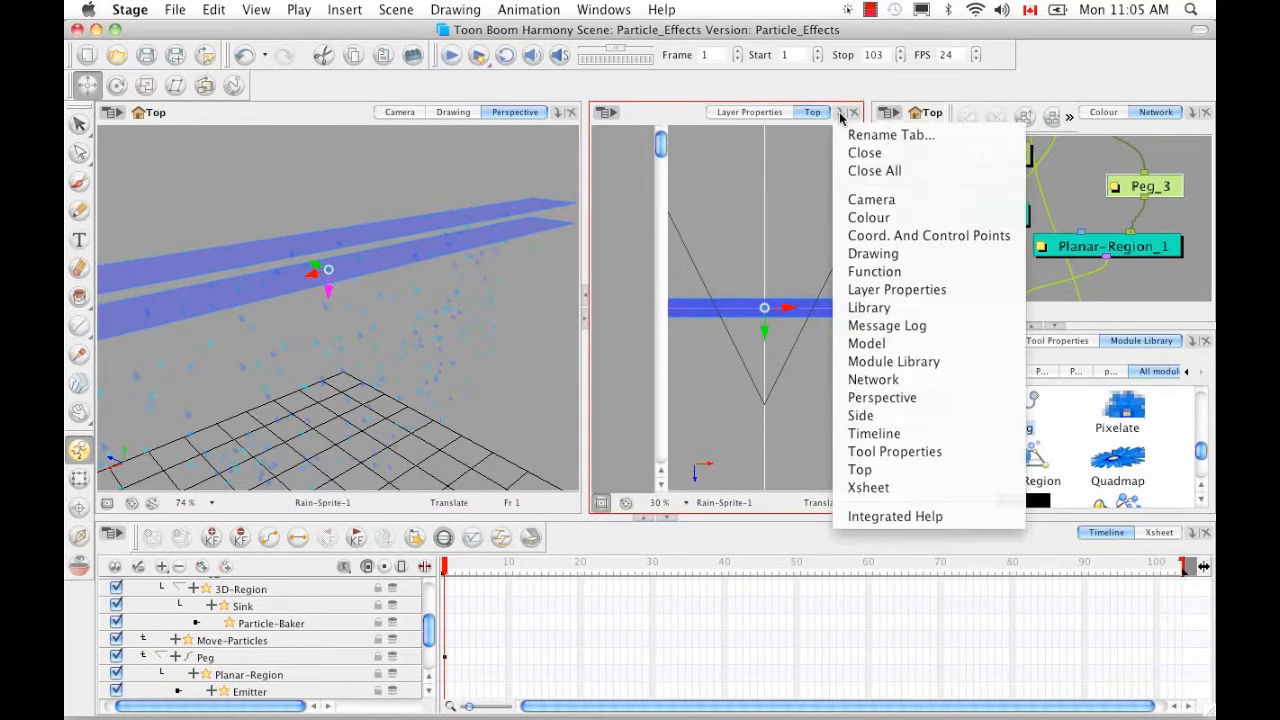
left_click(859, 412)
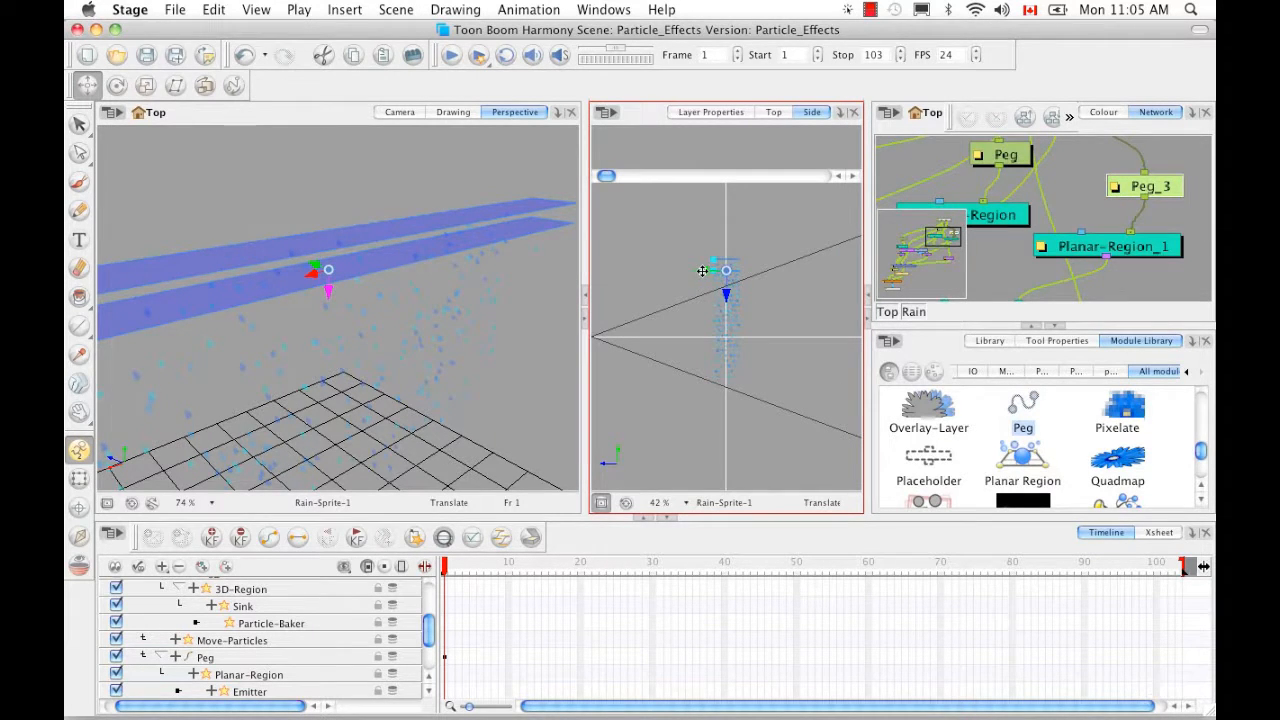
left_click_drag(702, 273, 736, 273)
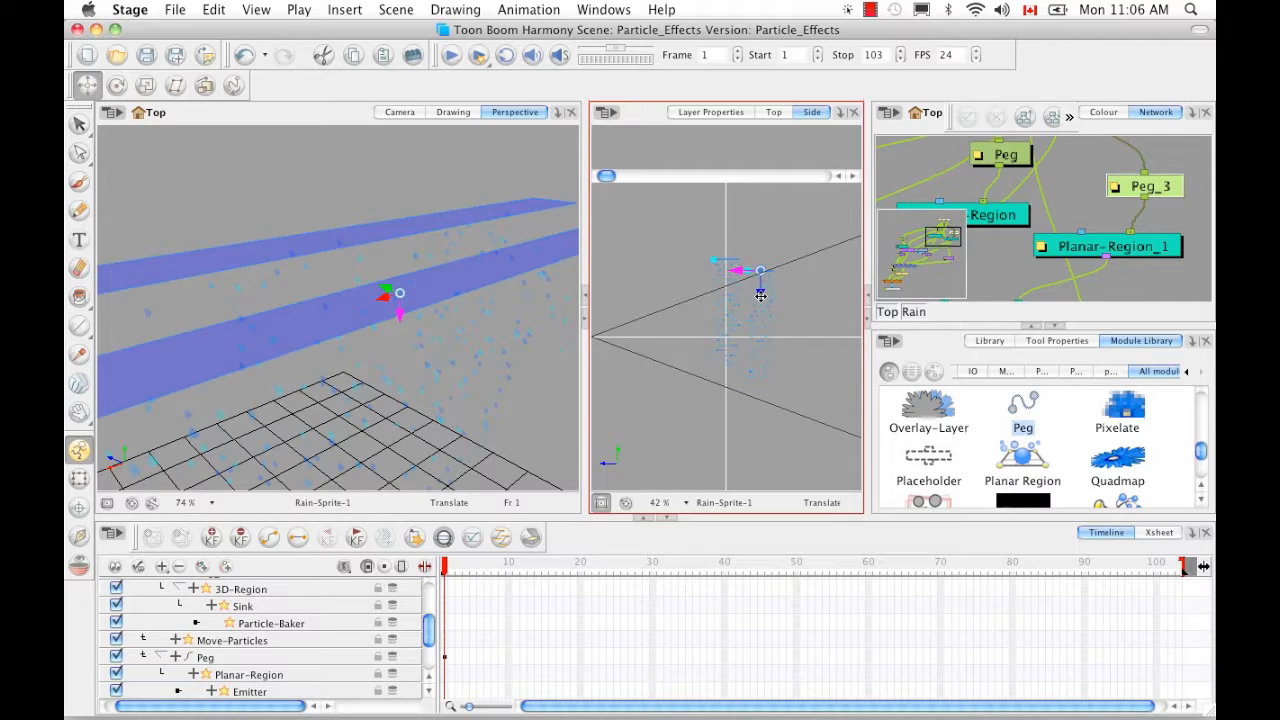
left_click_drag(761, 296, 761, 284)
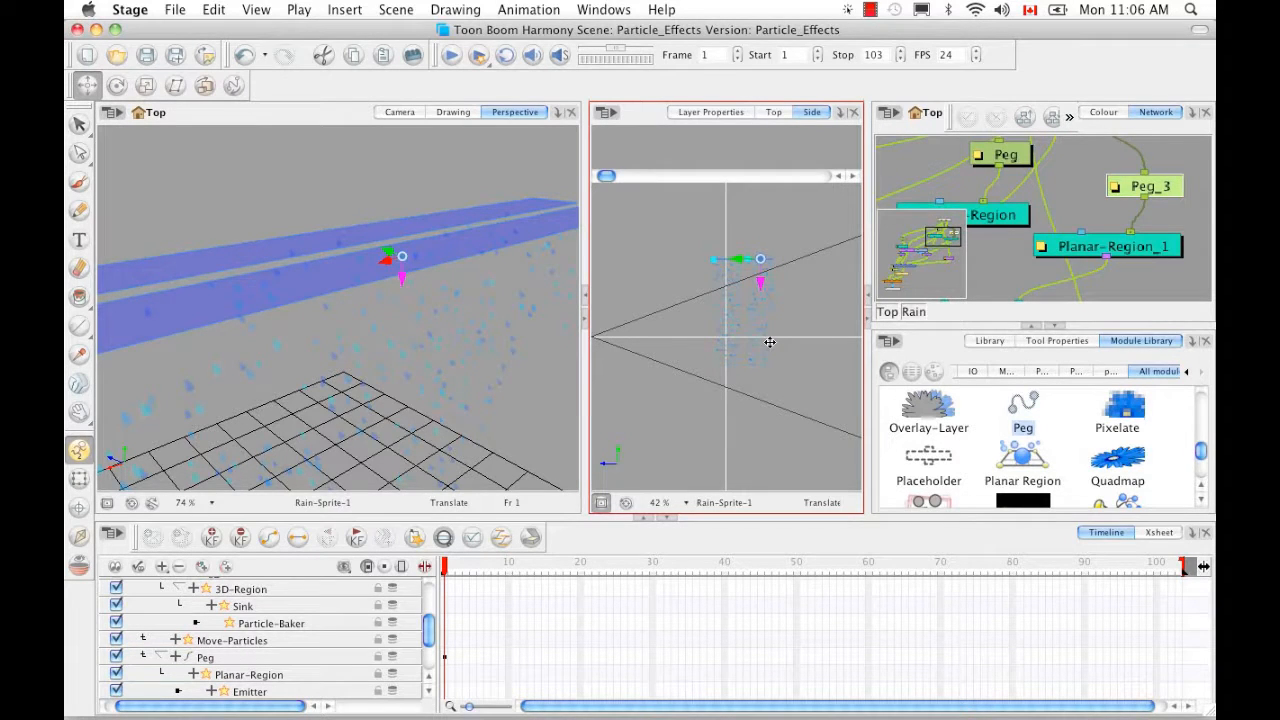
Centre the second planar region horizontally behind the first one in the Top view
left_click(773, 113)
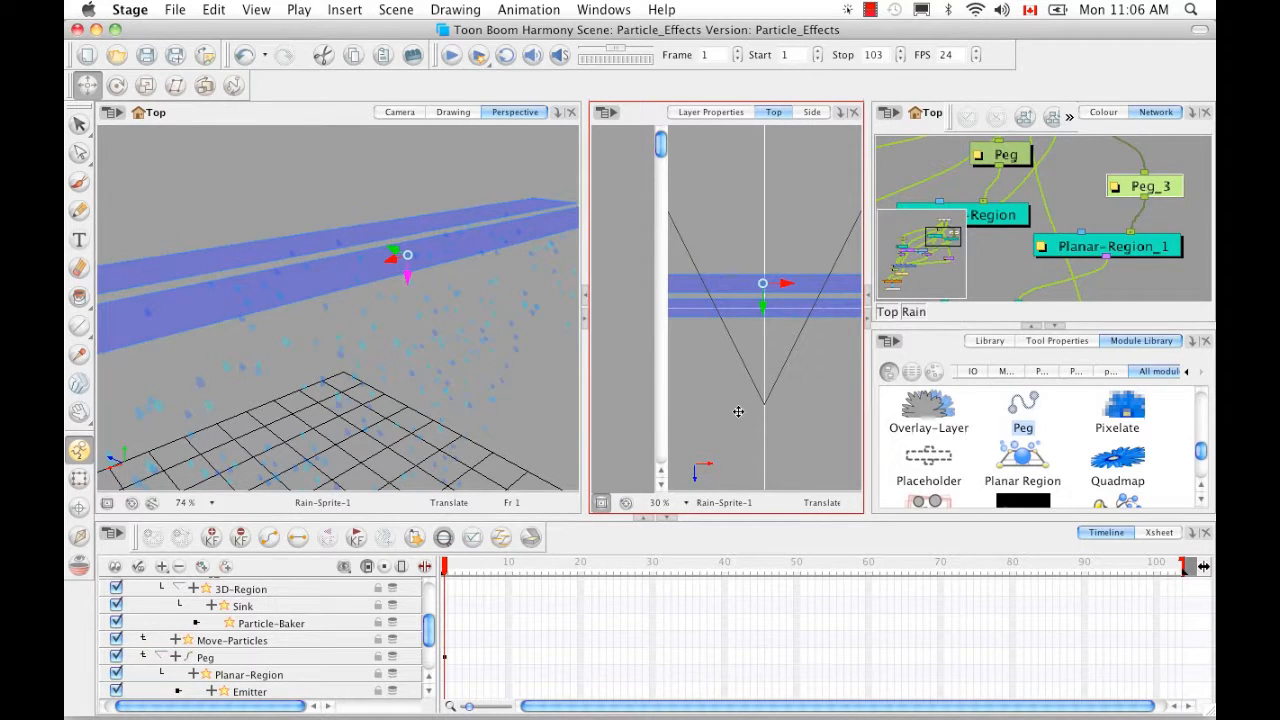
scroll(740, 403, "down", 1)
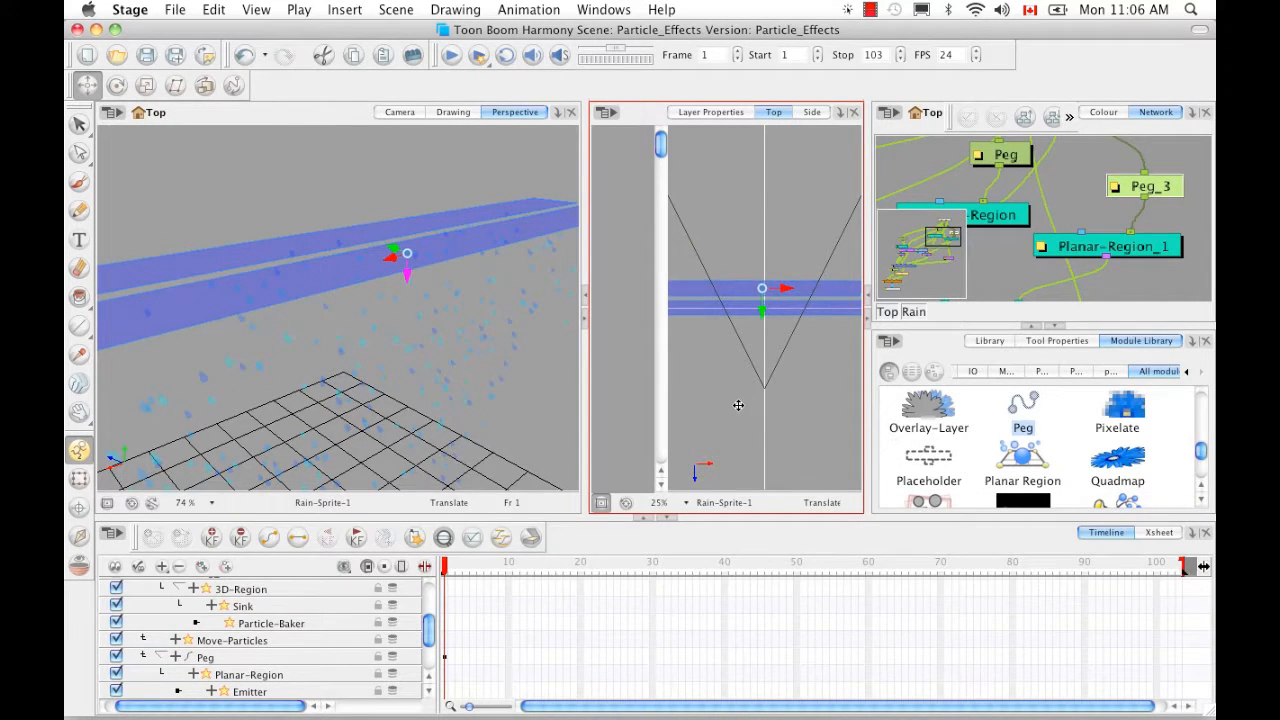
key("1")
key("1")
key("2")
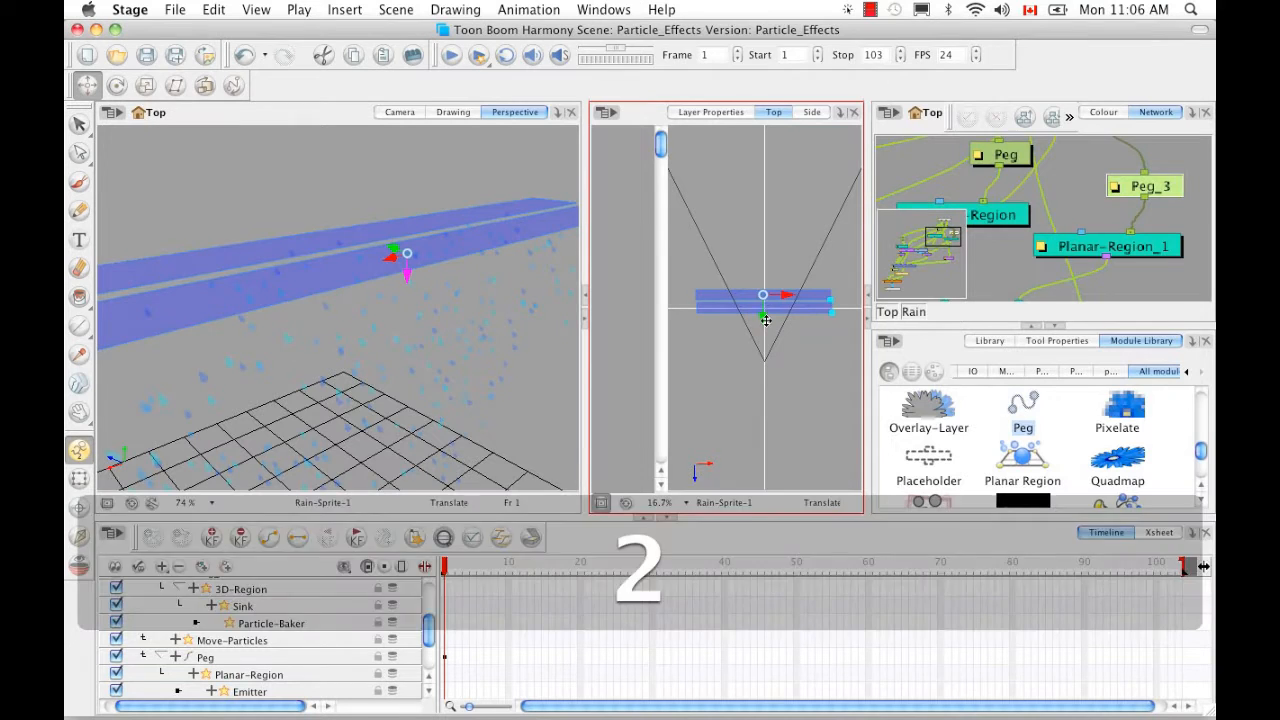
left_click_drag(777, 296, 785, 293)
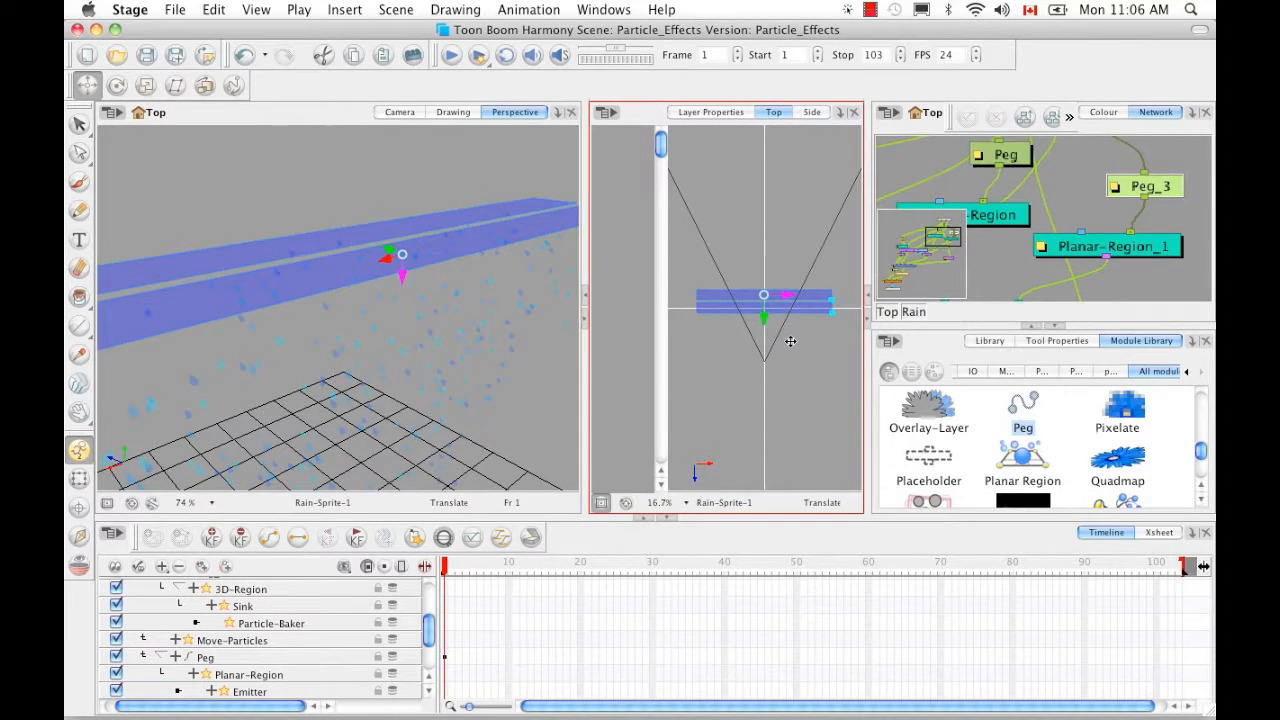
key("2")
key("2")
key("space")
left_click_drag(786, 334, 760, 371)
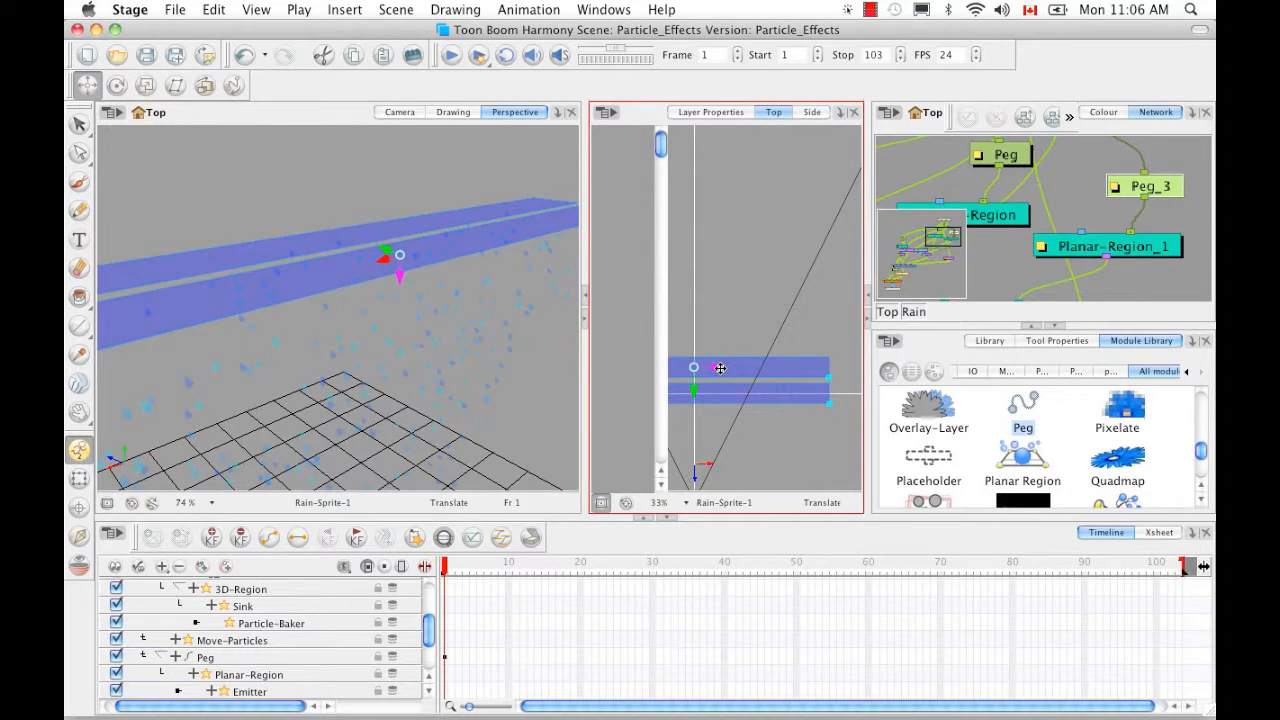
key("space")
left_click_drag(737, 431, 784, 345)
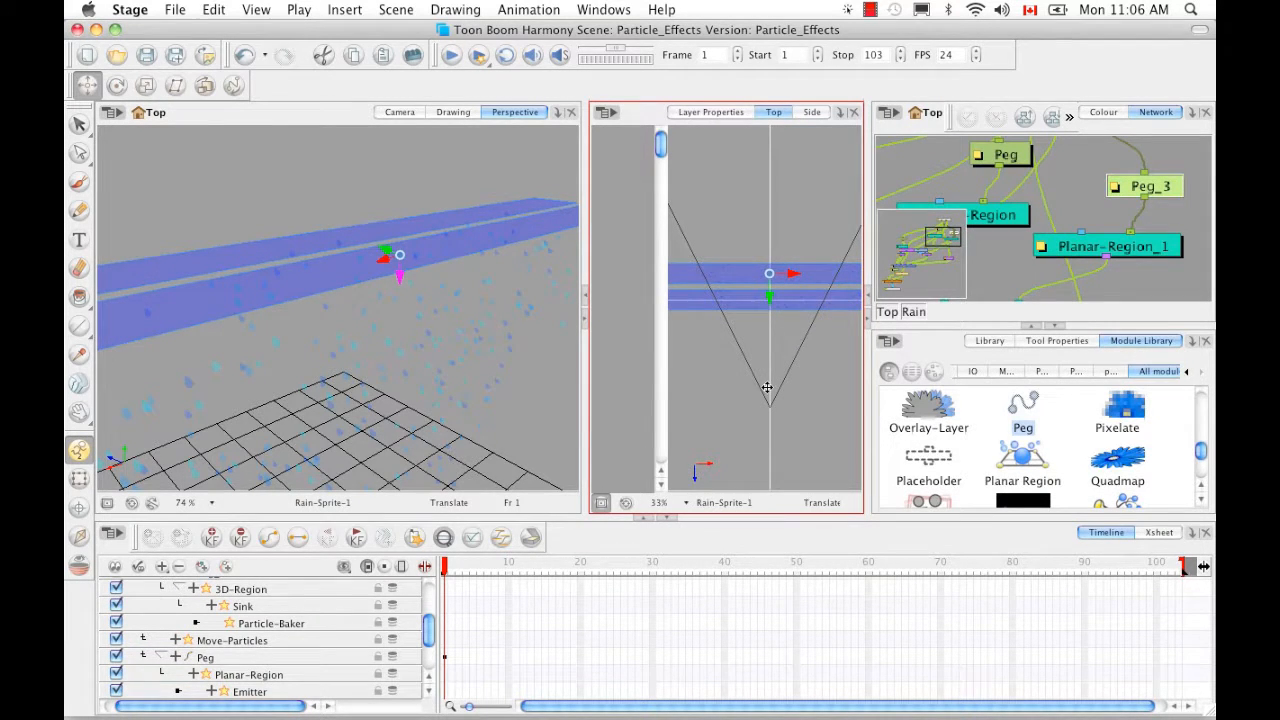
Draw a closed, rough circle around the centre of the Drawing layer at frame 1 with the Brush tool
left_click_drag(428, 636, 427, 580)
left_click(168, 588)
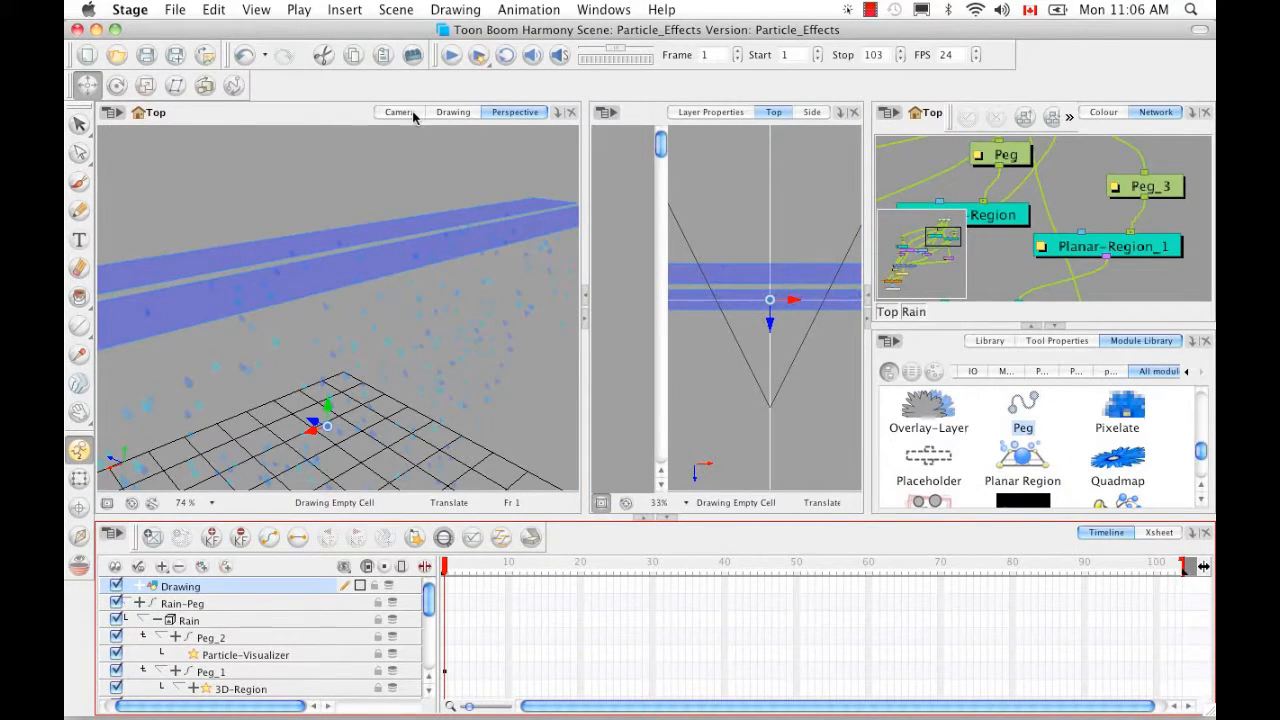
left_click(449, 112)
left_click(79, 181)
mouse_move(343, 233)
left_mouse_down()
mouse_move(405, 292)
mouse_move(300, 238)
left_mouse_up()
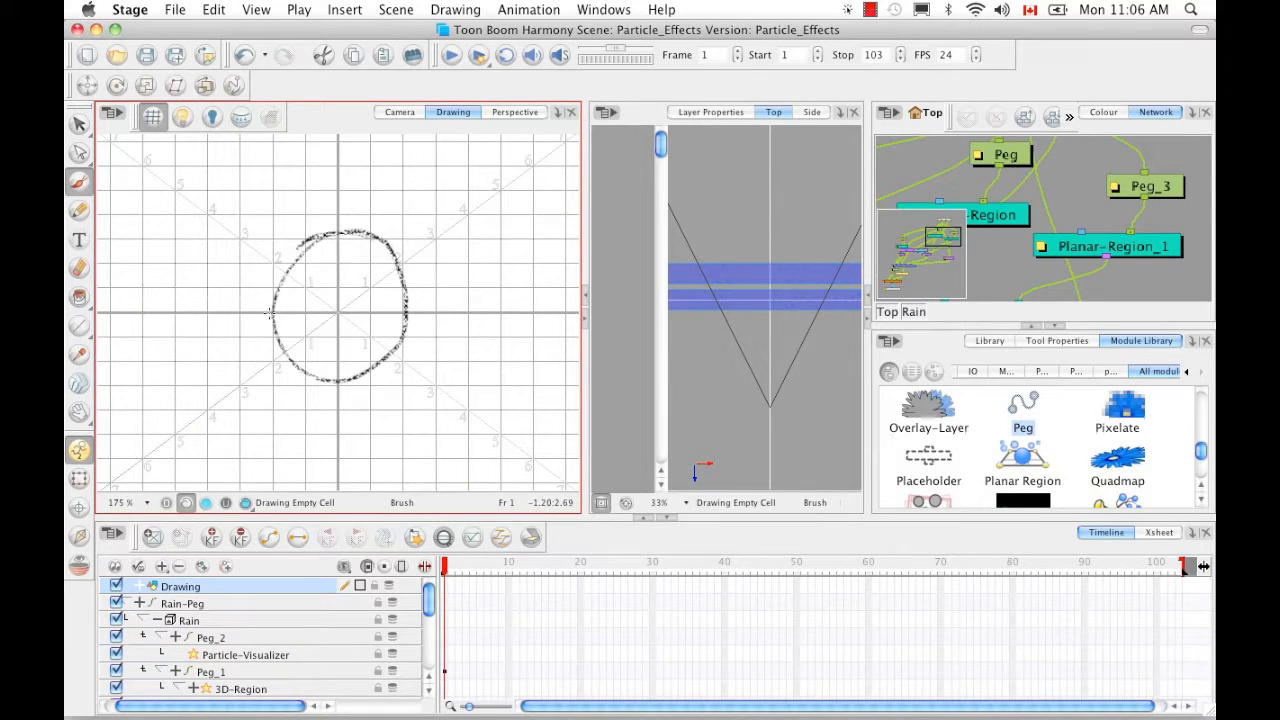
Fill the circle with the Green colour of the Particle_Effects palette
left_click(79, 296)
left_click(1102, 112)
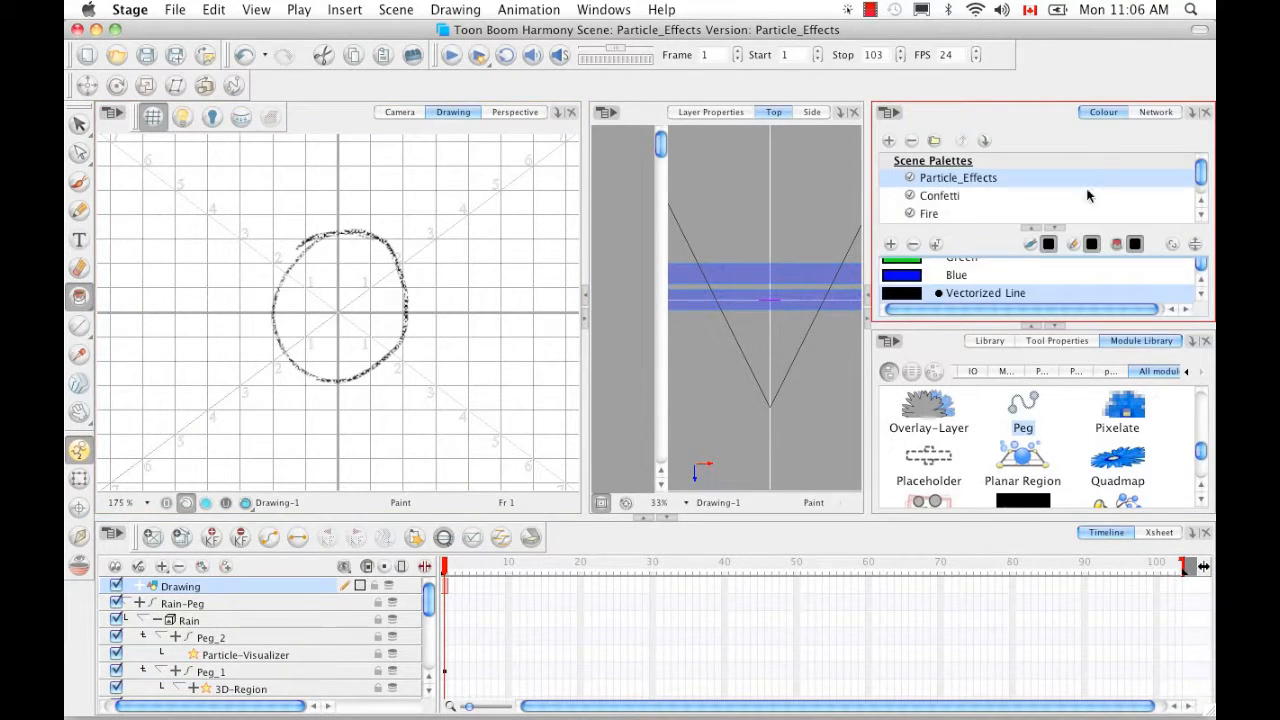
left_click(913, 262)
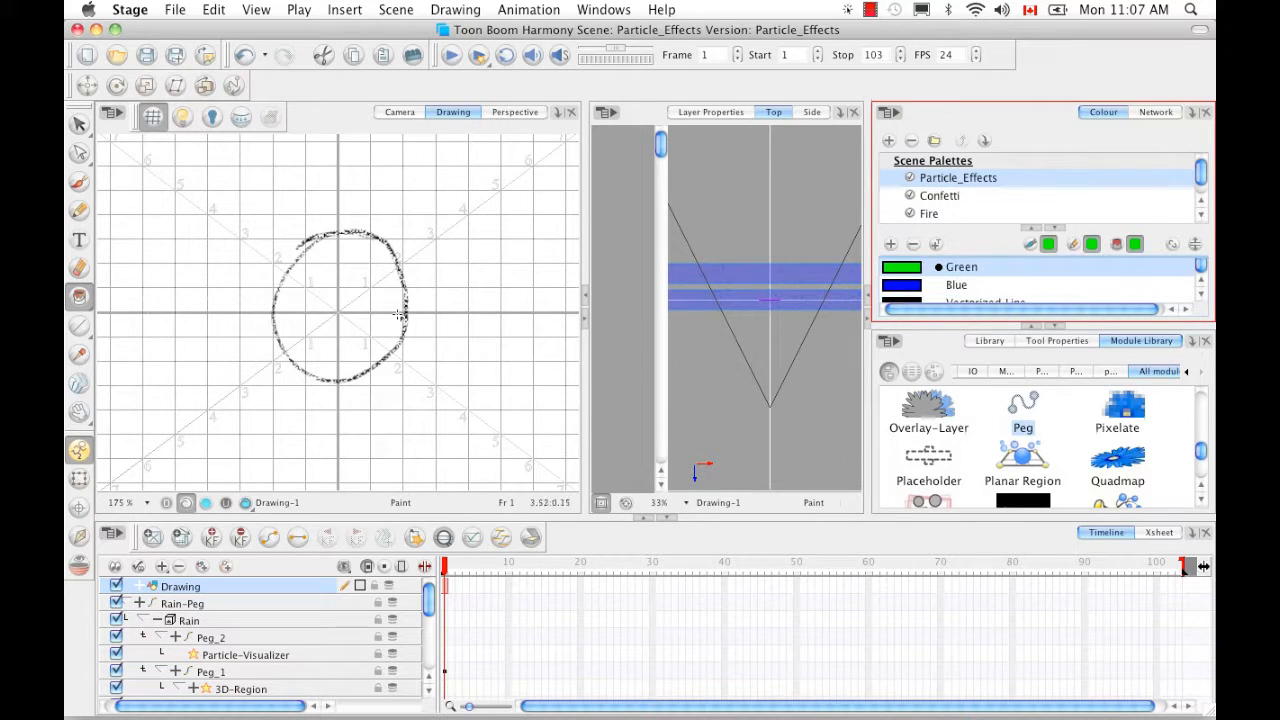
left_click(321, 298)
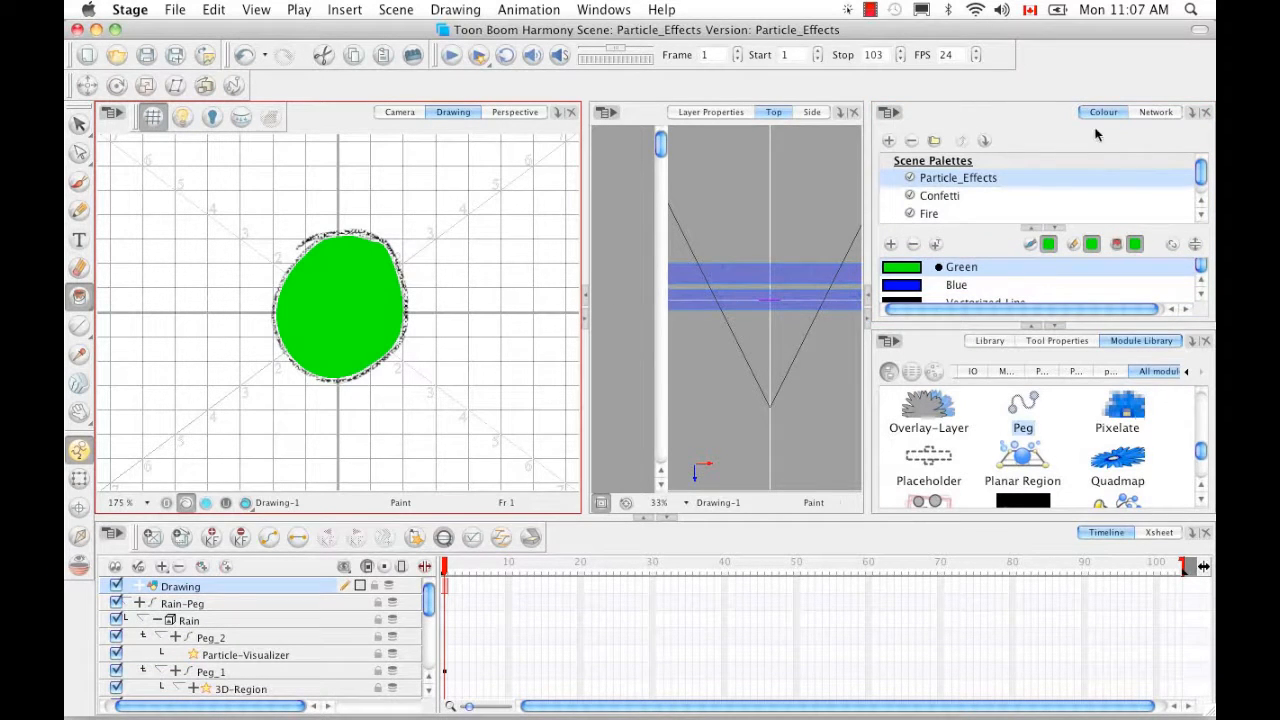
Translate the circle in depth in the Top view so it sits between the two planar regions, and view it in the Camera view
left_click(1140, 114)
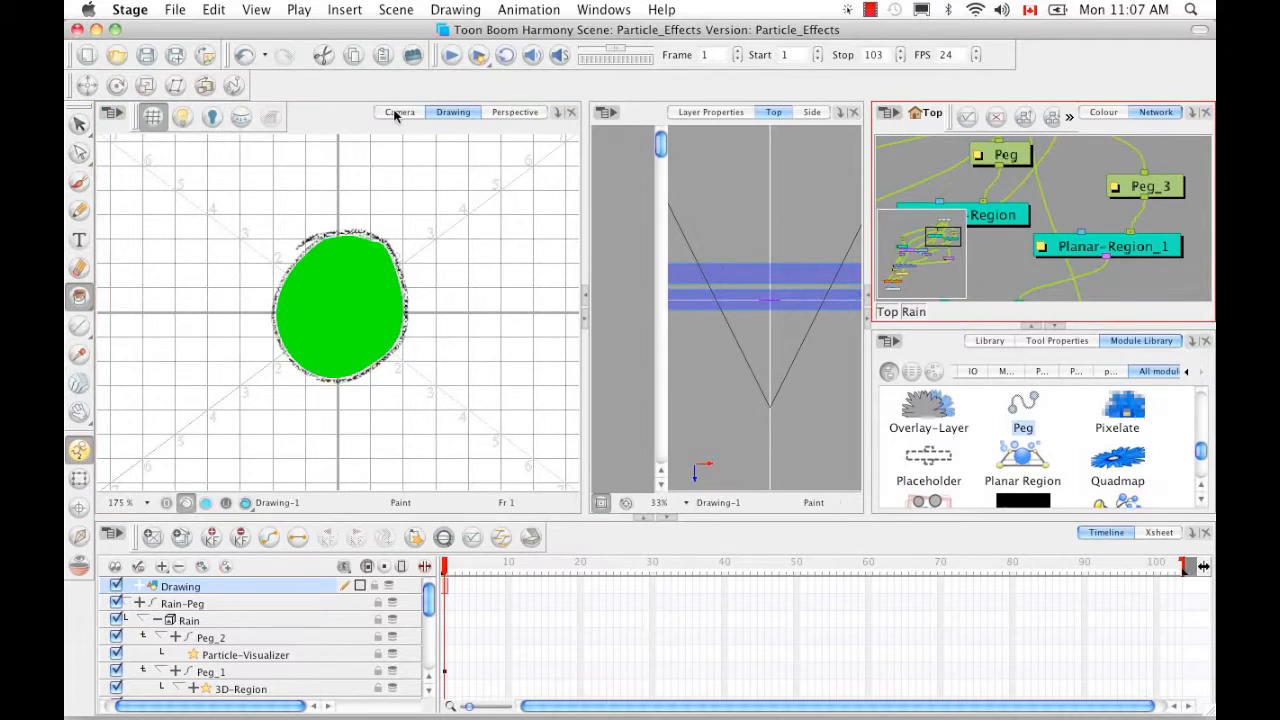
left_click(397, 112)
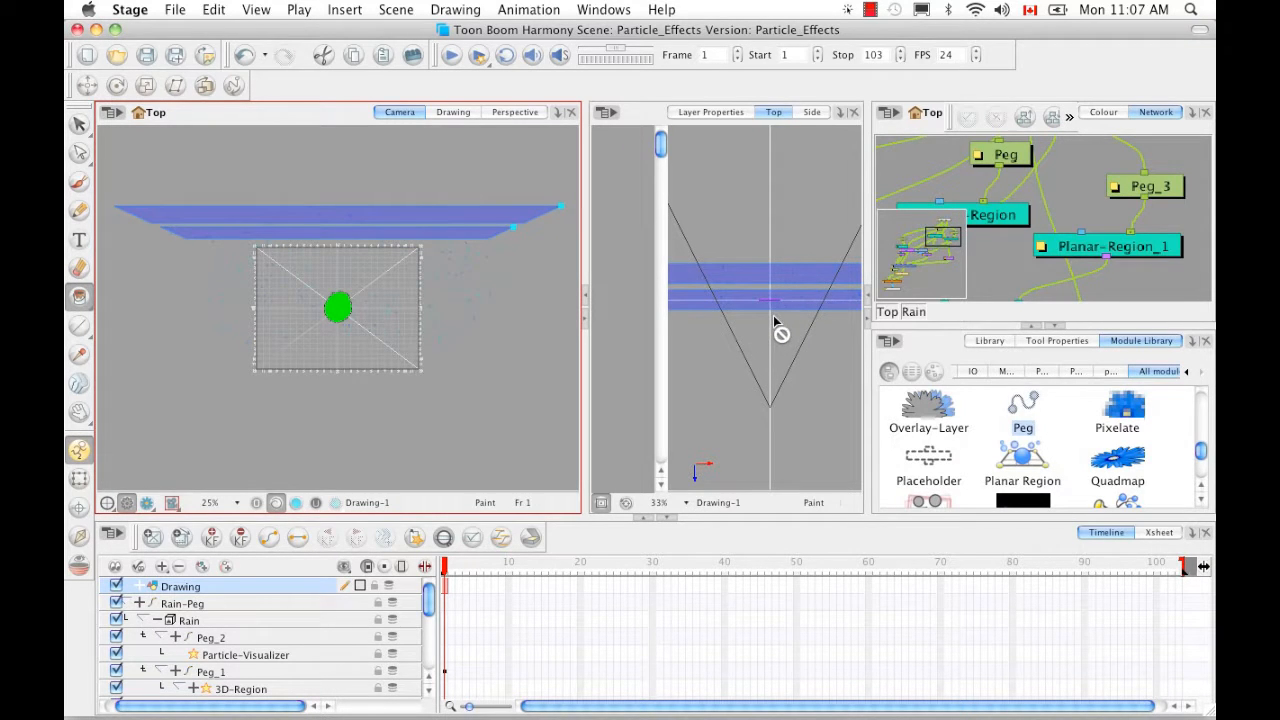
key("alt+1")
left_click_drag(770, 329, 772, 312)
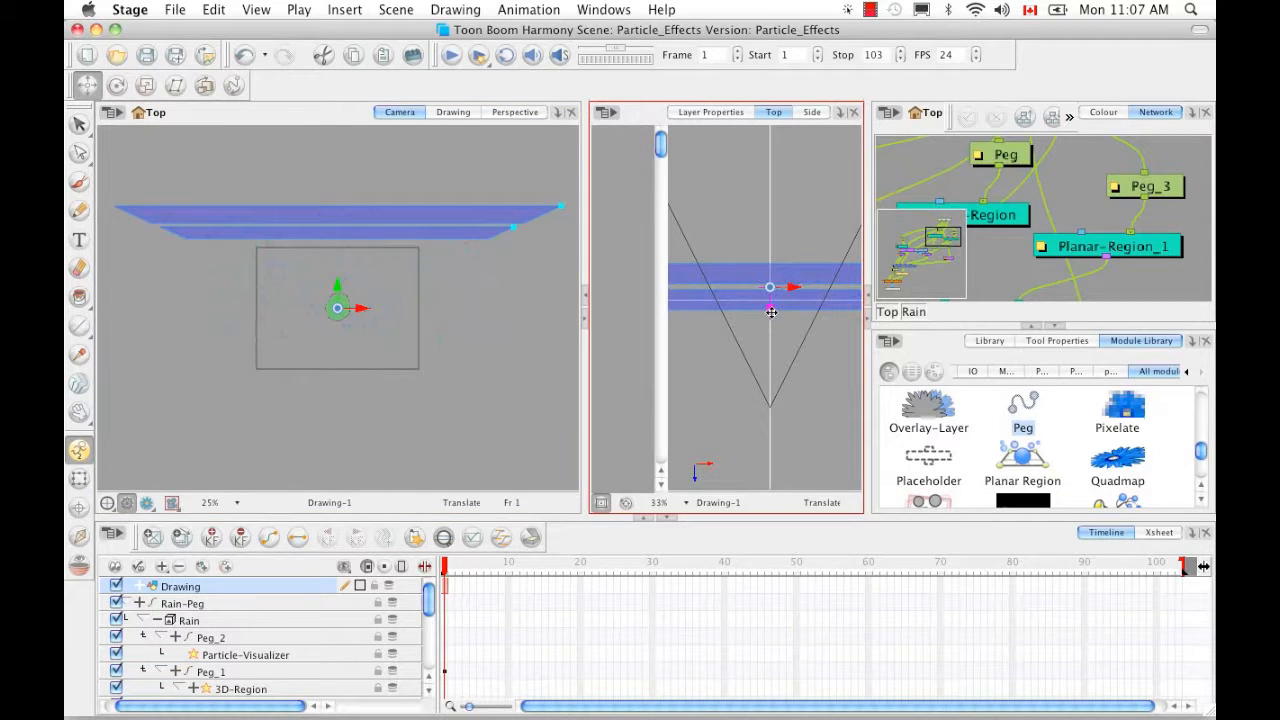
left_click(423, 510)
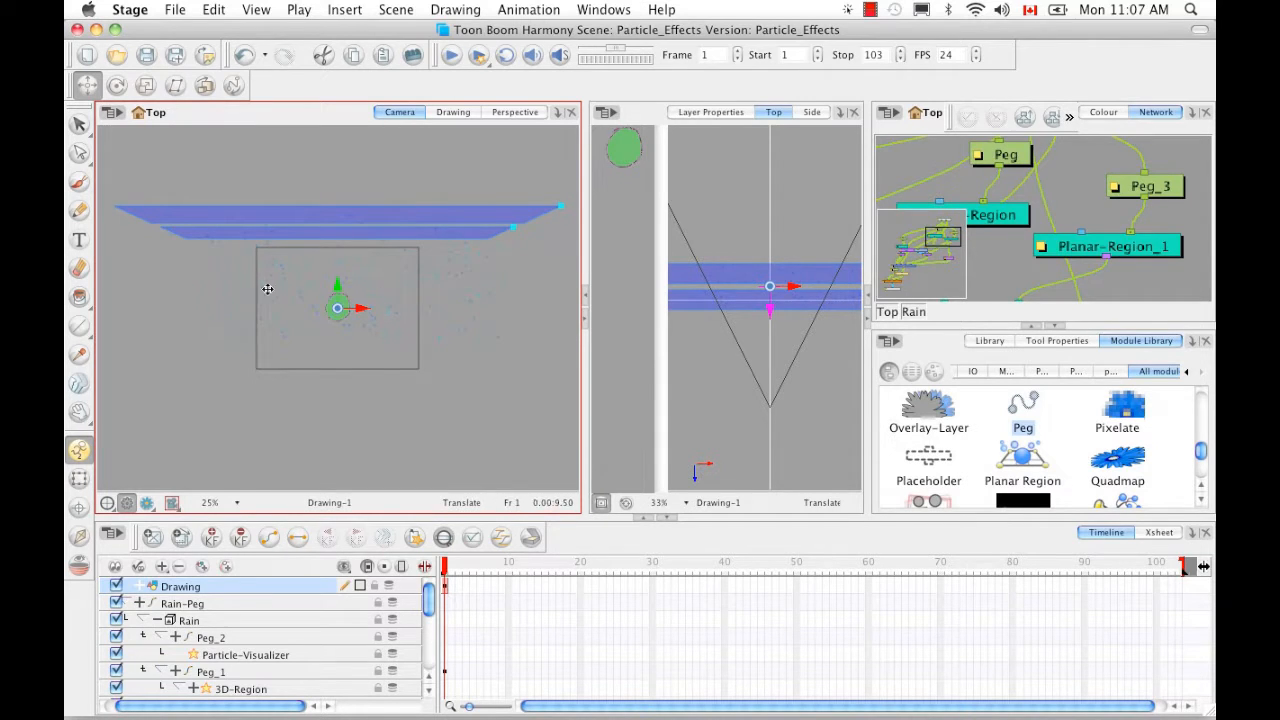
key("2")
key("2")
key("2")
key("2")
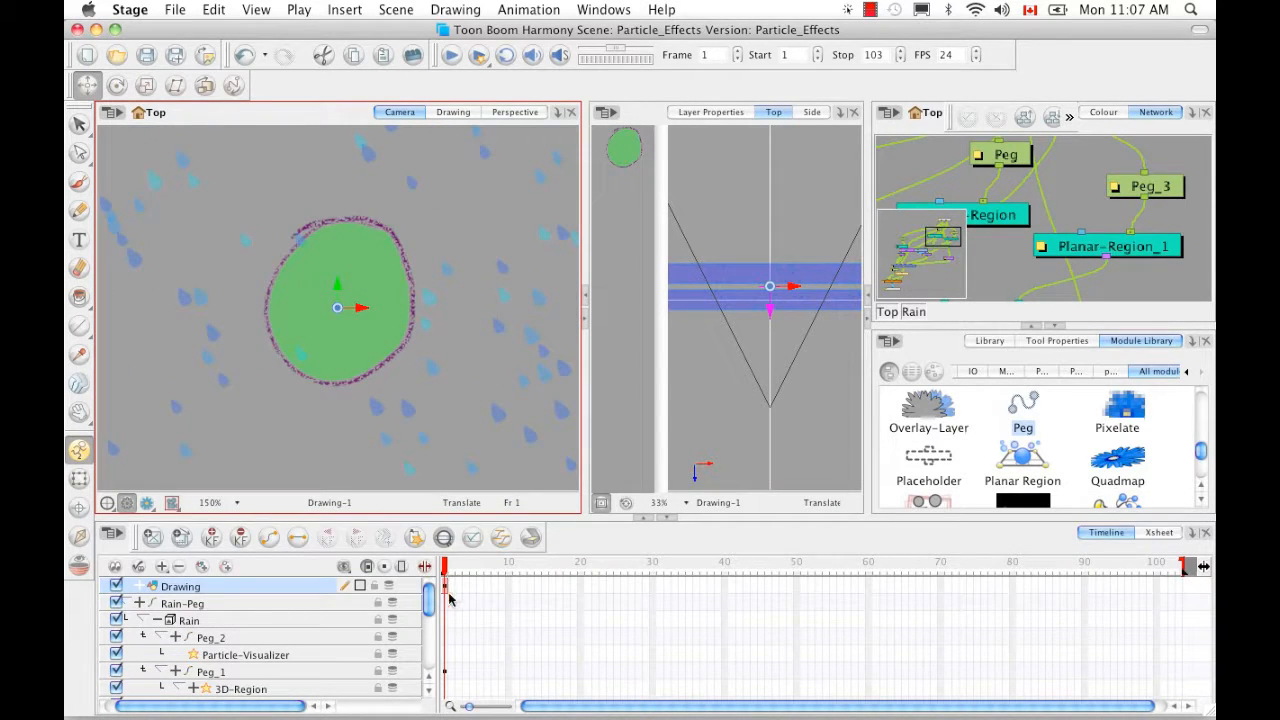
Extend the Drawing layer's exposure to frame 80 and scrub the timeline back to frame 18
left_click(1013, 588)
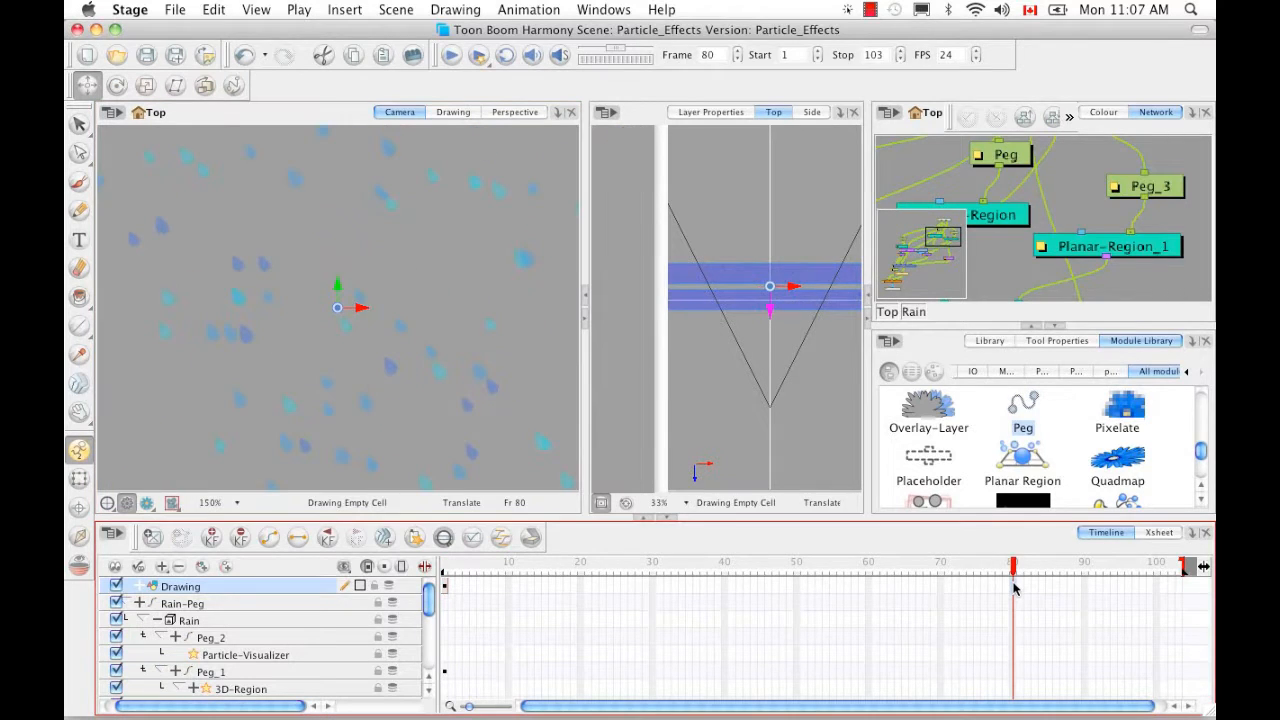
right_click(1013, 588)
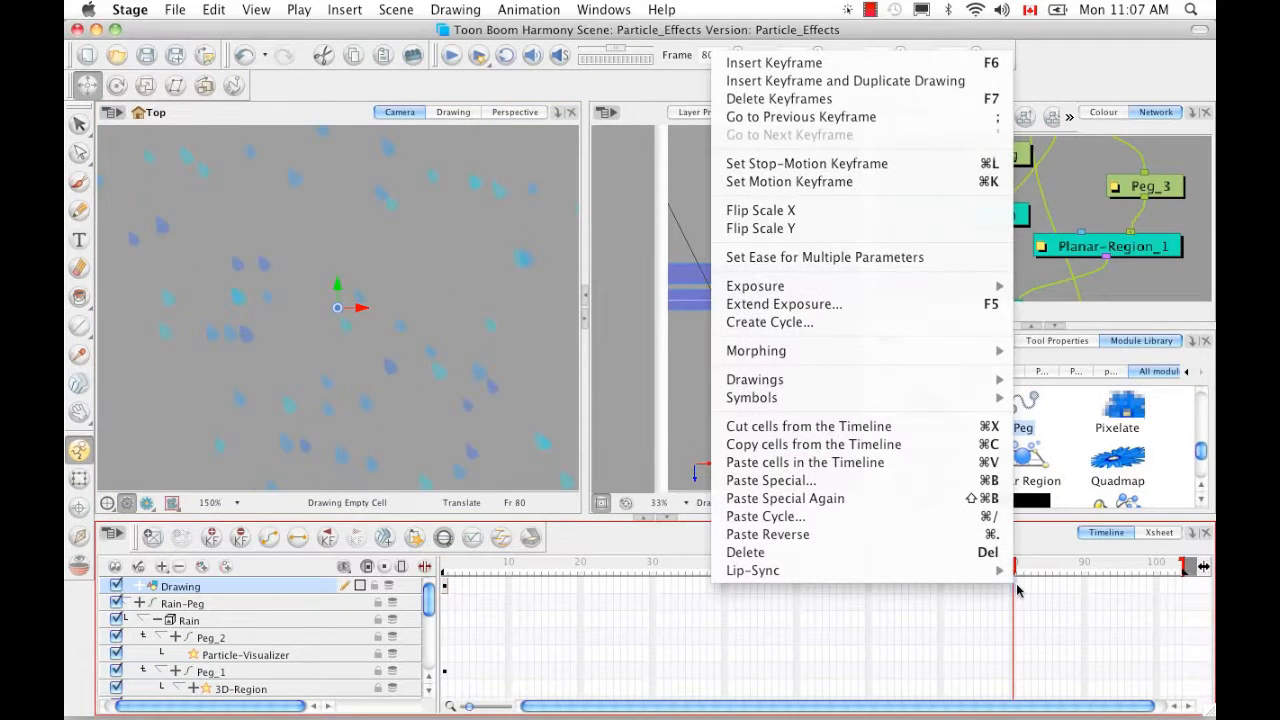
left_click(993, 312)
mouse_move(1013, 566)
left_mouse_down()
mouse_move(491, 578)
mouse_move(698, 570)
mouse_move(521, 568)
mouse_move(560, 568)
left_mouse_up()
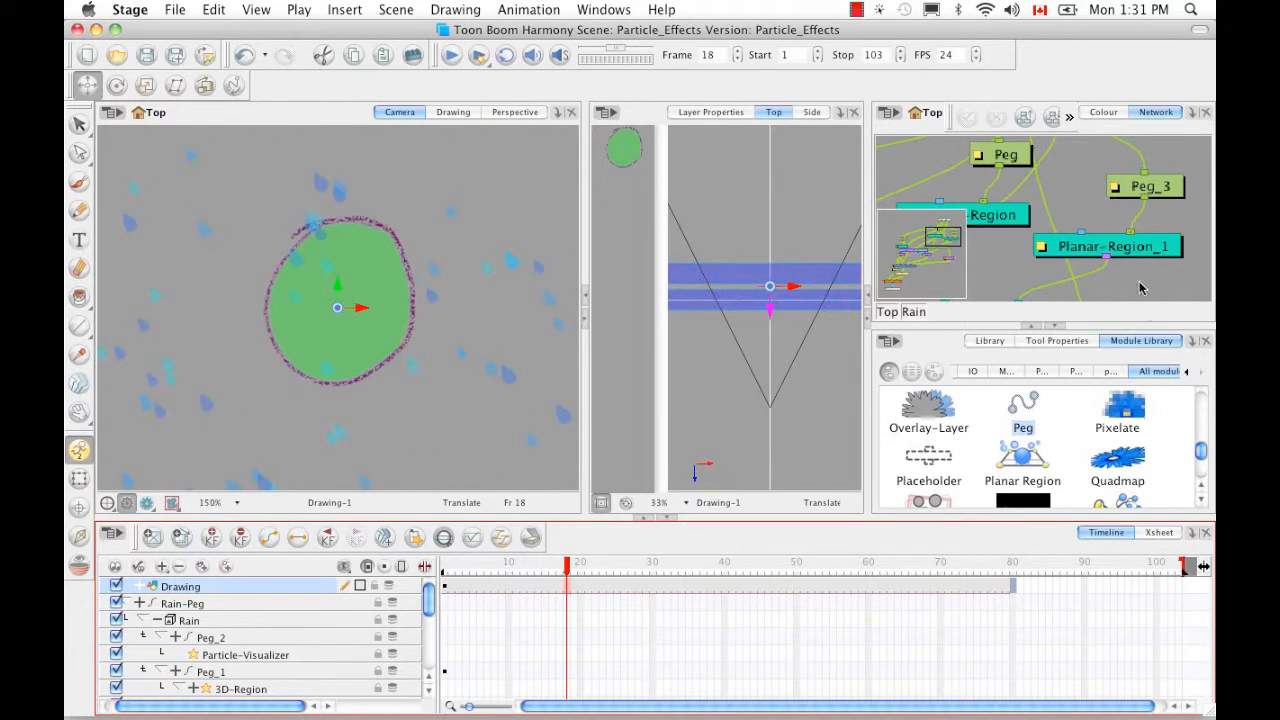
Examine the Rain group's network around Particle-Visualizer, Particle-System-Composite and the planar regions
left_click_drag(958, 253, 919, 292)
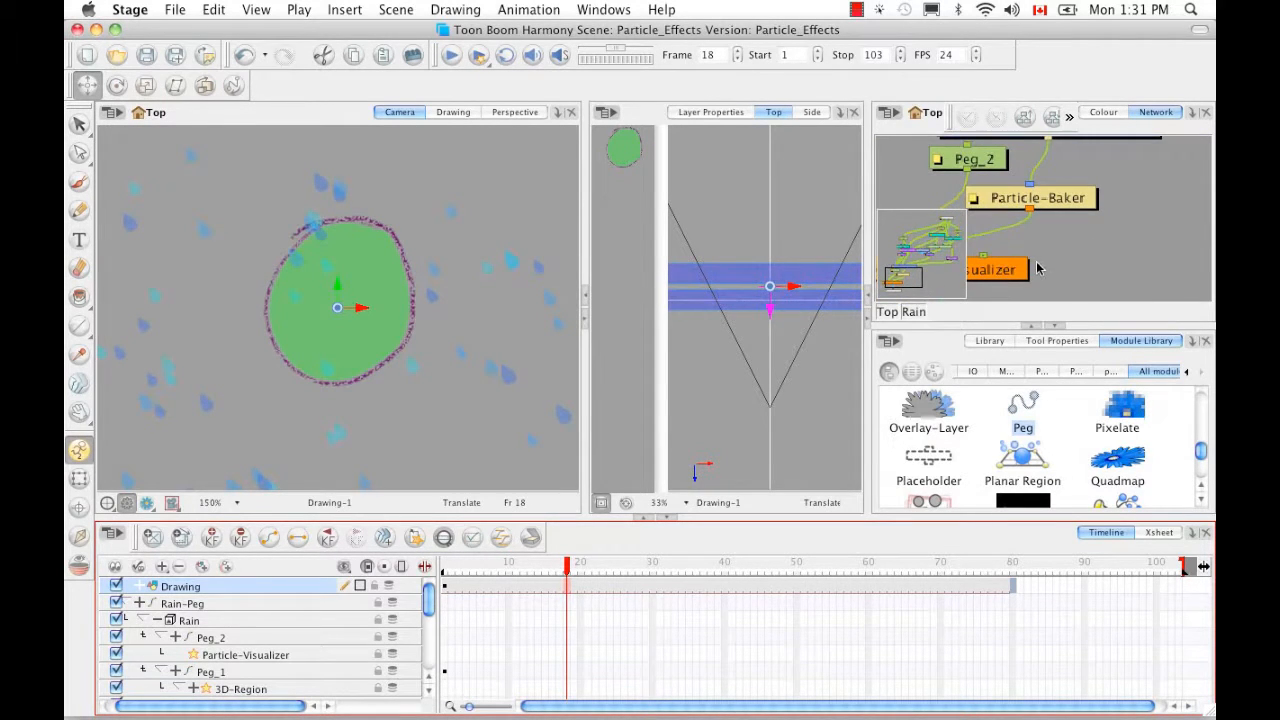
key("space")
left_click_drag(1037, 268, 1086, 180)
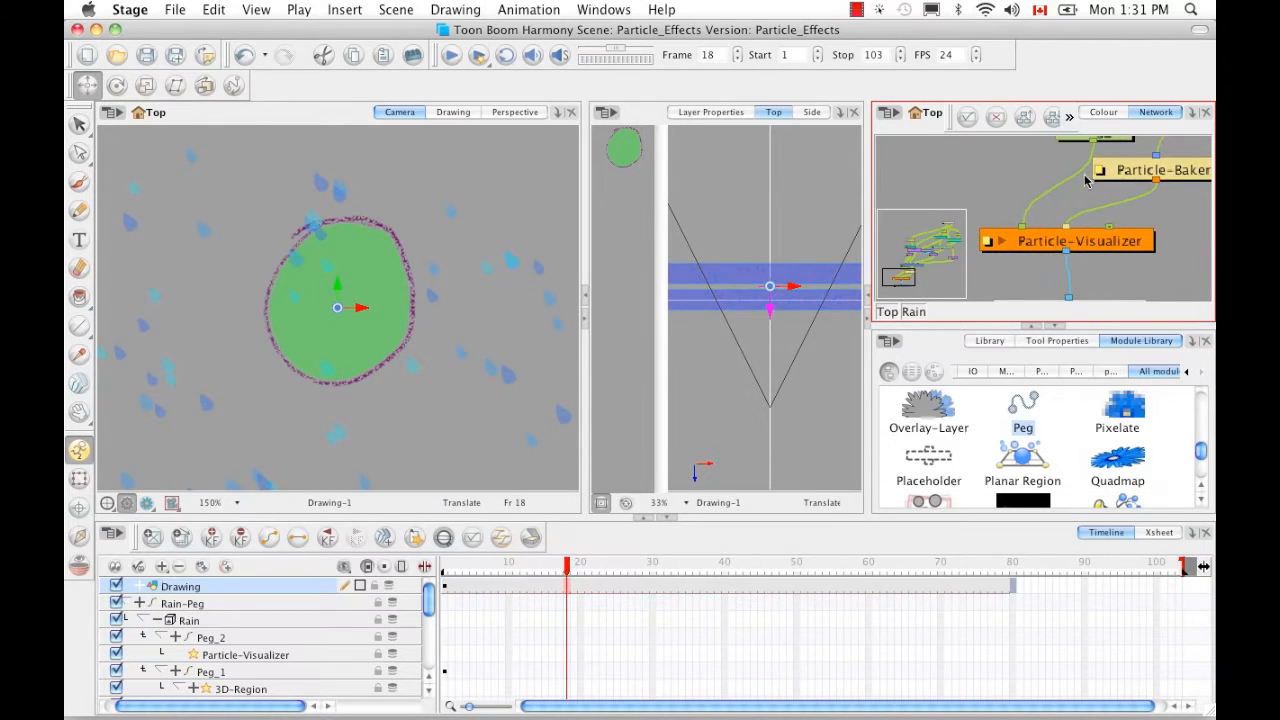
key("space")
left_click_drag(1008, 259, 1005, 289)
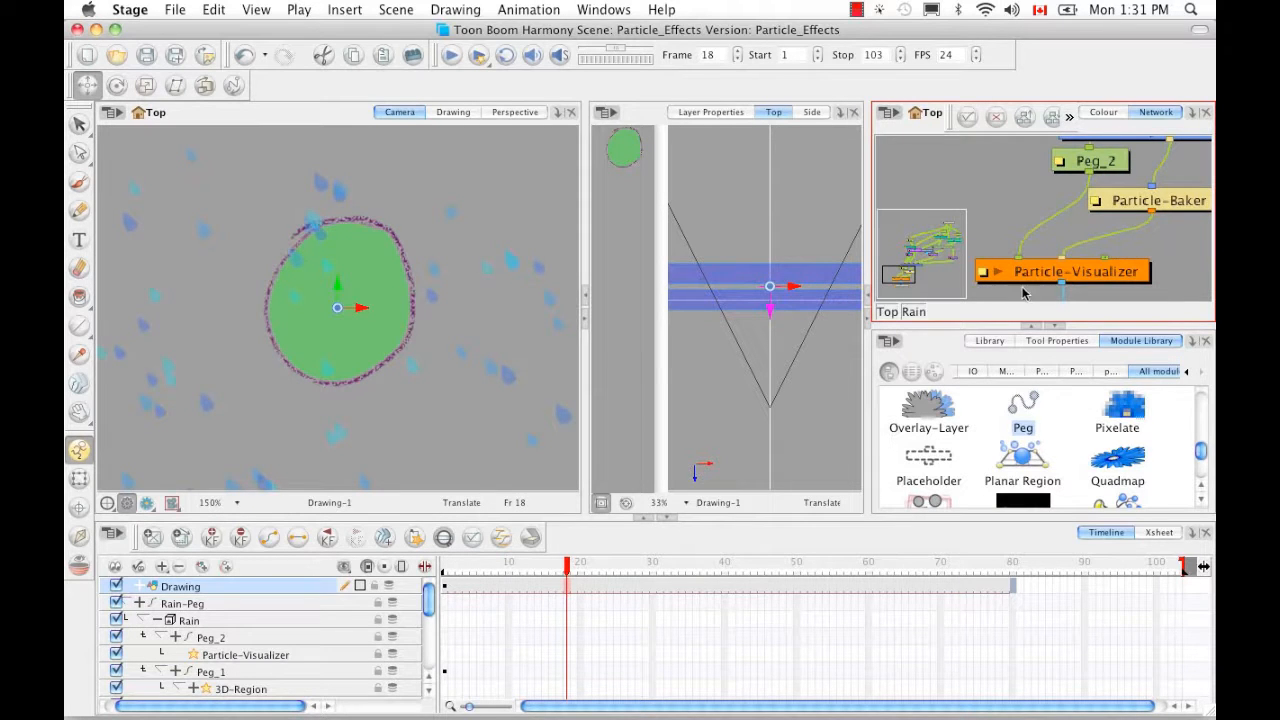
left_click(1158, 256)
key("1")
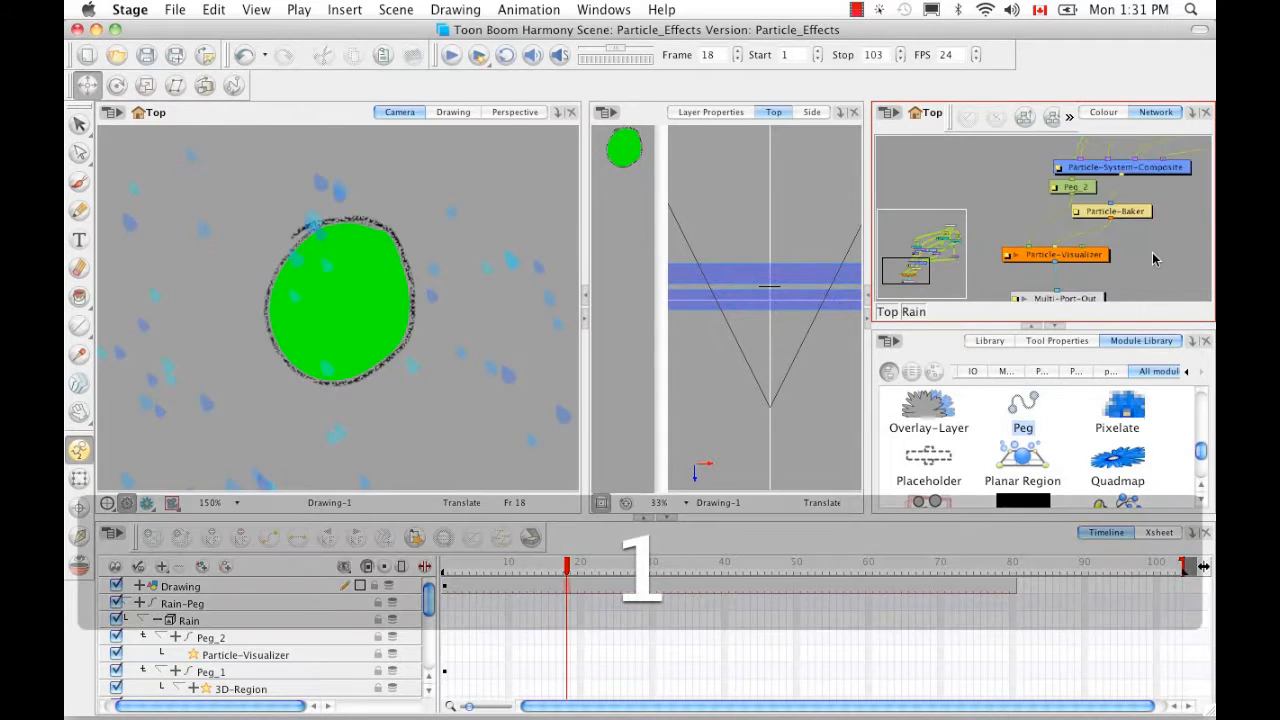
key("1")
key("space")
left_click_drag(1145, 253, 1103, 257)
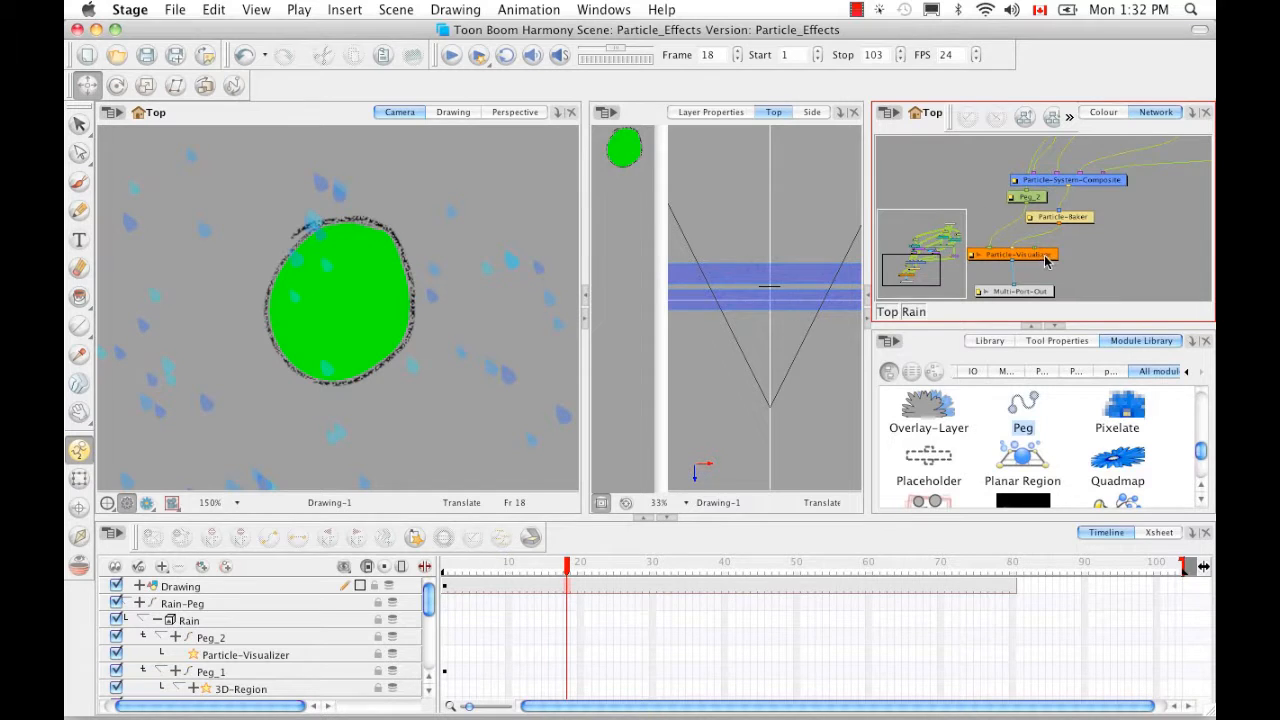
key("space")
left_click_drag(1089, 193, 1082, 230)
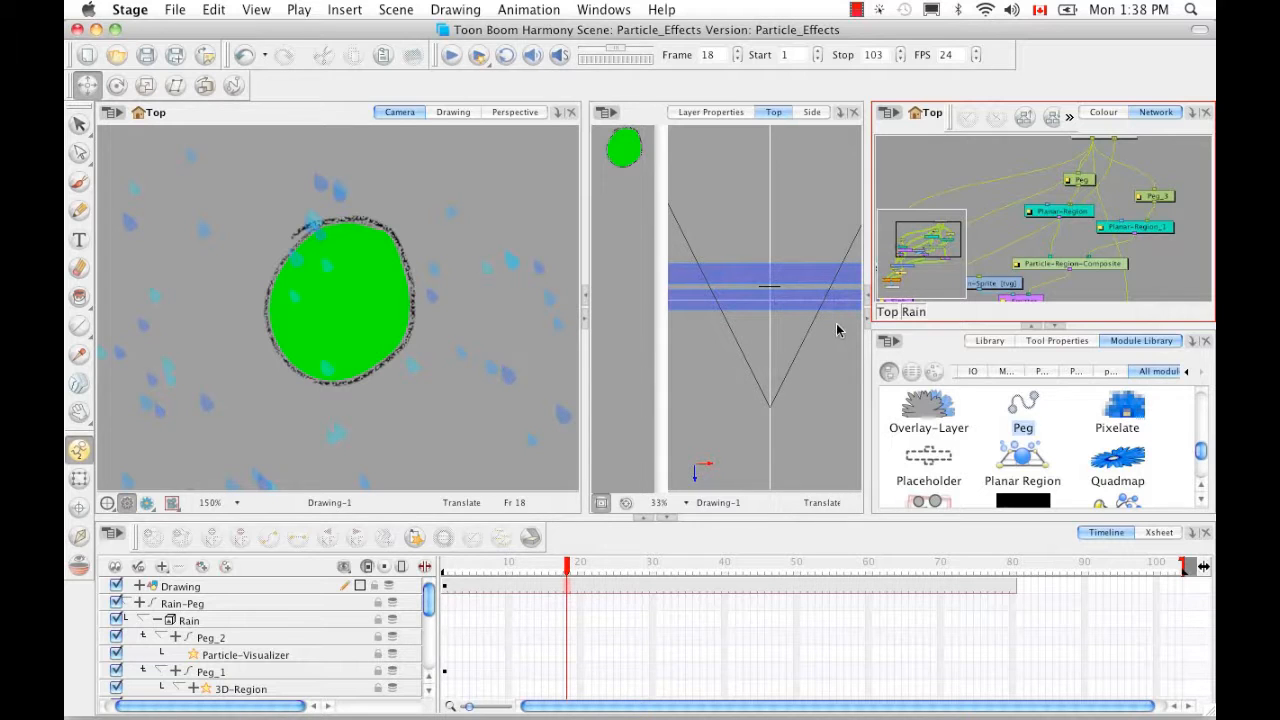
Check the layer properties of Particle-Region-Composite and return to the top-level network
left_click(1096, 266)
left_click(712, 113)
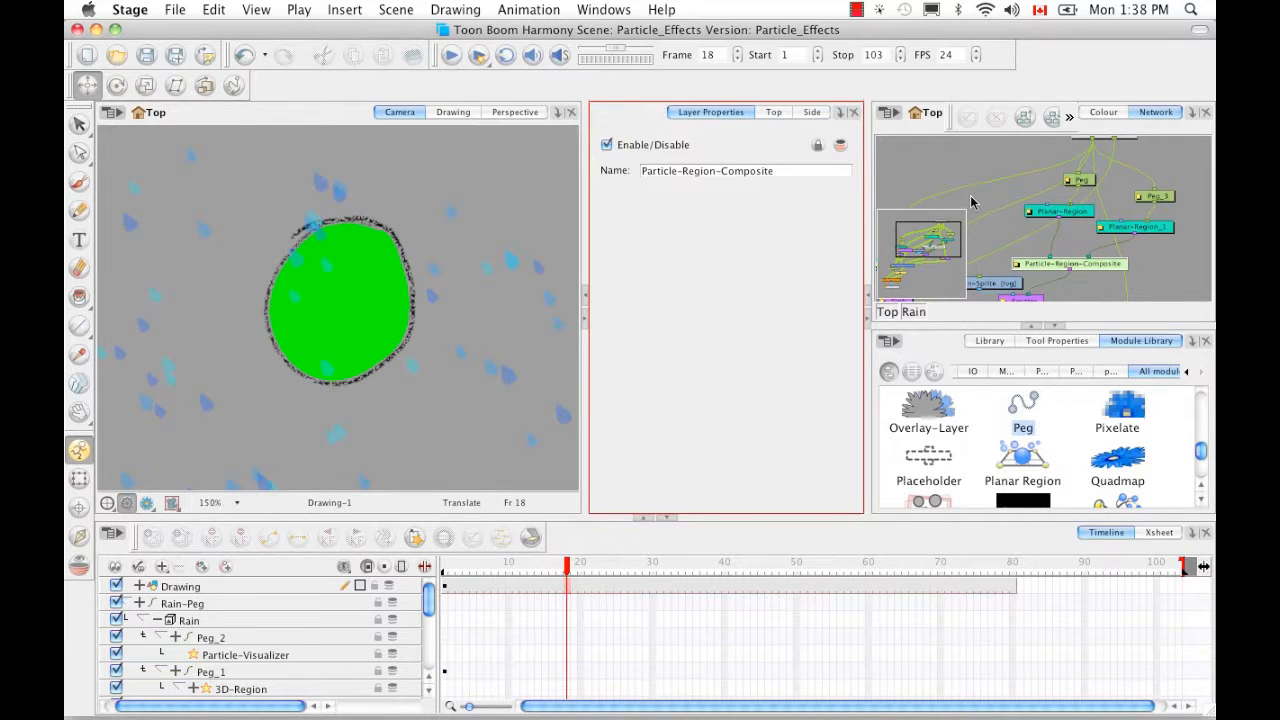
left_click(891, 312)
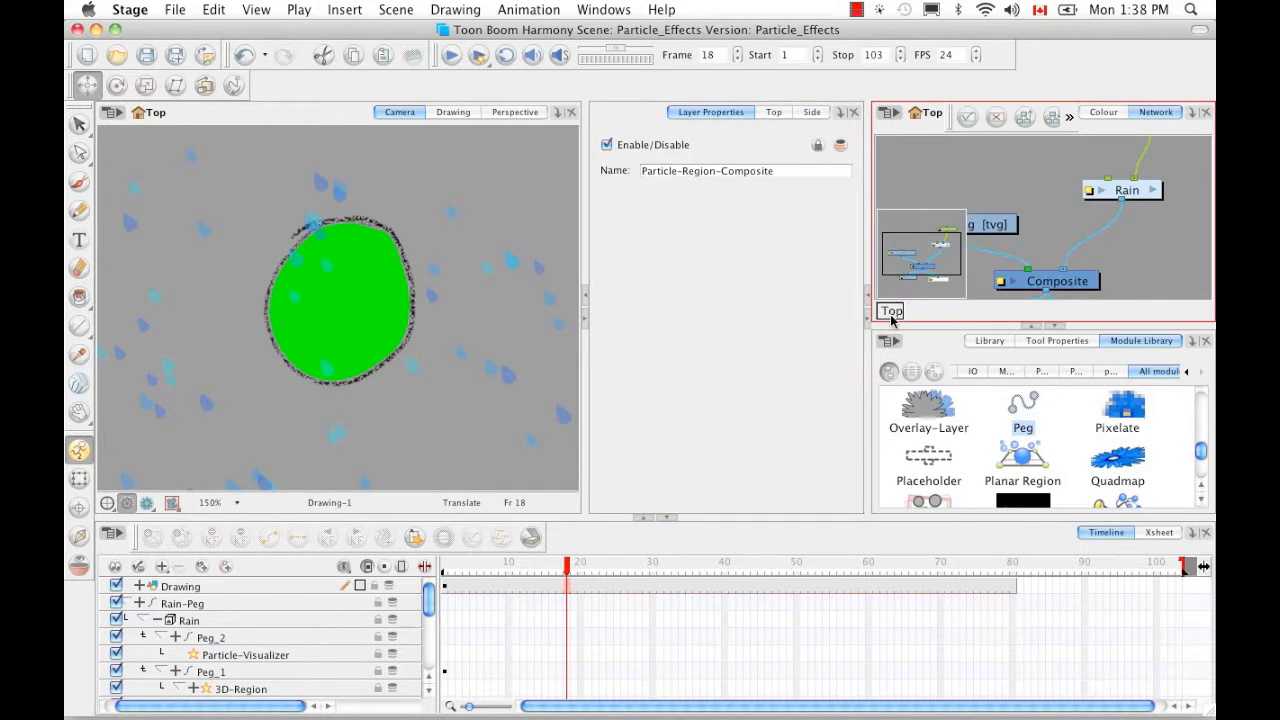
Disable the Rain group, the Rain-Peg and the Drawing layer
left_click(1136, 194)
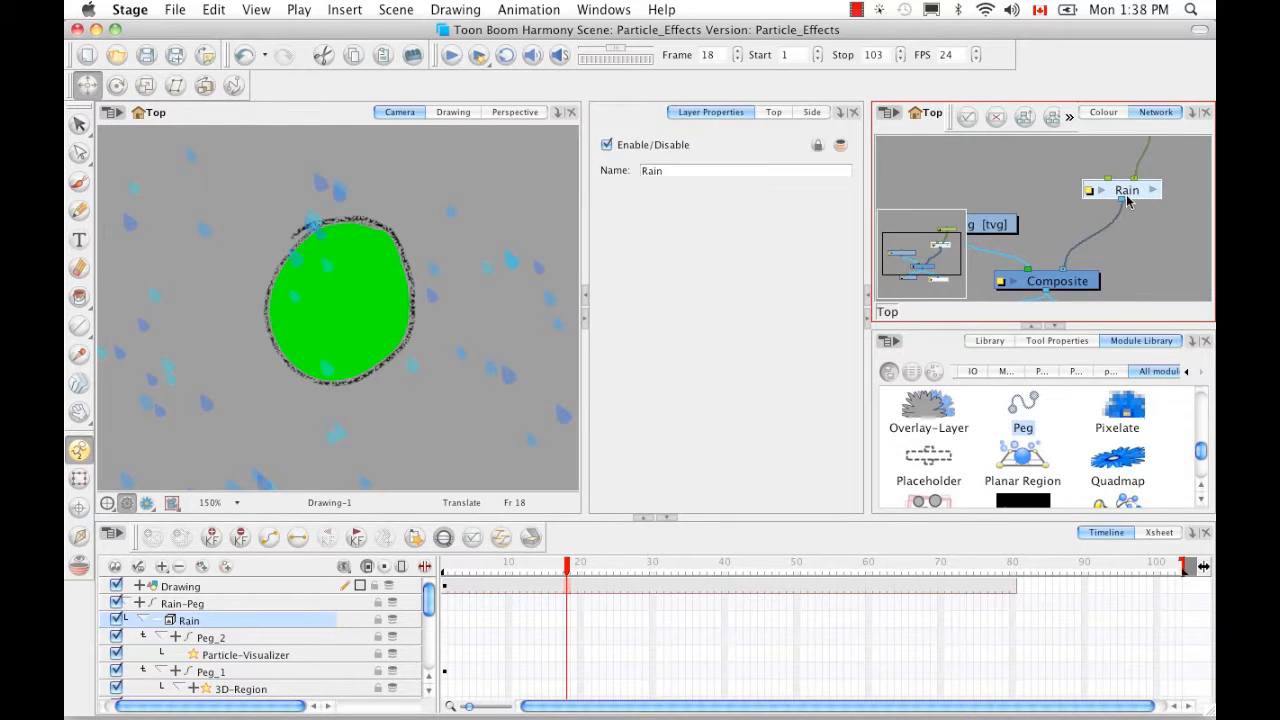
key("d")
key("space")
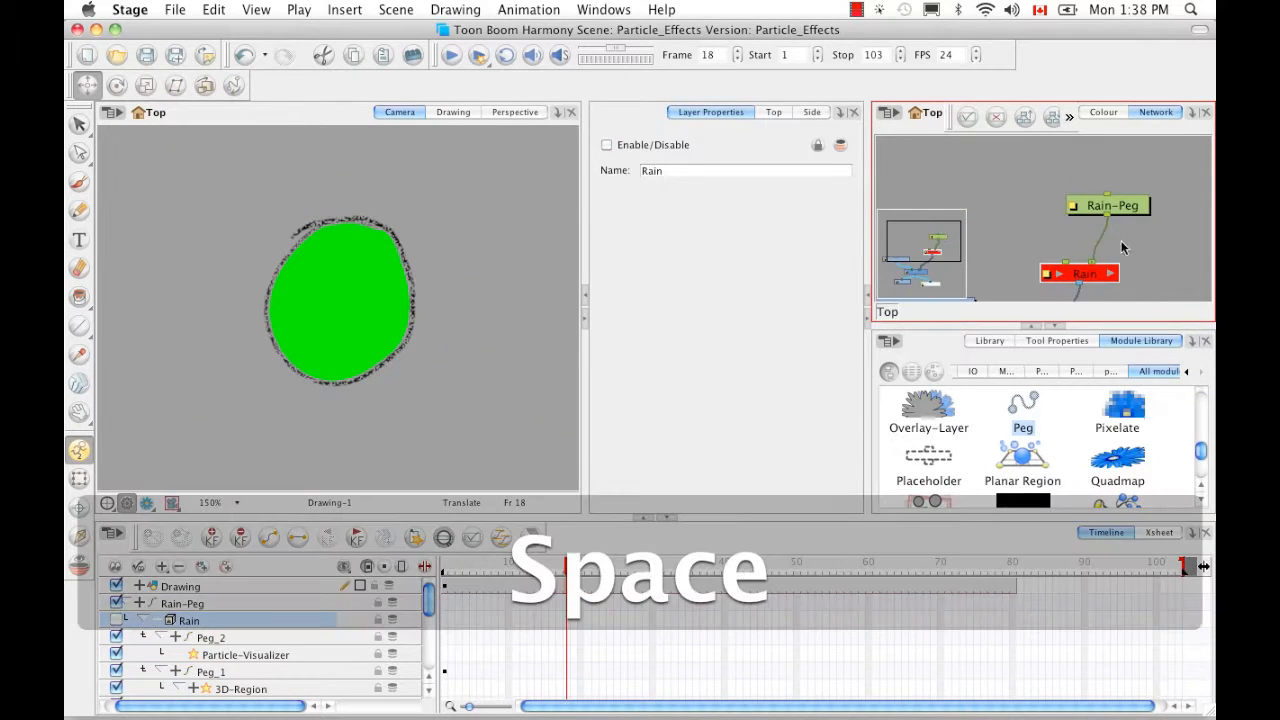
key("d")
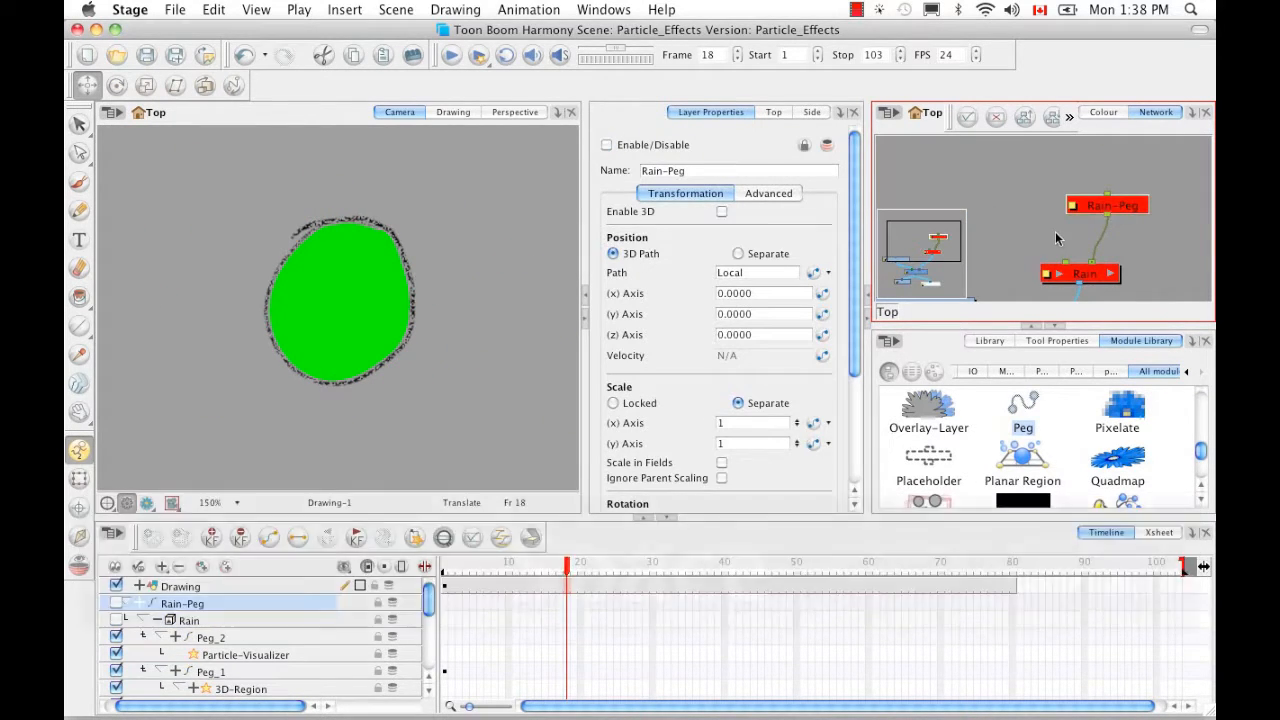
key("space")
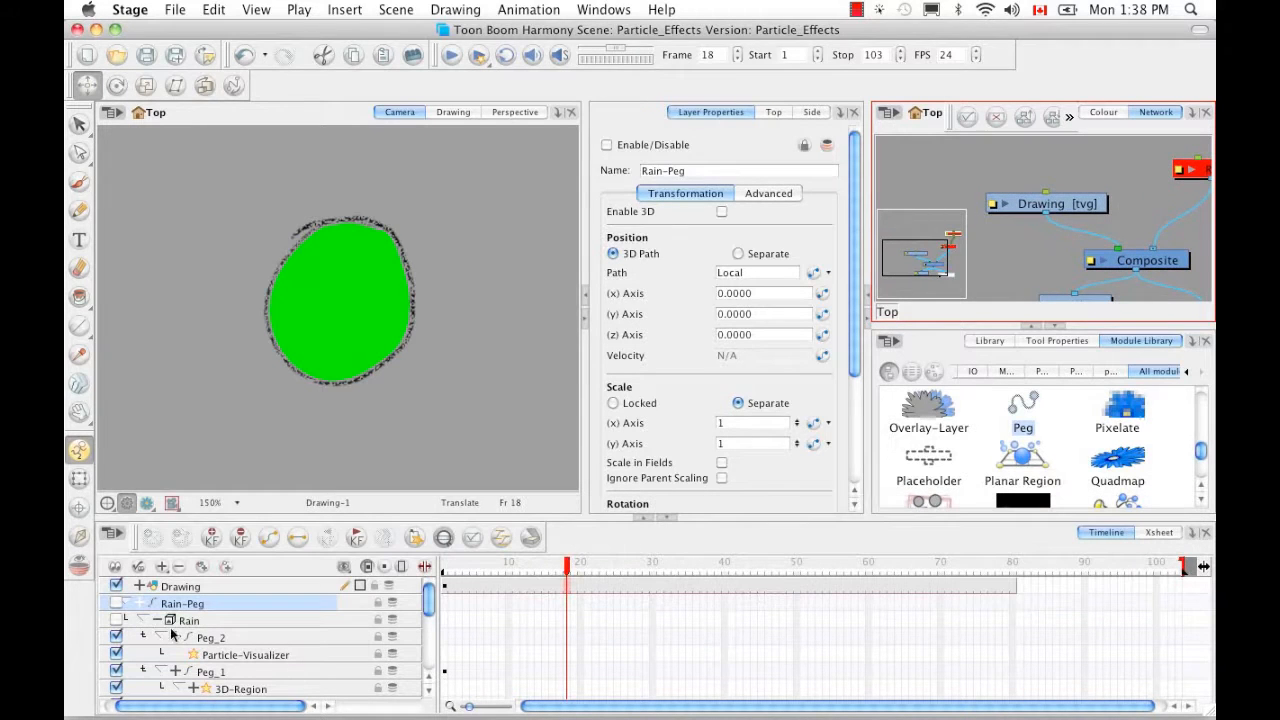
left_click(116, 586)
key("space")
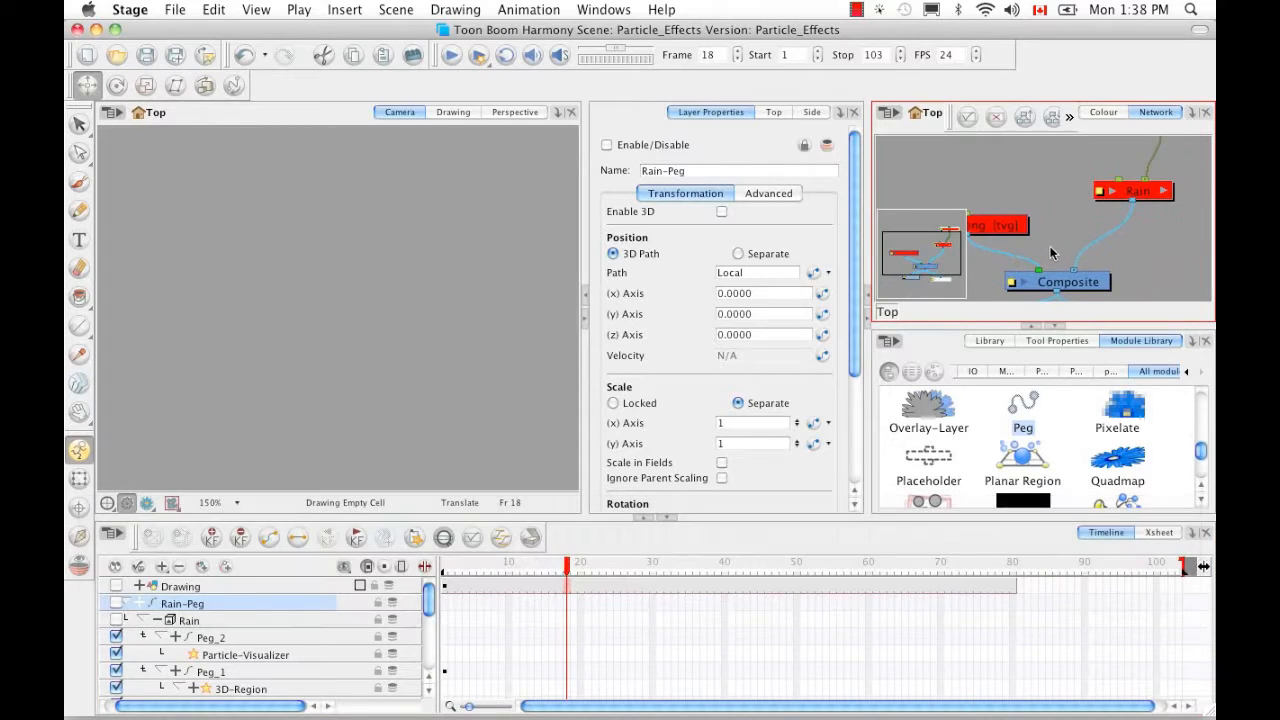
Insert the Animated Grass particle preset from the Replicators and bring its modules into view in the network
left_click(345, 10)
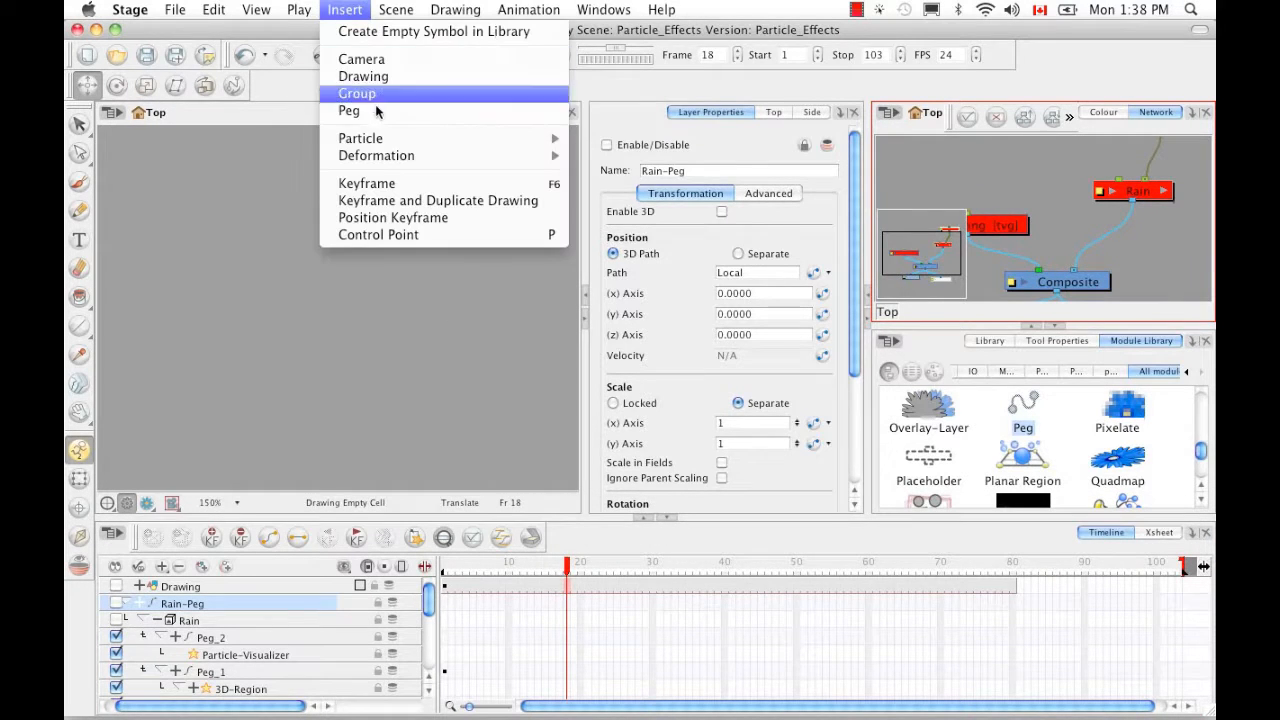
mouse_move(400, 140)
mouse_move(645, 200)
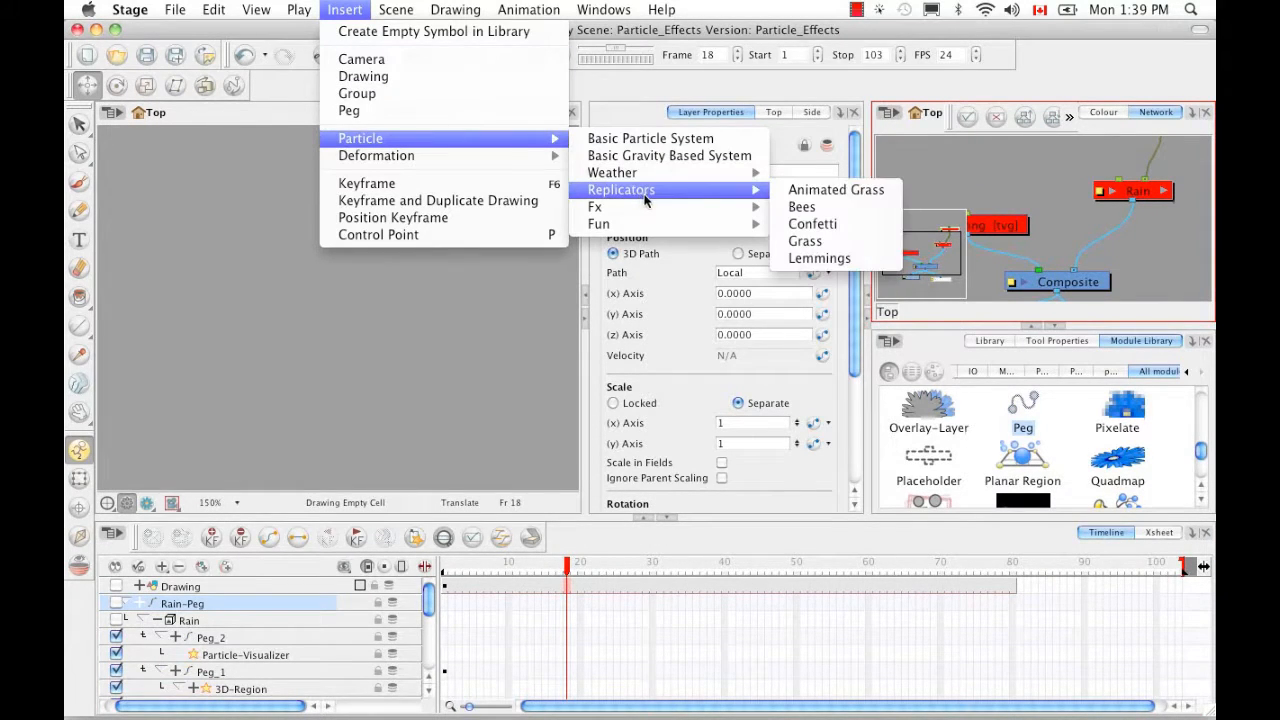
left_click(891, 193)
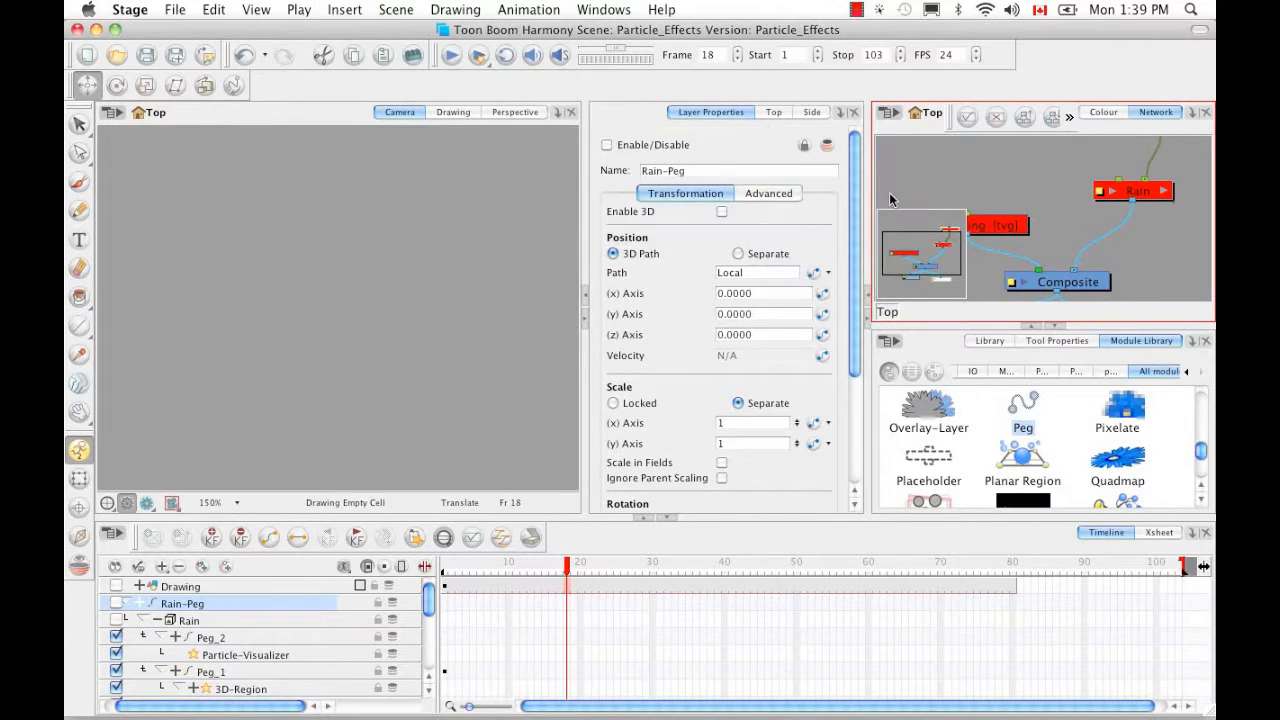
key("space")
left_click_drag(1082, 253, 1022, 272)
left_click(1112, 176)
left_click_drag(1112, 176, 1030, 198)
key("space")
left_click_drag(1126, 153, 1089, 273)
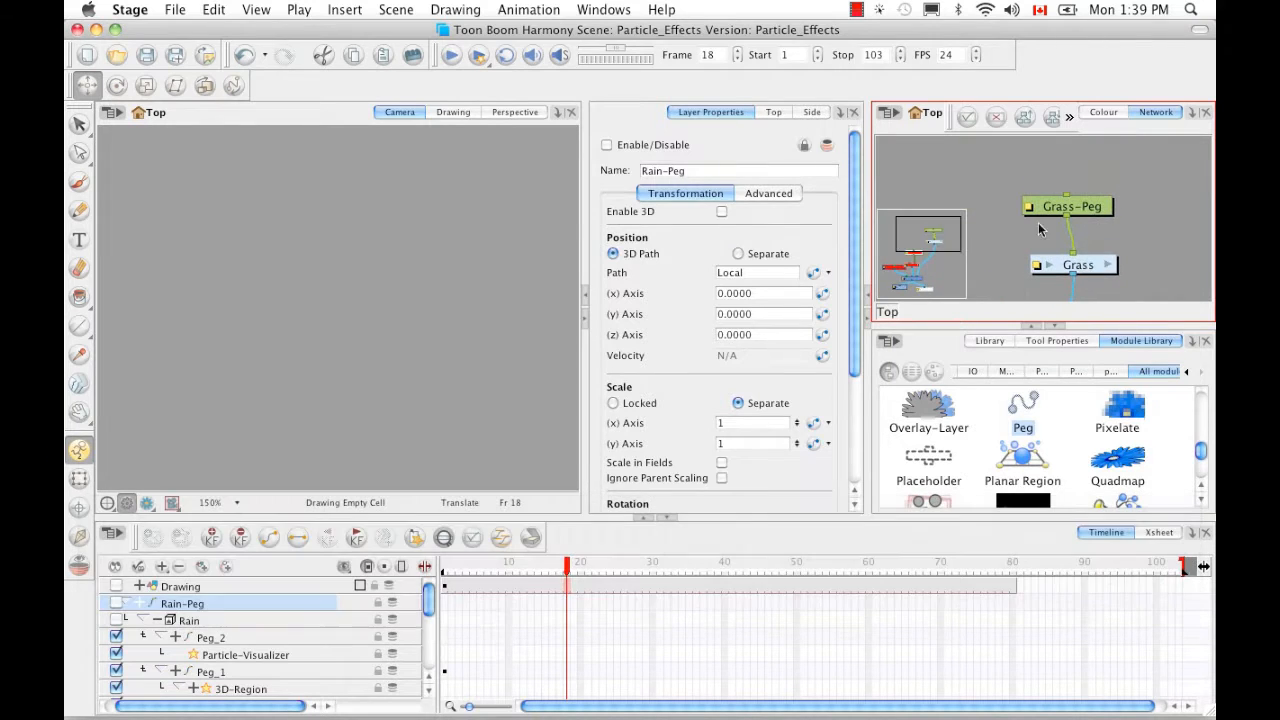
Enter the Grass group to show its internal network around the Peg and Planar-Region
left_click(1085, 270)
left_click(1108, 266)
key("space")
left_click_drag(1111, 192, 1098, 298)
left_click_drag(1084, 178, 1077, 203)
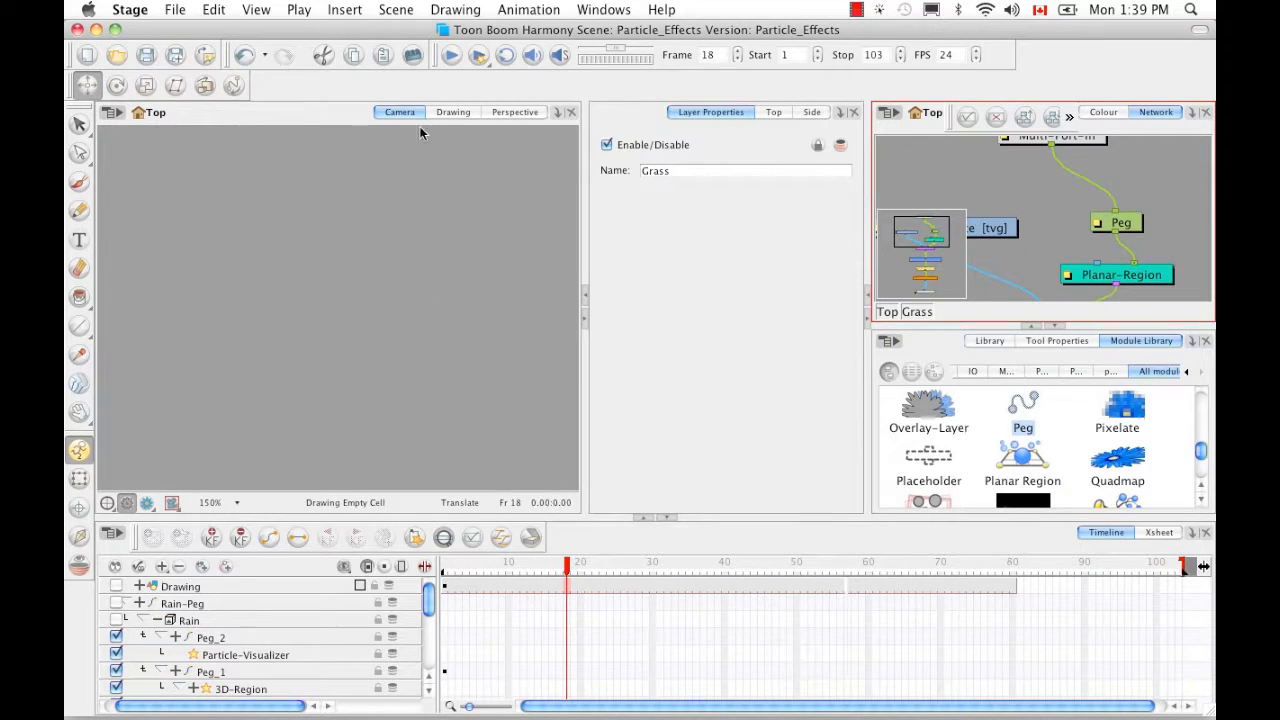
Frame the grass in the Camera view, render a preview of it, and return to the OpenGL display
key("space")
left_click_drag(406, 402, 413, 307)
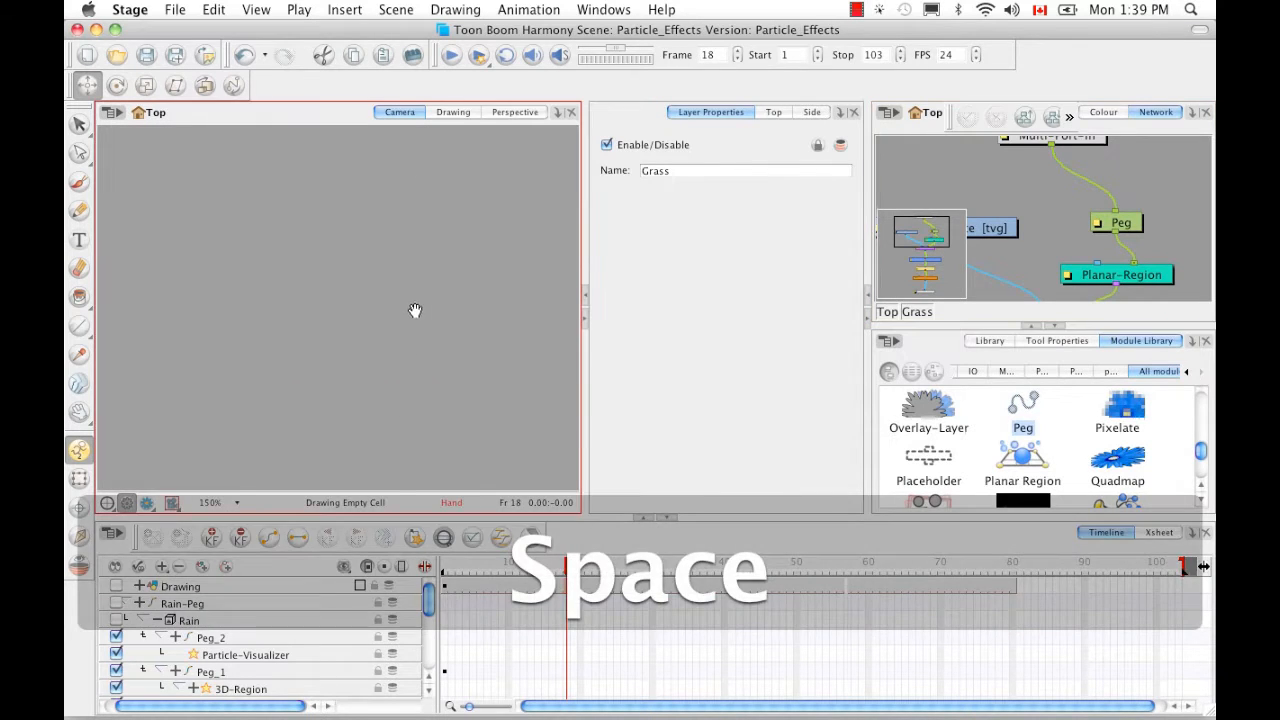
key("shift+m")
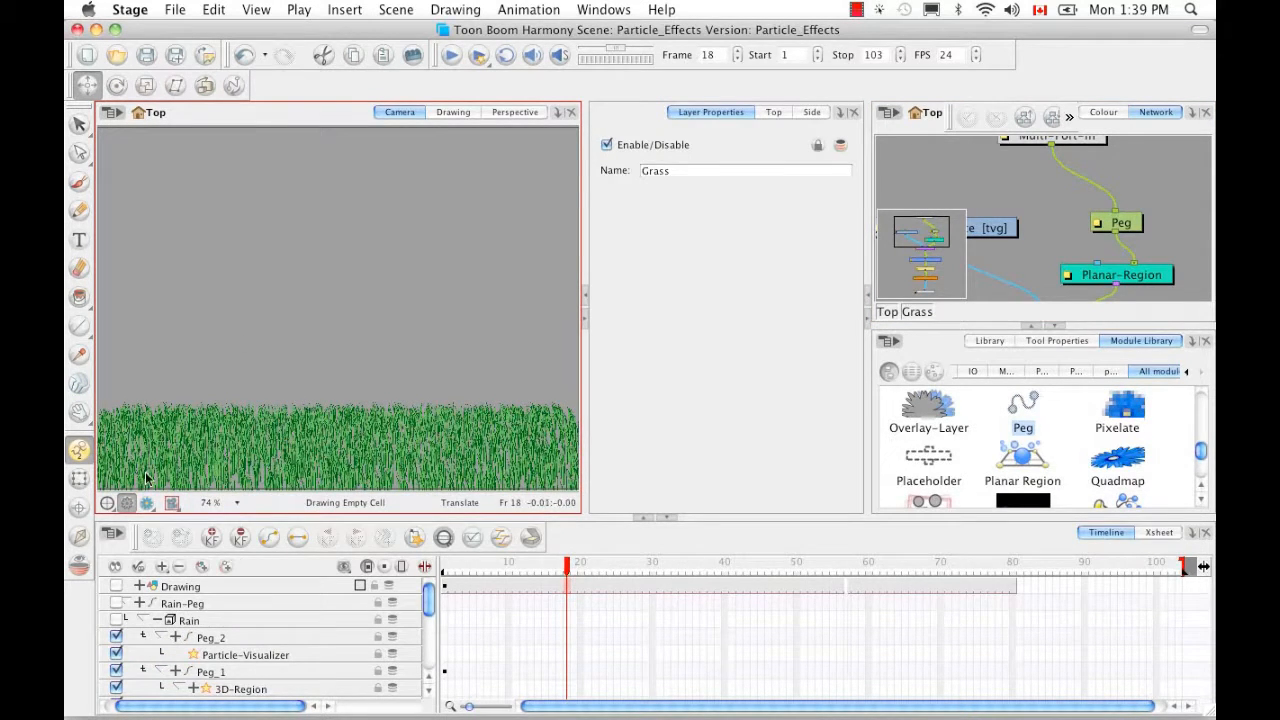
left_click(146, 503)
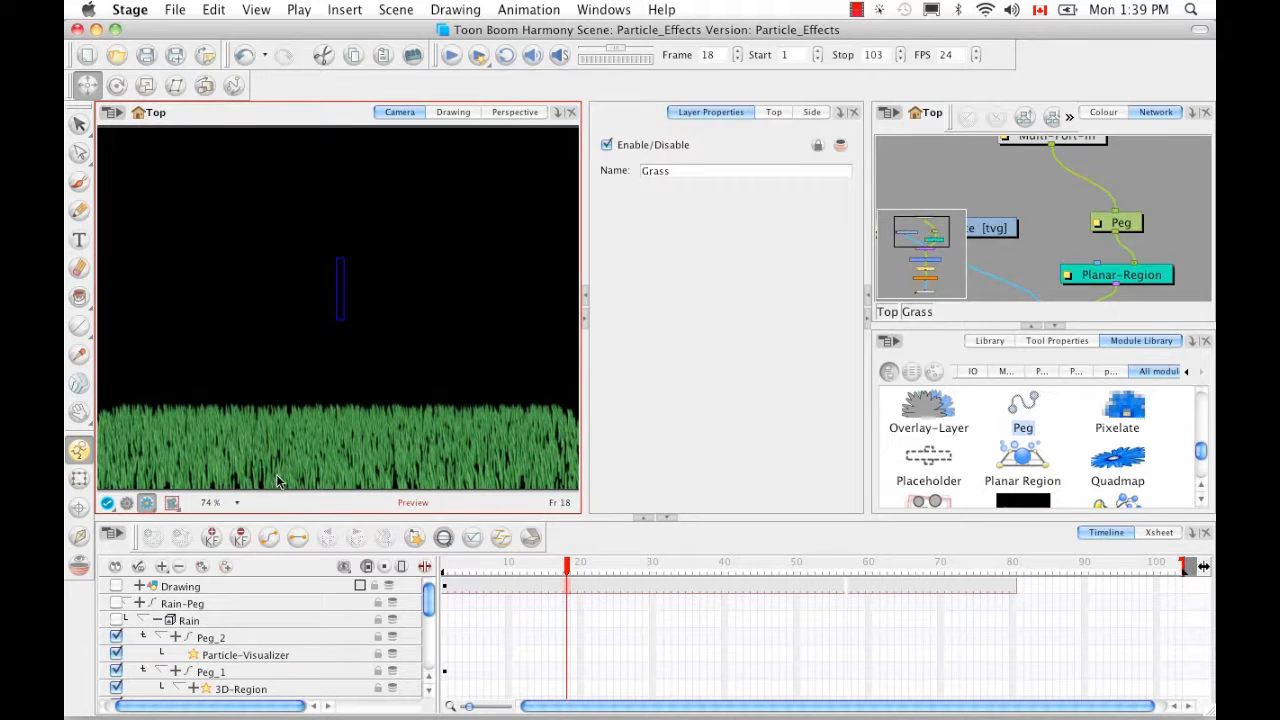
left_click(126, 503)
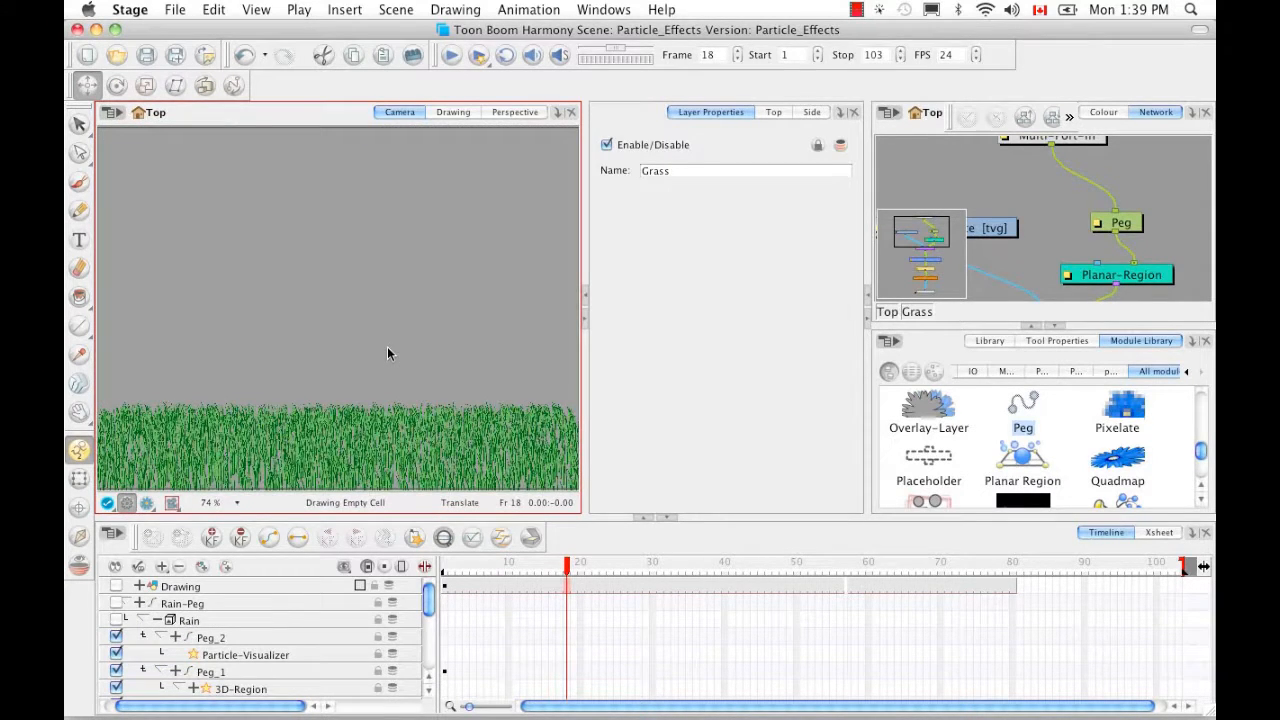
Enlarge the Network view and examine the Grass group's modules from Grass-Sprite down to Particle-Baker
left_click(1055, 326)
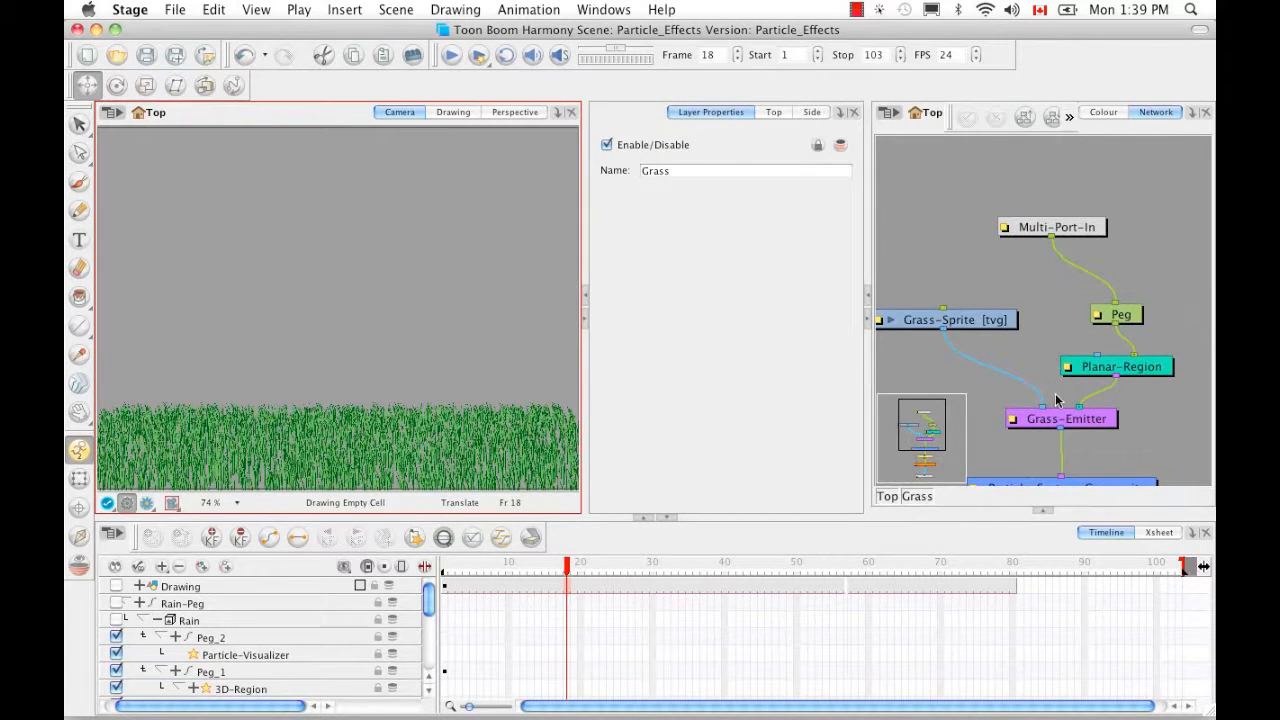
key("space")
left_click_drag(1060, 399, 1074, 311)
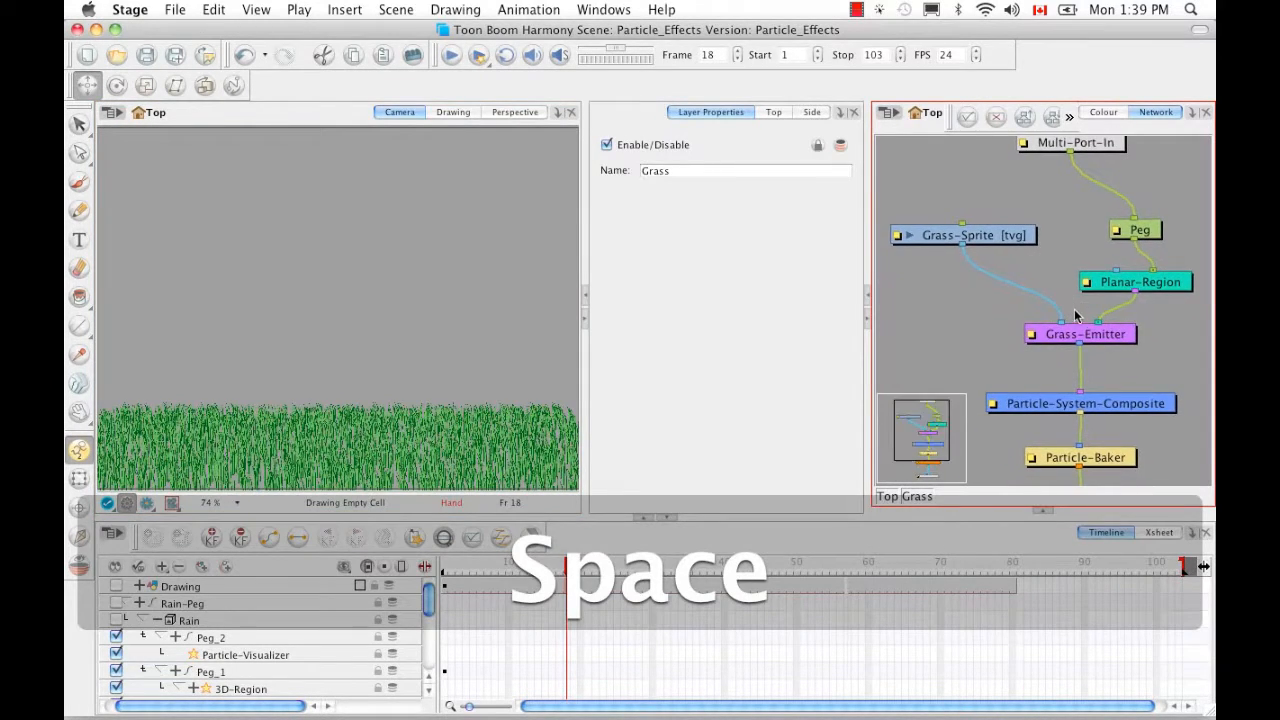
Scrub the timeline to check the grass animation, ending on frame 1
left_click(556, 568)
left_click_drag(556, 568, 610, 567)
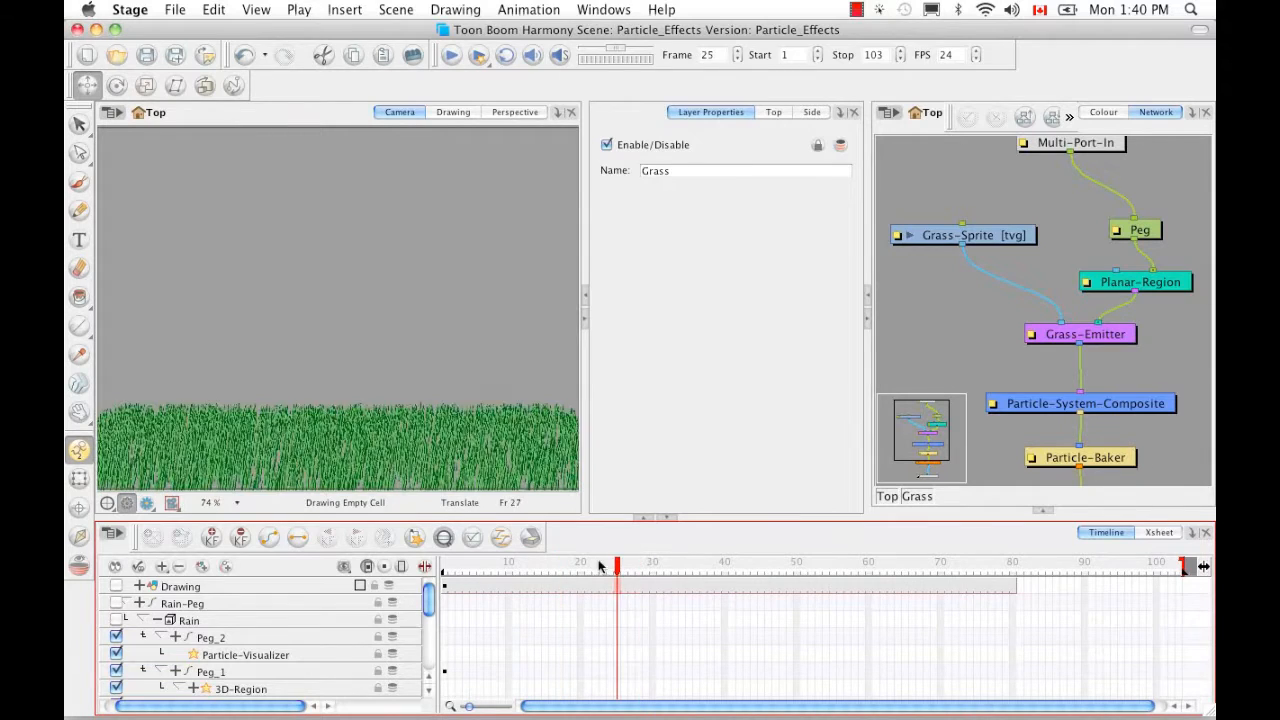
left_click_drag(505, 580, 438, 585)
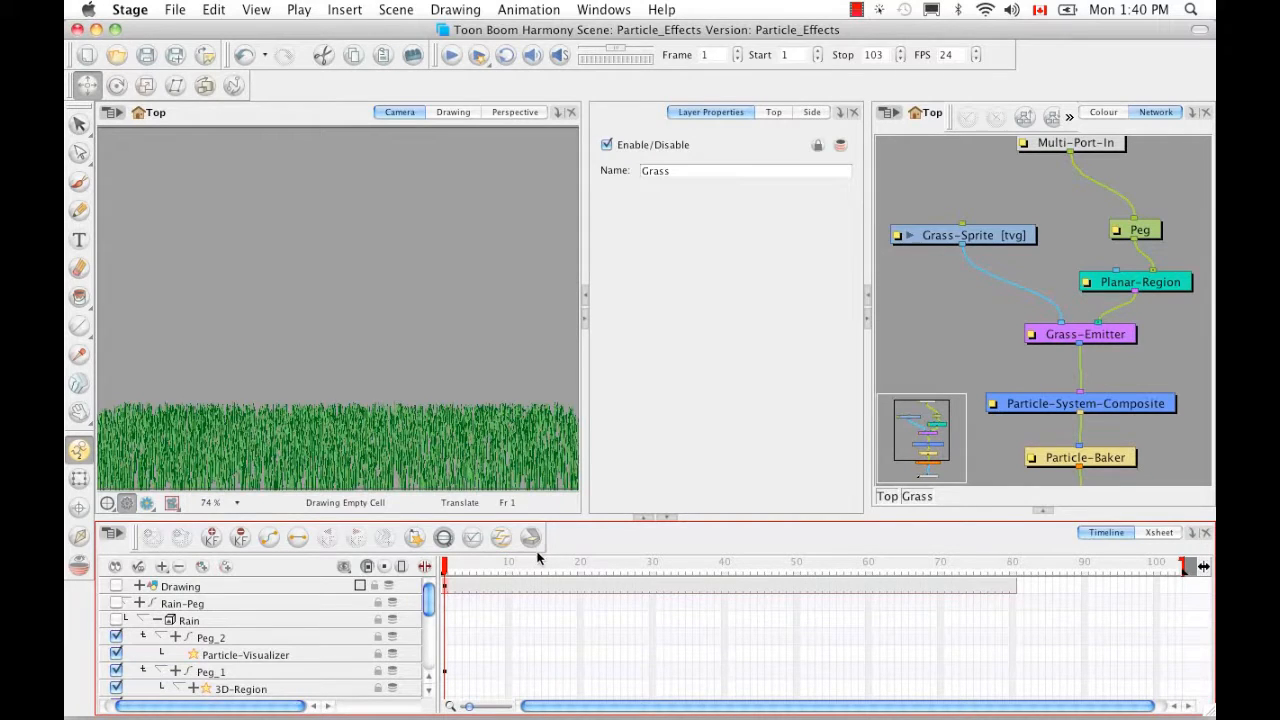
Collapse the Rain group's peg layers and the Rain group itself in the timeline to expose the grass layers
mouse_move(431, 606)
left_mouse_down()
mouse_move(433, 662)
mouse_move(429, 626)
left_mouse_up()
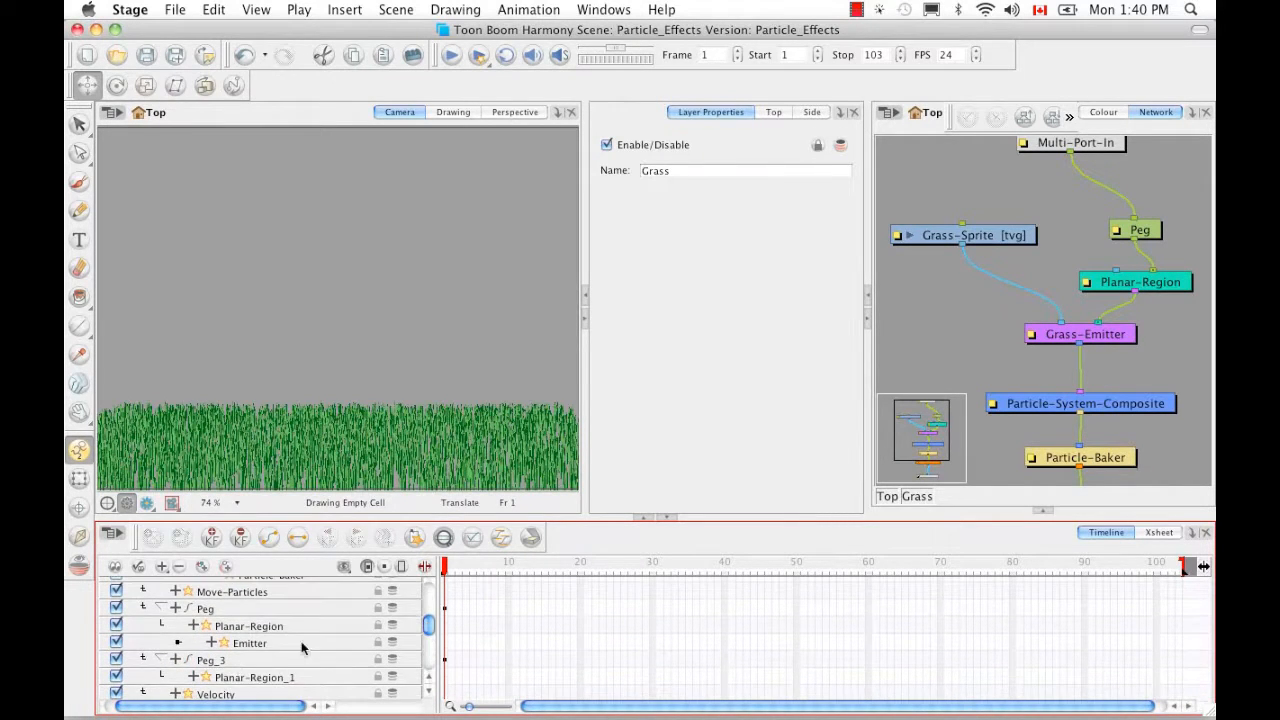
left_click(160, 607)
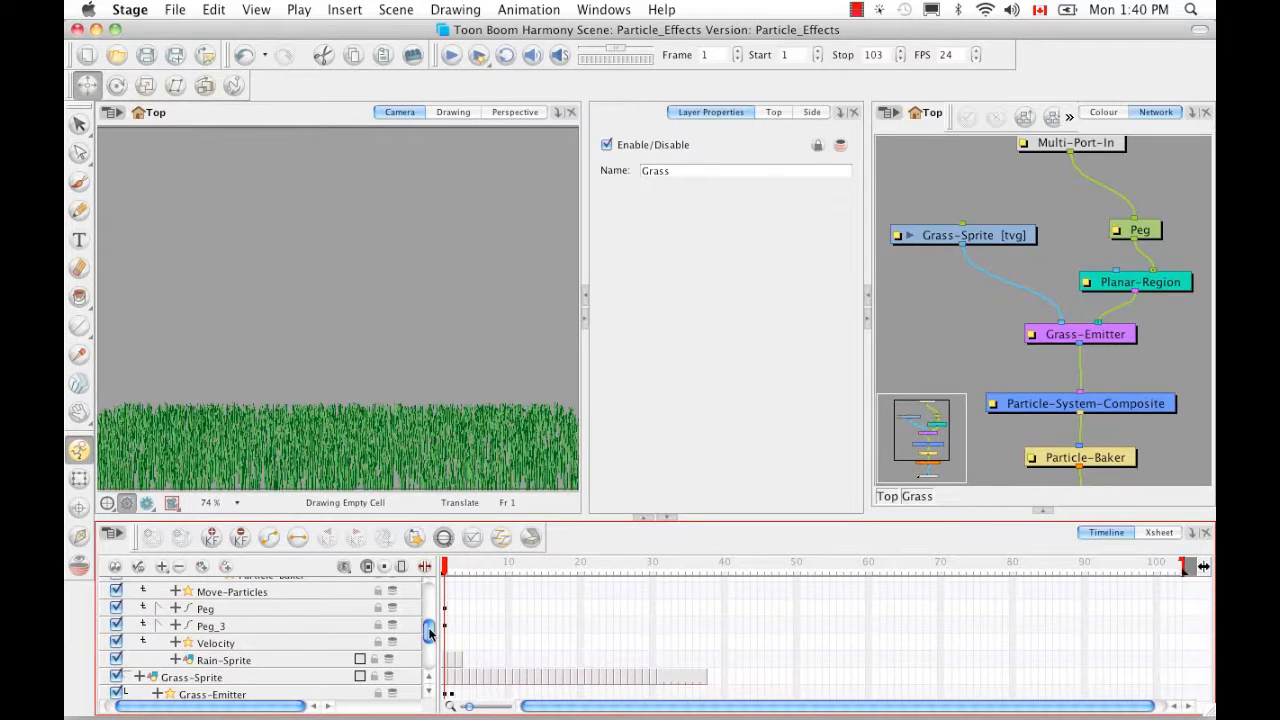
scroll(355, 600, "up", 3)
left_click(178, 618)
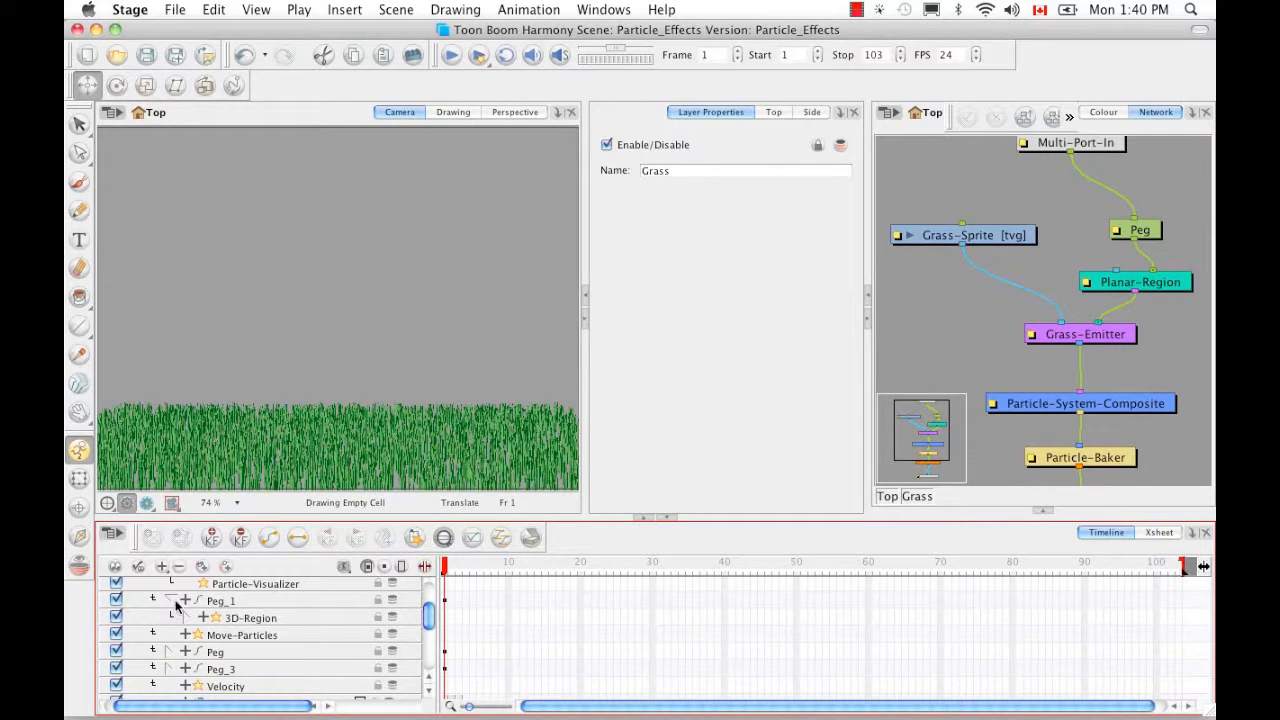
left_click(173, 601)
scroll(430, 625, "up", 3)
left_click(168, 638)
left_click(153, 621)
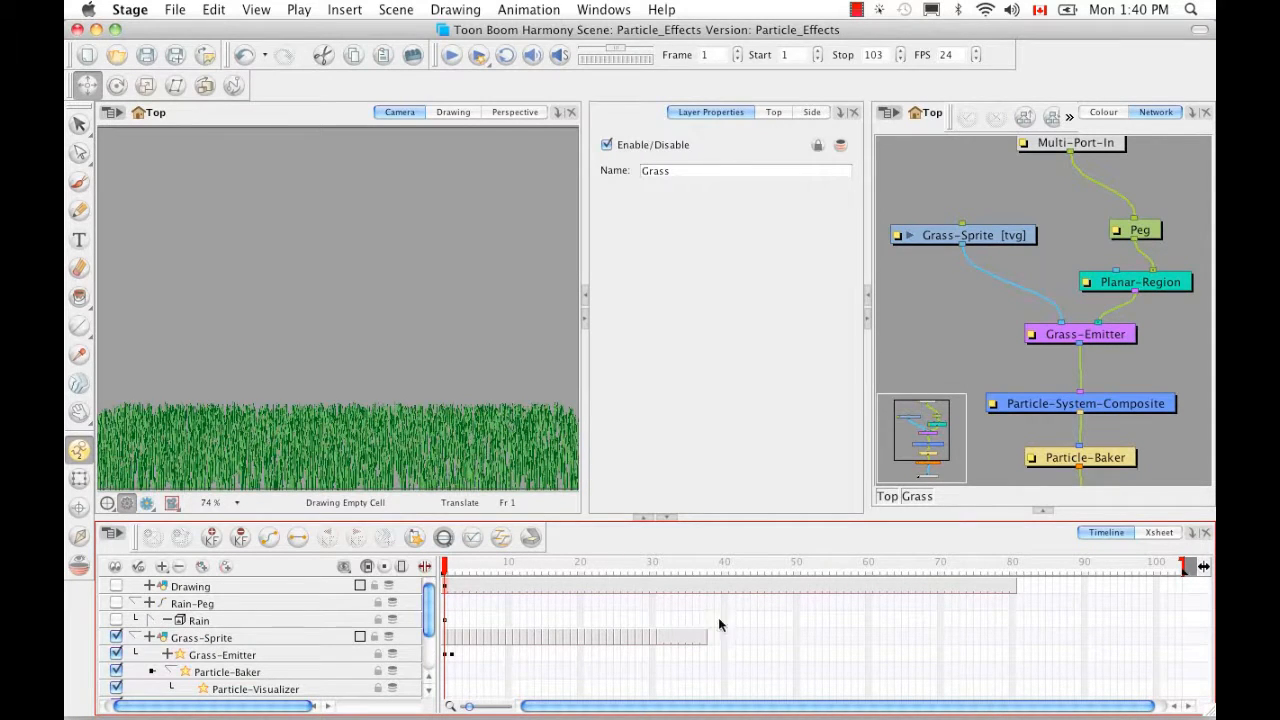
Show the Grass-Sprite's first drawing in the Drawing view and step through its drawings up to frame 38
left_click(447, 638)
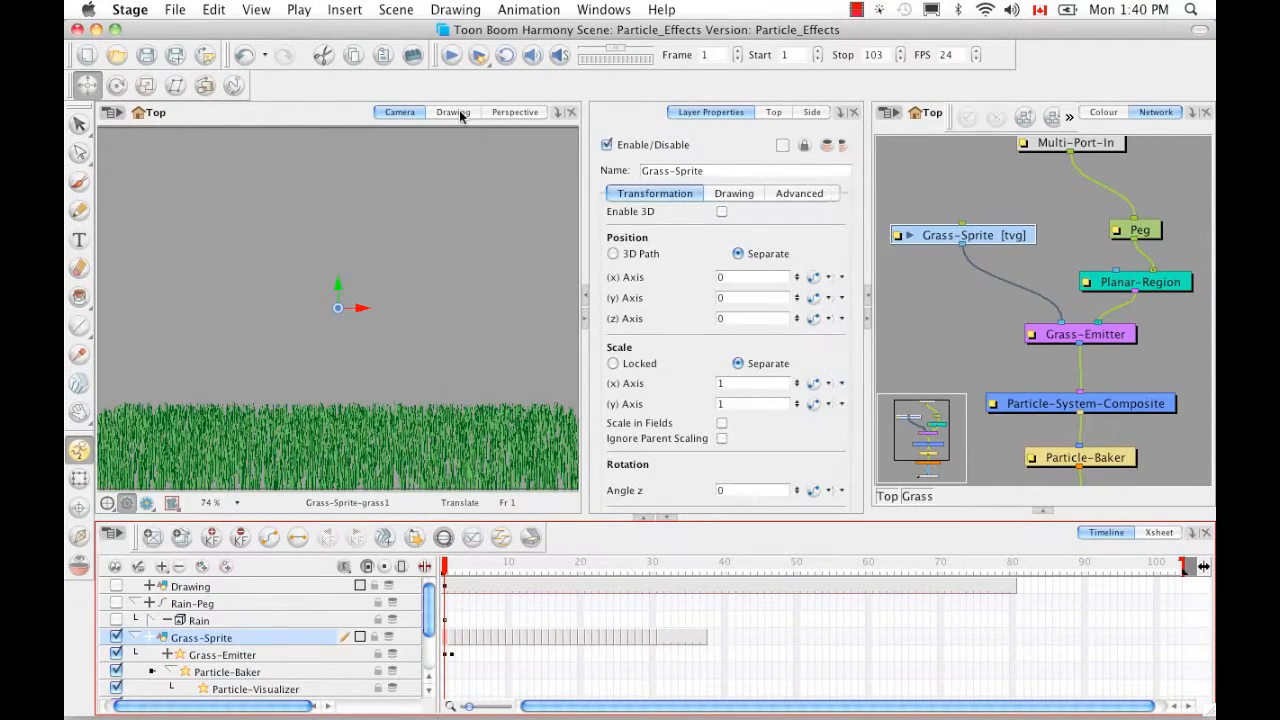
left_click(458, 113)
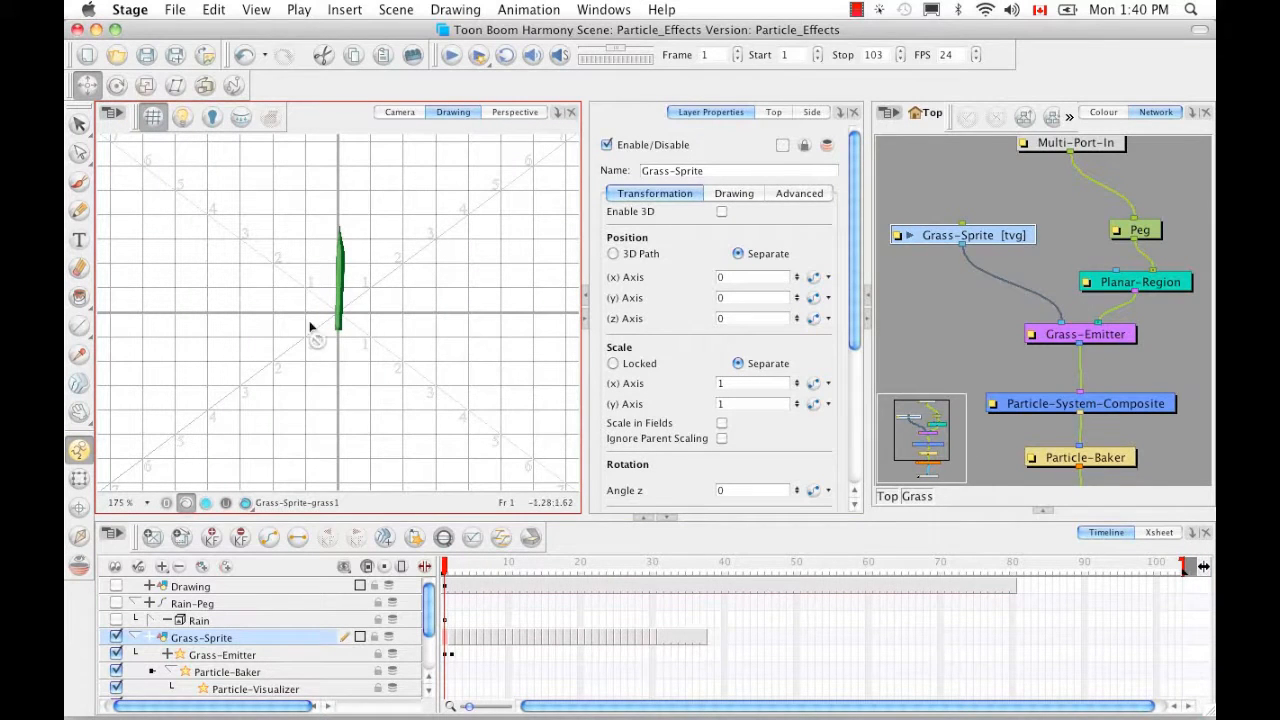
key("period")
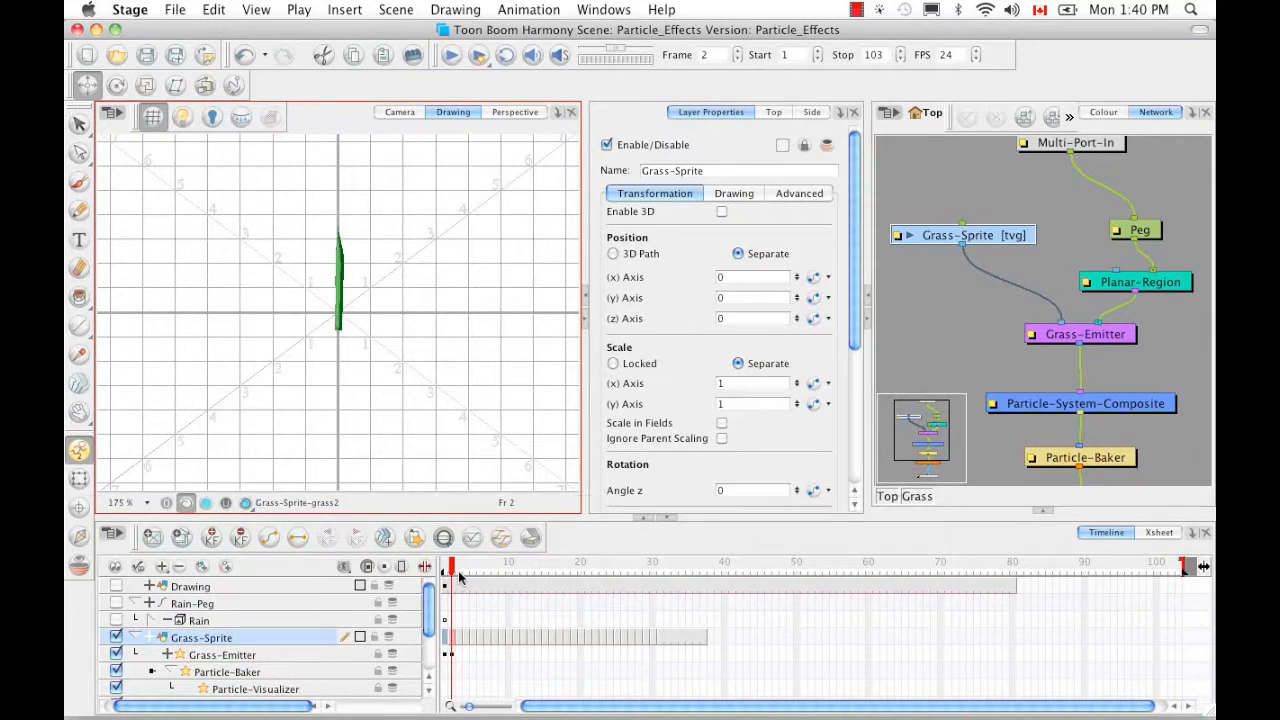
key("g")
key("g")
key("g")
key("g")
key("g")
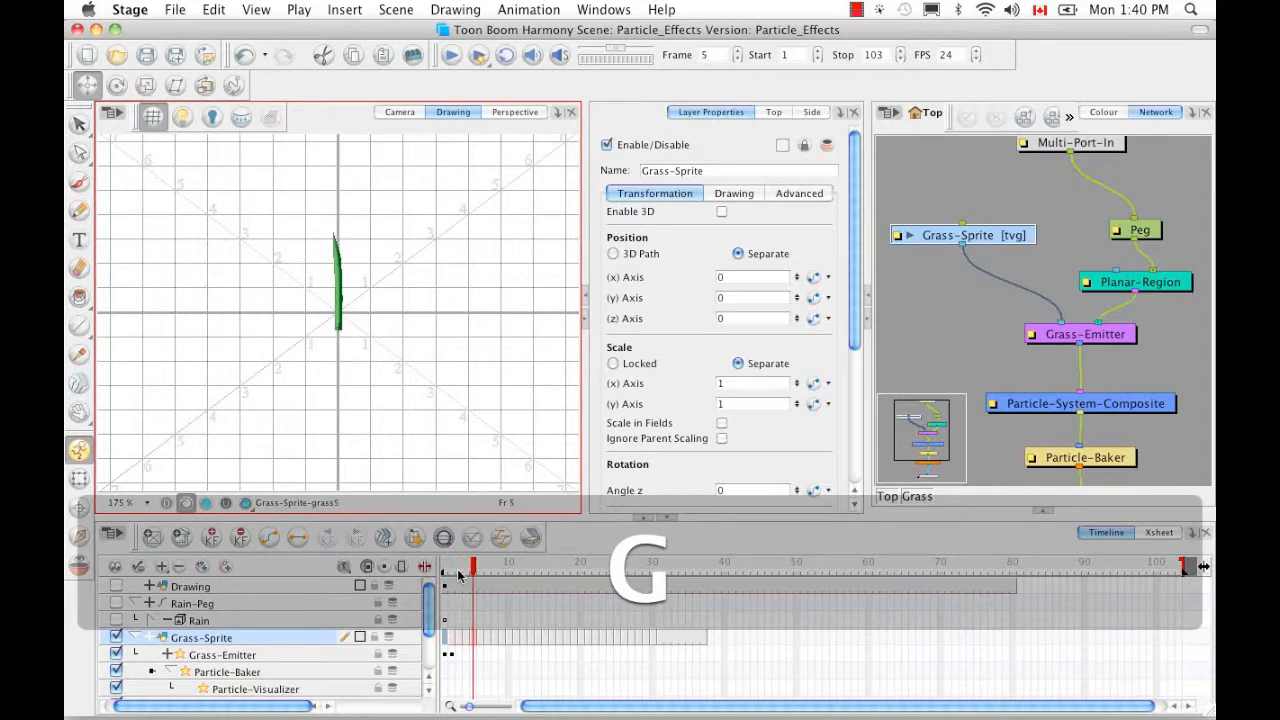
key("g")
key("g")
key("g")
key("g")
key("g")
key("g")
key("g")
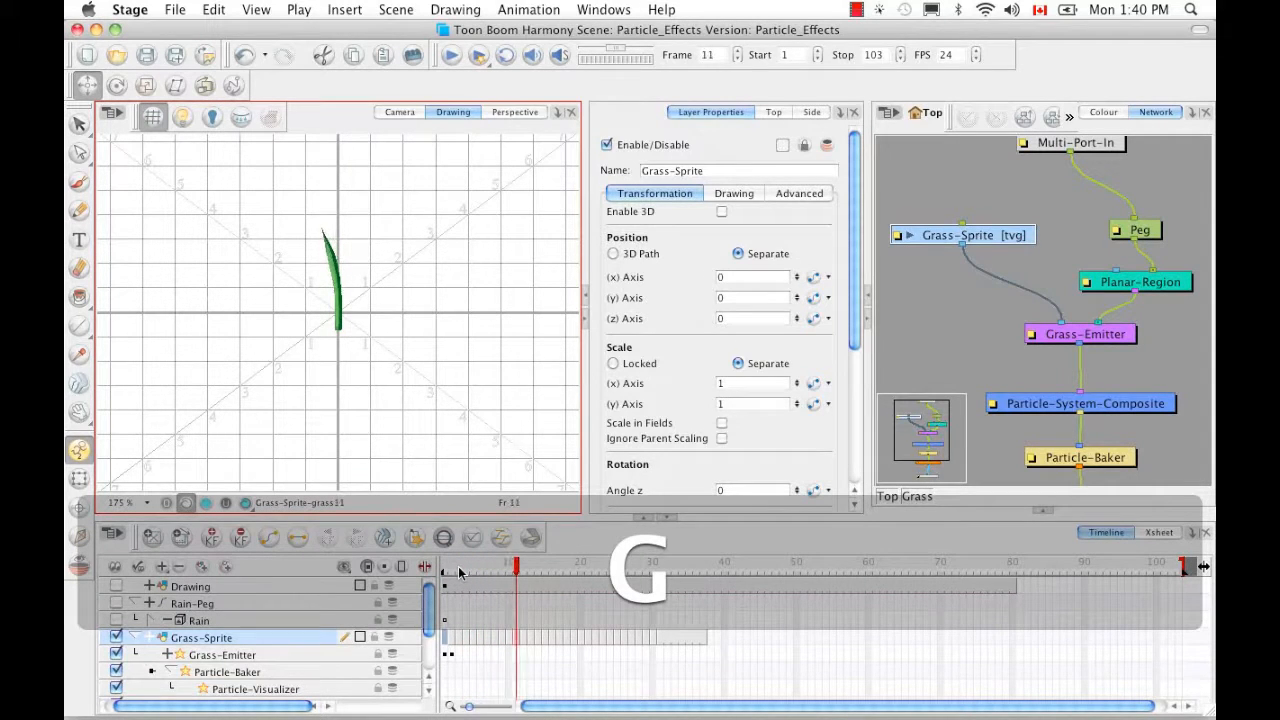
key("g")
key("g")
key("g")
key("g")
key("g")
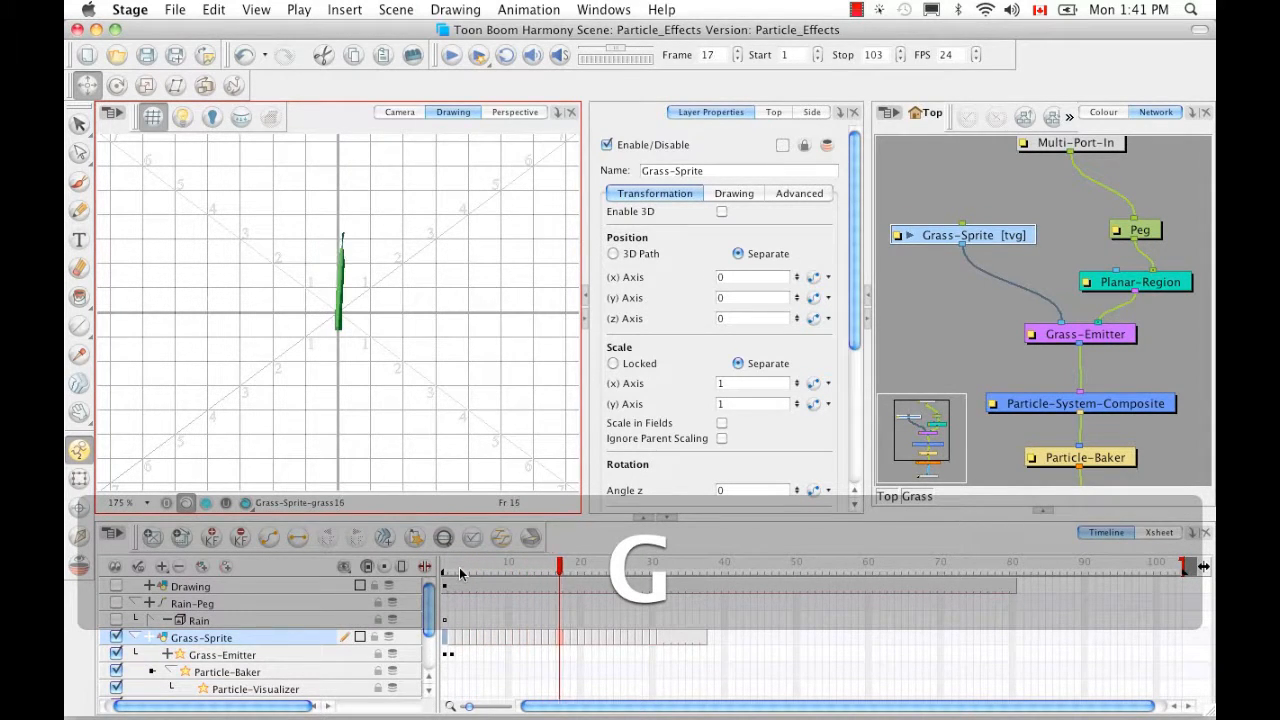
key("g")
key("g")
key("g")
key("g")
key("g")
key("g")
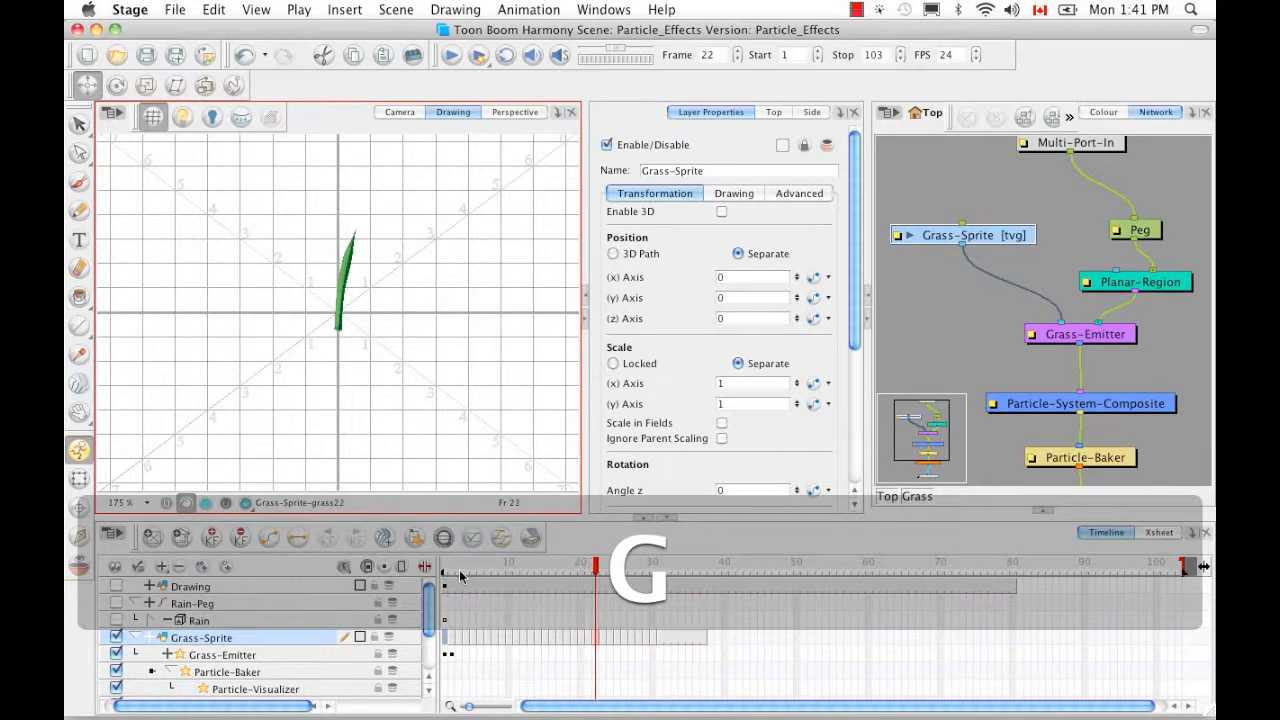
key("g")
key("g")
key("g")
key("g")
key("g")
key("g")
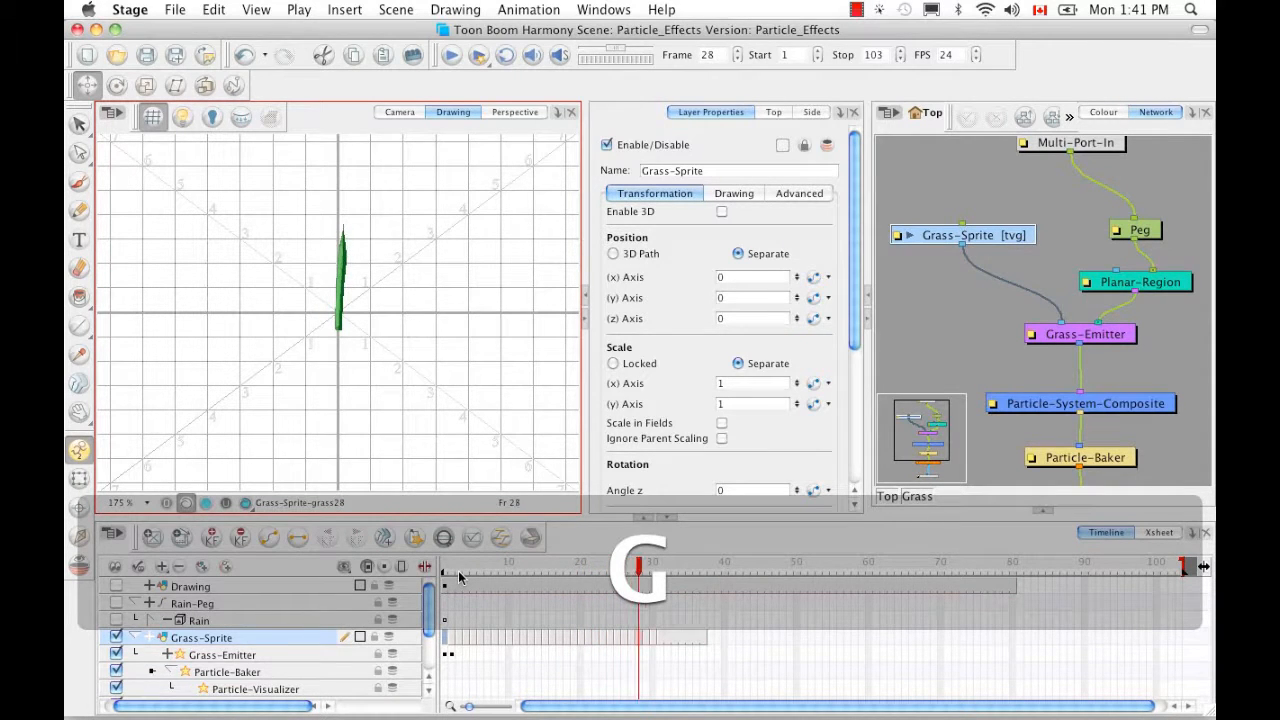
key("g")
key("g")
key("g")
key("g")
key("g")
key("g")
key("g")
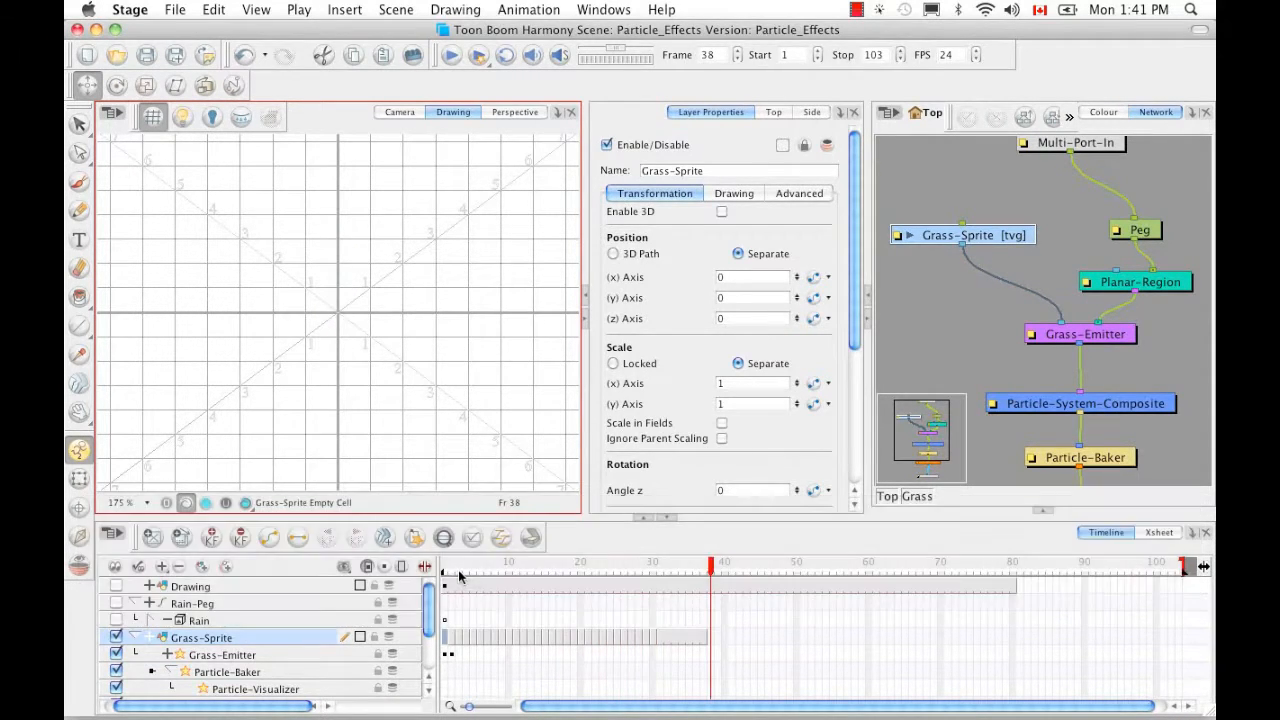
Step back through the Grass-Sprite drawings to frame 31 and return to the Camera view
key("f")
key("f")
key("f")
key("f")
key("f")
key("f")
key("f")
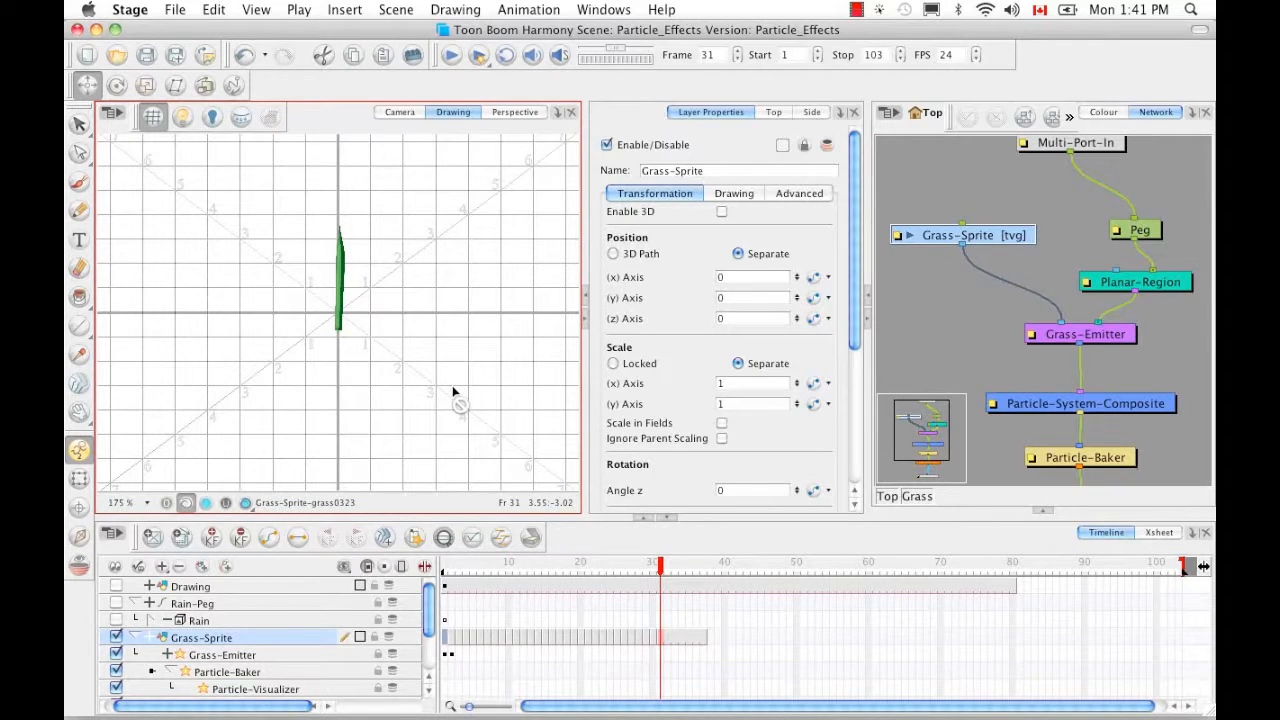
left_click(400, 112)
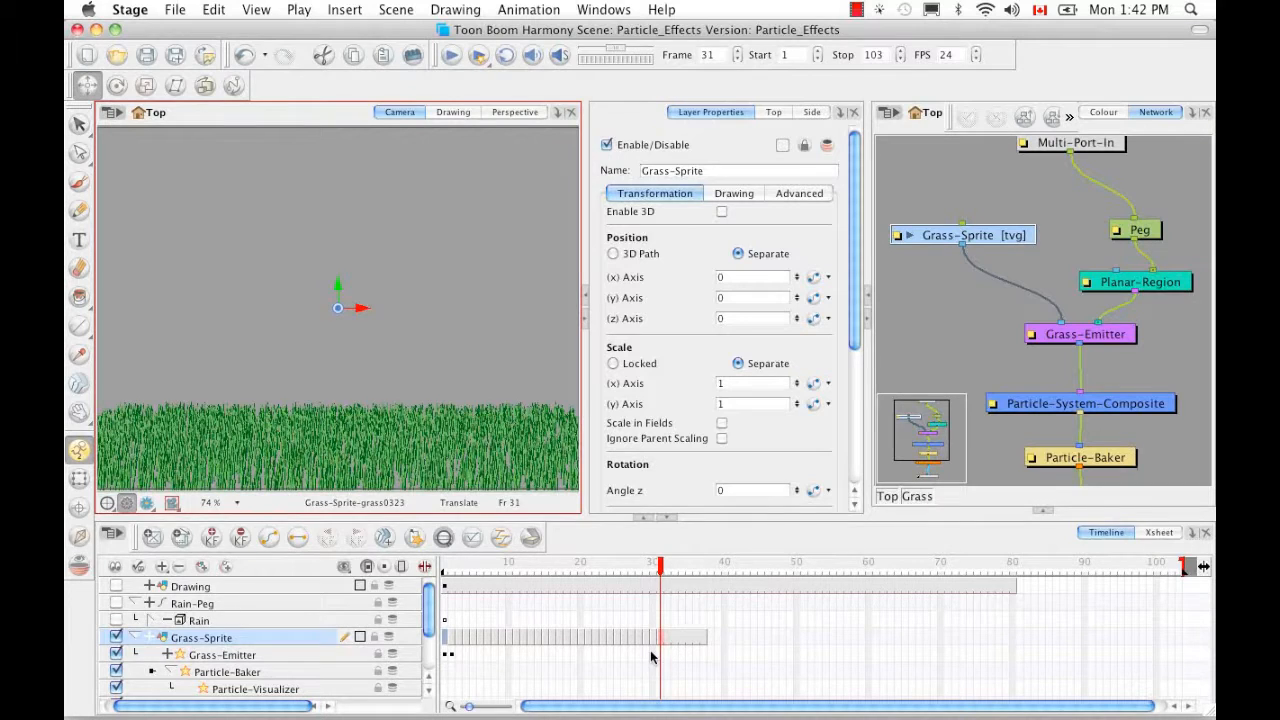
Return to the top-level network and delete the Grass-Peg and Grass group modules
left_click(888, 497)
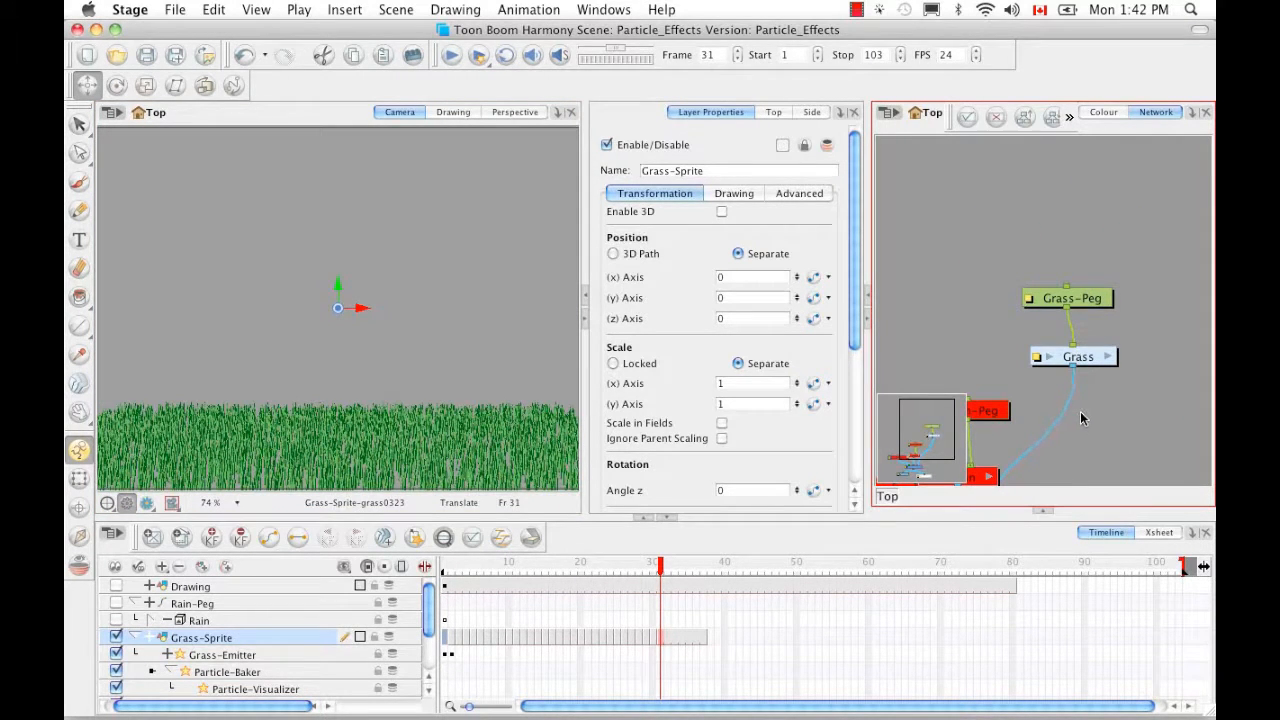
key("space")
mouse_move(1060, 452)
left_mouse_down()
mouse_move(1087, 380)
mouse_move(1101, 380)
left_mouse_up()
mouse_move(1078, 160)
left_mouse_down()
mouse_move(1178, 288)
mouse_move(1162, 268)
left_mouse_up()
key("BackSpace")
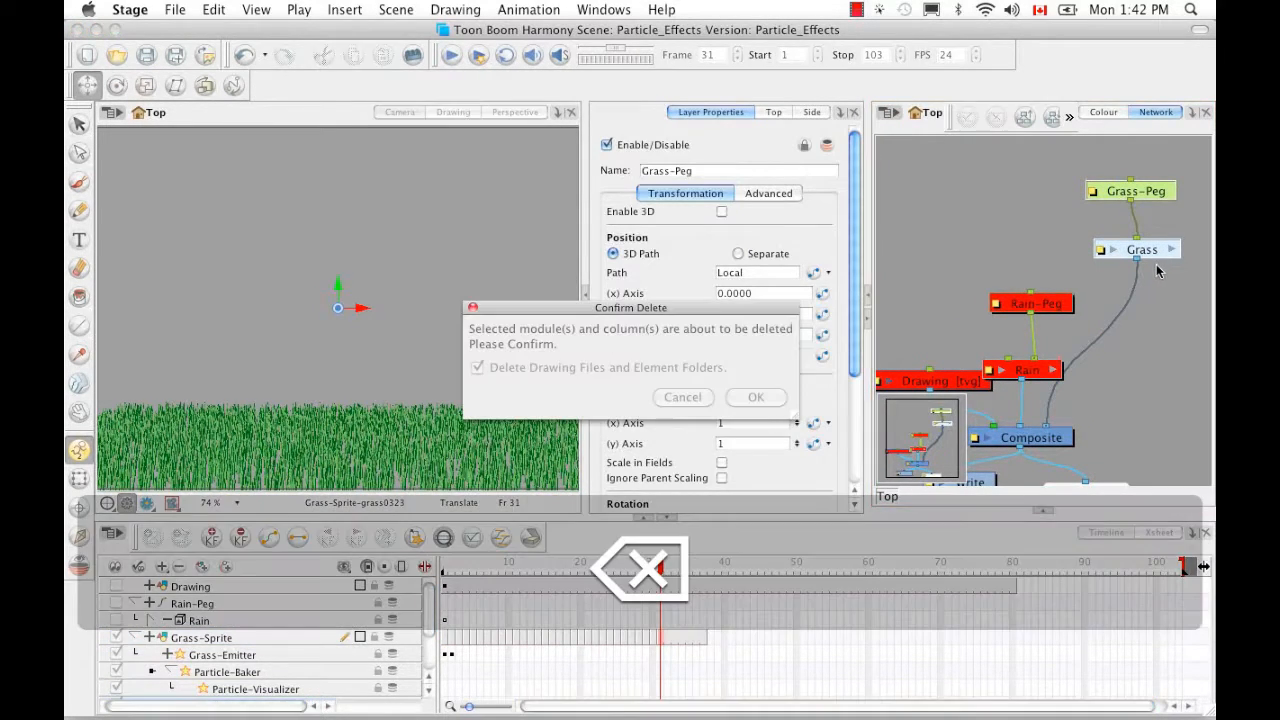
left_click(774, 399)
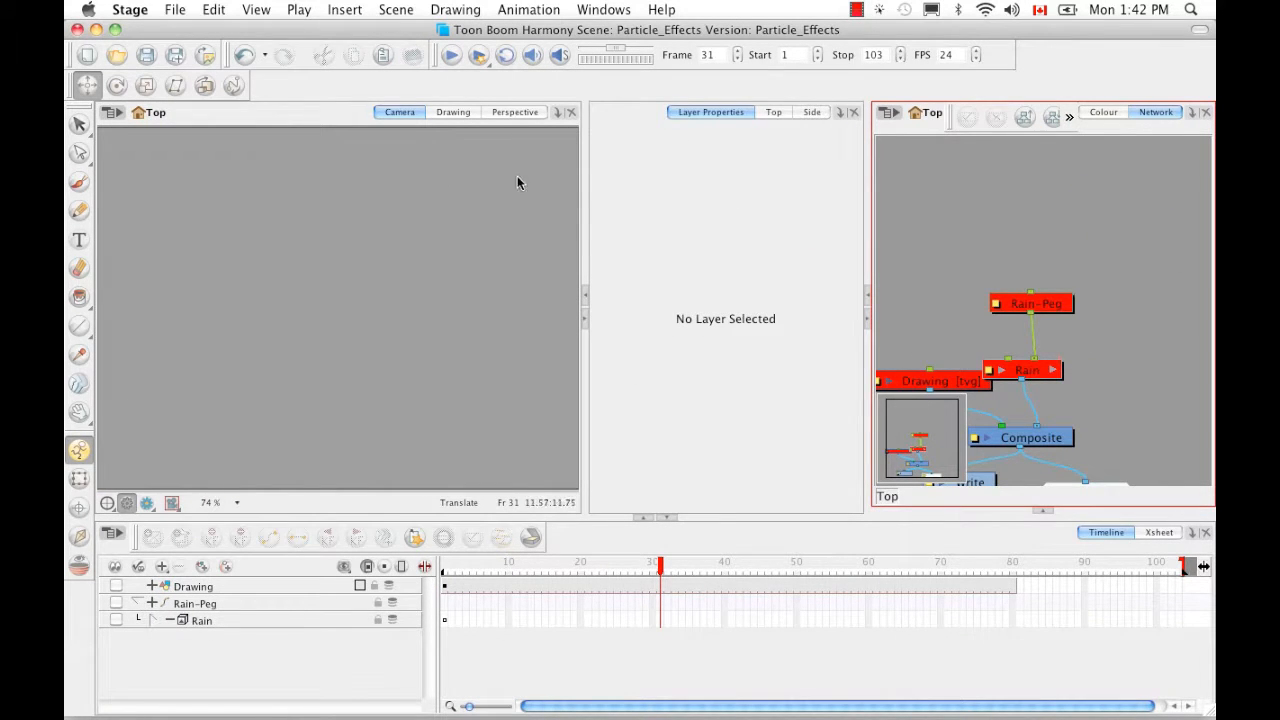
Add the Bees preset from the Particle-Examples modules to the network and place it beside the Rain modules
left_click(1045, 511)
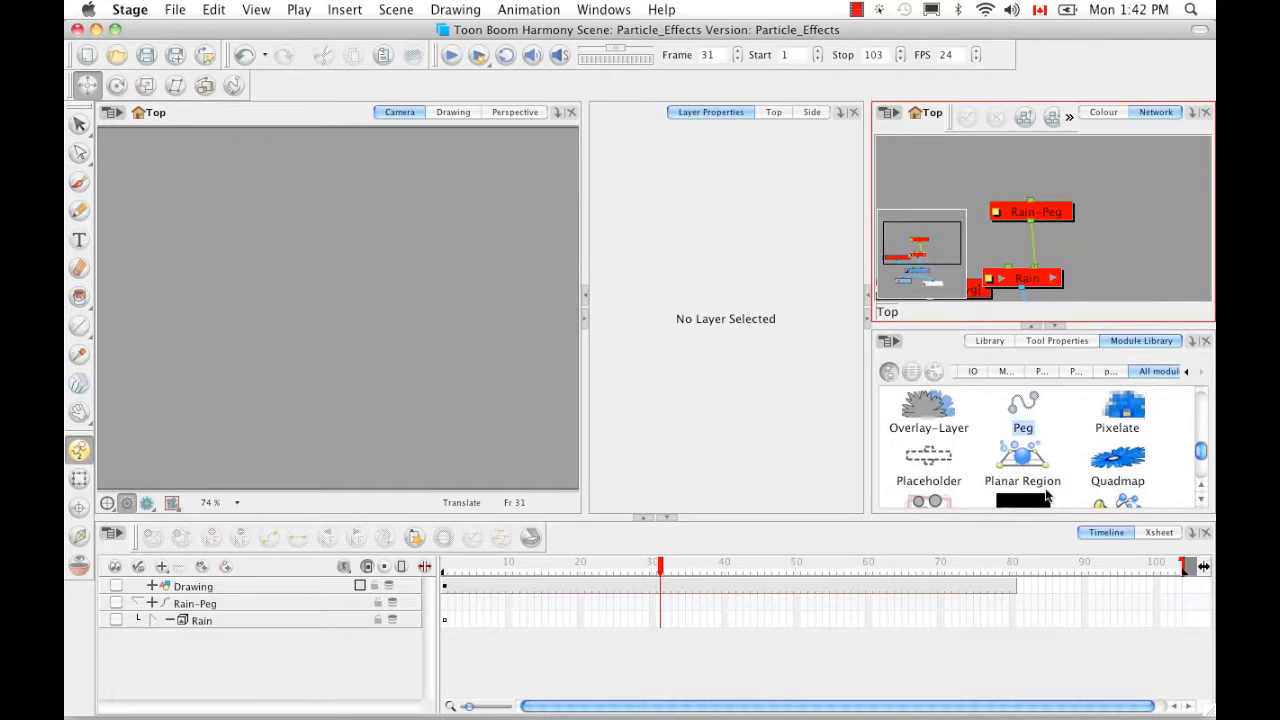
left_click(1076, 371)
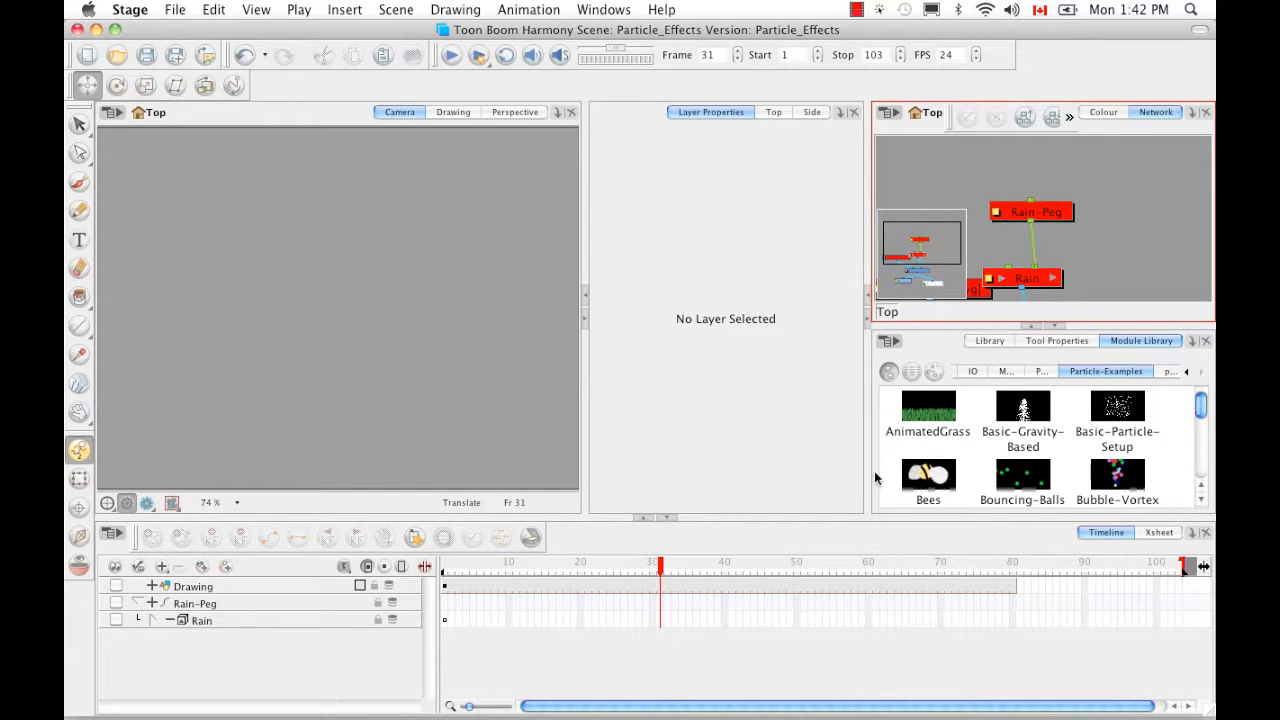
left_click(930, 476)
left_click_drag(1139, 224, 1139, 224)
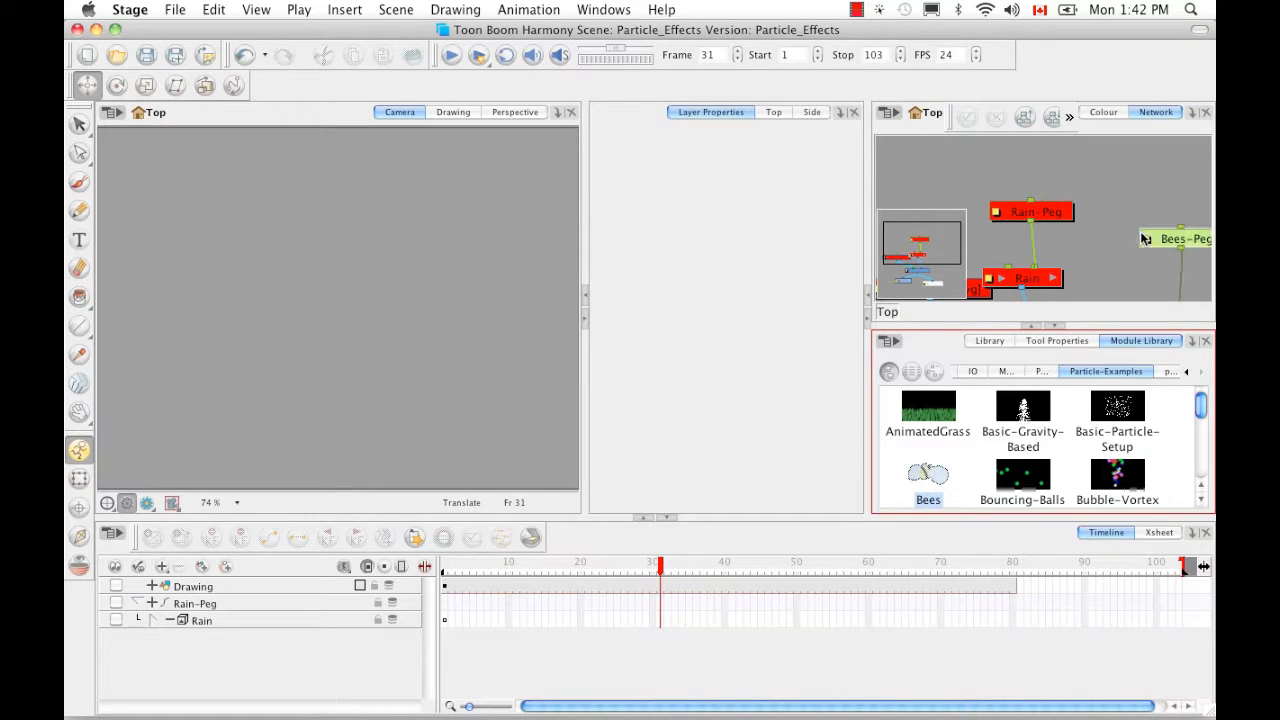
left_click(1058, 327)
left_click_drag(1177, 421, 1140, 338)
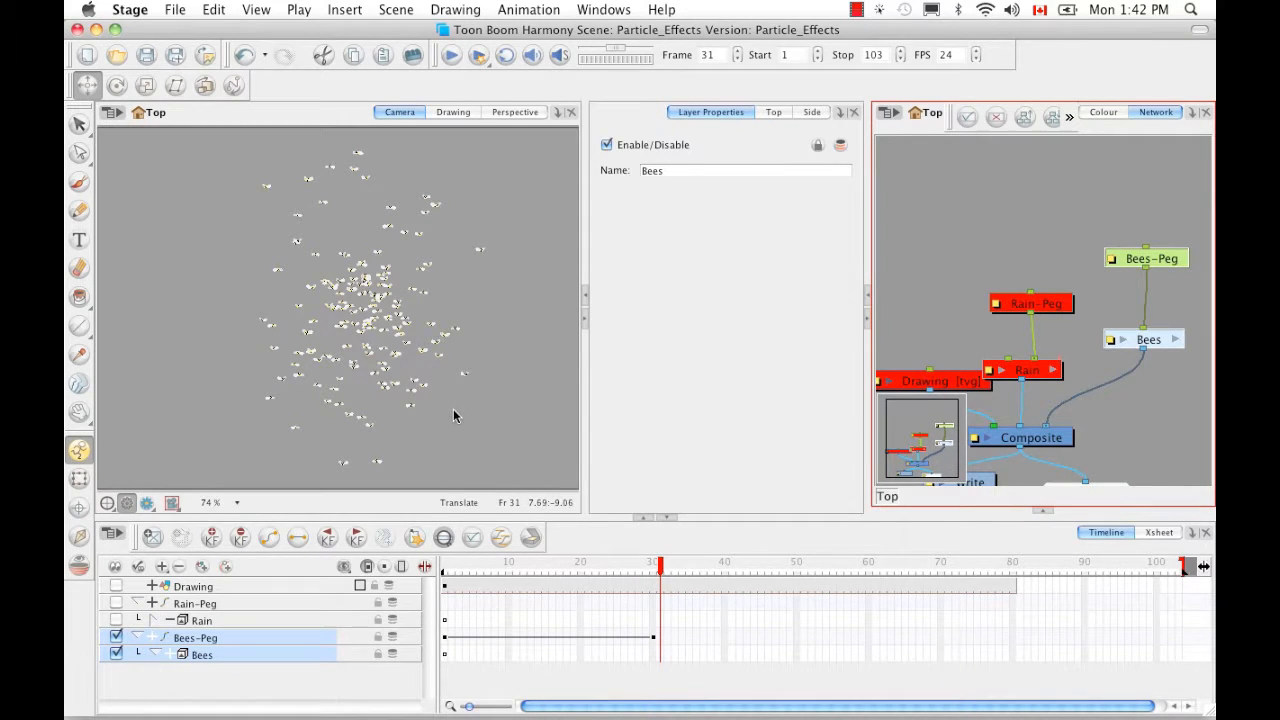
Enter the Bees group and bring its whole particle network into view
left_click(1176, 341)
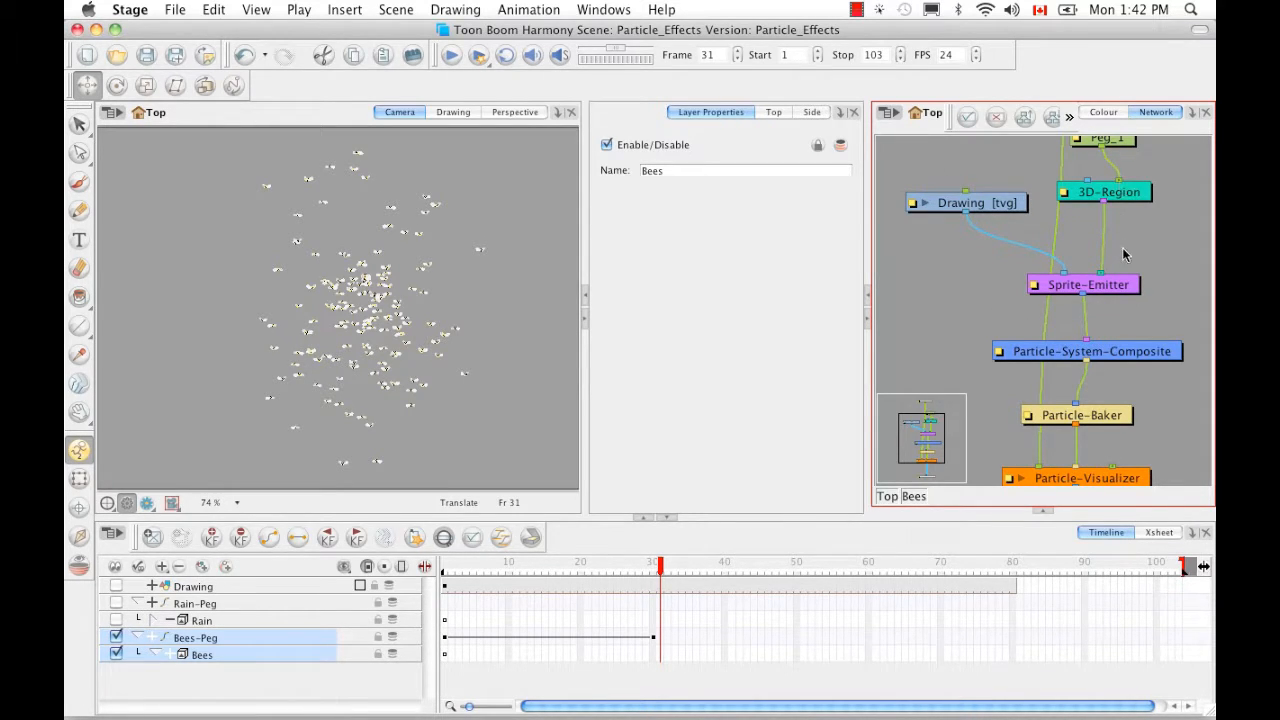
left_click(1154, 279)
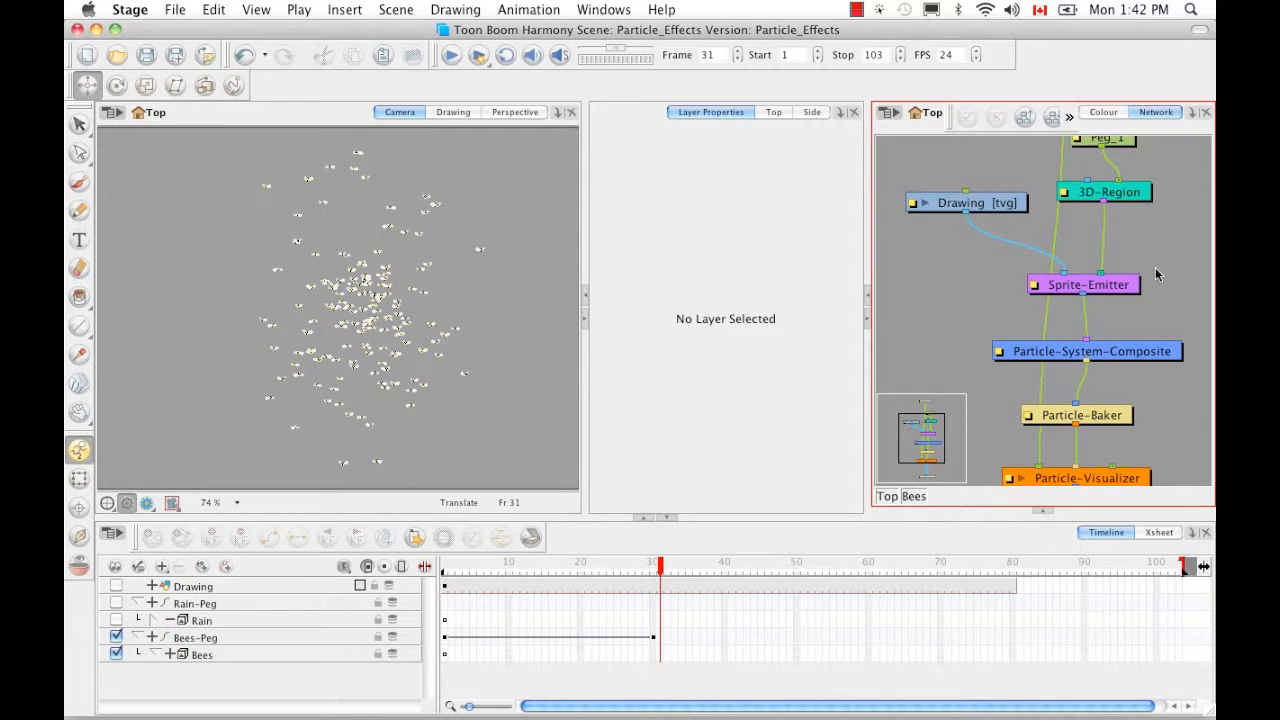
key("1")
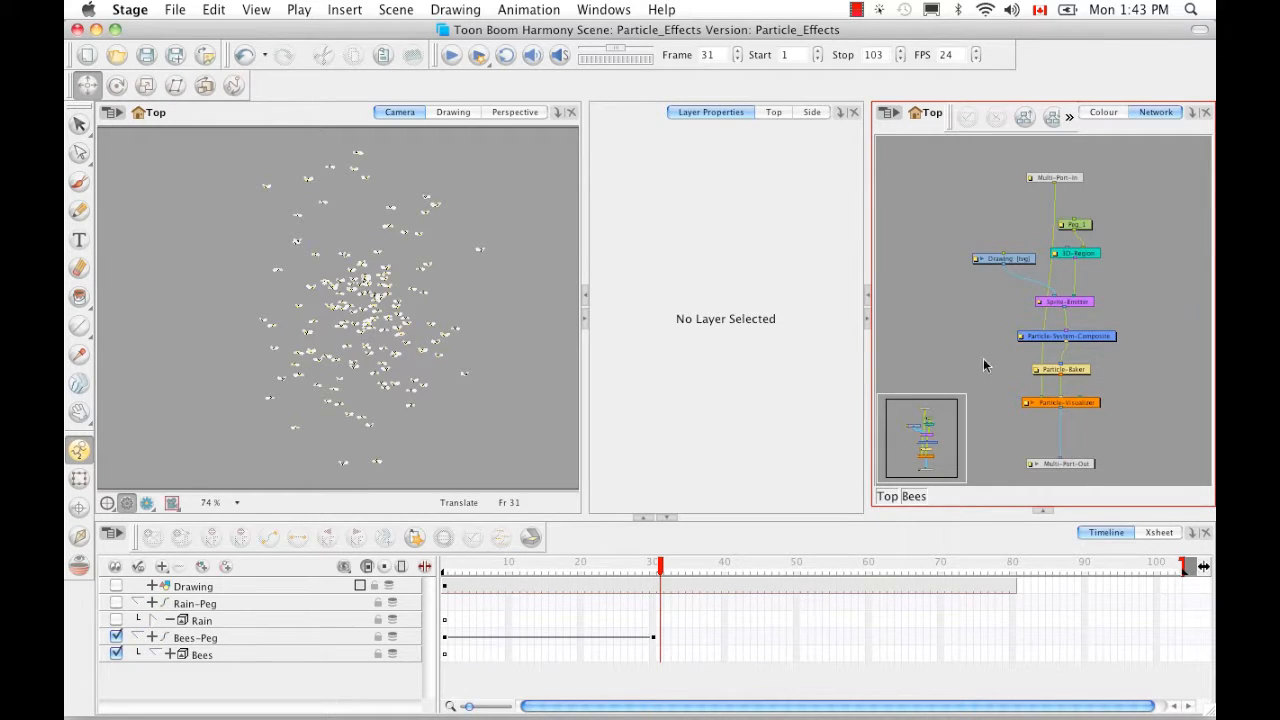
Expand the Bees group in the timeline and scrub the swarm's motion back to frame 1
left_click(168, 654)
left_click_drag(428, 622, 427, 618)
scroll(427, 618, "down", 1)
left_click_drag(662, 568, 522, 562)
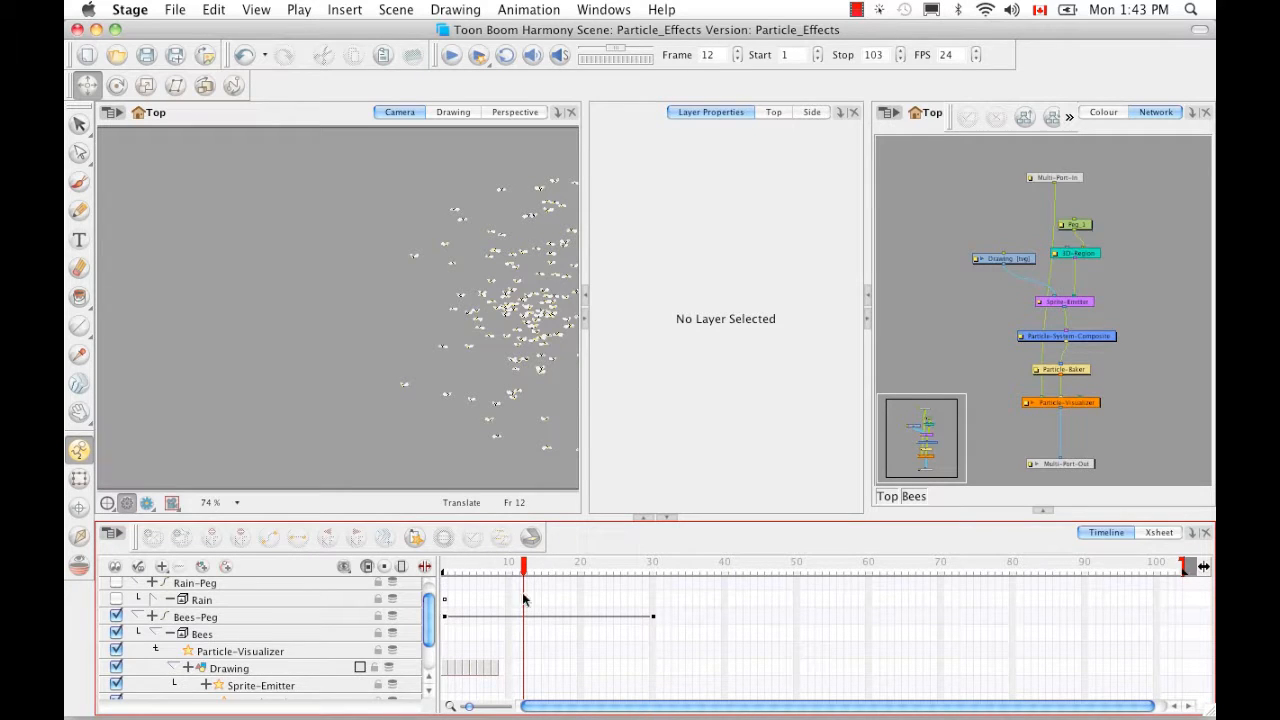
left_click_drag(527, 564, 440, 568)
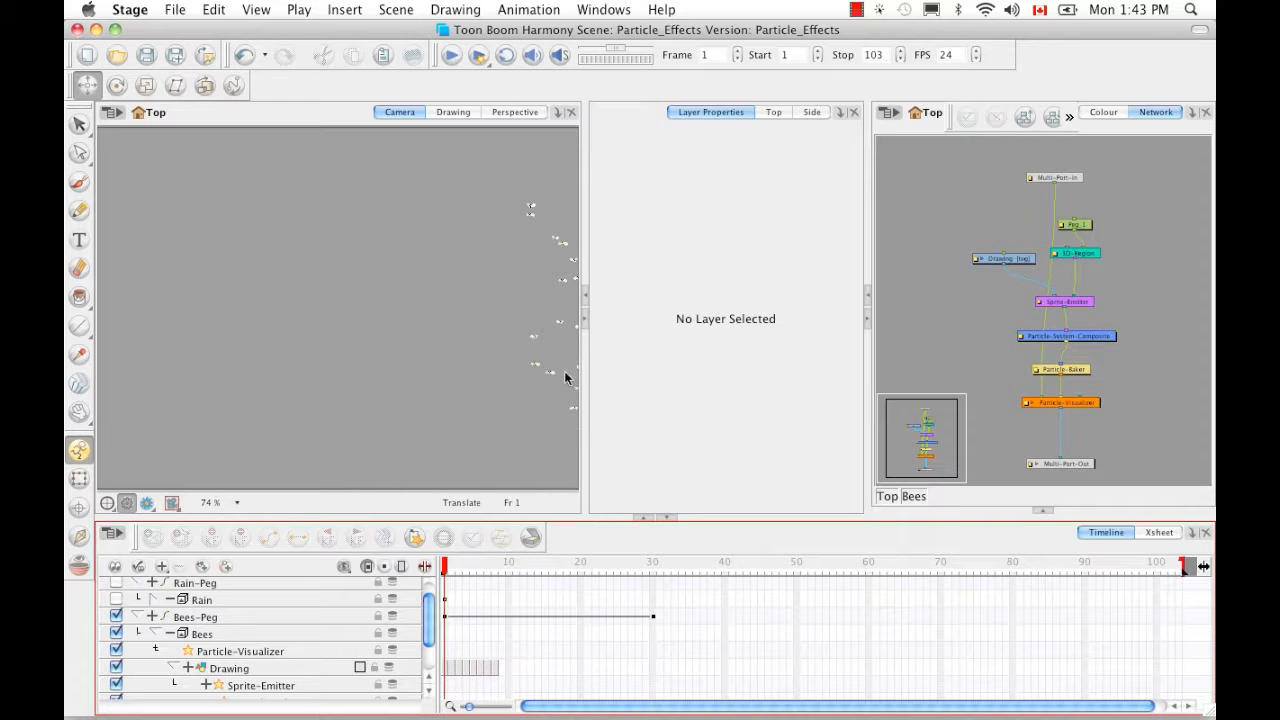
Show the Bees group's first drawing in the Drawing view, with the view reset and zoomed out to 66%
left_click(446, 672)
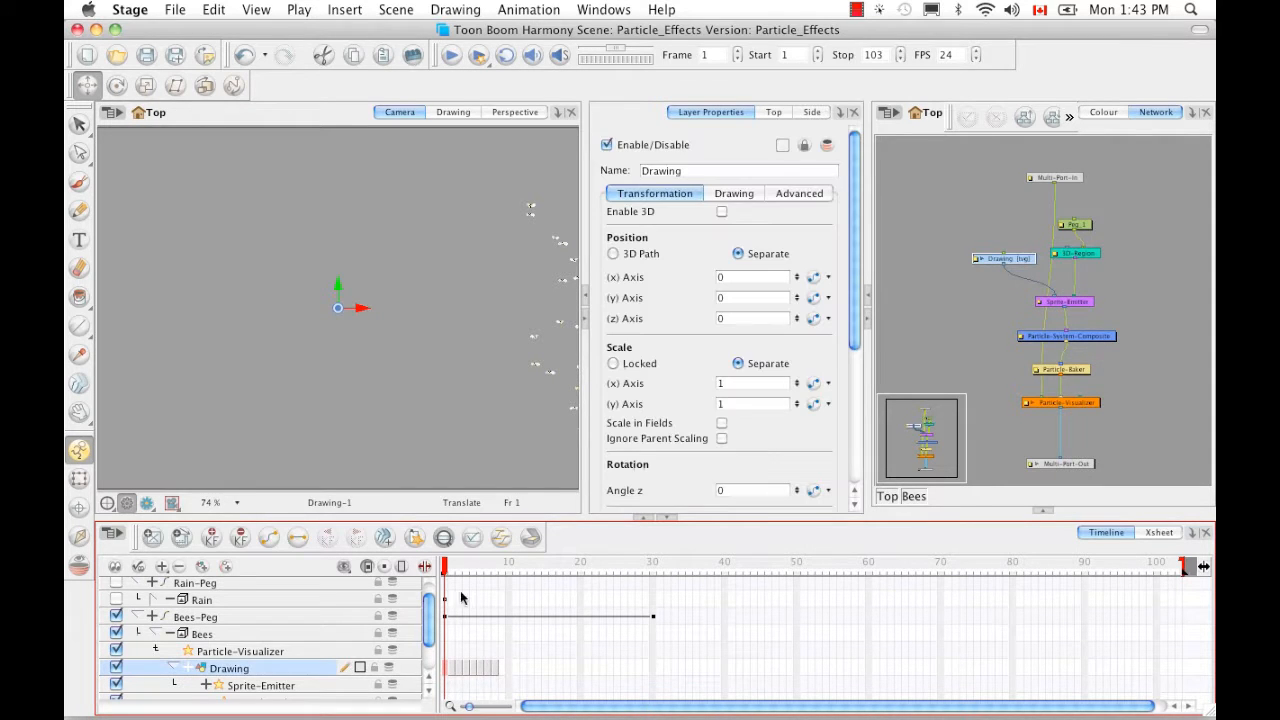
left_click(452, 112)
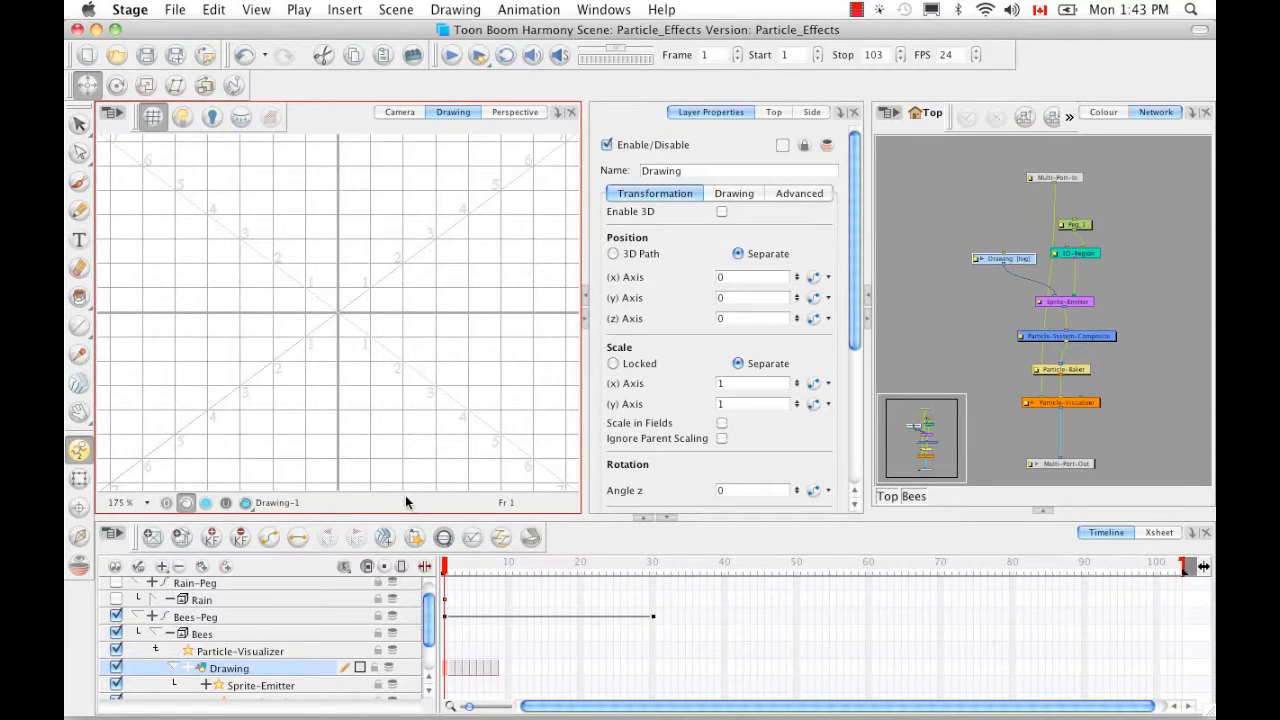
key("shift+m")
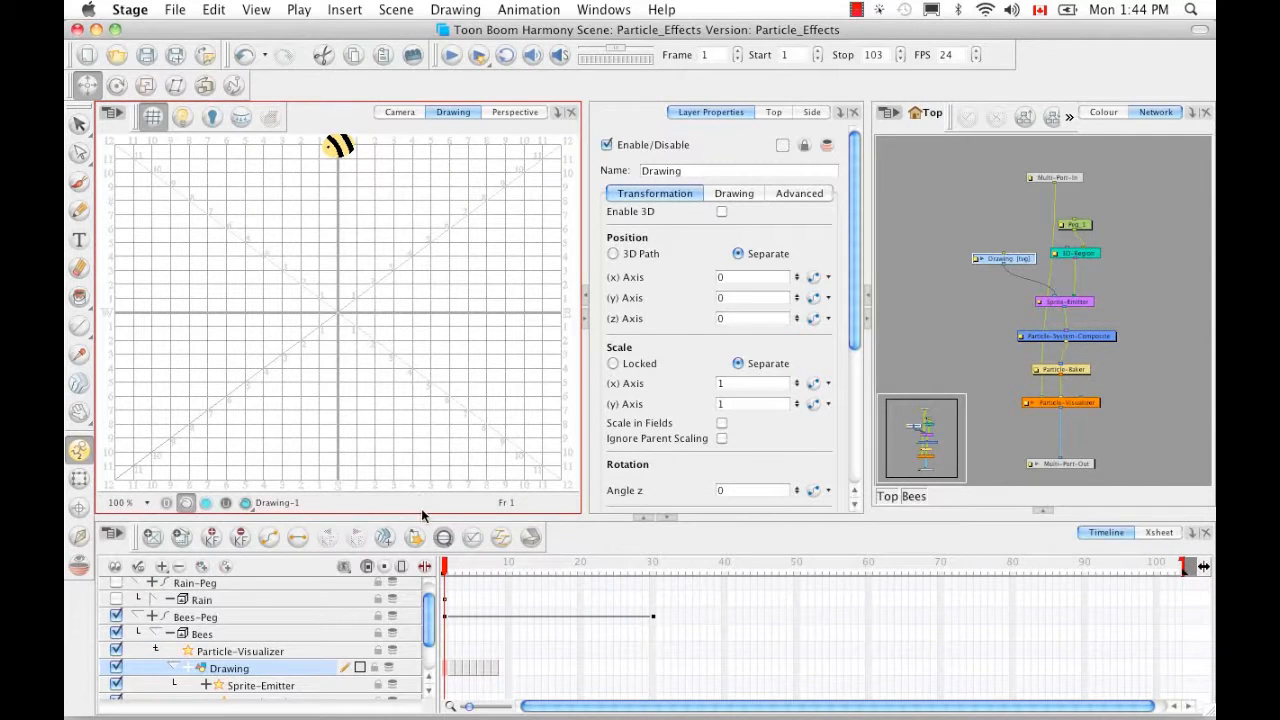
key("1")
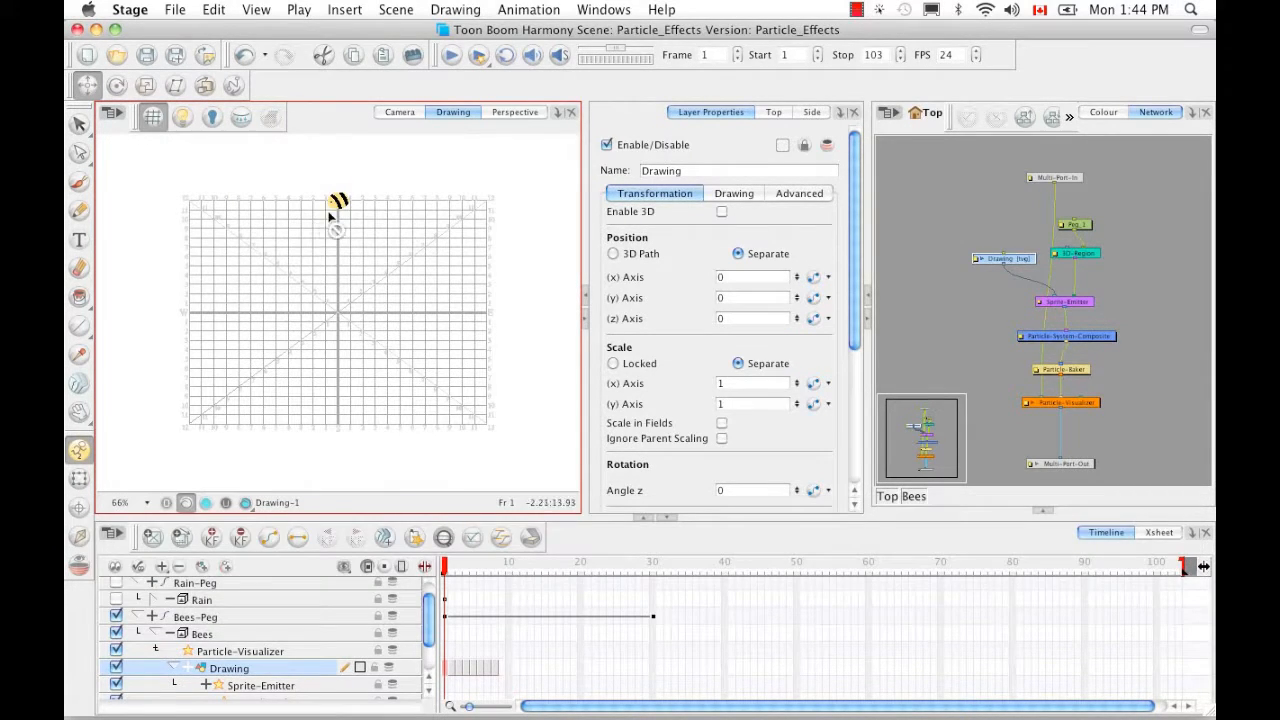
Step through the bee drawings to frame 8 and return to the Camera view
key("g")
key("g")
key("g")
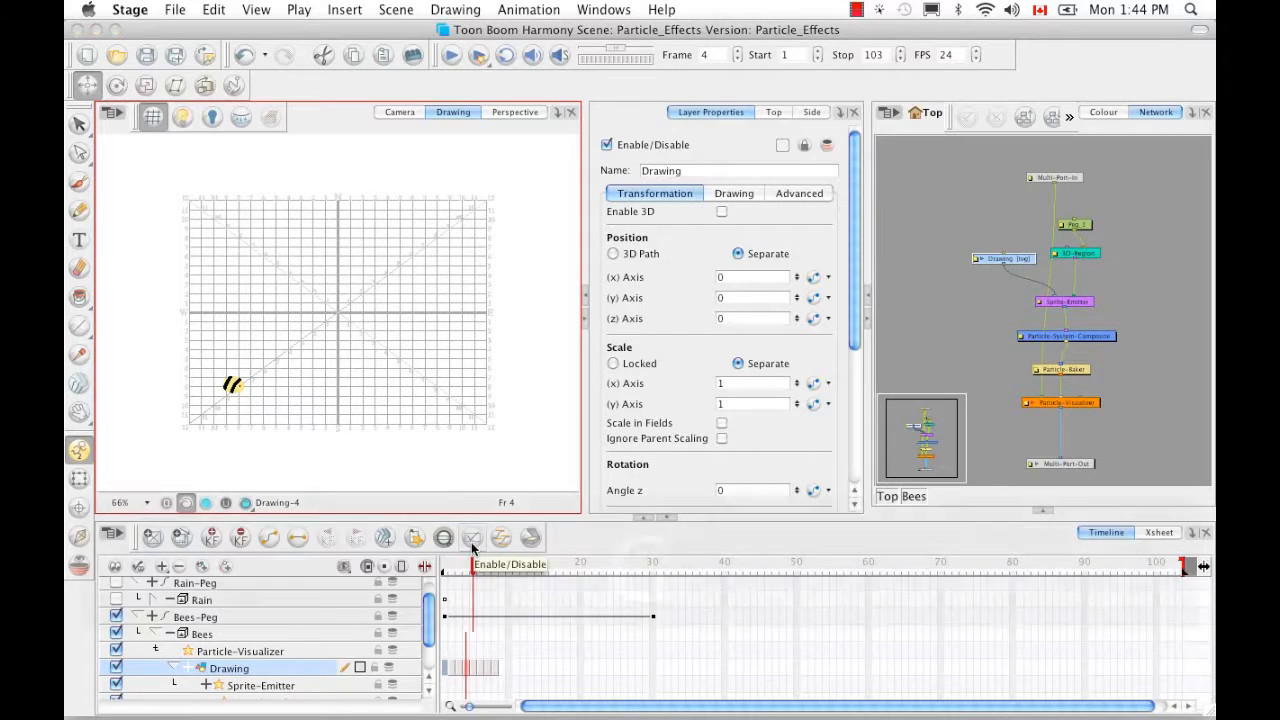
key("g")
key("g")
key("g")
key("g")
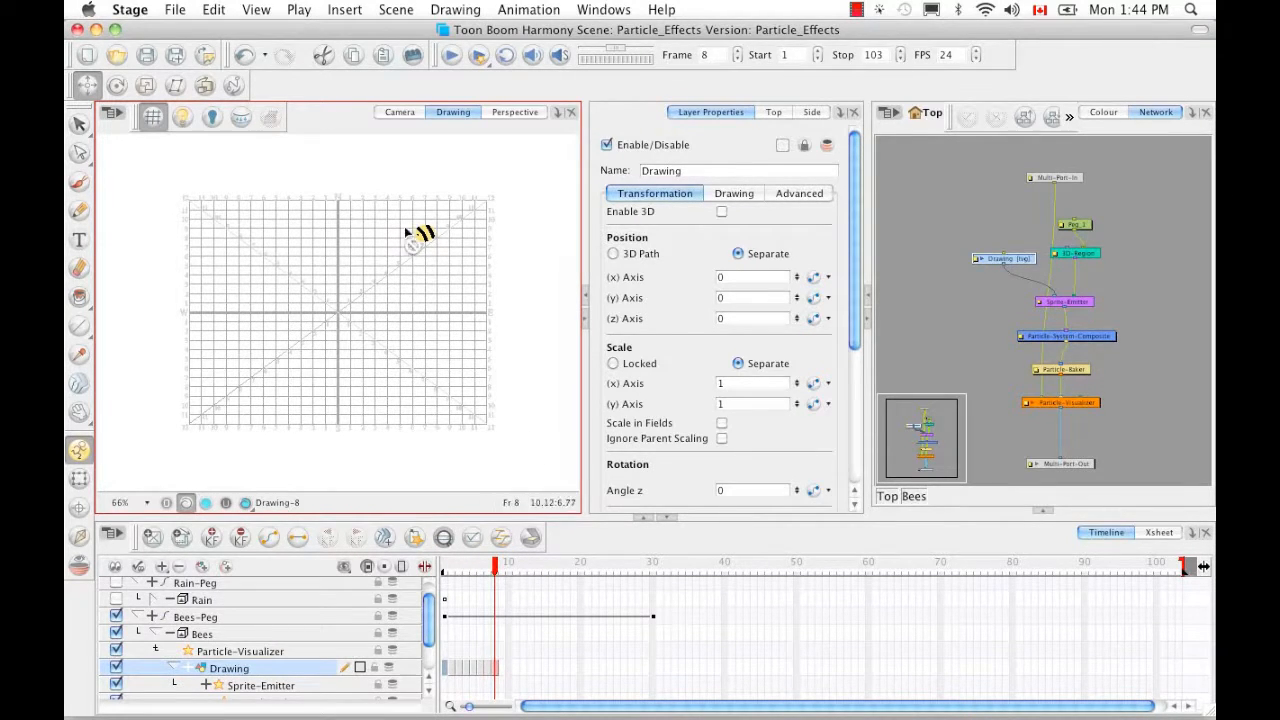
left_click(399, 111)
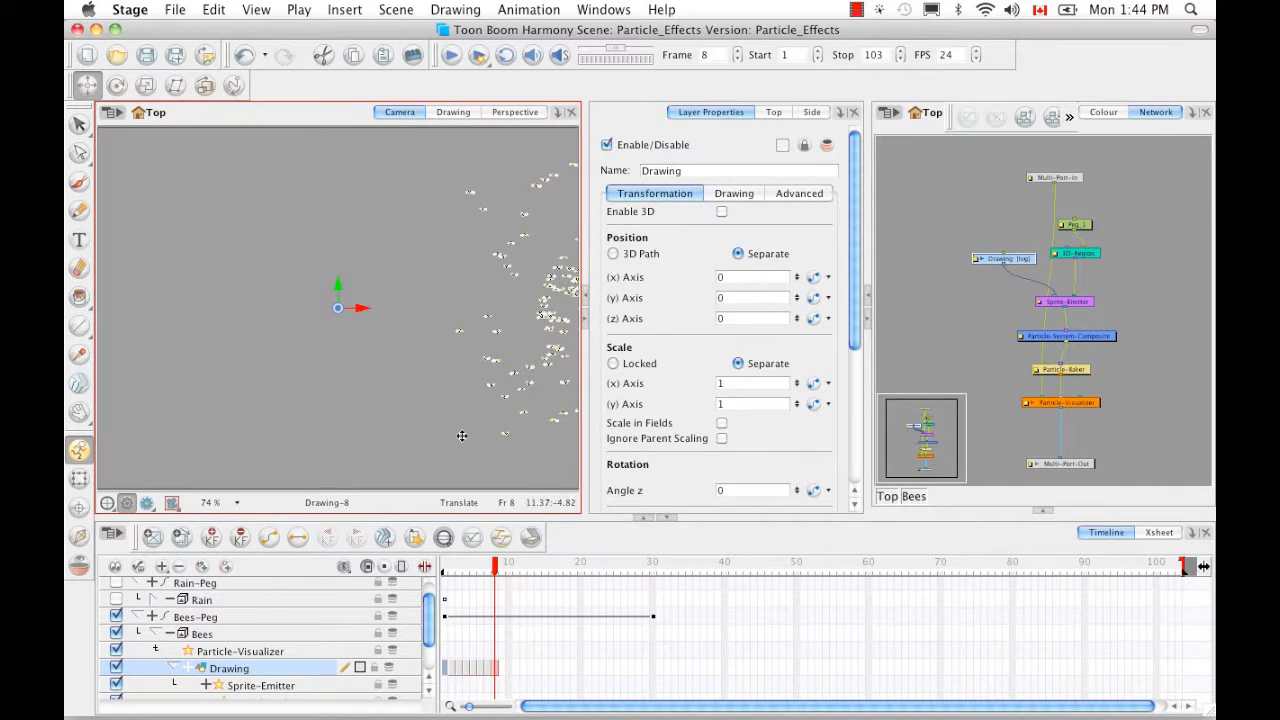
Scrub to frame 30 and examine the Sprite-Emitter's Generation and Rendering properties
left_click_drag(494, 567, 653, 543)
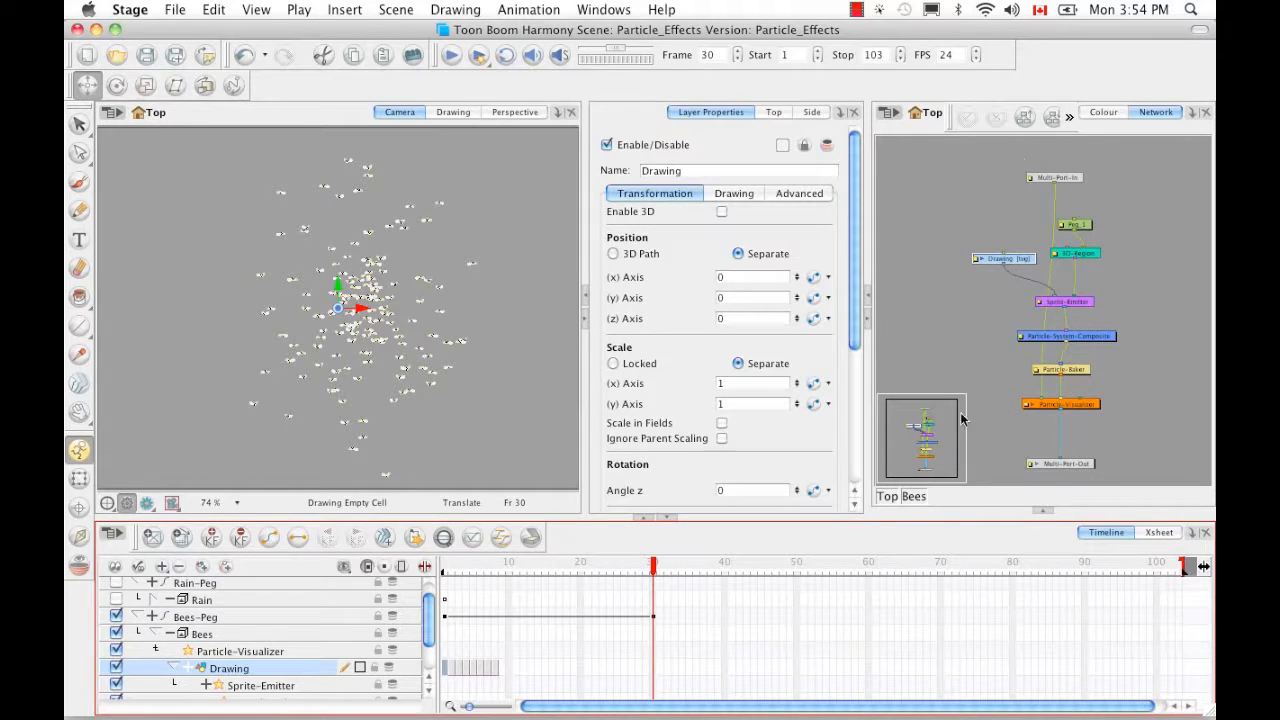
left_click(1068, 303)
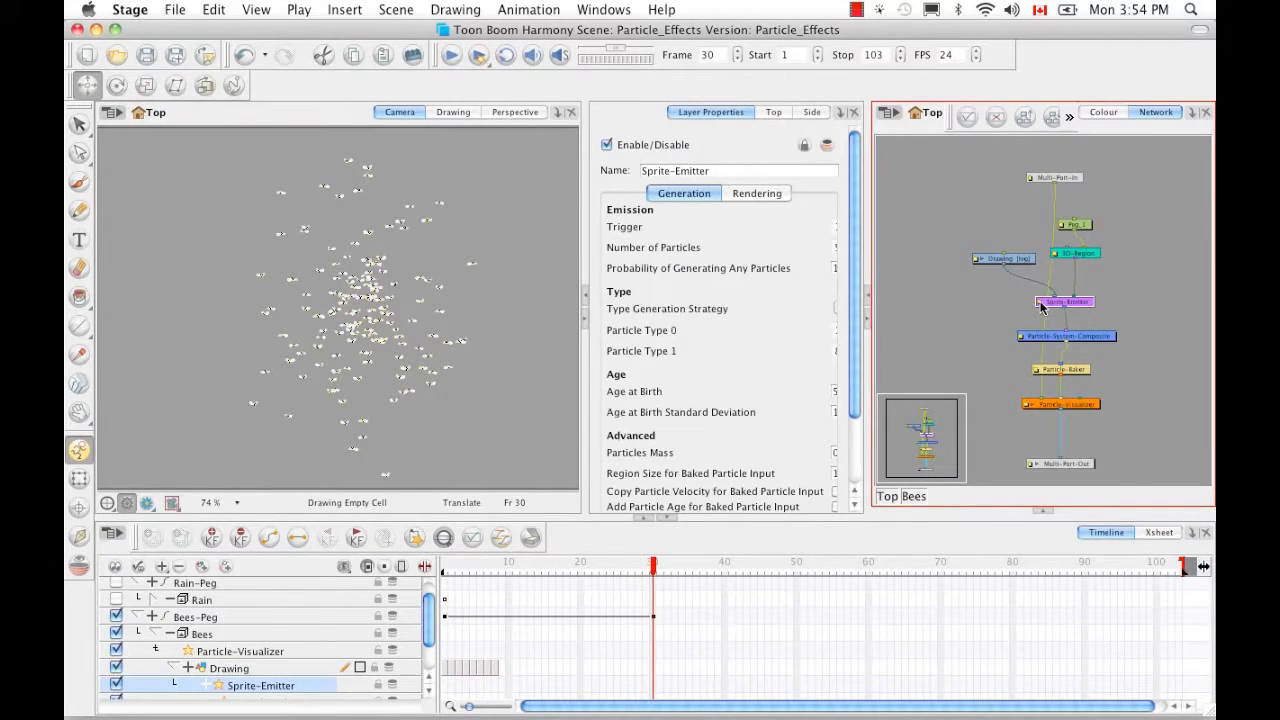
double_click(1040, 304)
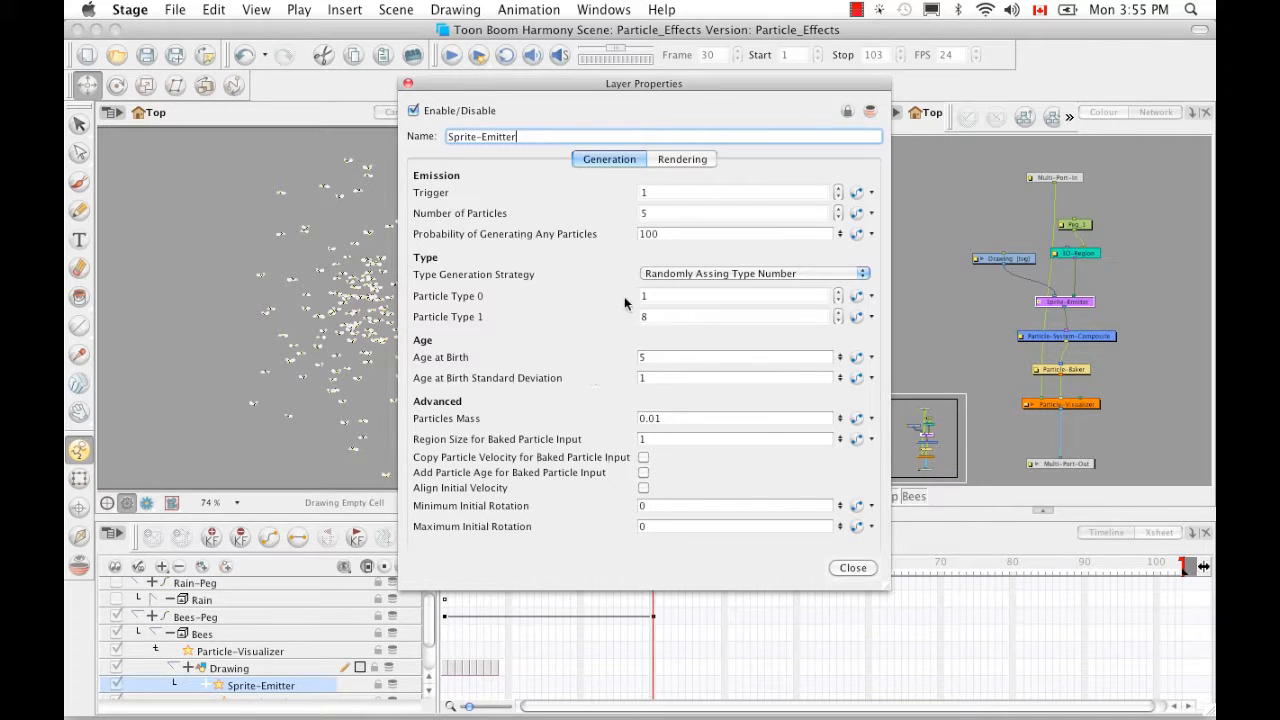
left_click(677, 159)
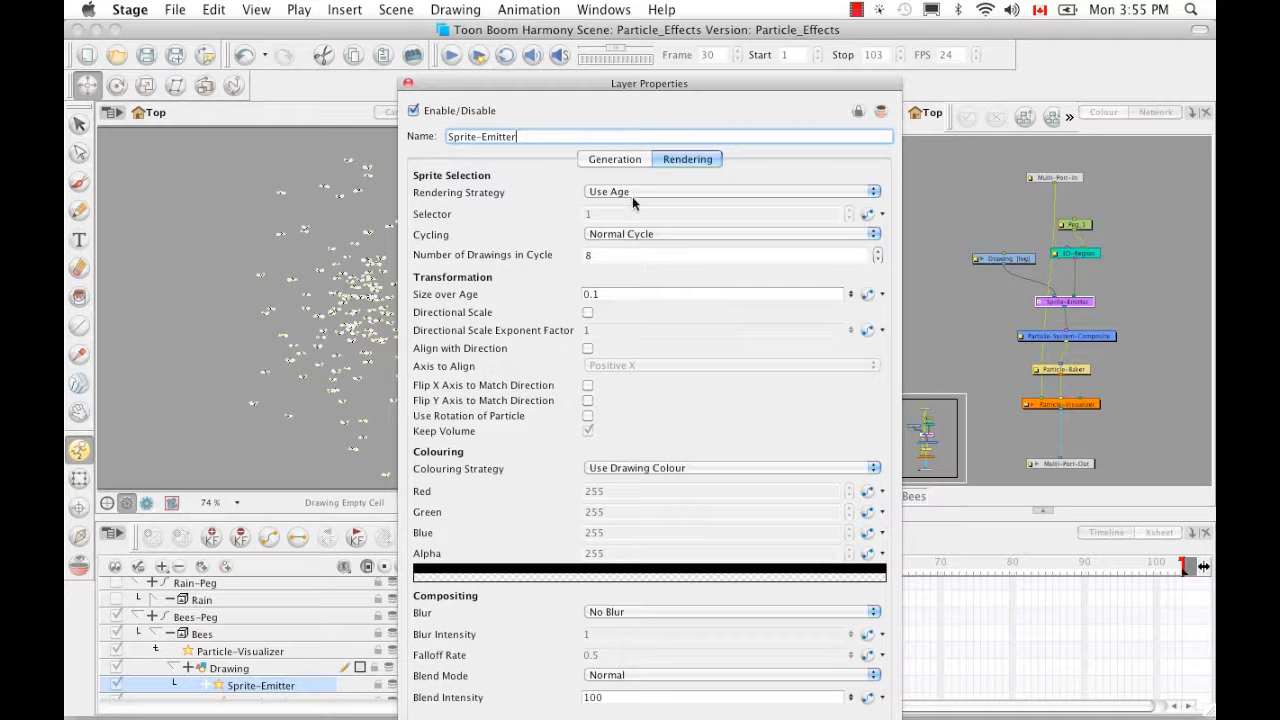
left_click(407, 83)
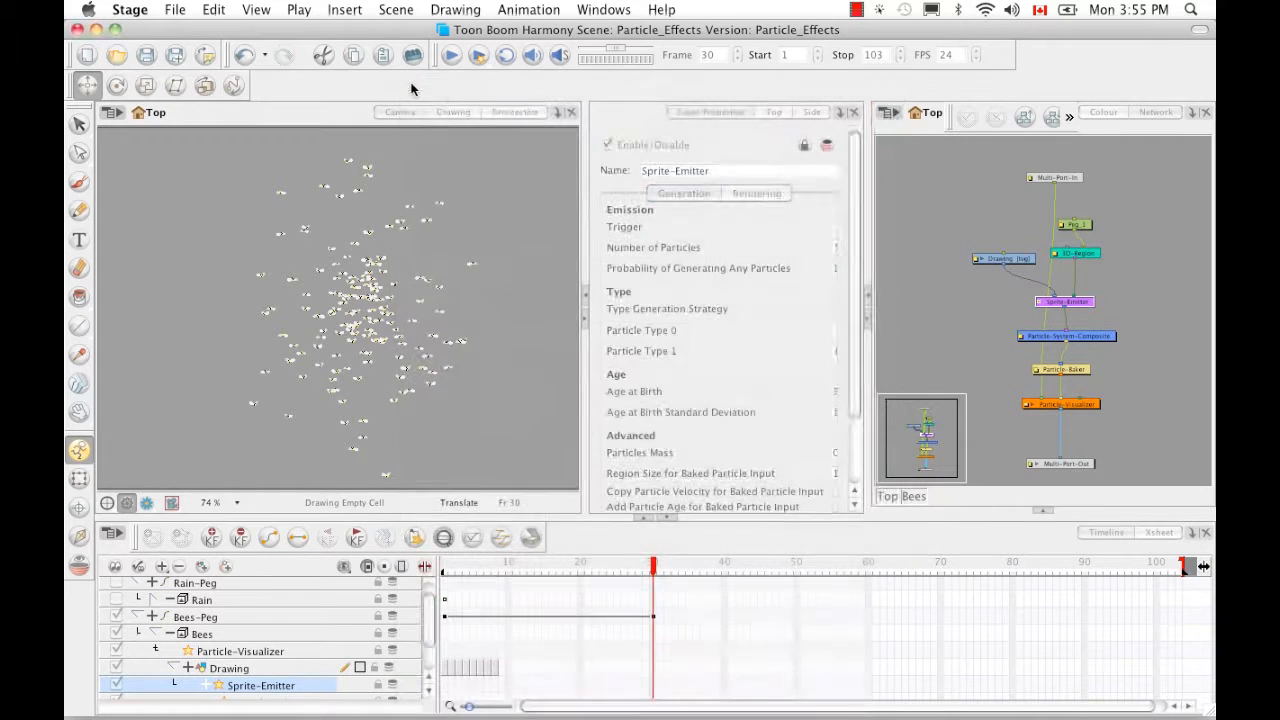
Show the Particle-Baker's properties and scrub the bee animation, ending on frame 25
left_click(1058, 370)
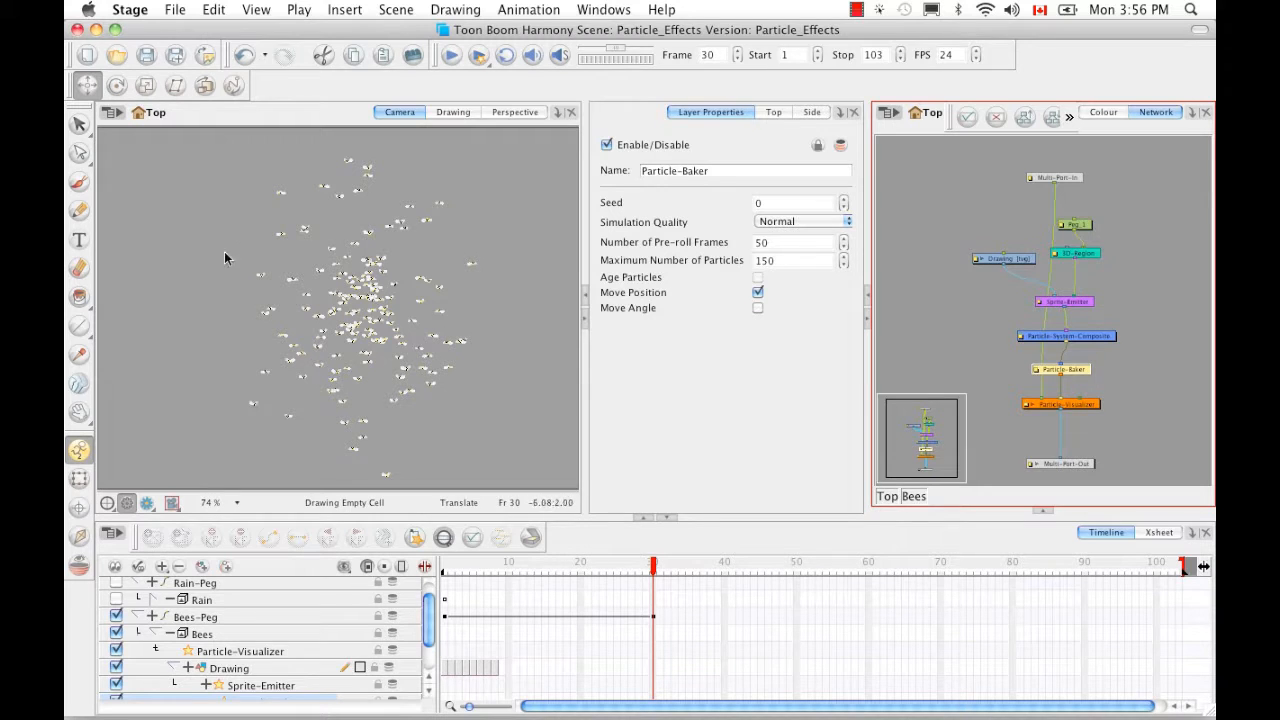
left_click_drag(447, 567, 660, 576)
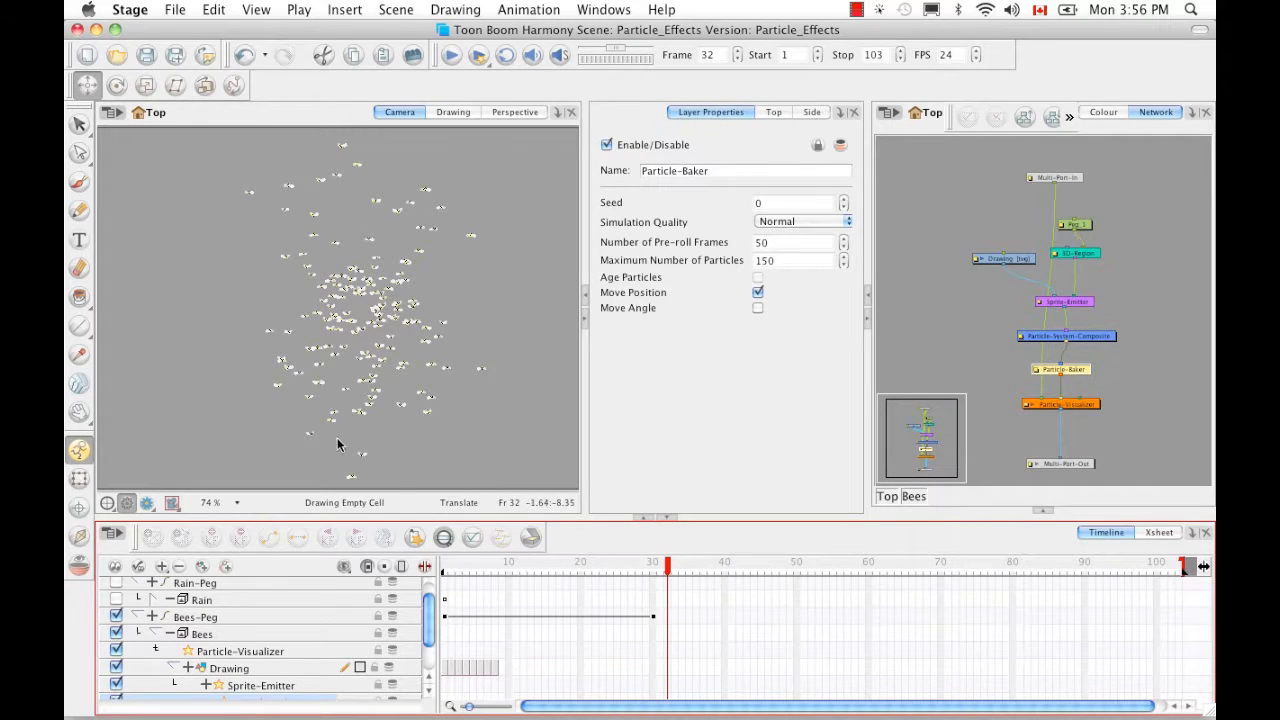
left_click_drag(668, 572, 616, 568)
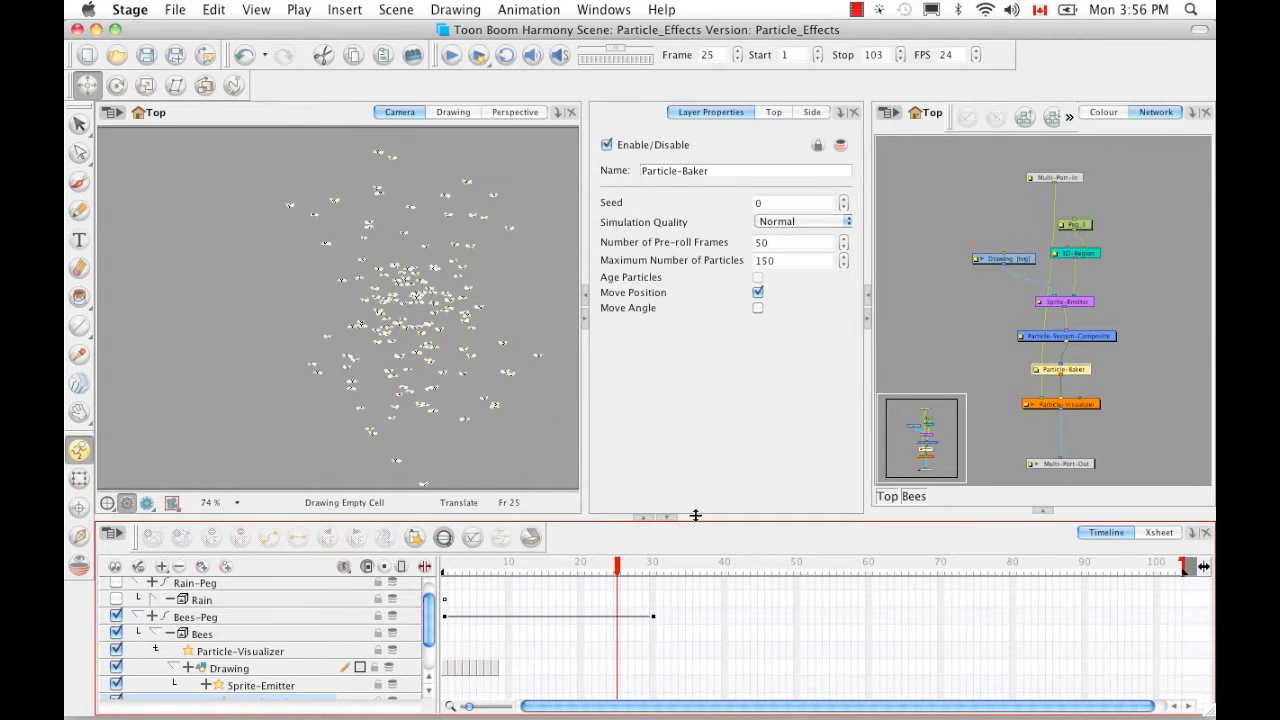
Display the 3D-Region's sphere control and inspect it from another angle in the Perspective view
left_click(1088, 258)
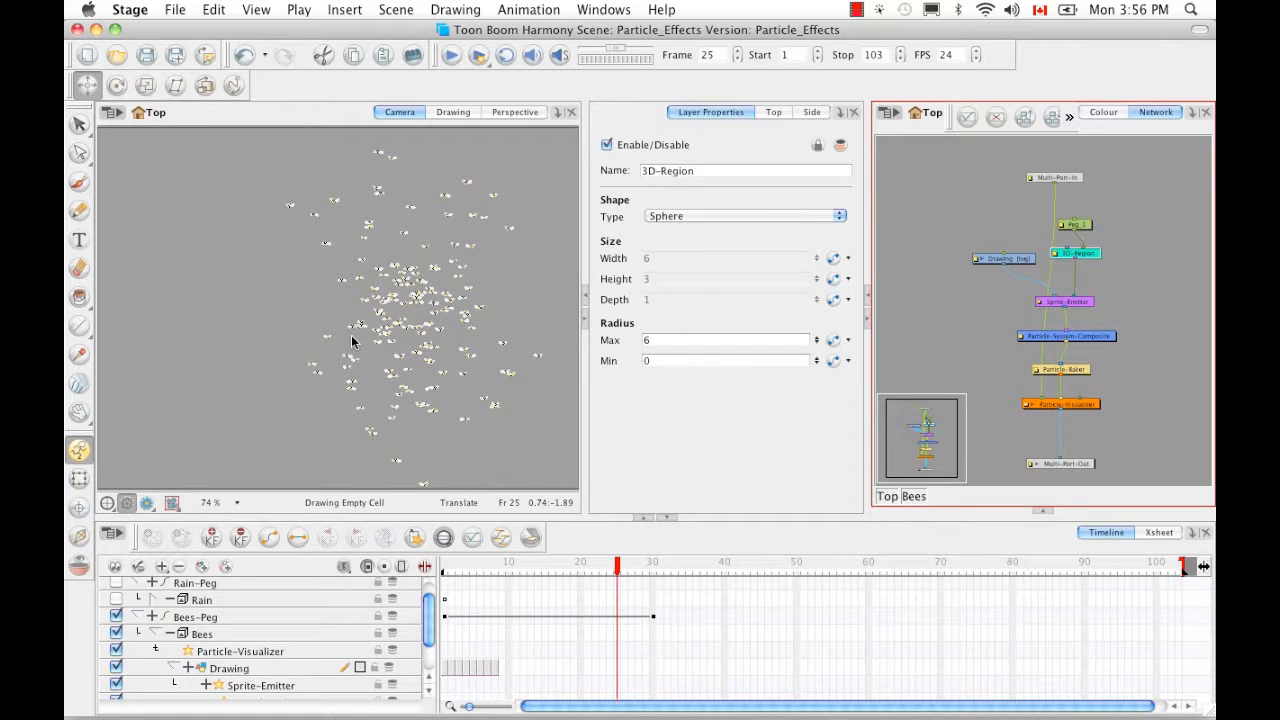
key("super+F11")
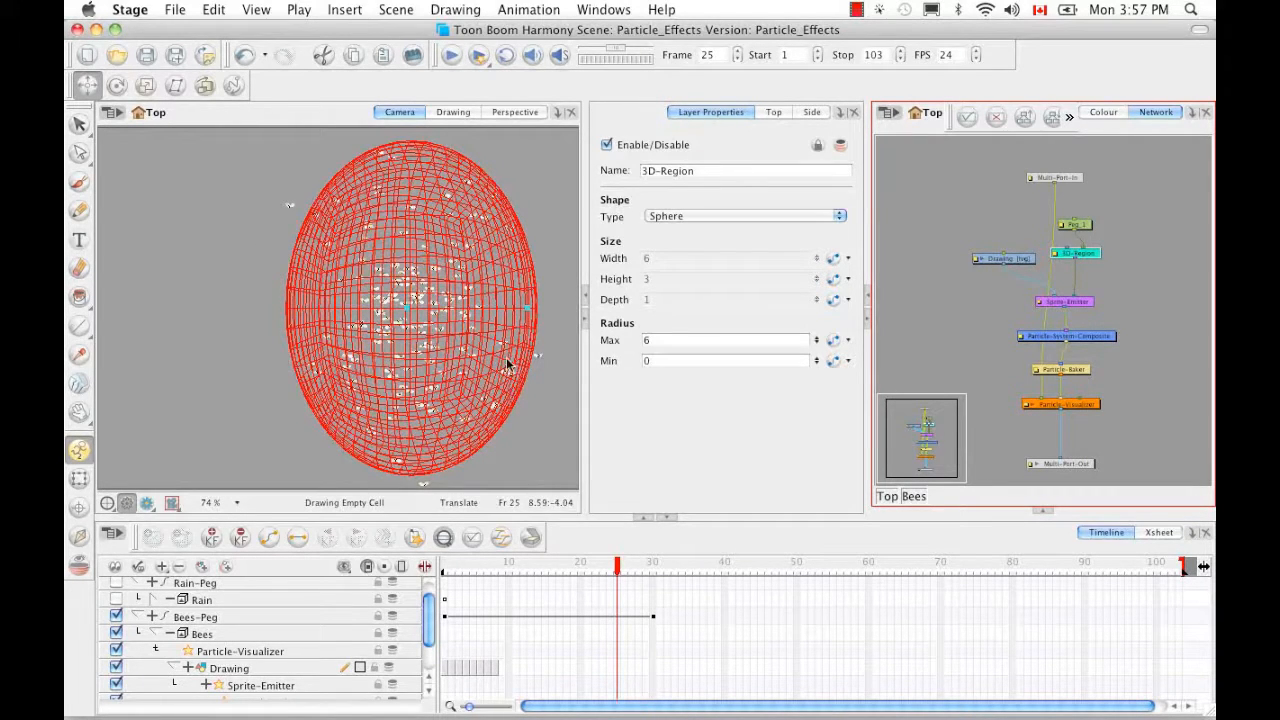
left_click(505, 114)
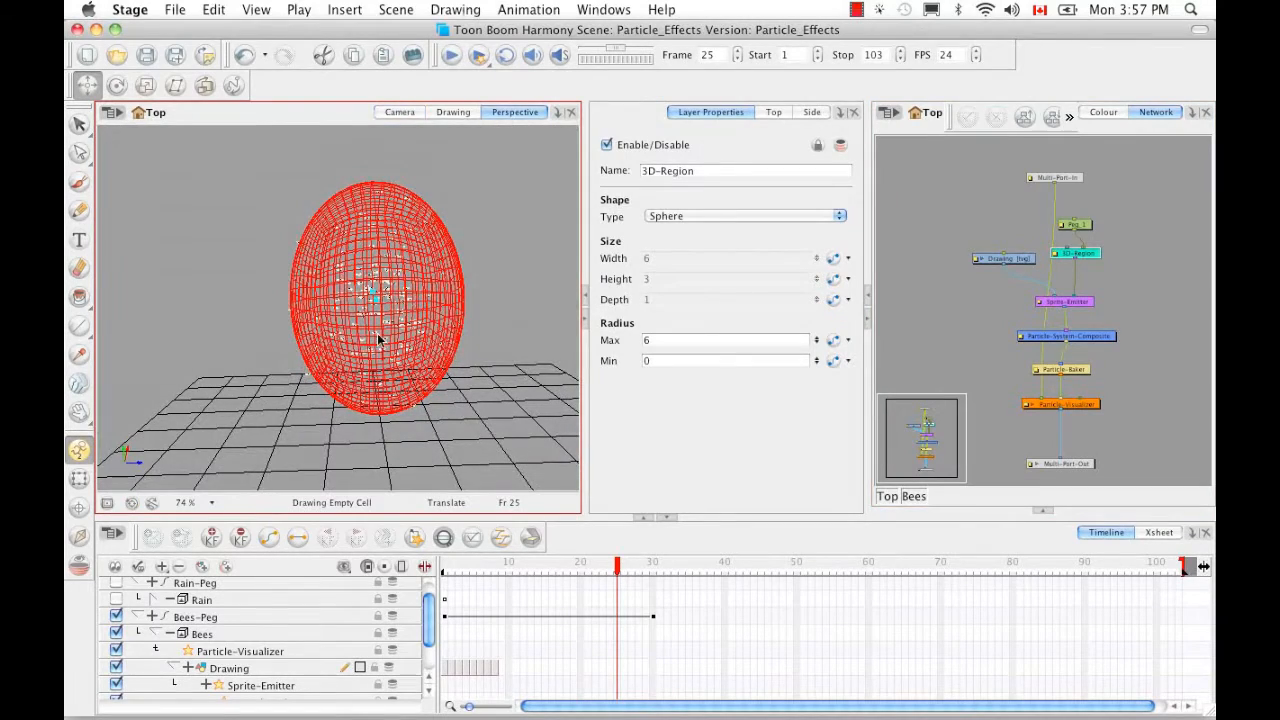
left_click_drag(345, 320, 255, 330)
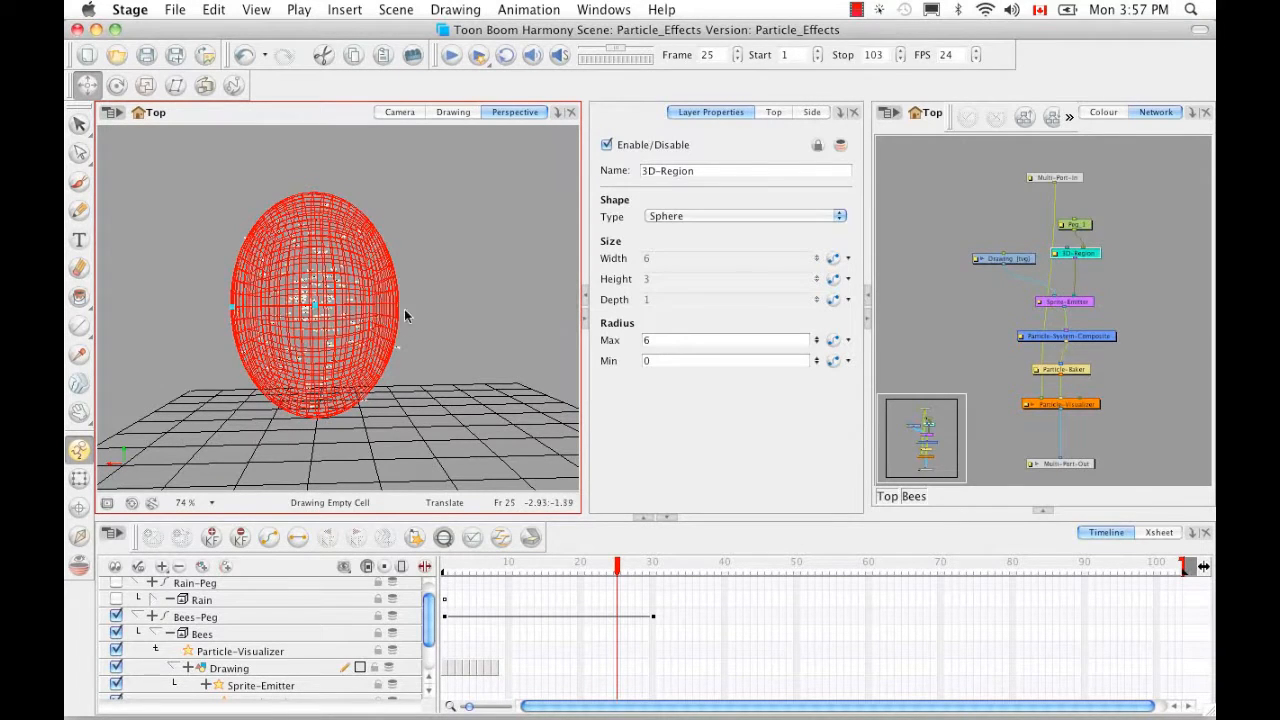
Hide all controls in the Camera view and scrub the swarm to frame 30
left_click(407, 116)
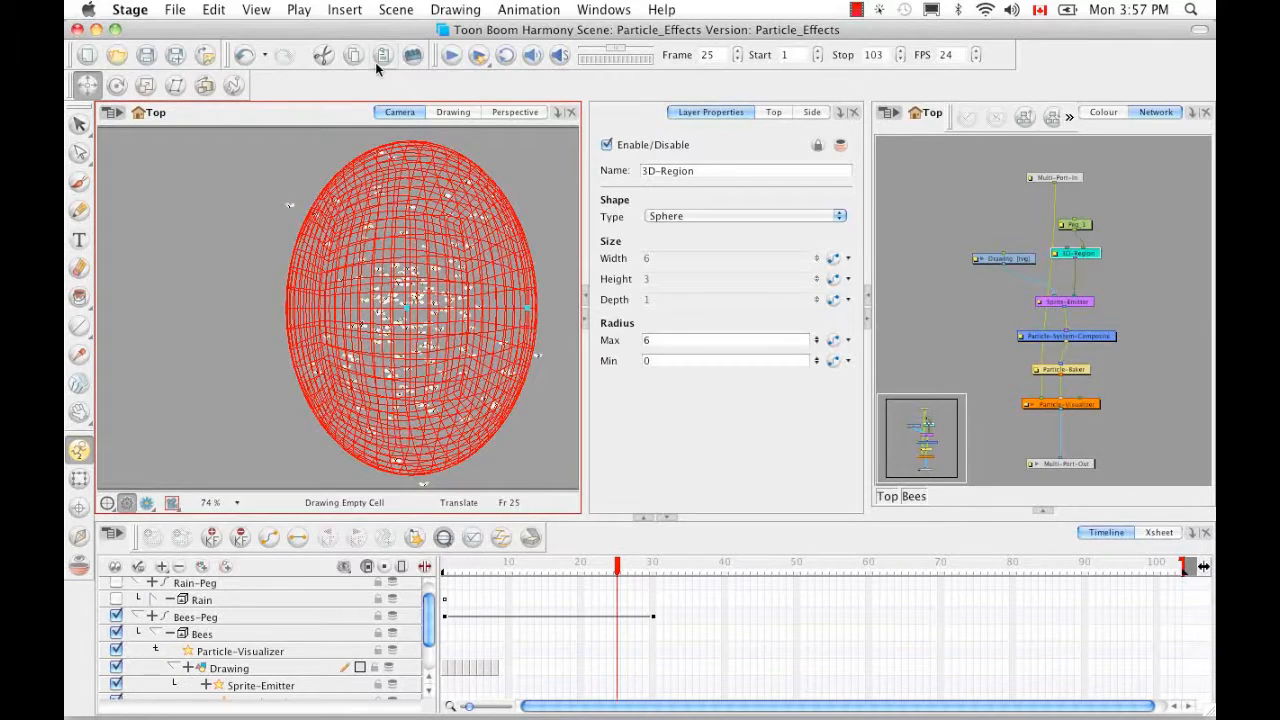
left_click(259, 14)
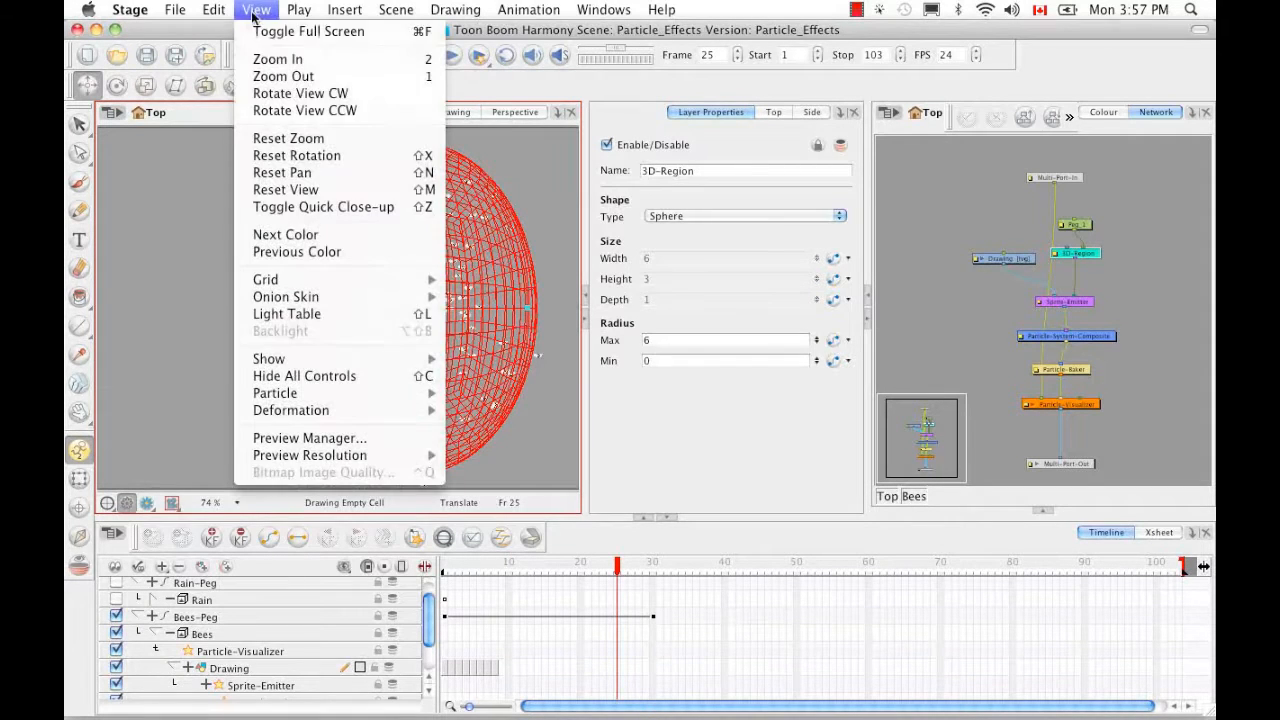
left_click(331, 377)
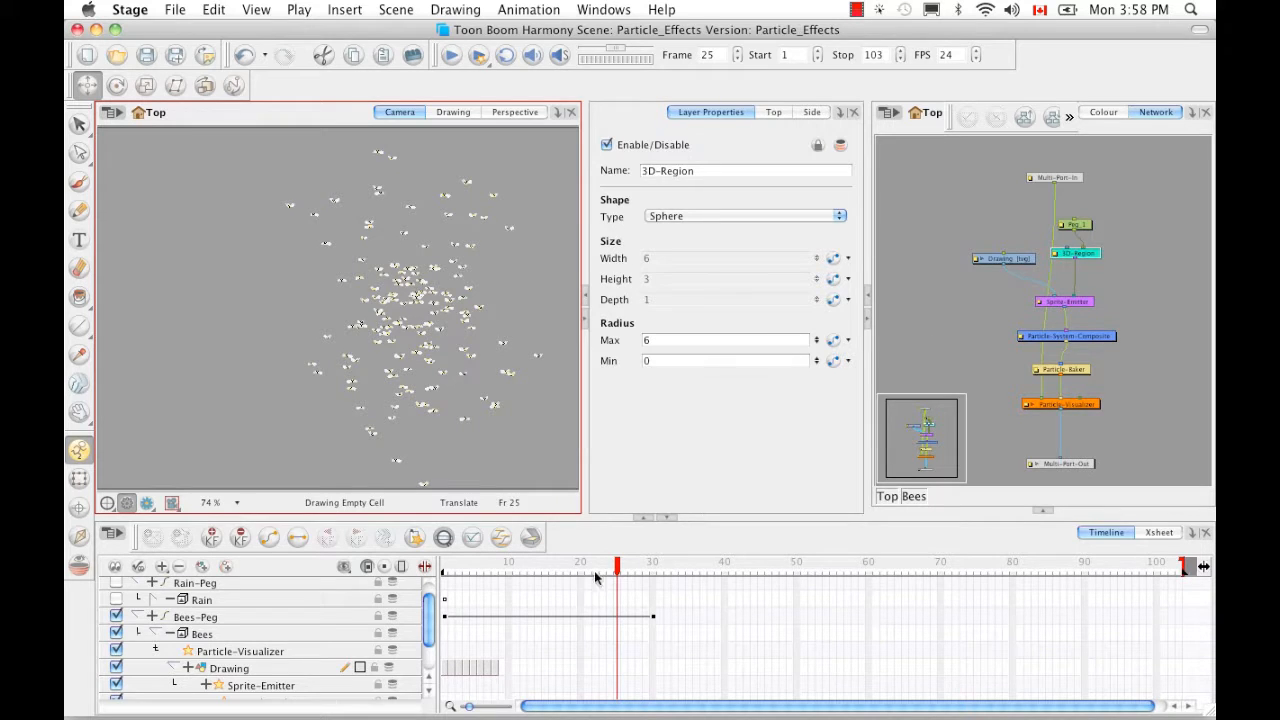
left_click_drag(619, 566, 652, 572)
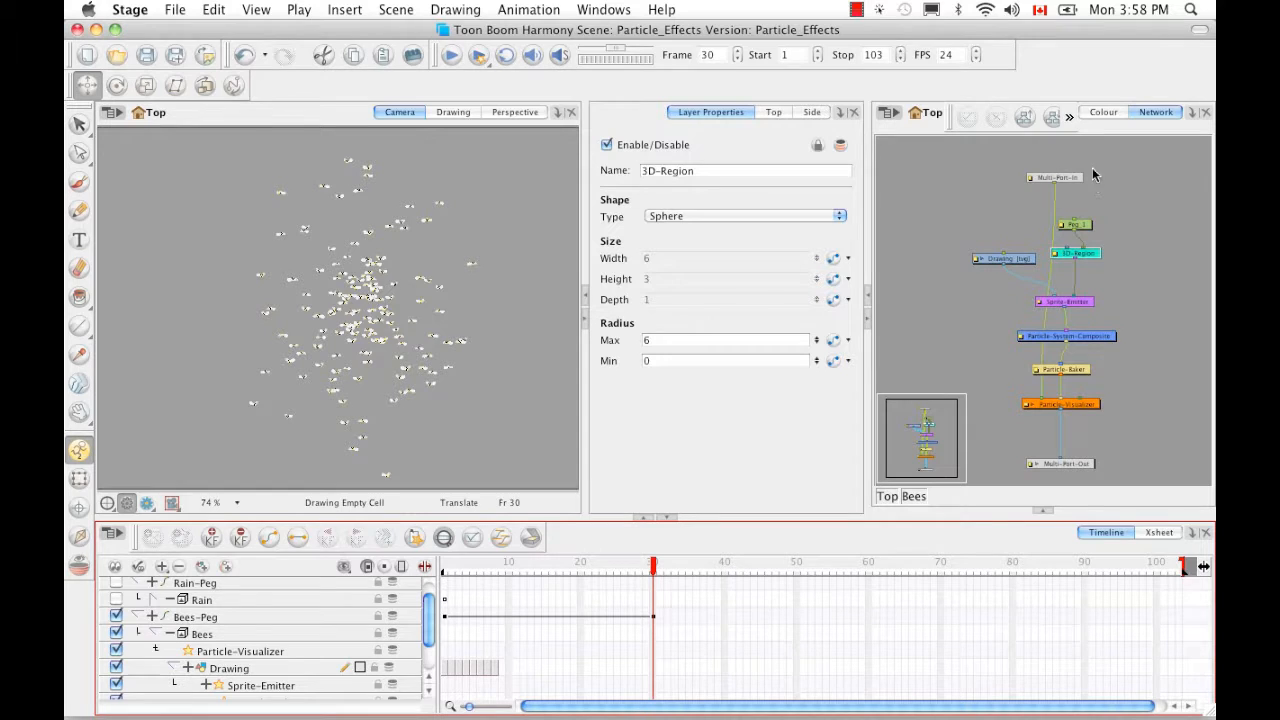
Return to the top-level network and delete the Bees group and Bees-Peg, including their drawing files and element folders
left_click(884, 496)
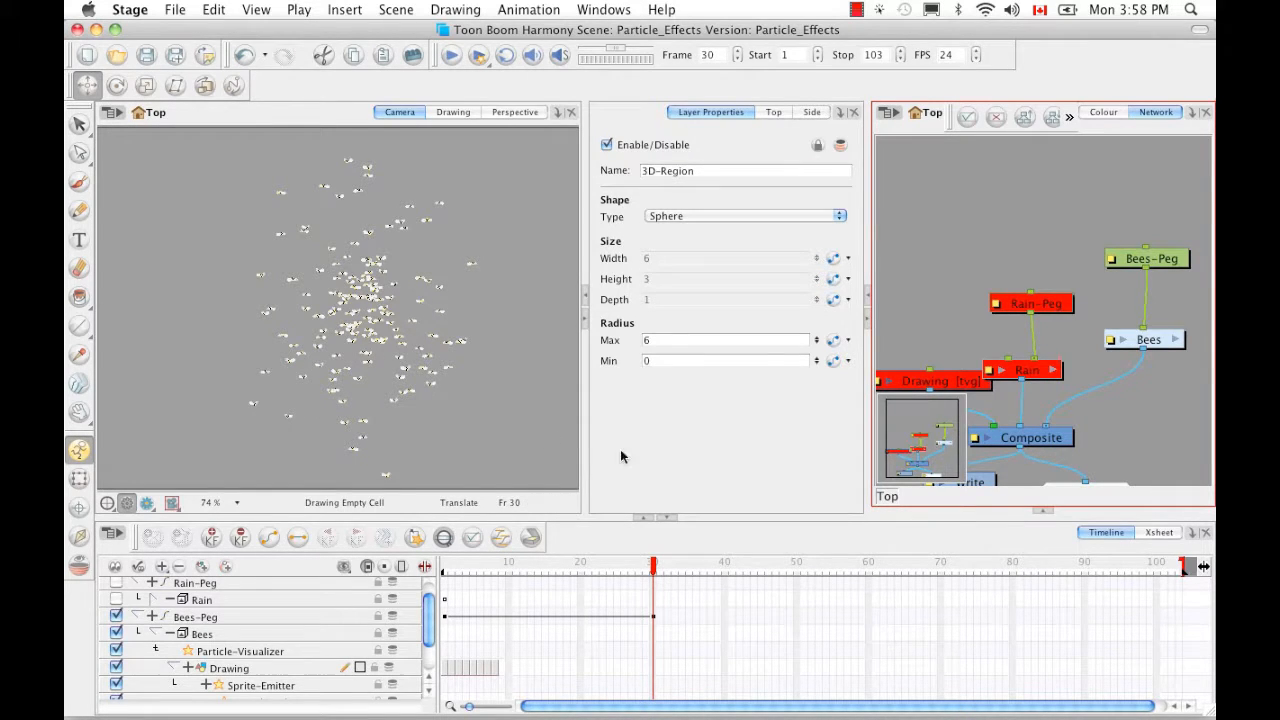
left_click_drag(1106, 212, 1190, 390)
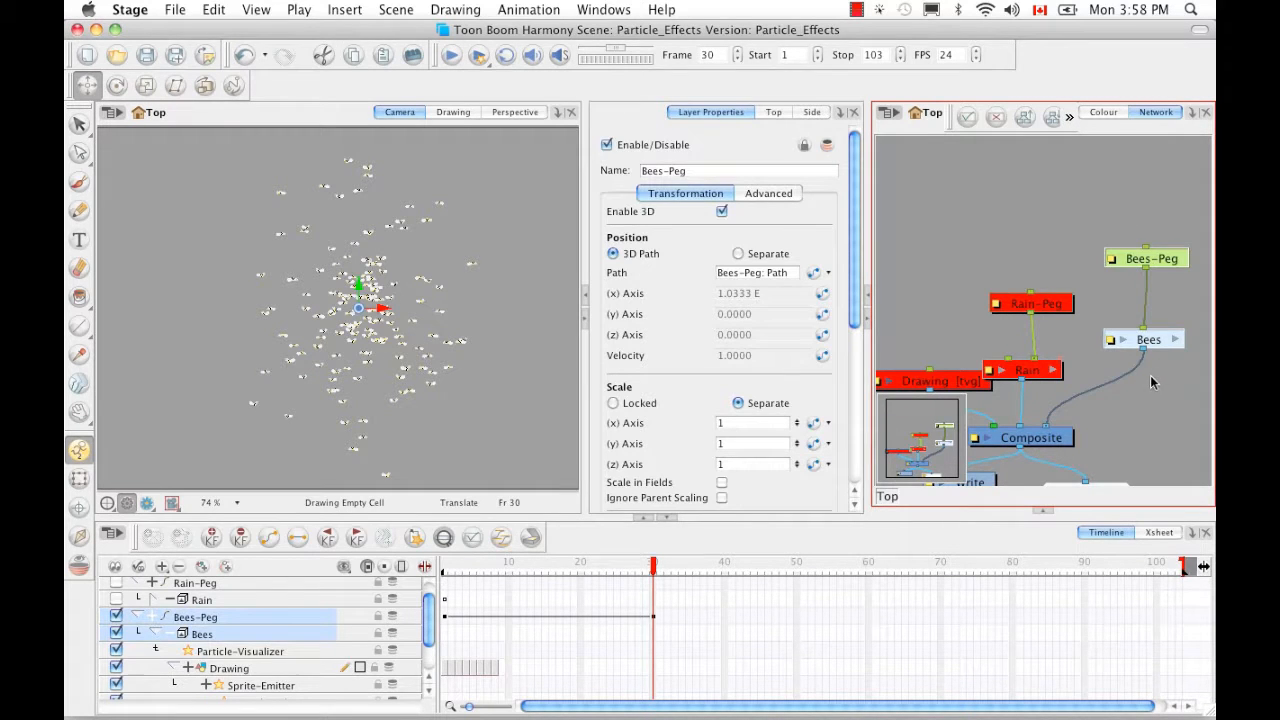
key("BackSpace")
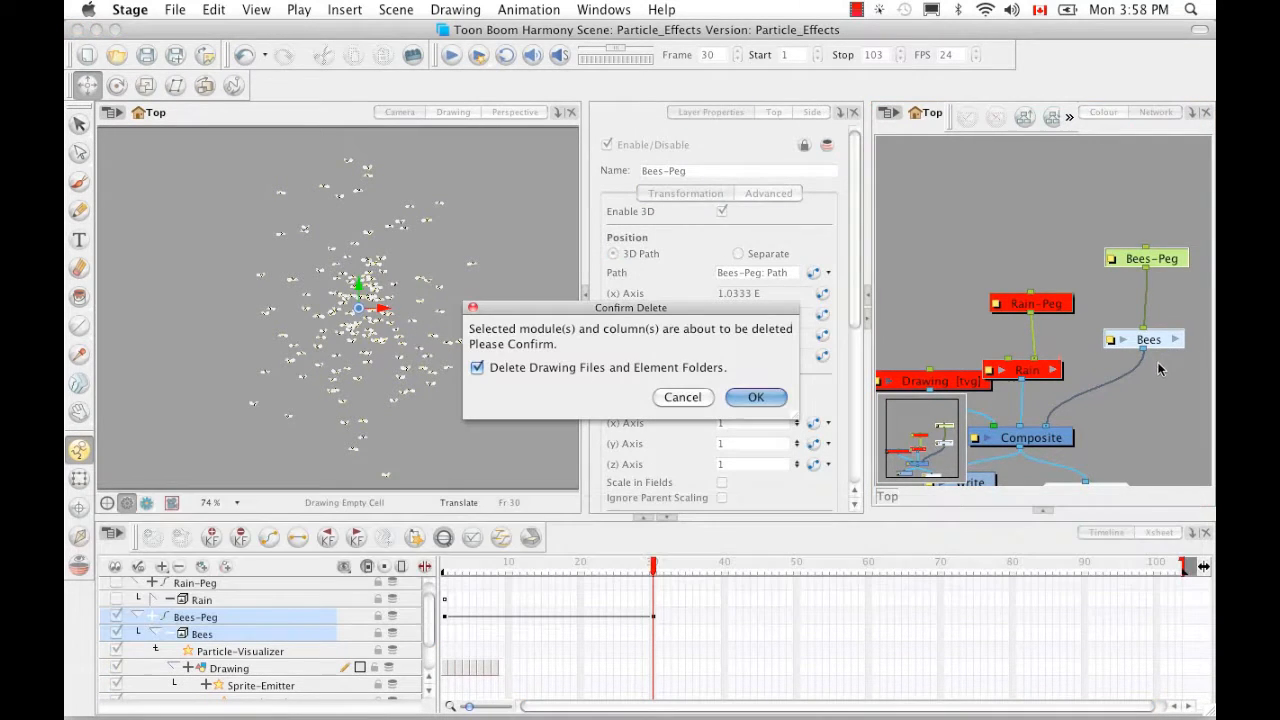
left_click(752, 397)
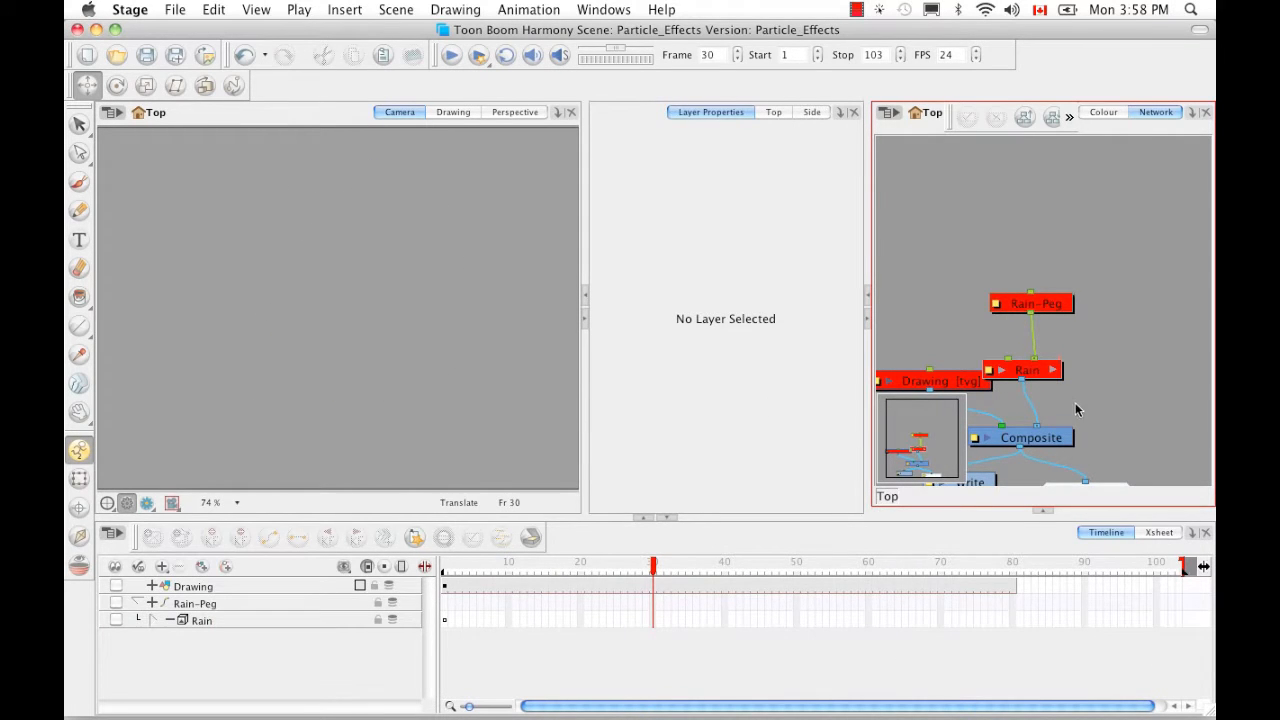
Insert the Lemmings preset from the Particle-Examples modules into the network and connect LemmingsScene to the Composite
key("space")
left_click_drag(1093, 391, 1091, 300)
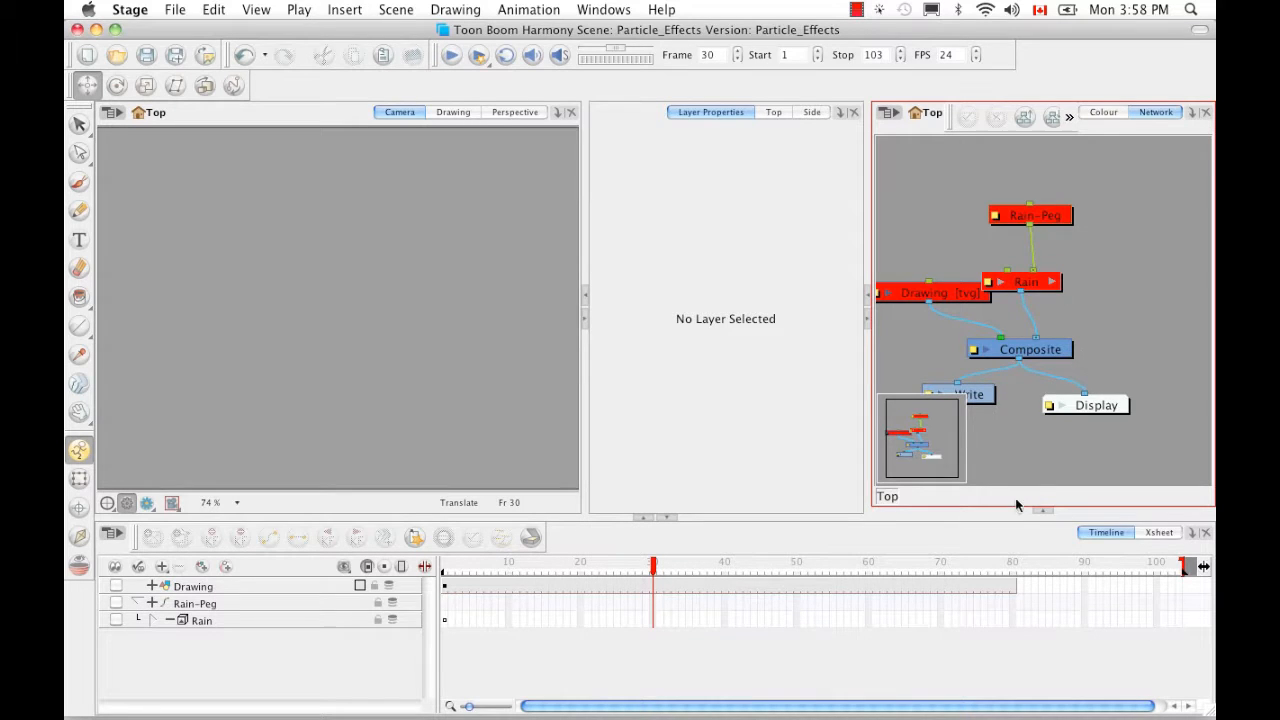
left_click(1040, 510)
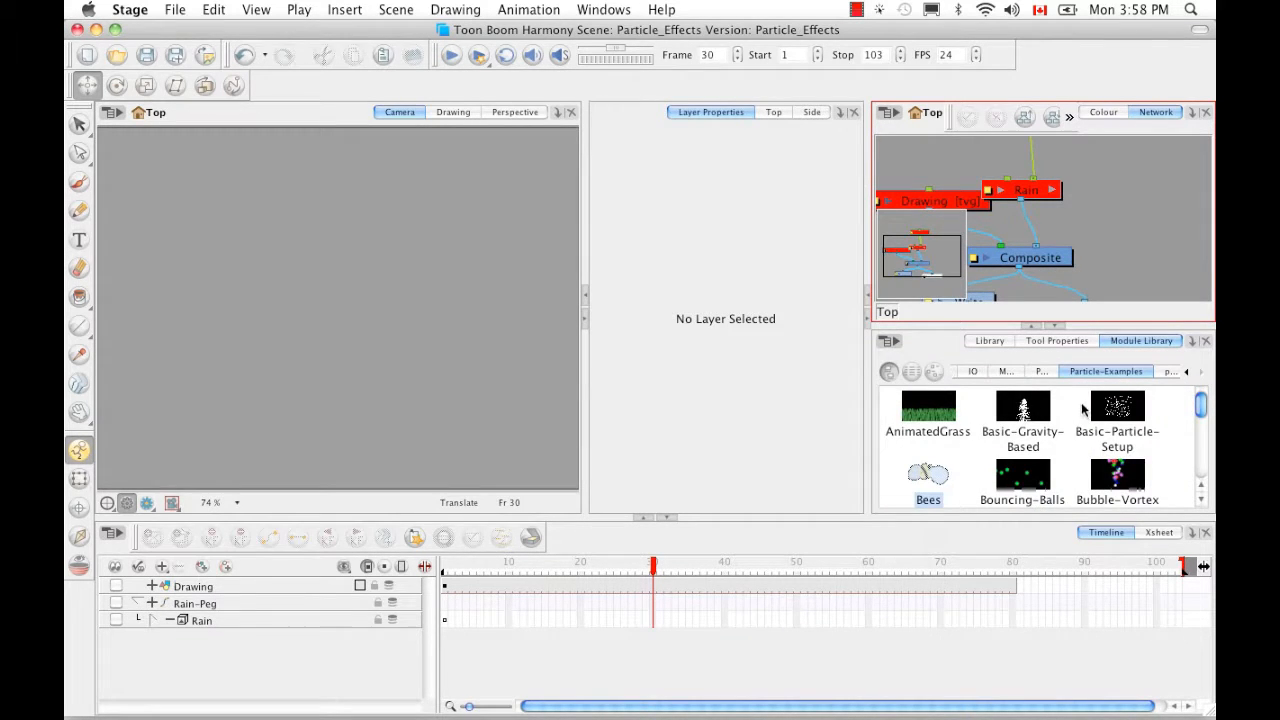
left_click_drag(1200, 405, 1200, 470)
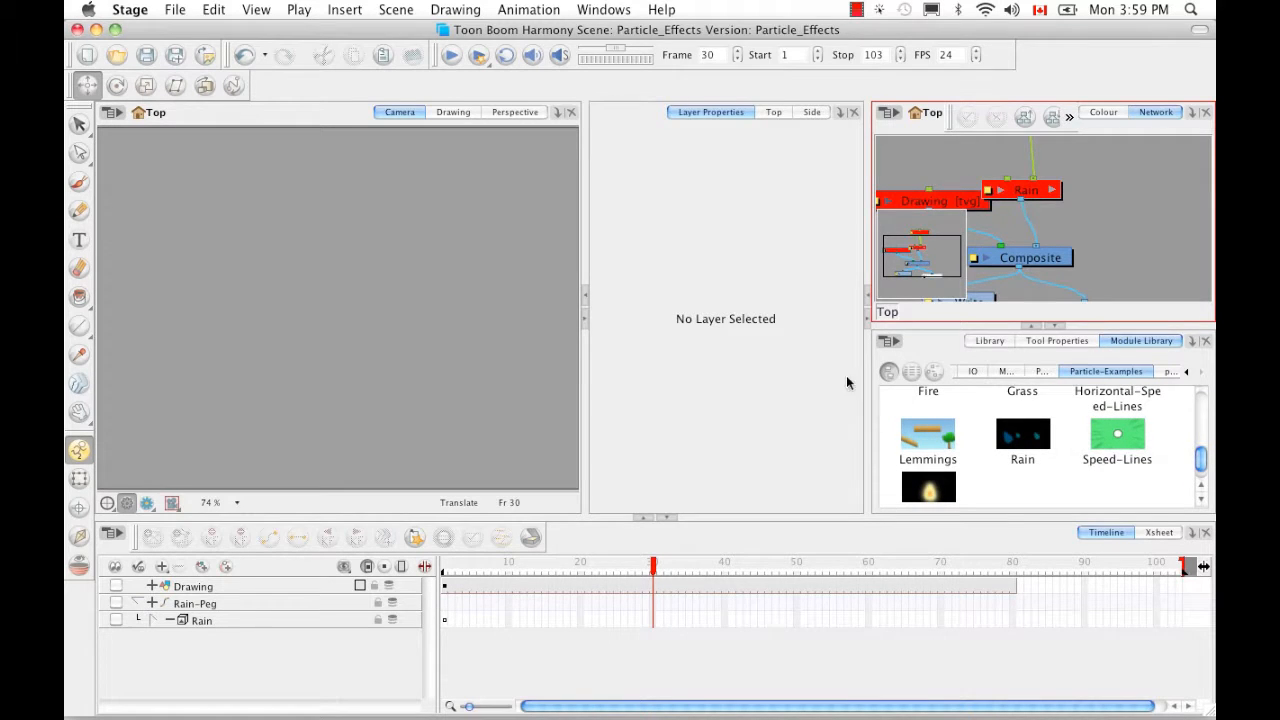
left_click_drag(927, 445, 1147, 218)
left_click(1055, 325)
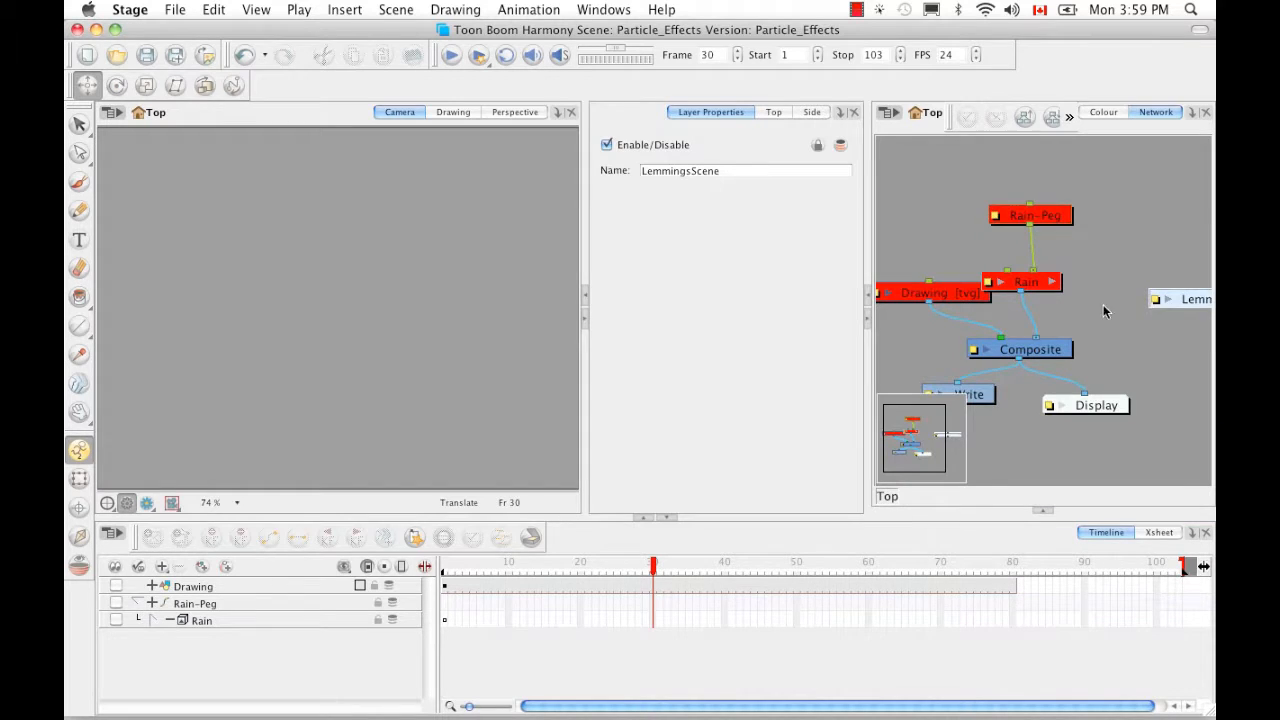
left_click_drag(1172, 298, 1136, 278)
left_click_drag(1095, 318, 1045, 345)
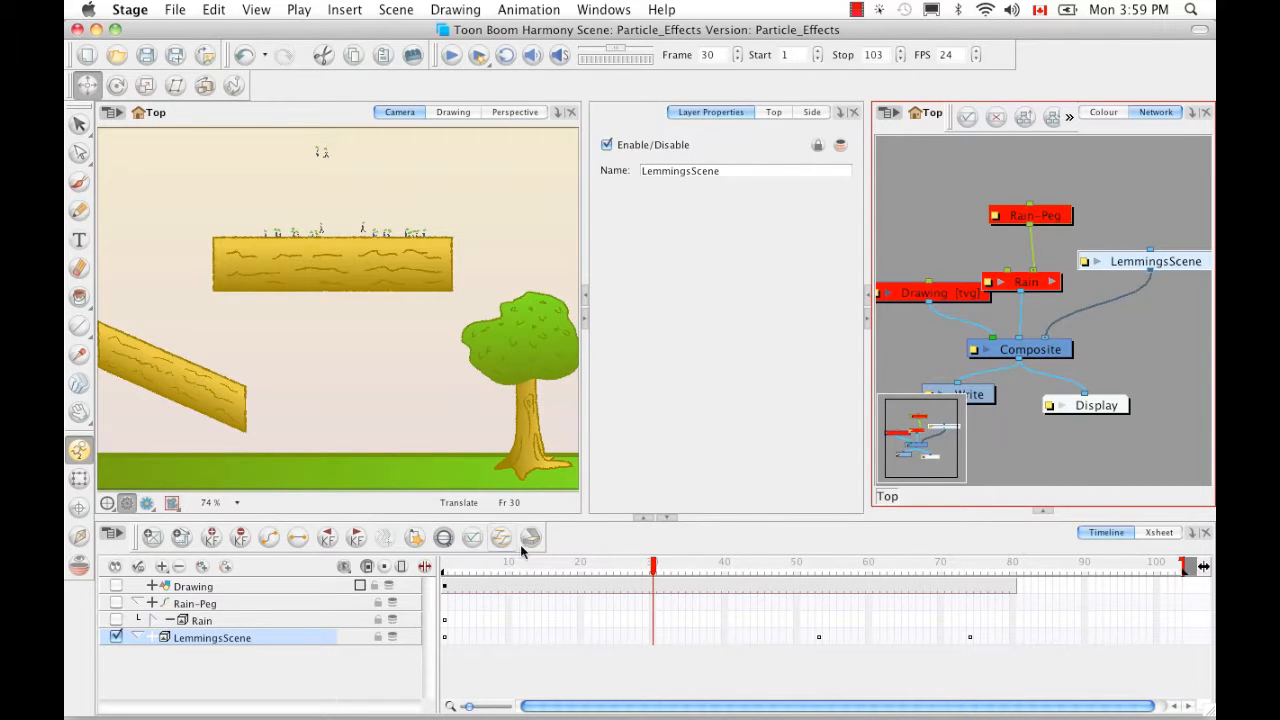
Play the lemmings animation from frame 1, then scrub through it to frame 69
left_click_drag(648, 566, 443, 566)
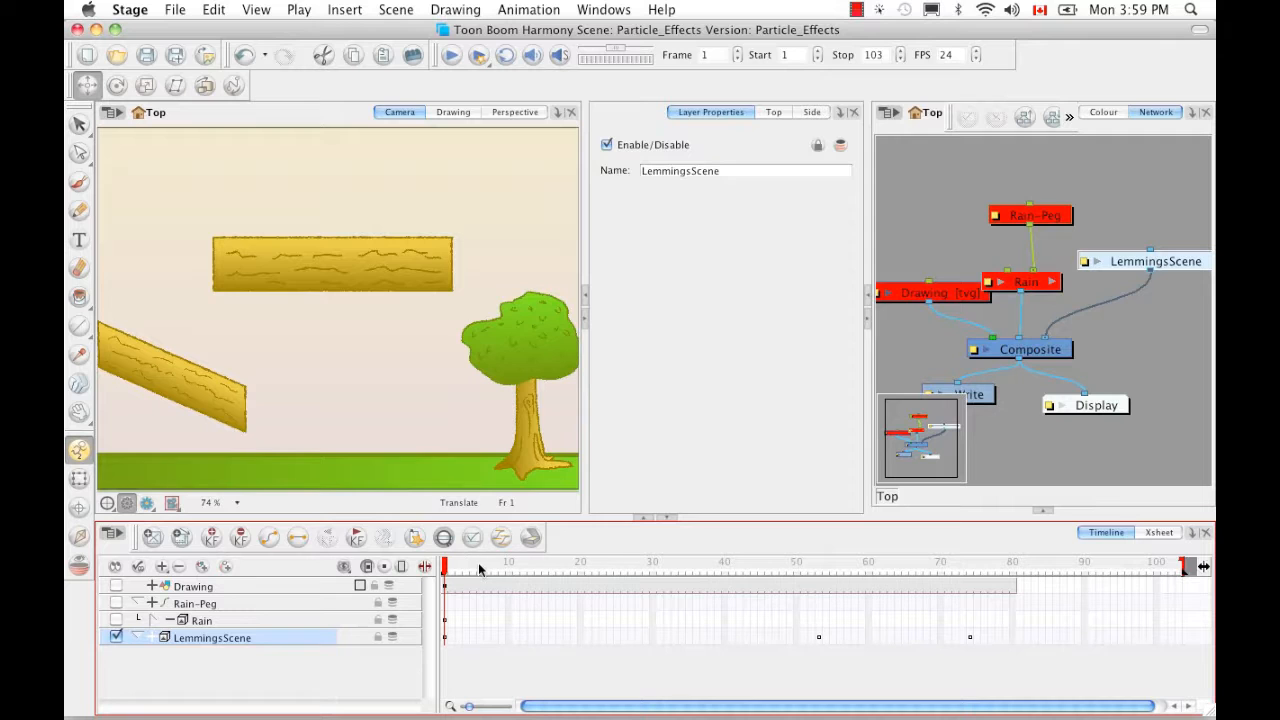
left_click(451, 56)
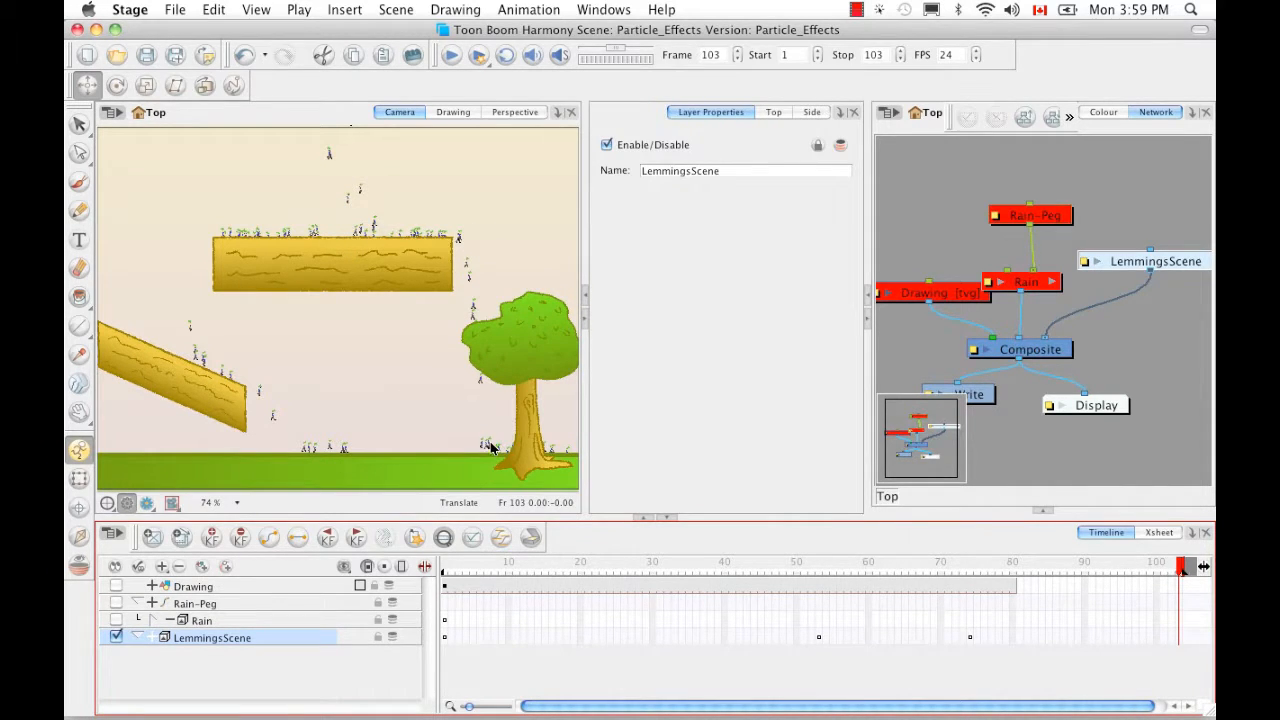
left_click_drag(445, 567, 928, 555)
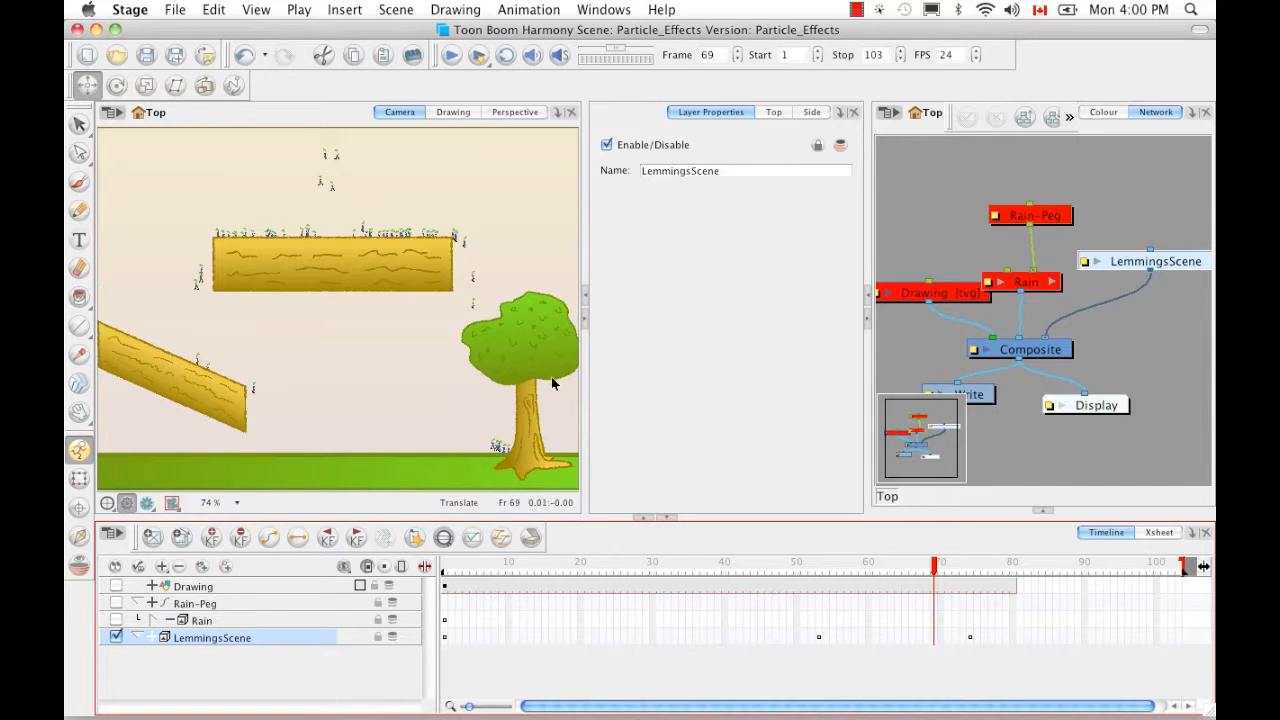
Expand LemmingsScene and its Lemmings_ParticleGroup_ layers in the timeline and select the Lemming_1 drawing layer
left_click(139, 638)
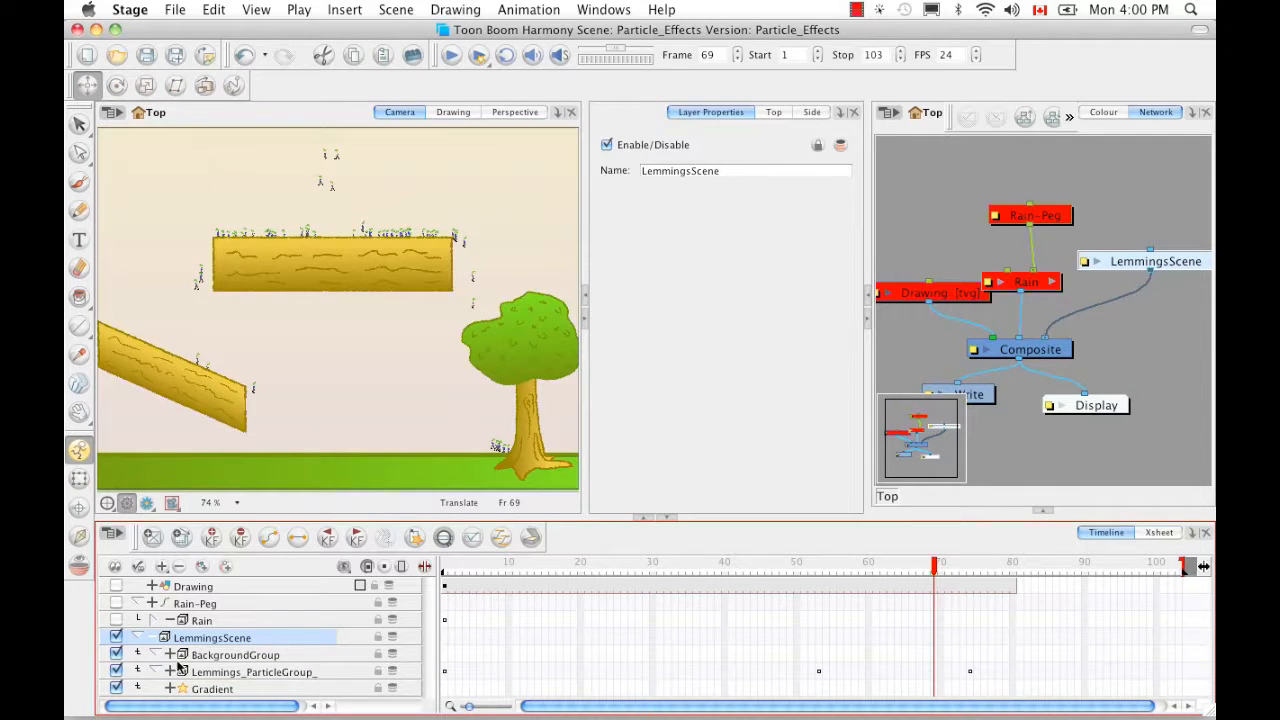
left_click(169, 674)
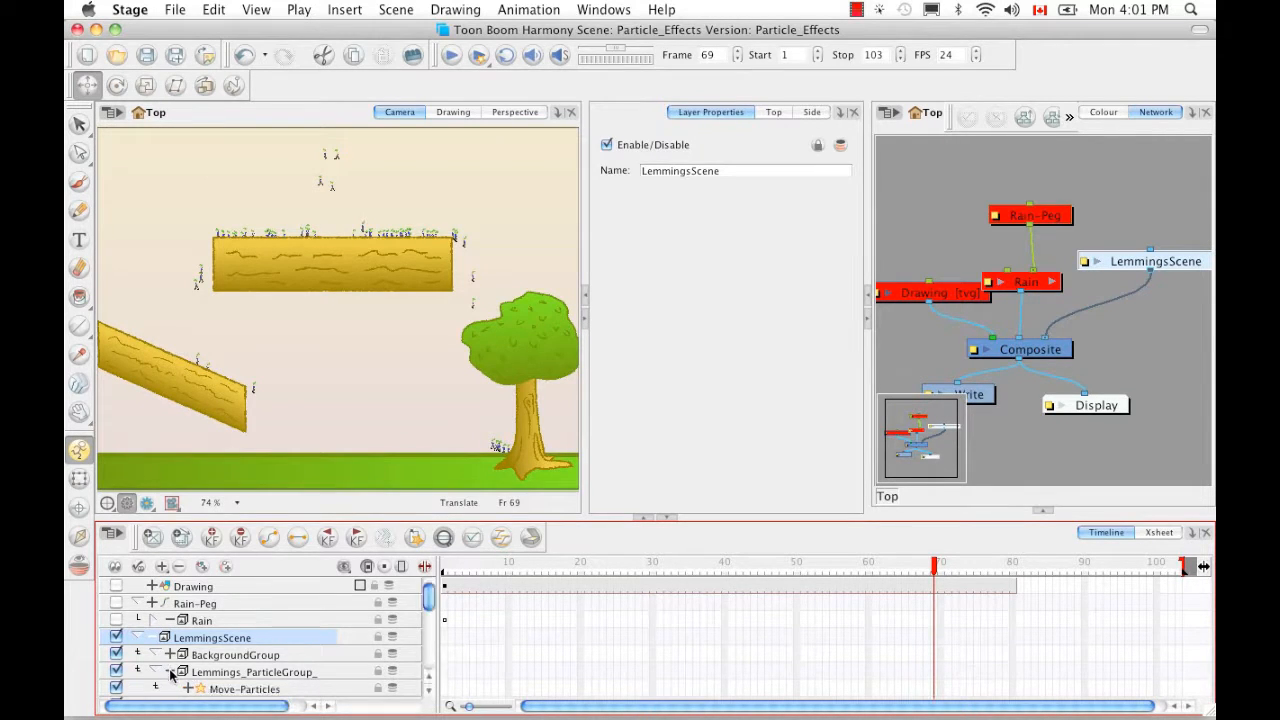
left_click(190, 677)
left_click_drag(428, 598, 428, 645)
left_click(265, 661)
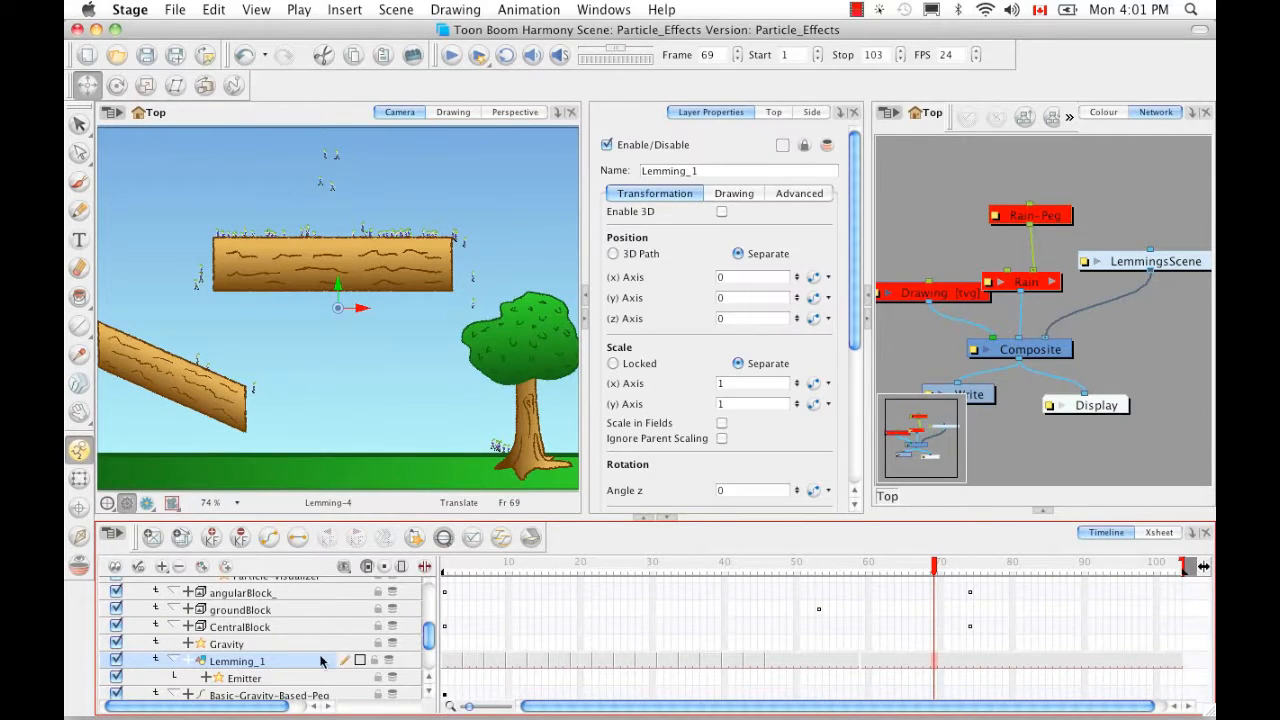
Show Lemming_1 enlarged in the Drawing view from frame 1 and scrub through its walk cycle
left_click_drag(938, 568, 444, 568)
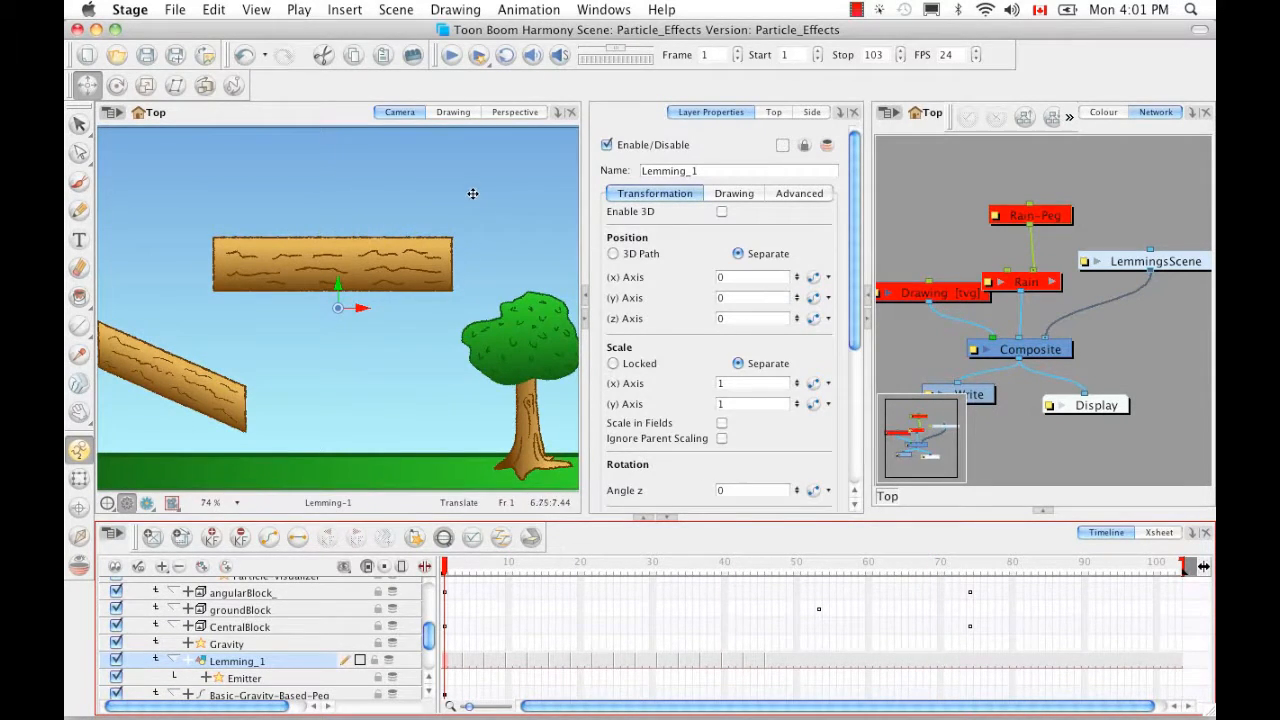
left_click(453, 112)
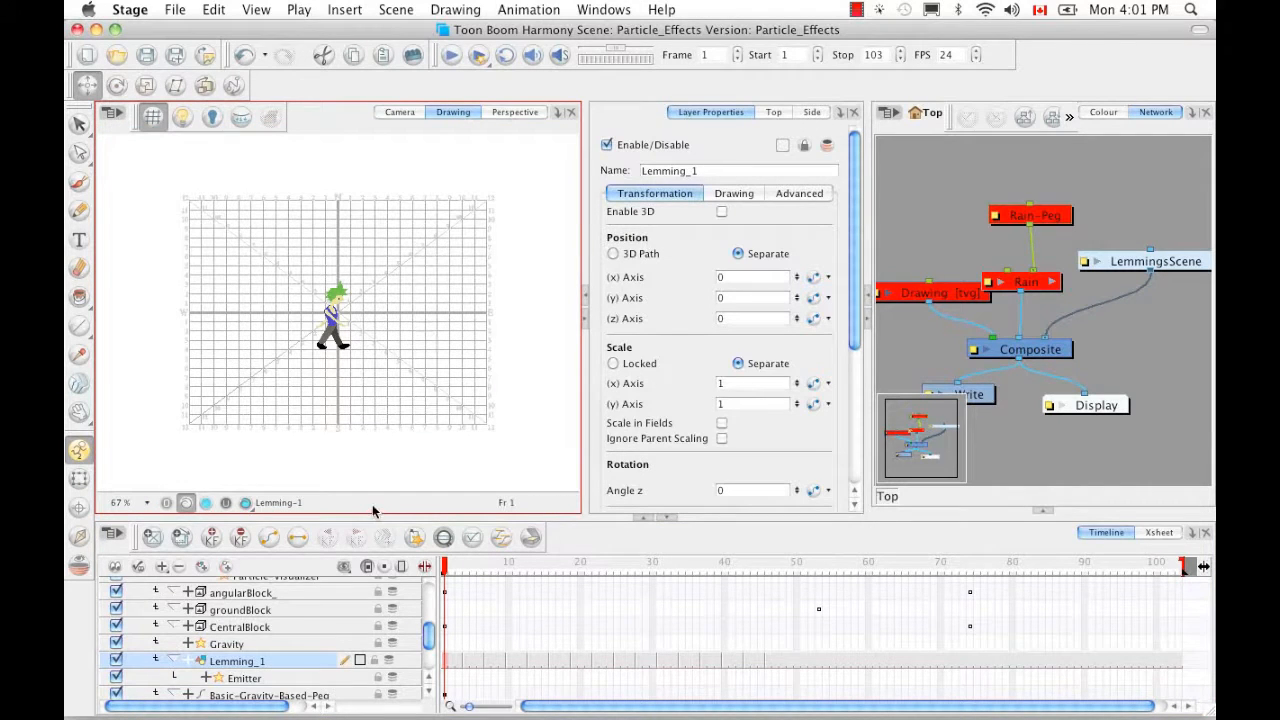
key("2")
key("2")
key("2")
key("2")
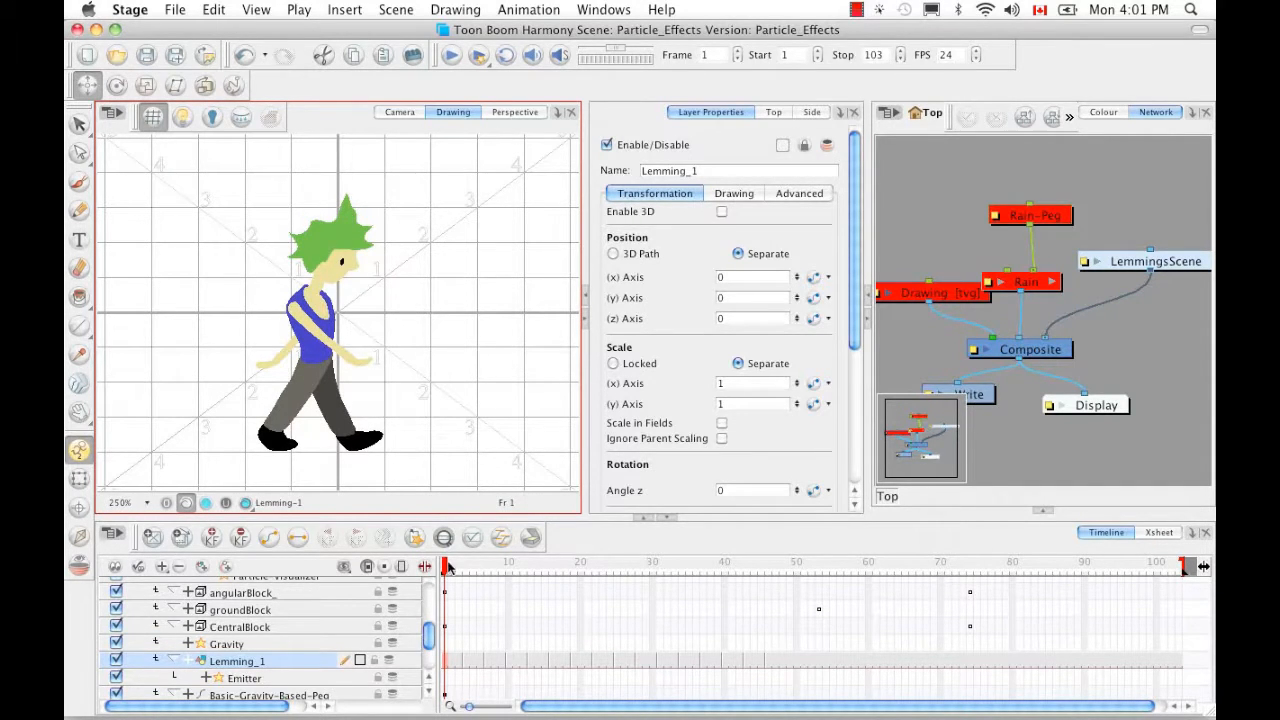
left_click_drag(447, 568, 545, 562)
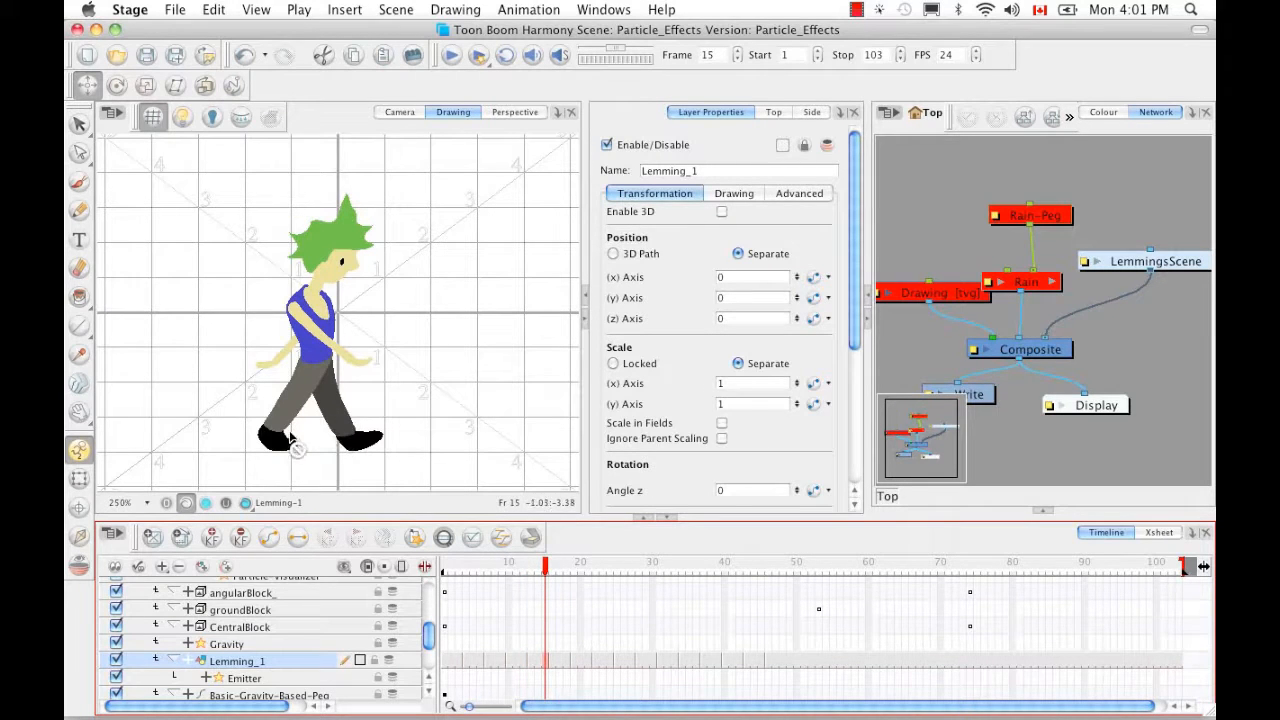
left_click_drag(540, 566, 471, 563)
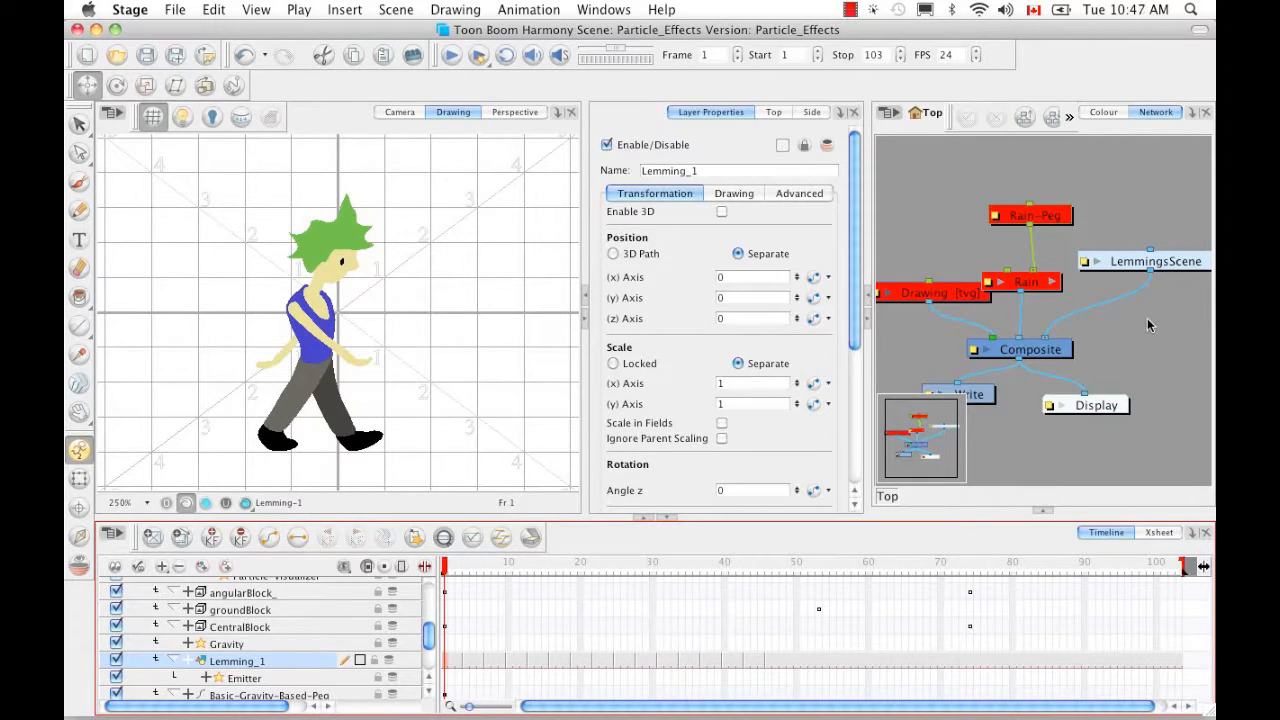
Open the LemmingsScene group in the network and switch back to the Camera view
key("space")
left_click_drag(1162, 308, 1120, 327)
left_click(1172, 280)
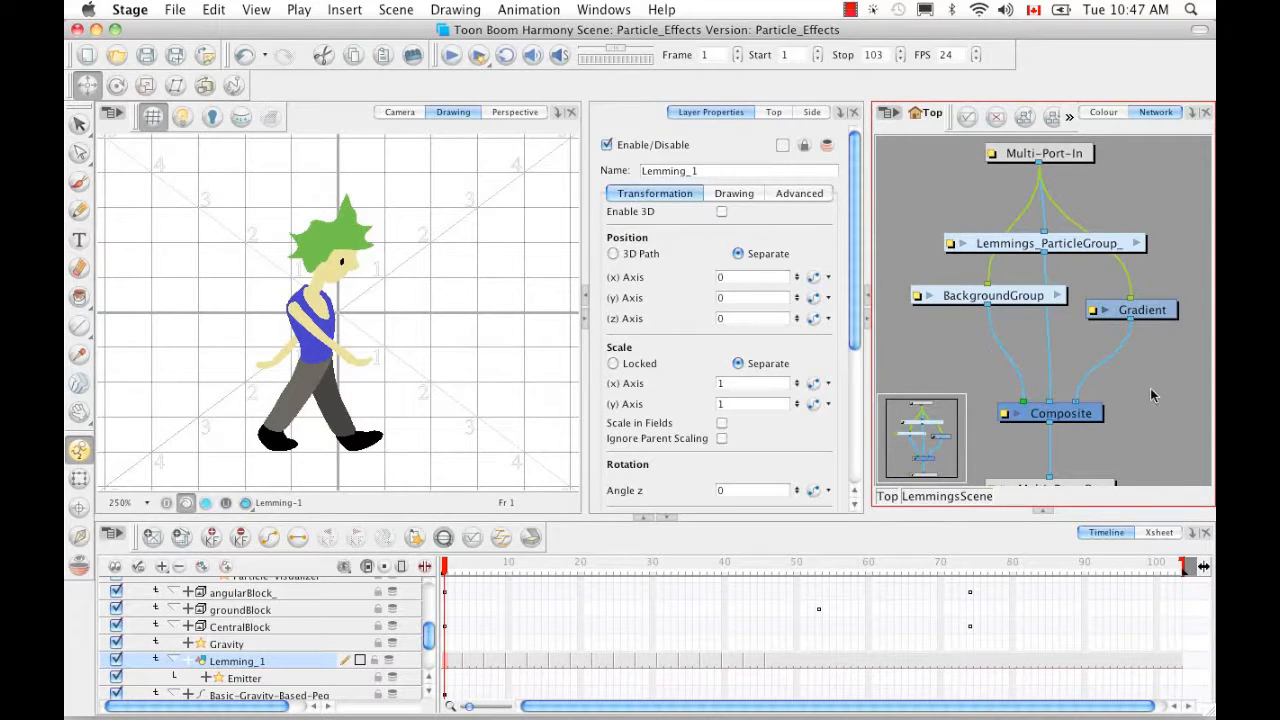
left_click(399, 114)
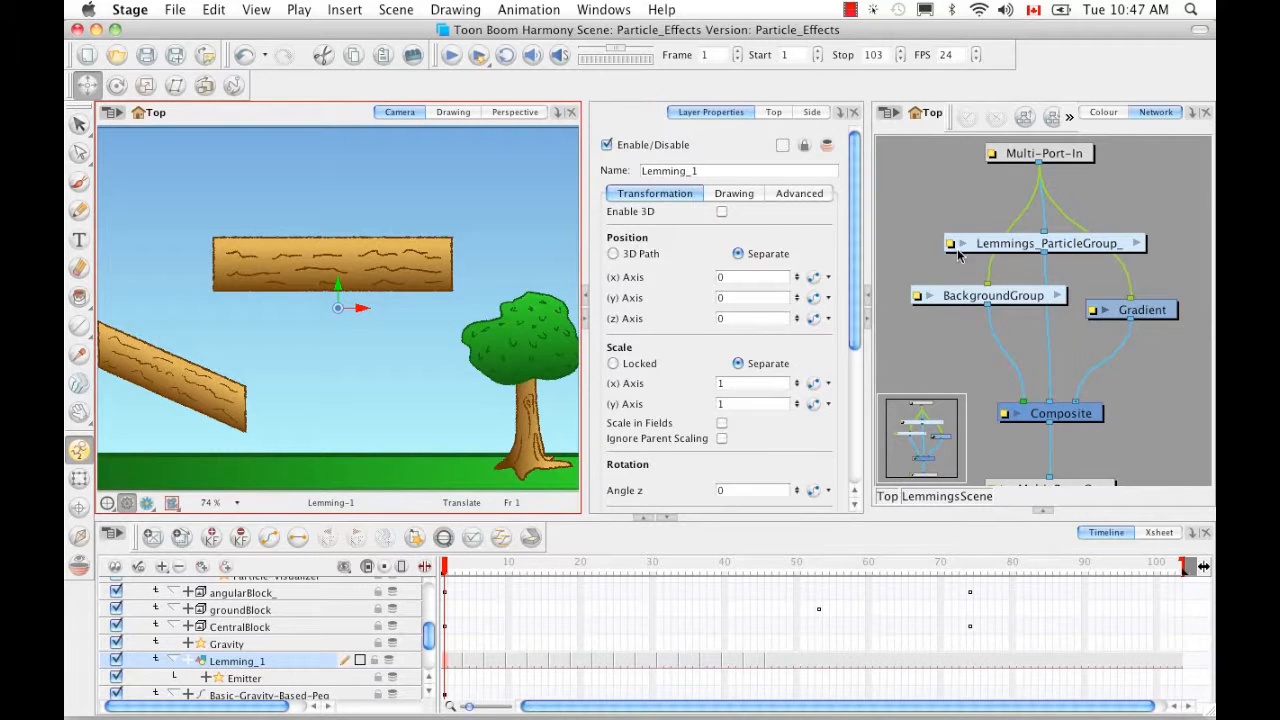
Open the Lemmings_ParticleGroup_ group and examine its whole particle network with nothing selected
left_click(1137, 245)
key("space")
left_click_drag(1110, 336, 1068, 354)
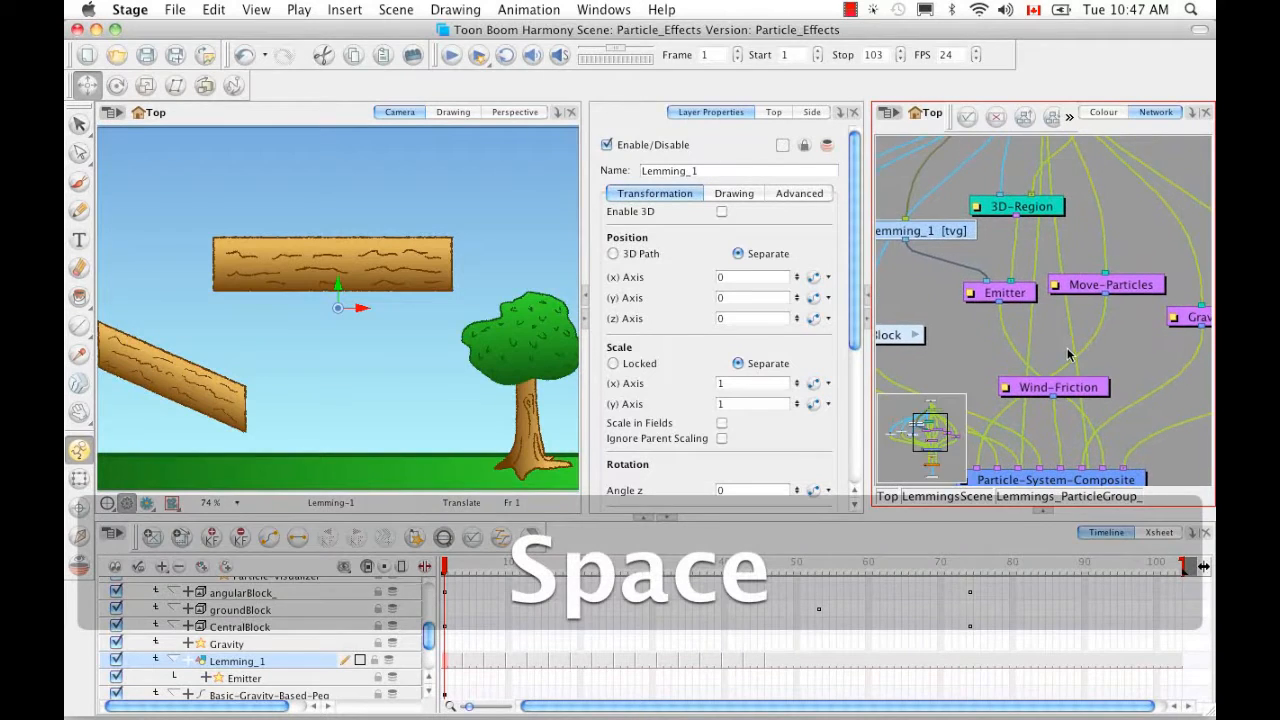
key("1")
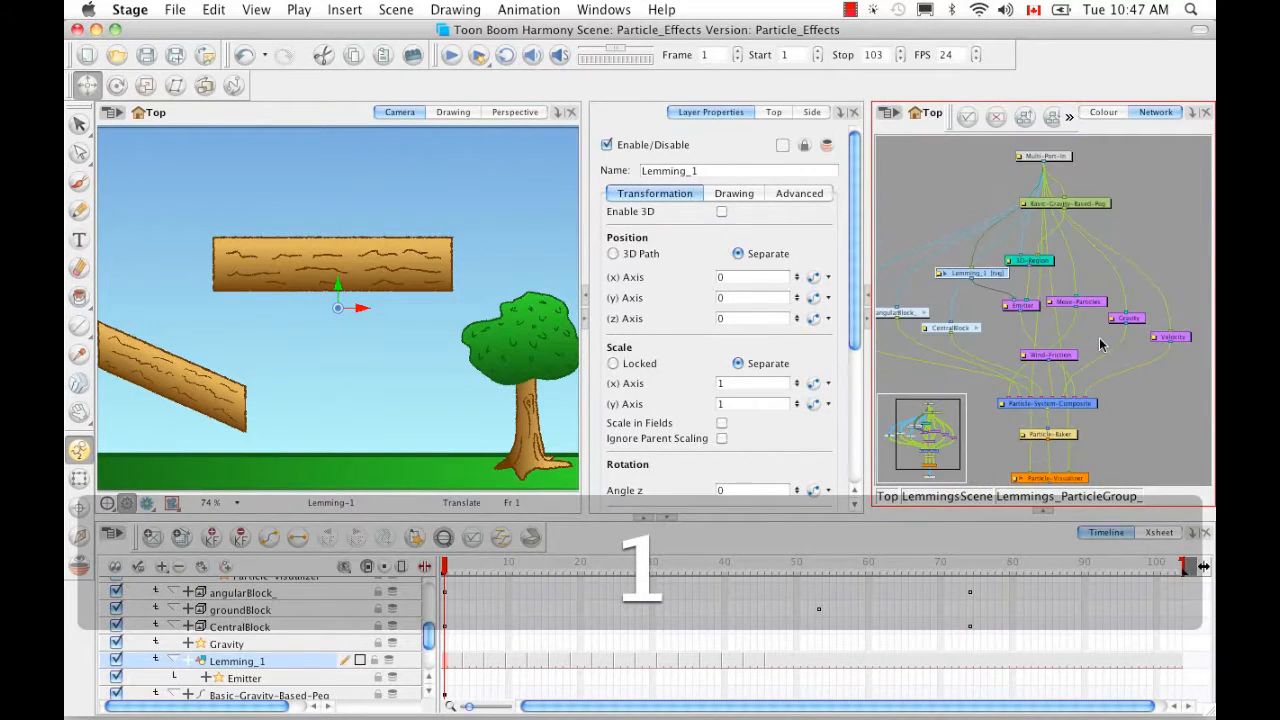
key("1")
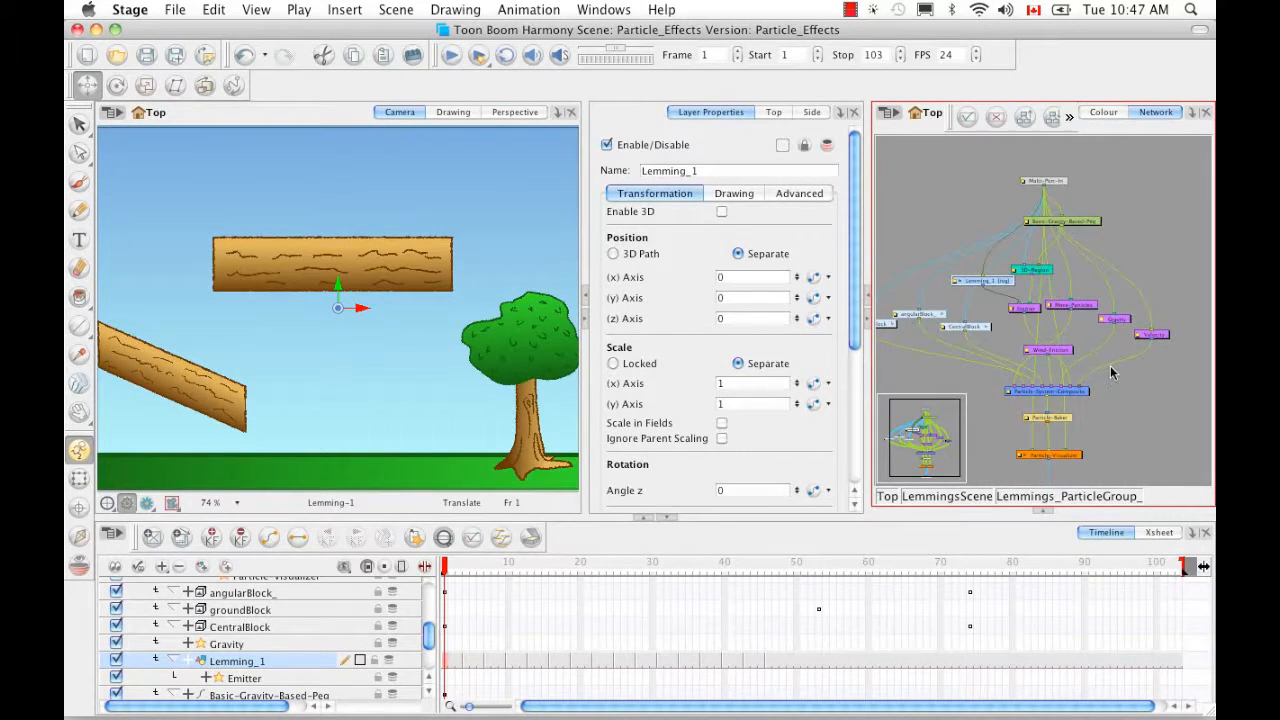
key("space")
left_click_drag(1110, 372, 1135, 347)
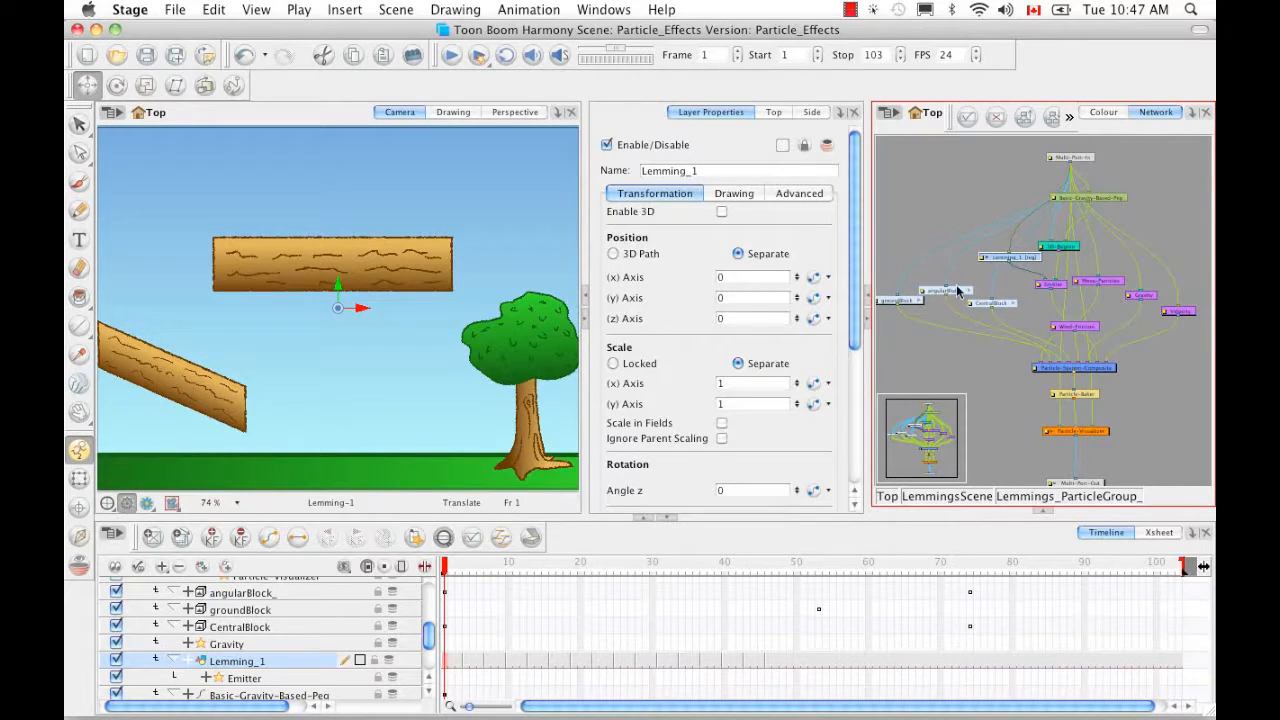
left_click(978, 369)
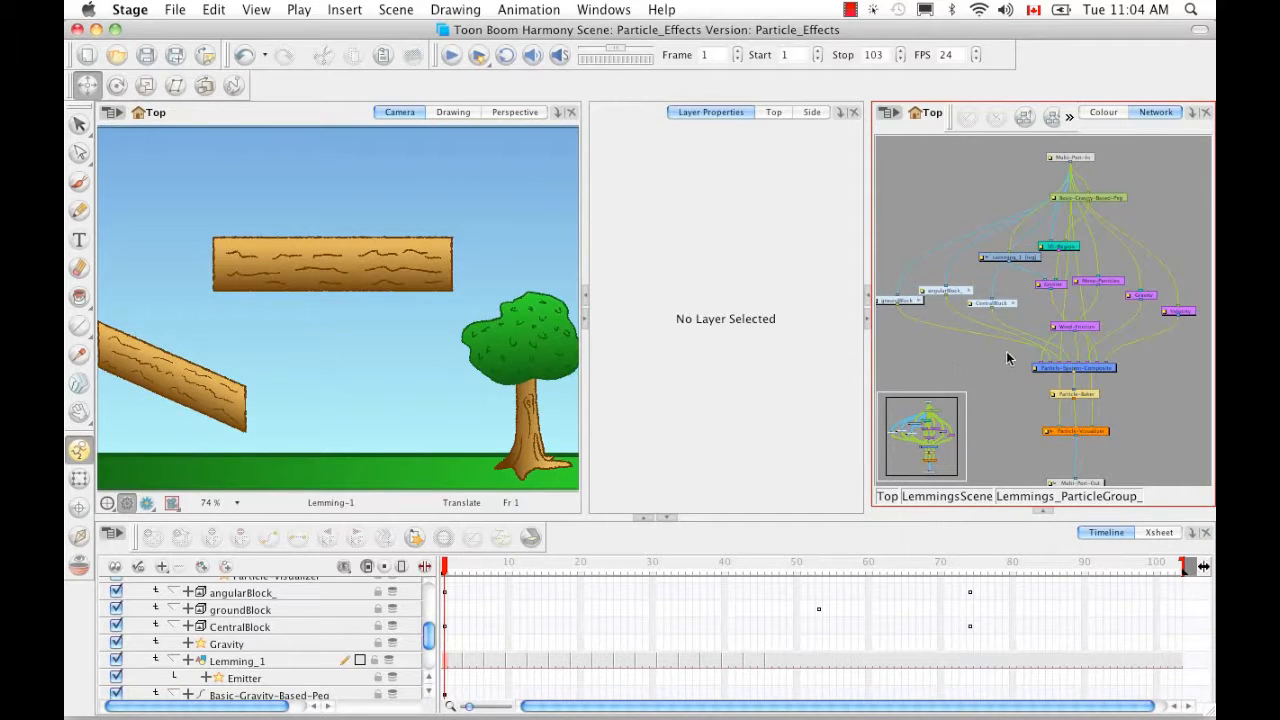
Open the CentralBlock group and show the Planar-Region's layer properties
double_click(1013, 306)
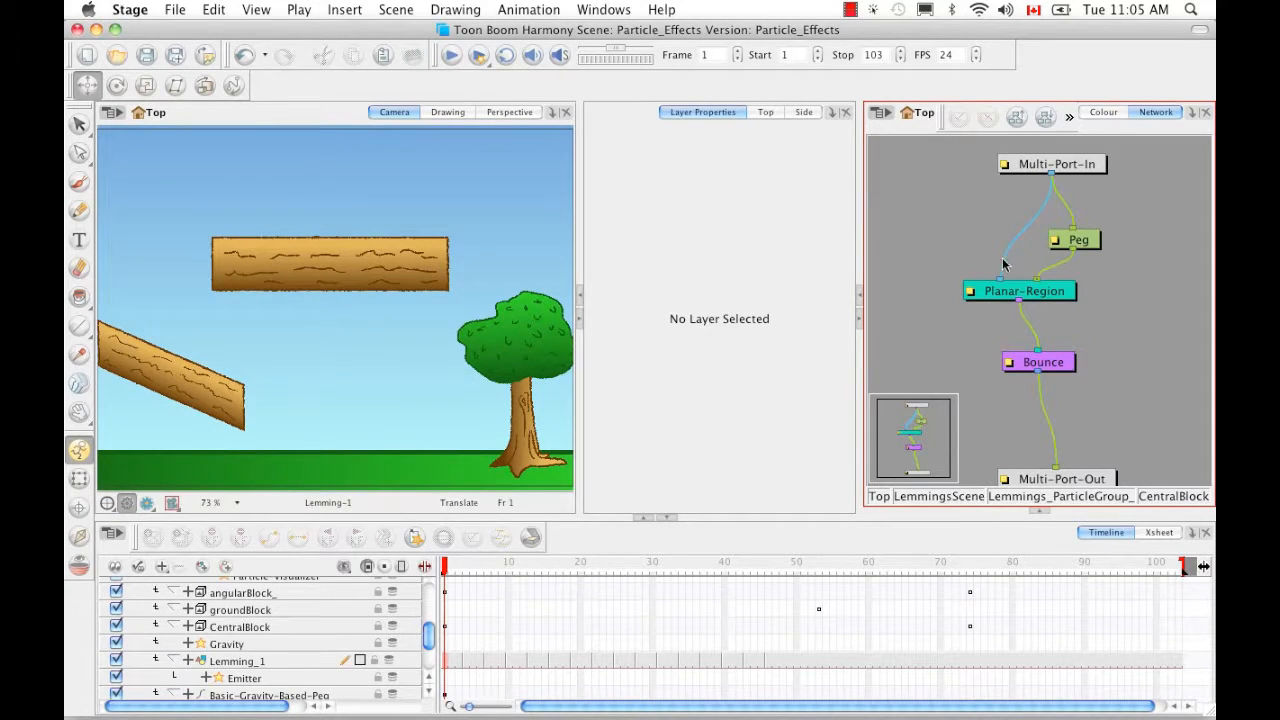
left_click(1104, 504)
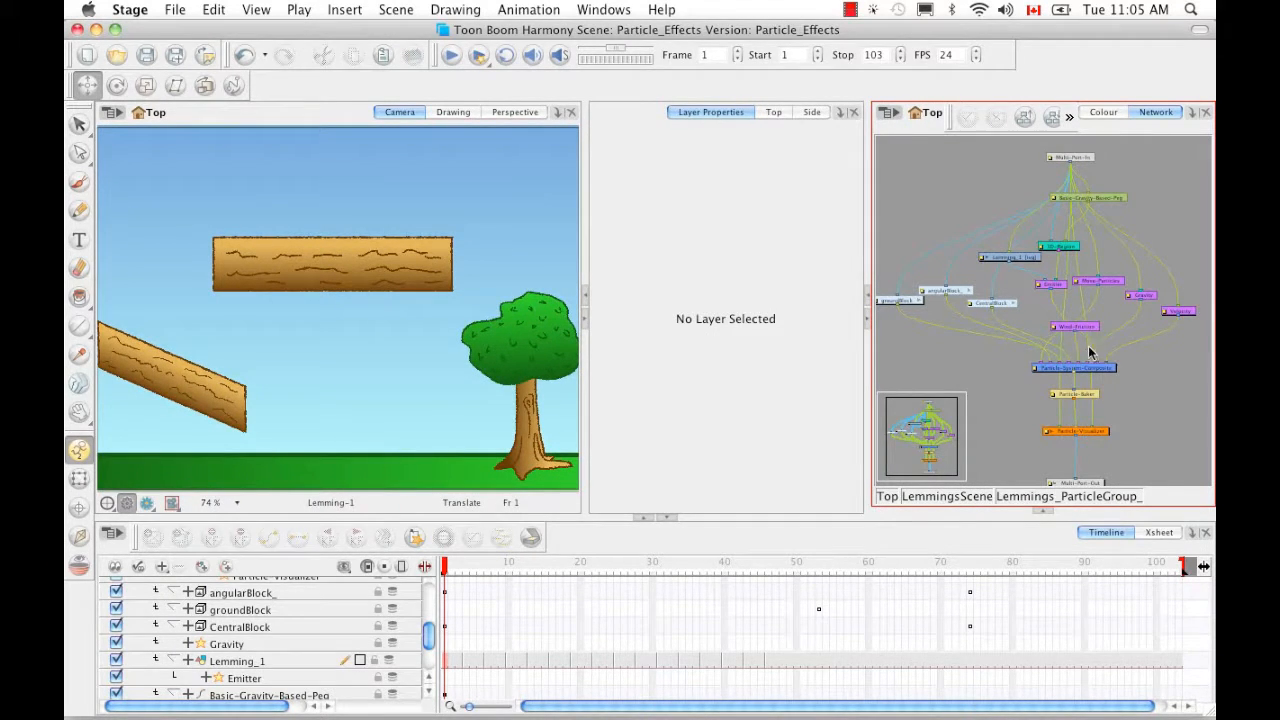
left_click(1014, 307)
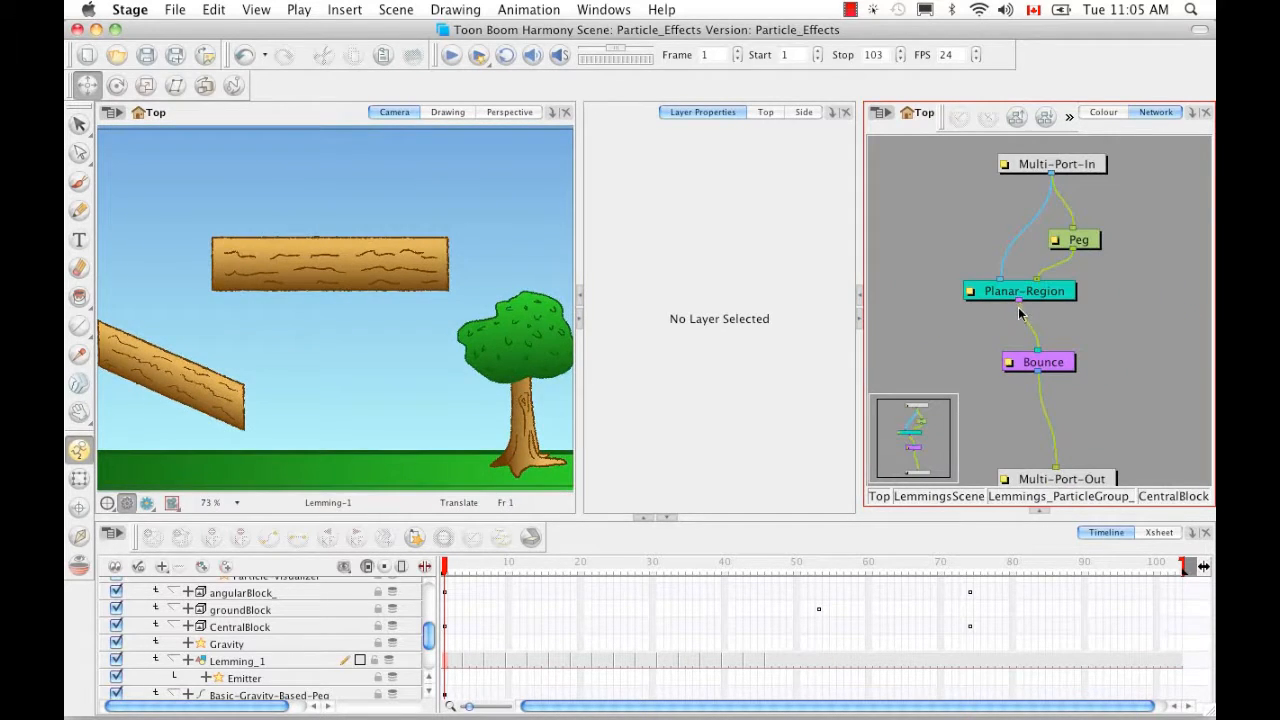
left_click(1050, 300)
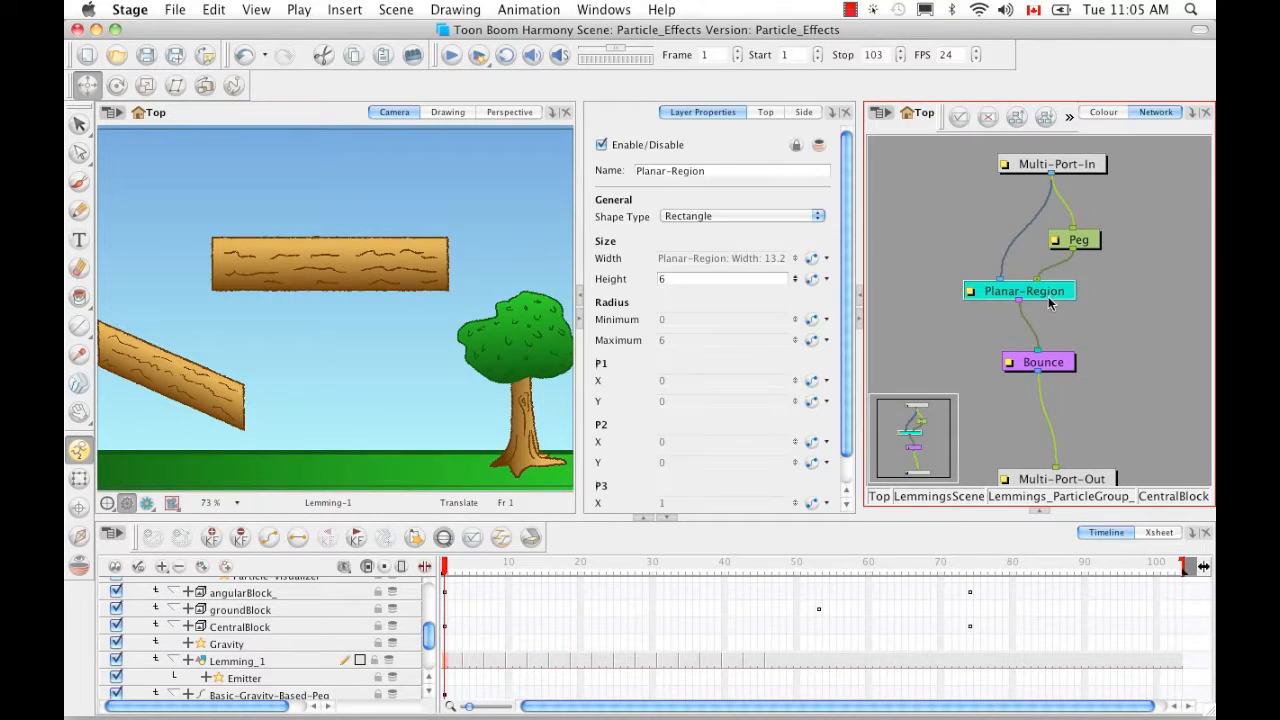
Display the Planar-Region's control in the Camera view and return to the Lemmings_ParticleGroup_ network
left_click(256, 14)
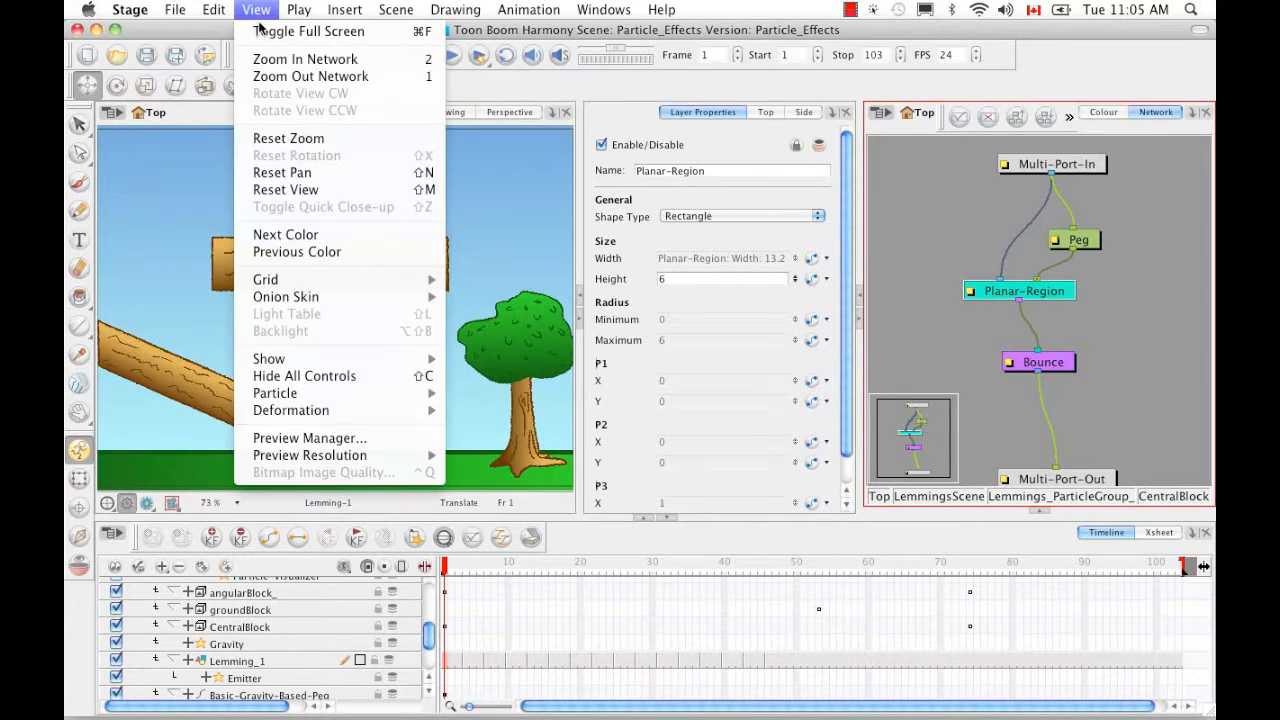
mouse_move(340, 358)
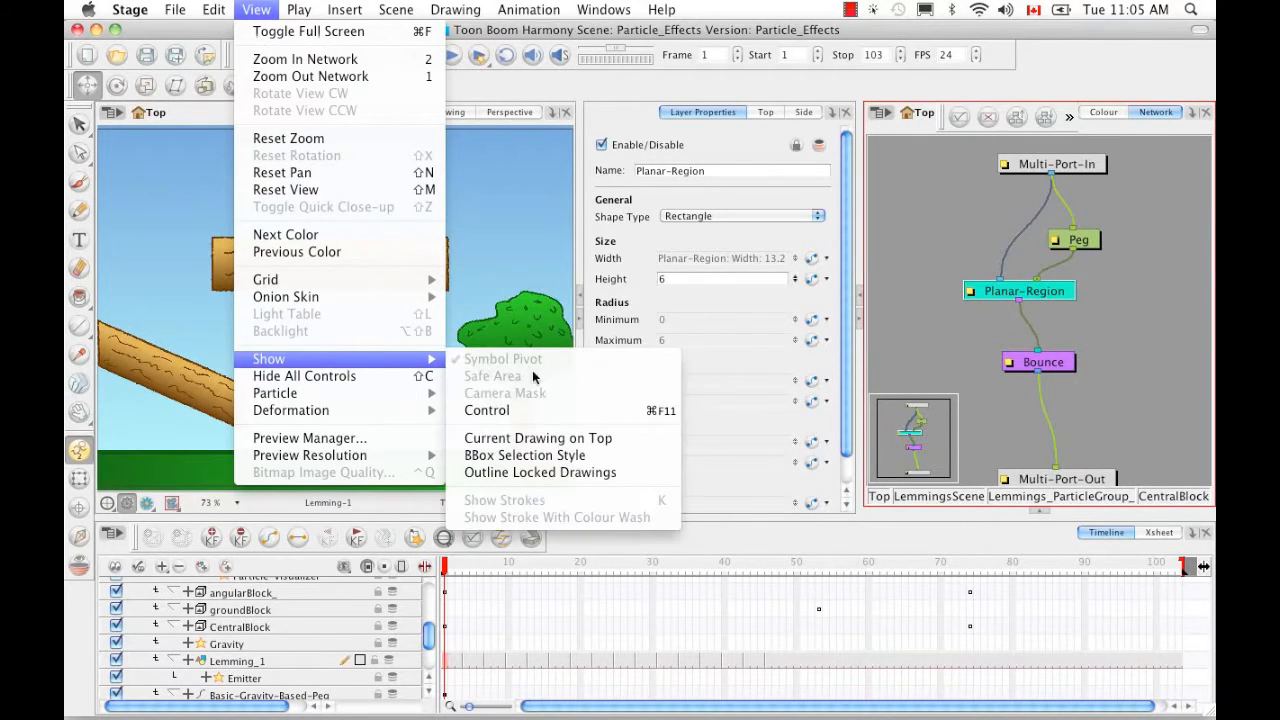
left_click(585, 410)
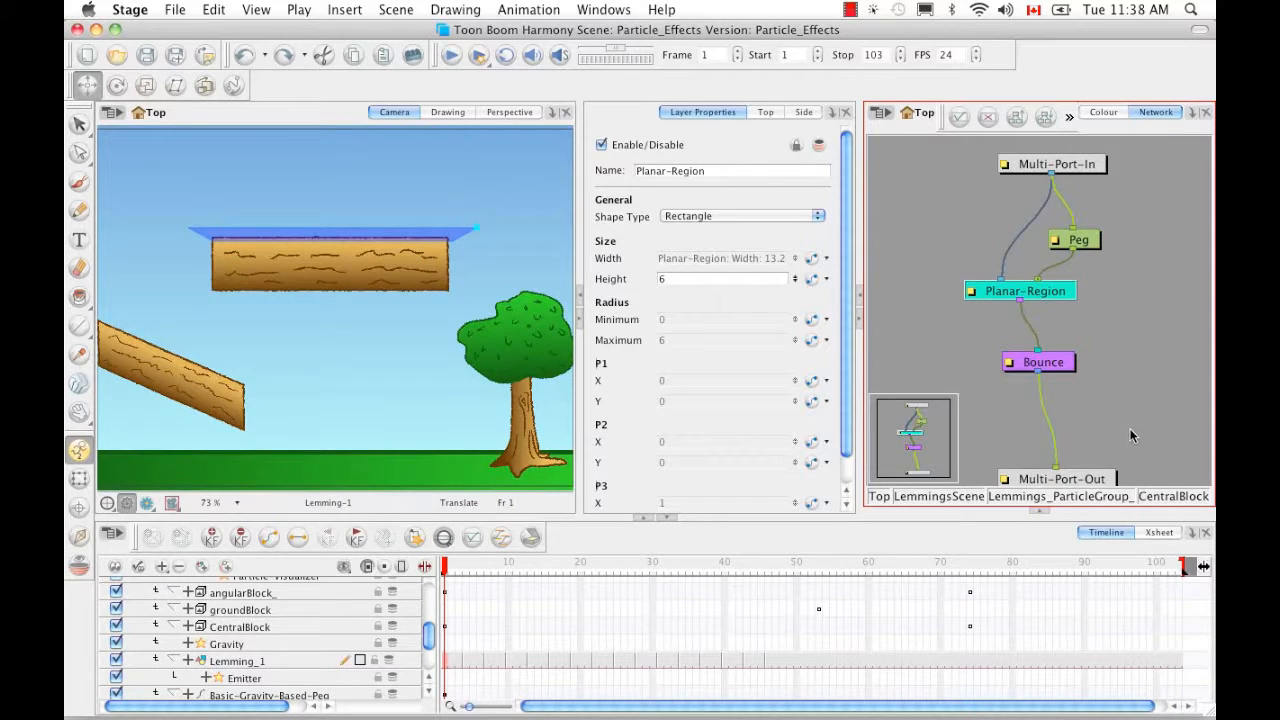
left_click(1076, 500)
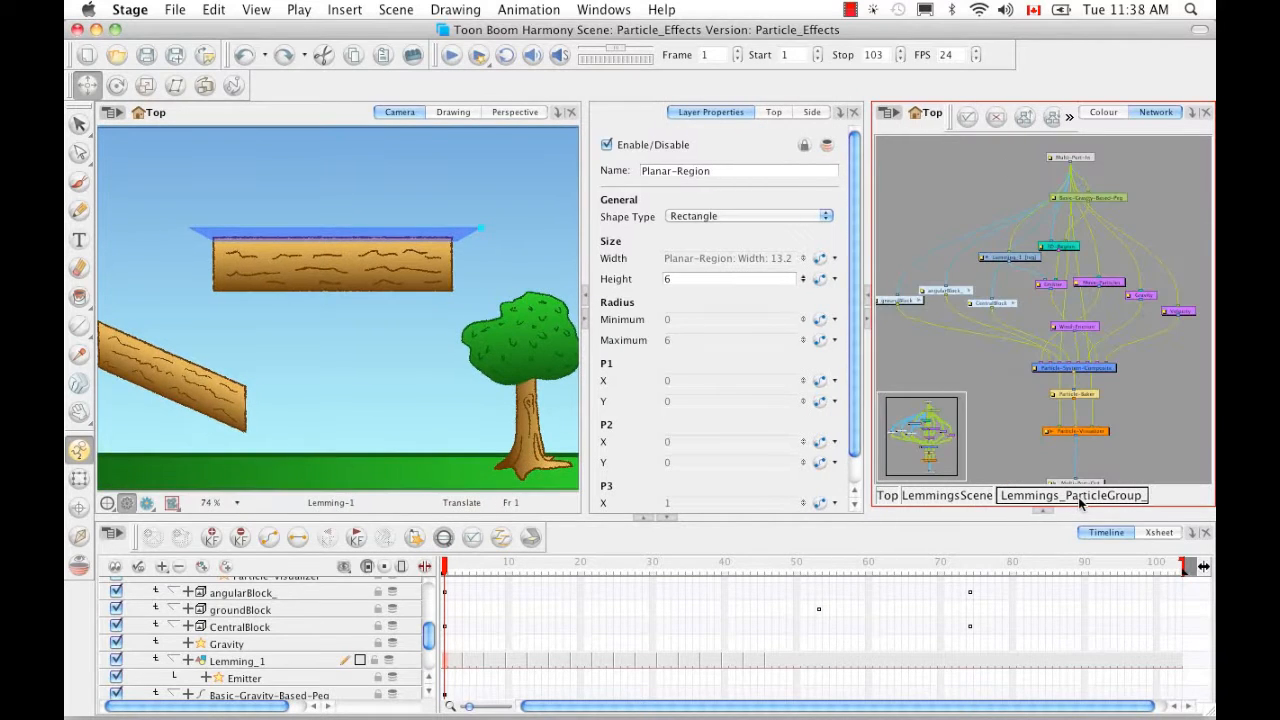
Examine the Emitter's layer properties in the Lemmings_ParticleGroup_ network and return to the top-level network
left_click(1049, 287)
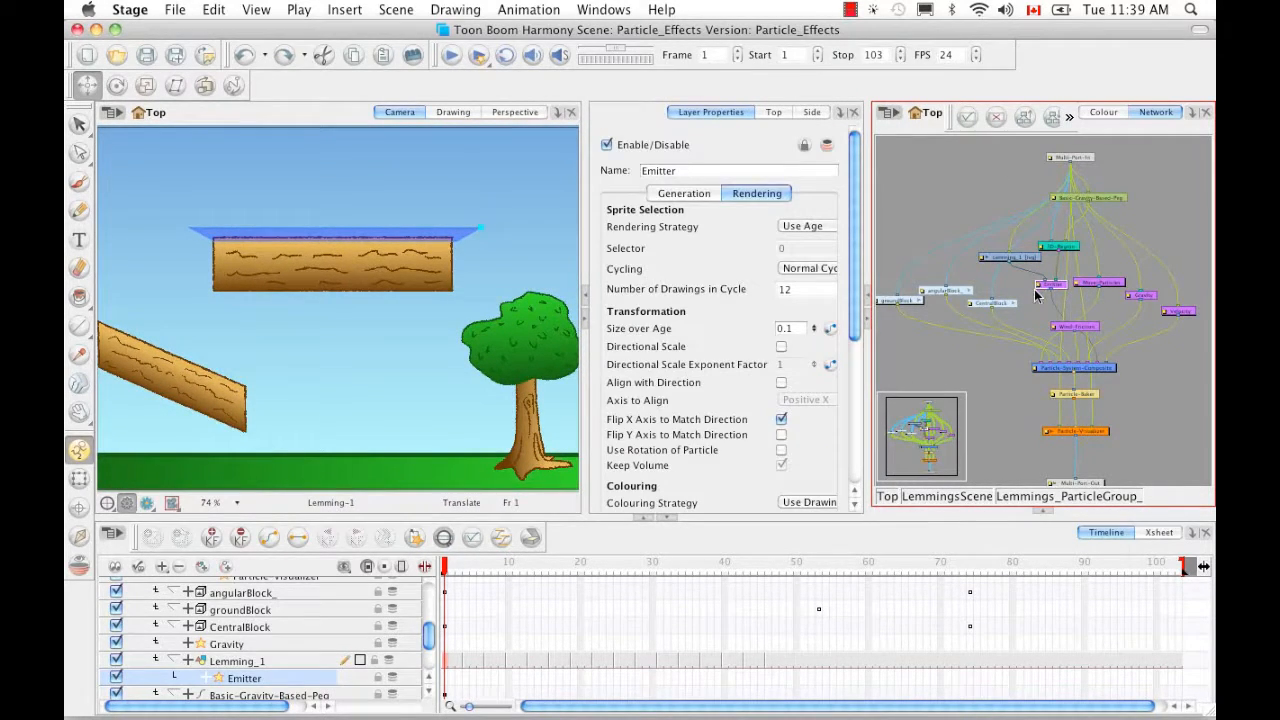
double_click(1031, 295)
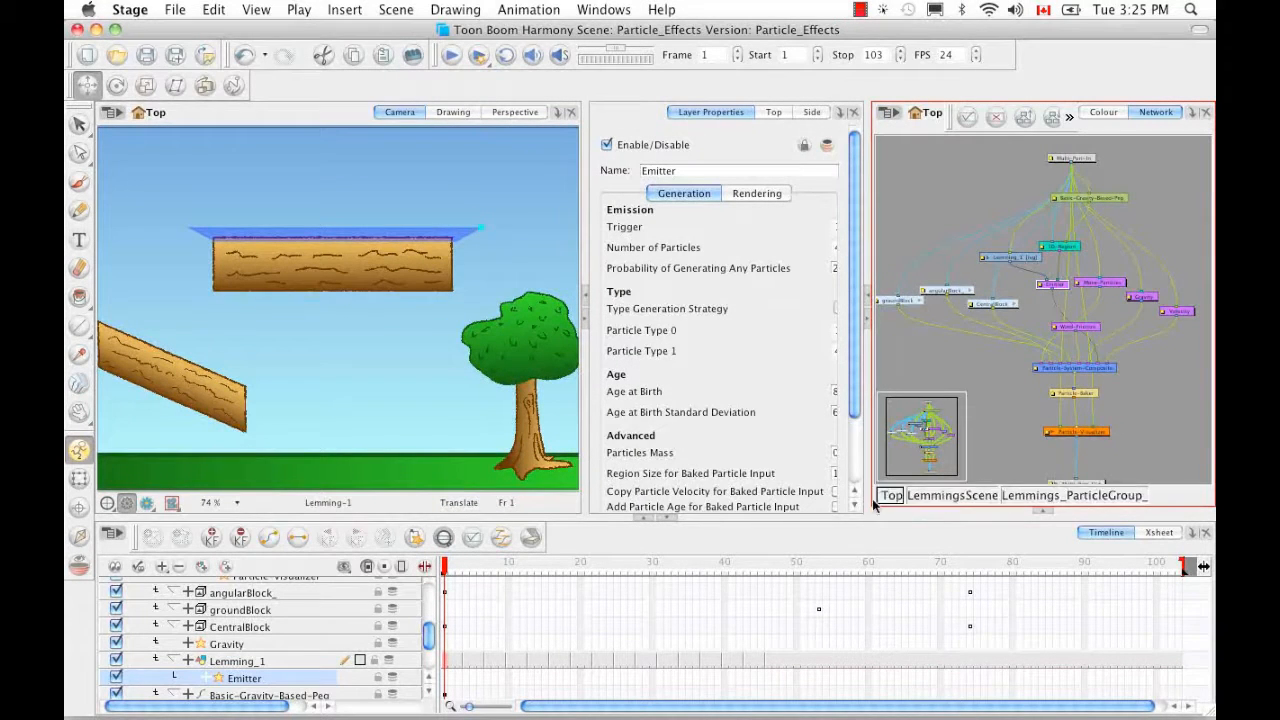
left_click(887, 497)
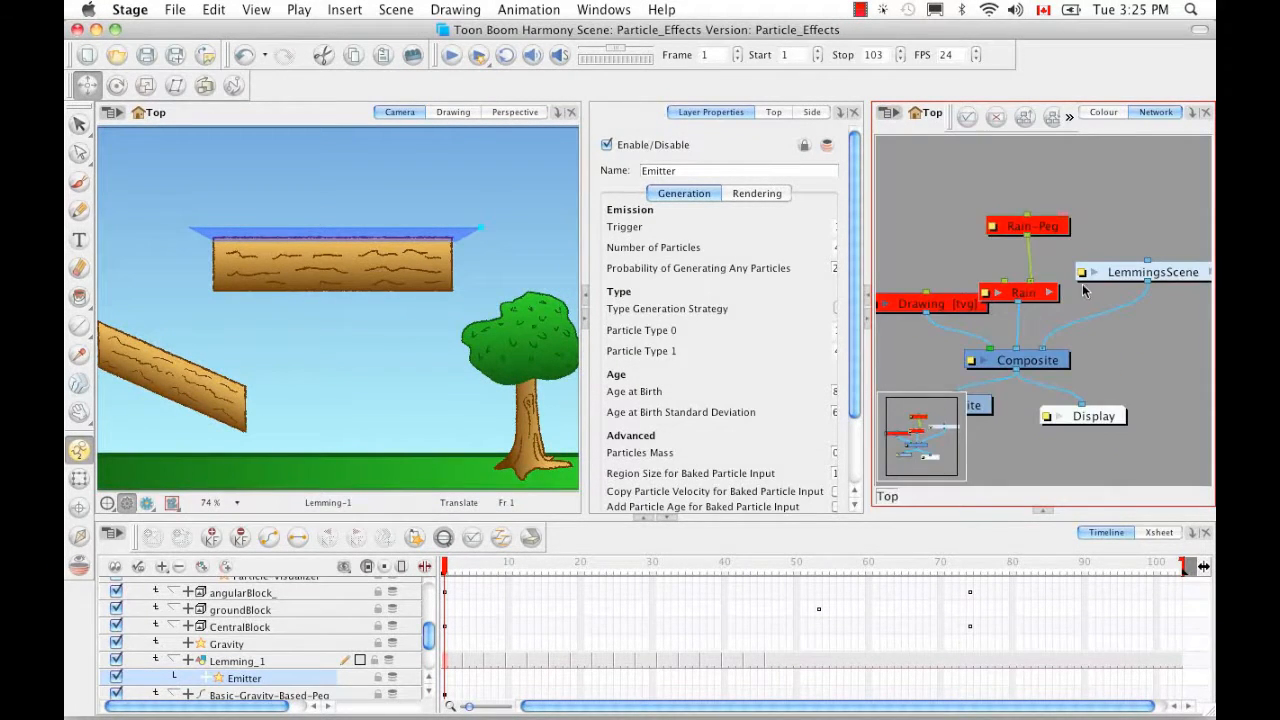
Delete the LemmingsScene group together with its drawing files and element folders
left_click(1135, 273)
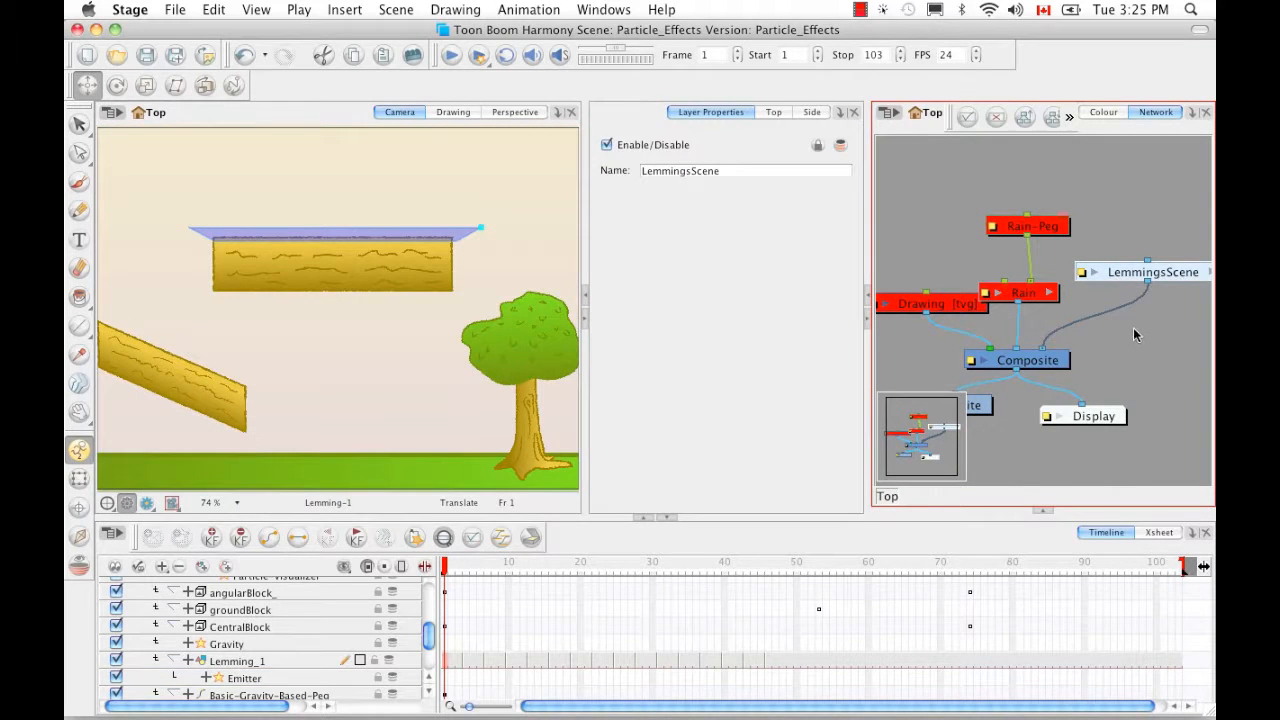
key("BackSpace")
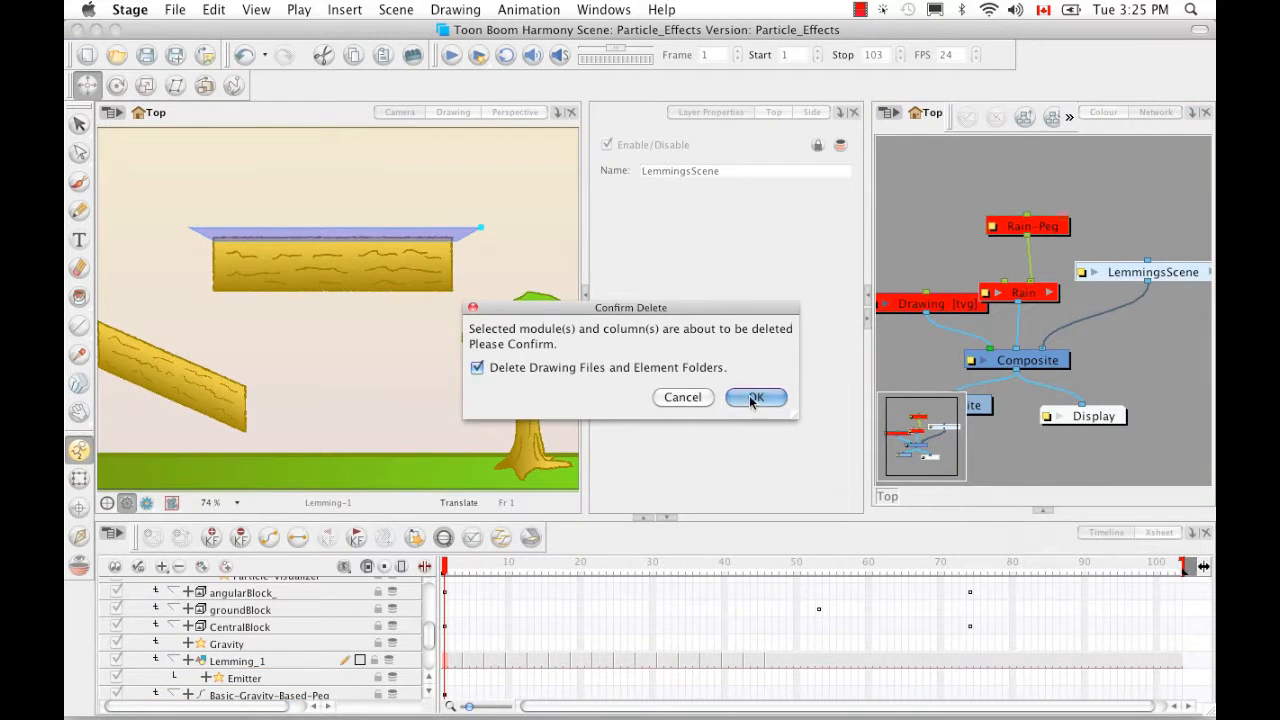
left_click(755, 398)
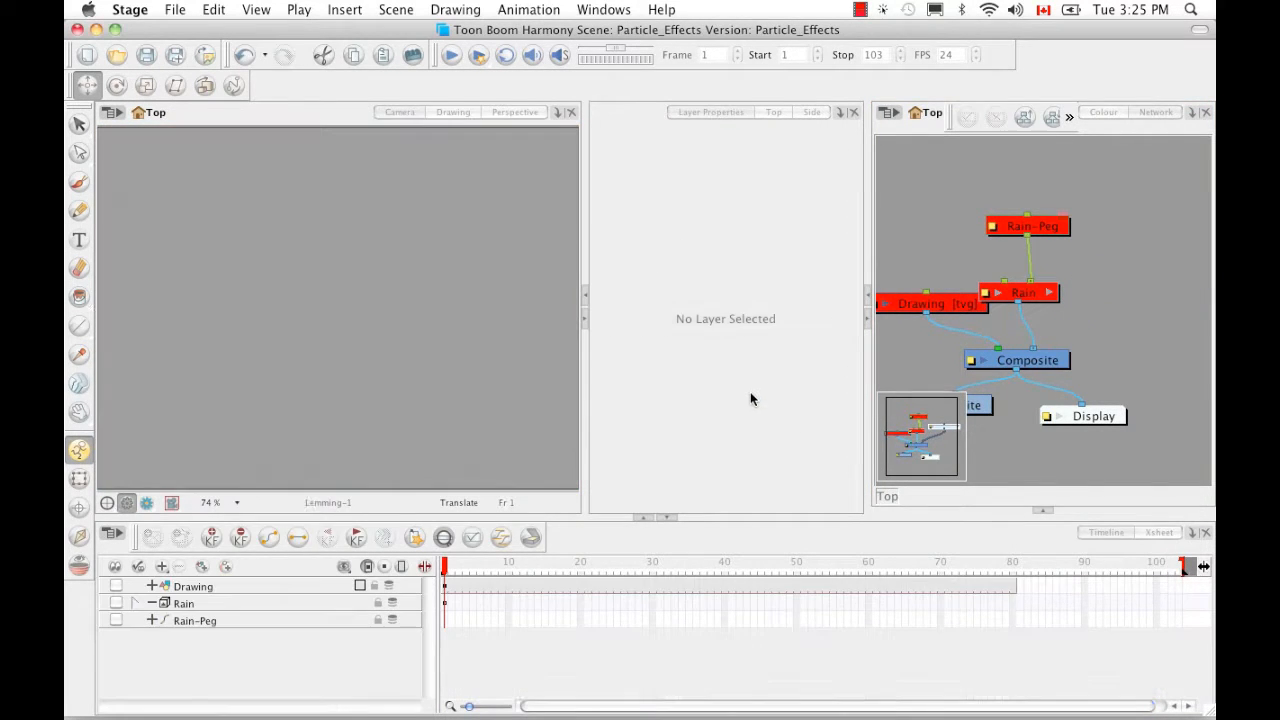
Insert the Fairies particle preset from the Fx category
left_click(354, 10)
mouse_move(371, 155)
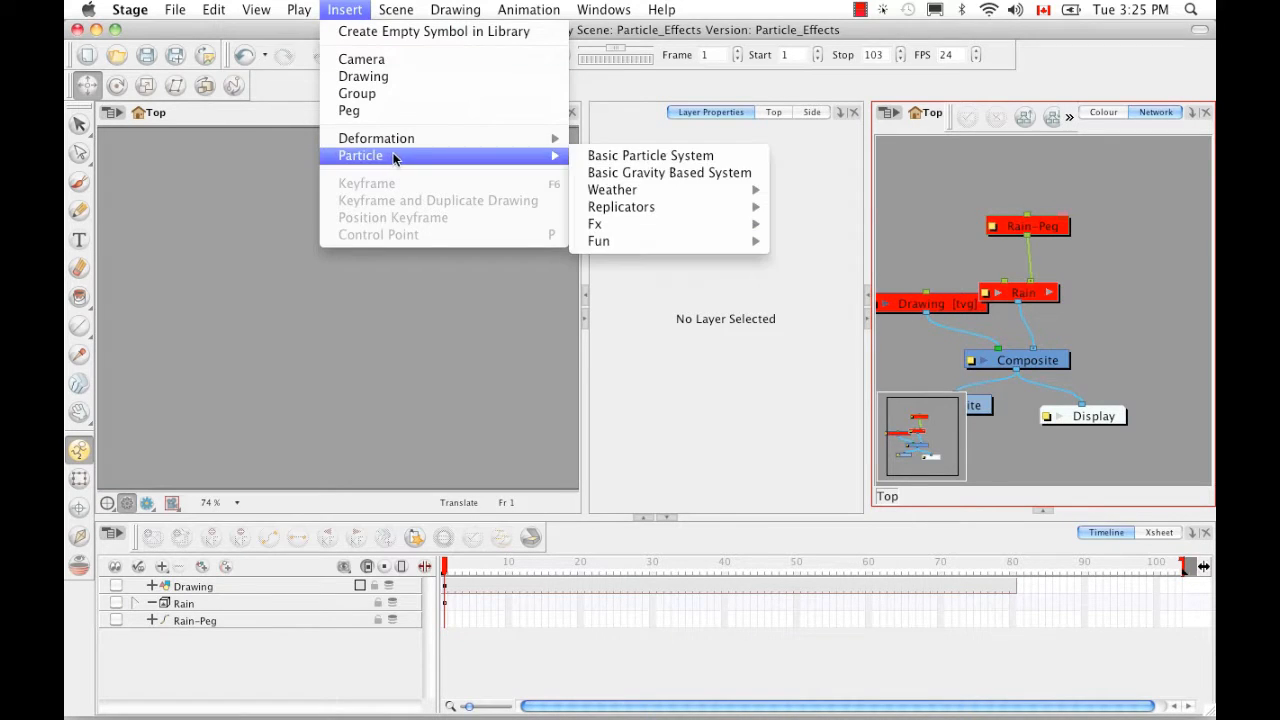
mouse_move(700, 234)
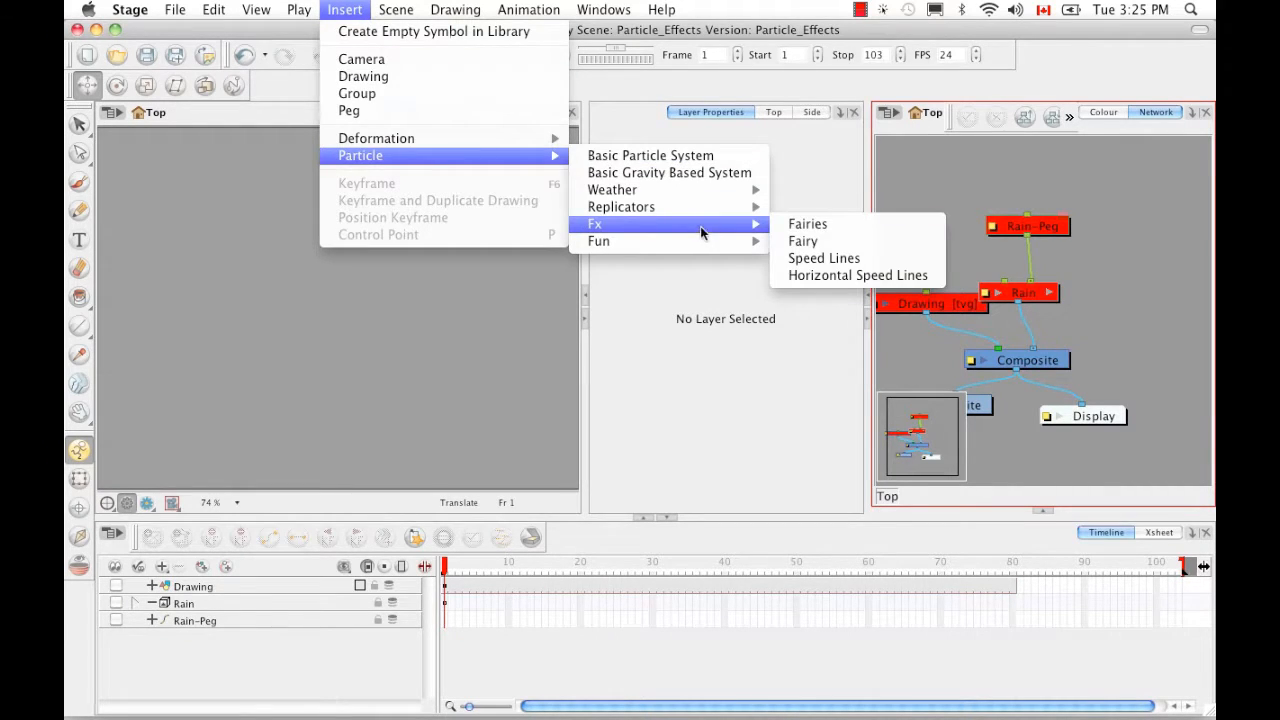
left_click(887, 228)
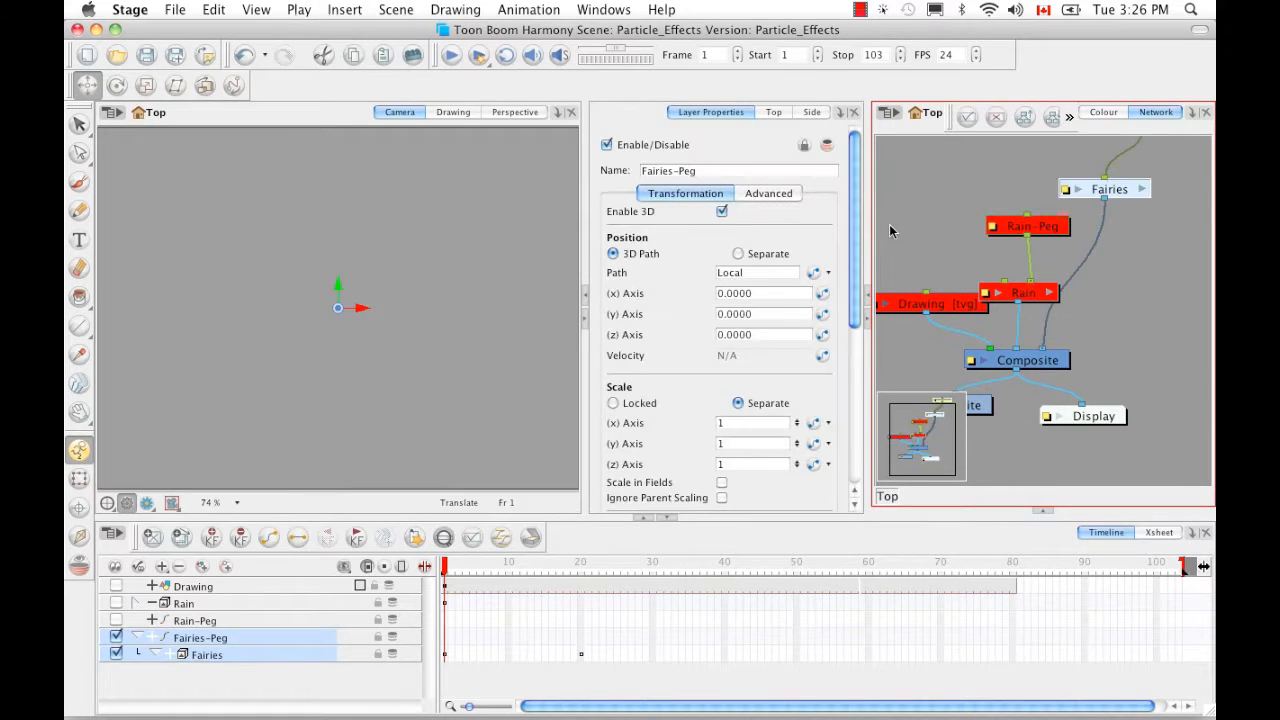
Open the Fairies group in the network and scrub to frame 33 to view the fairies and their sparkles
key("space")
left_click_drag(1145, 213, 1106, 281)
left_click(1102, 257)
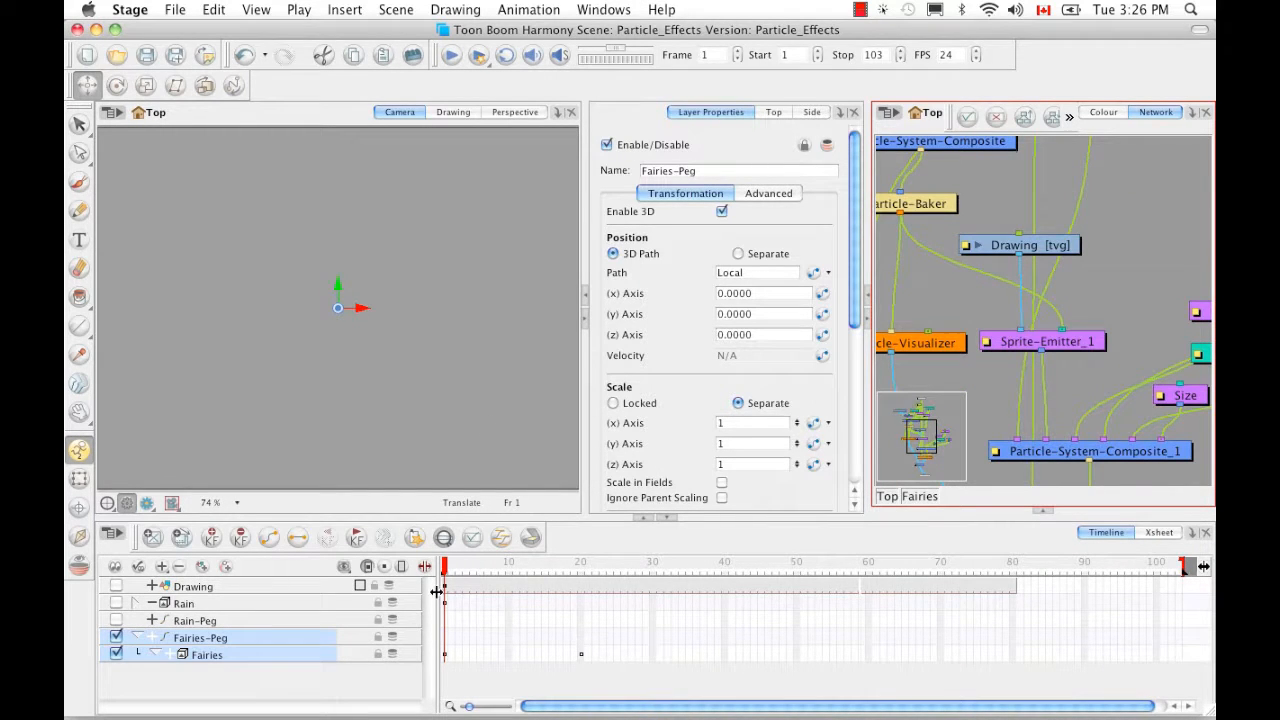
mouse_move(447, 570)
left_mouse_down()
mouse_move(638, 553)
mouse_move(766, 563)
mouse_move(675, 543)
left_mouse_up()
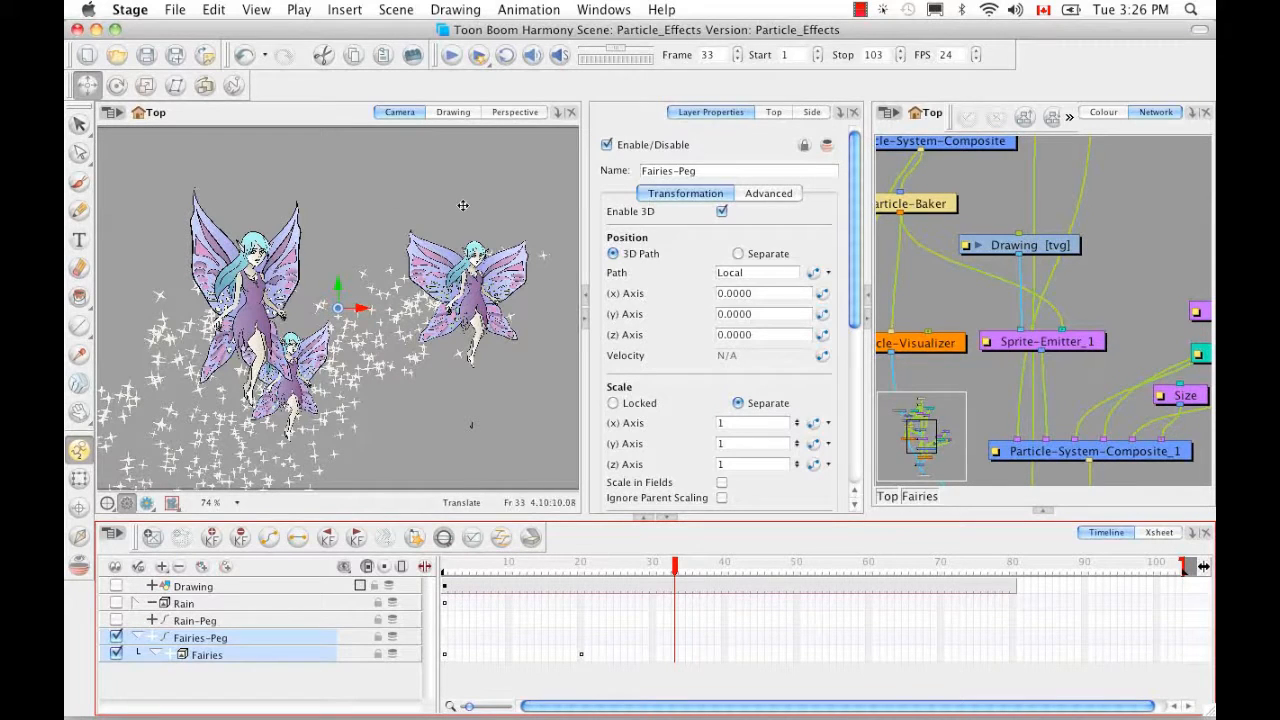
Select the Fairy-Sprite module in the Fairies network and examine its drawings in the Drawing view, ending at frame 6
key("space")
left_click_drag(1149, 323, 1106, 351)
key("1")
key("1")
key("1")
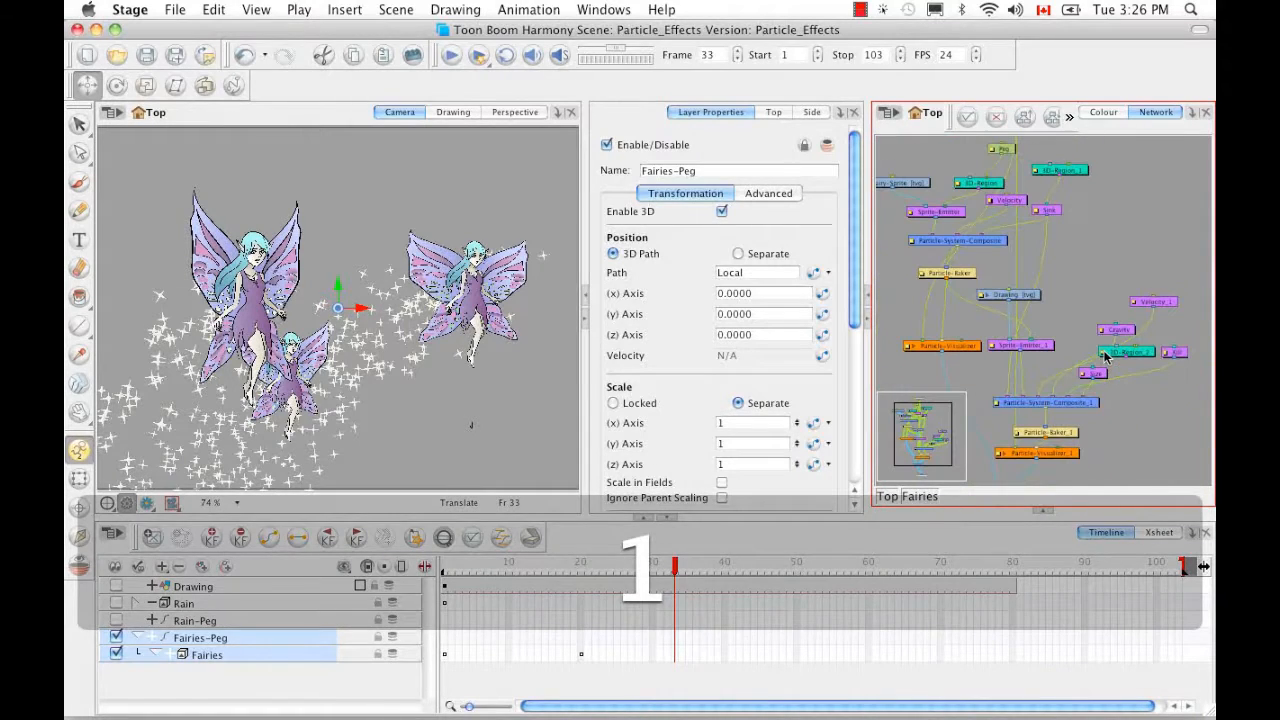
key("space")
mouse_move(1095, 370)
left_mouse_down()
mouse_move(1118, 323)
mouse_move(1114, 360)
left_mouse_up()
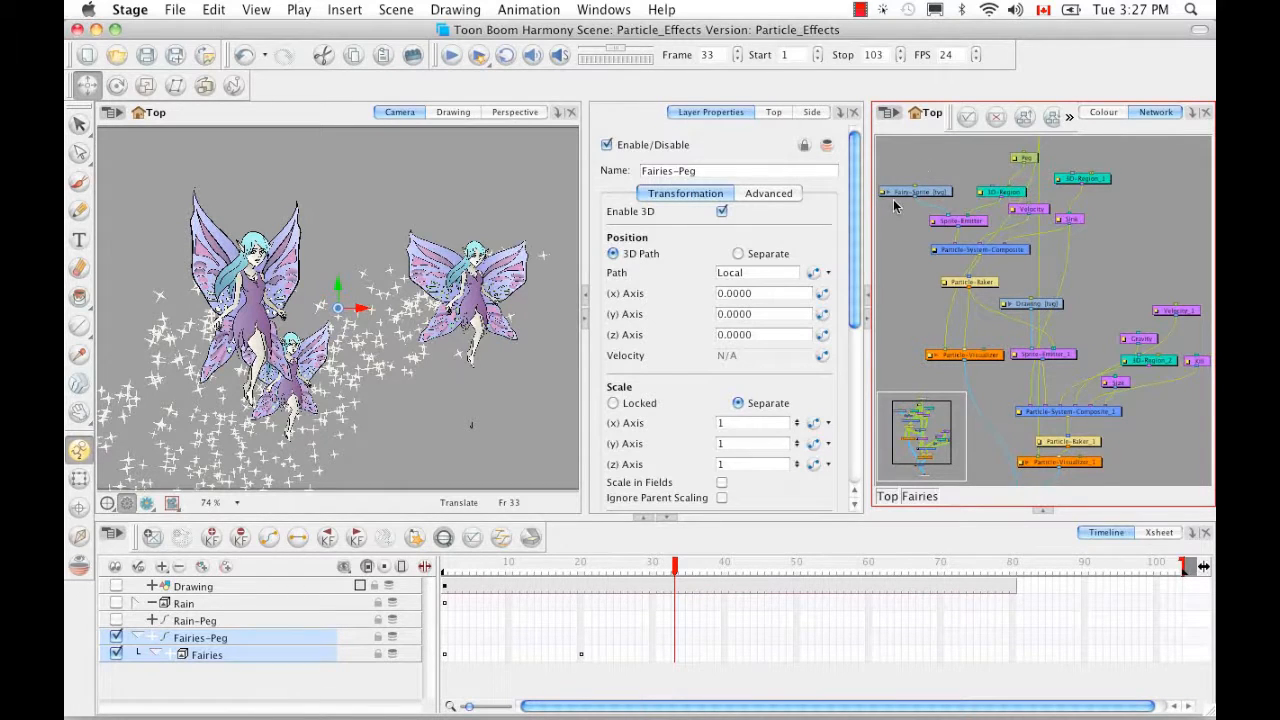
left_click(924, 195)
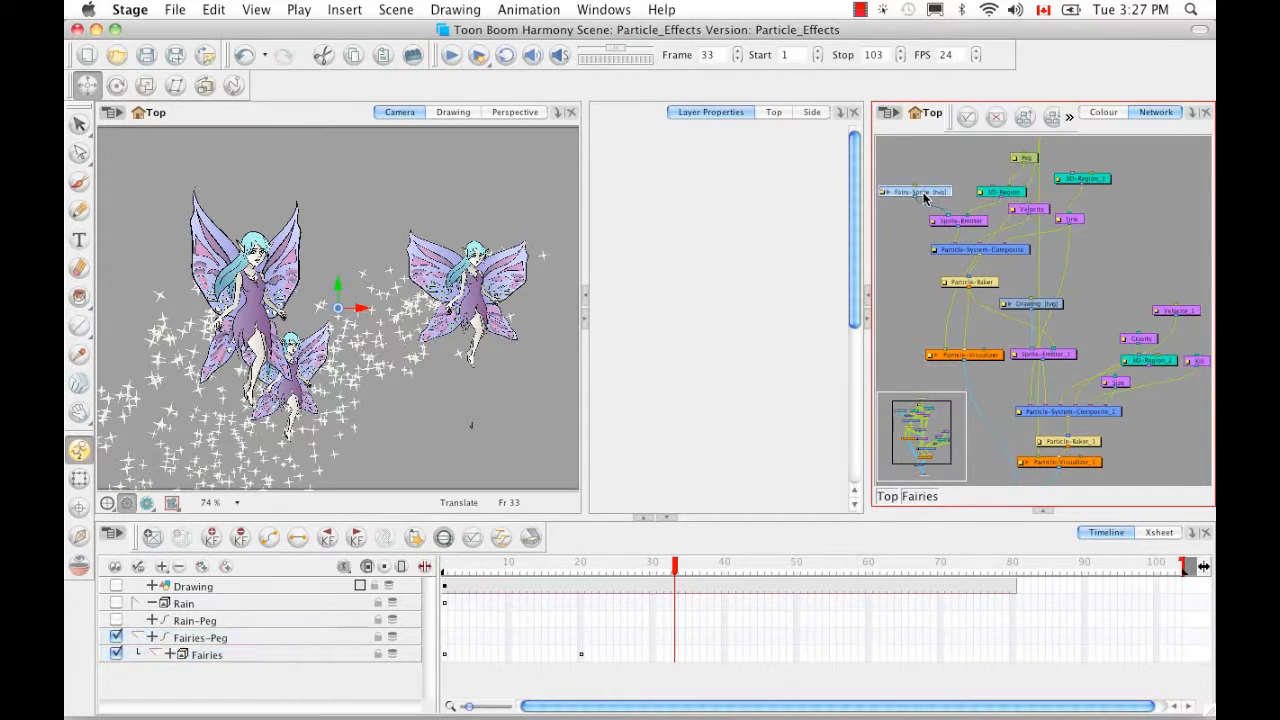
left_click(465, 111)
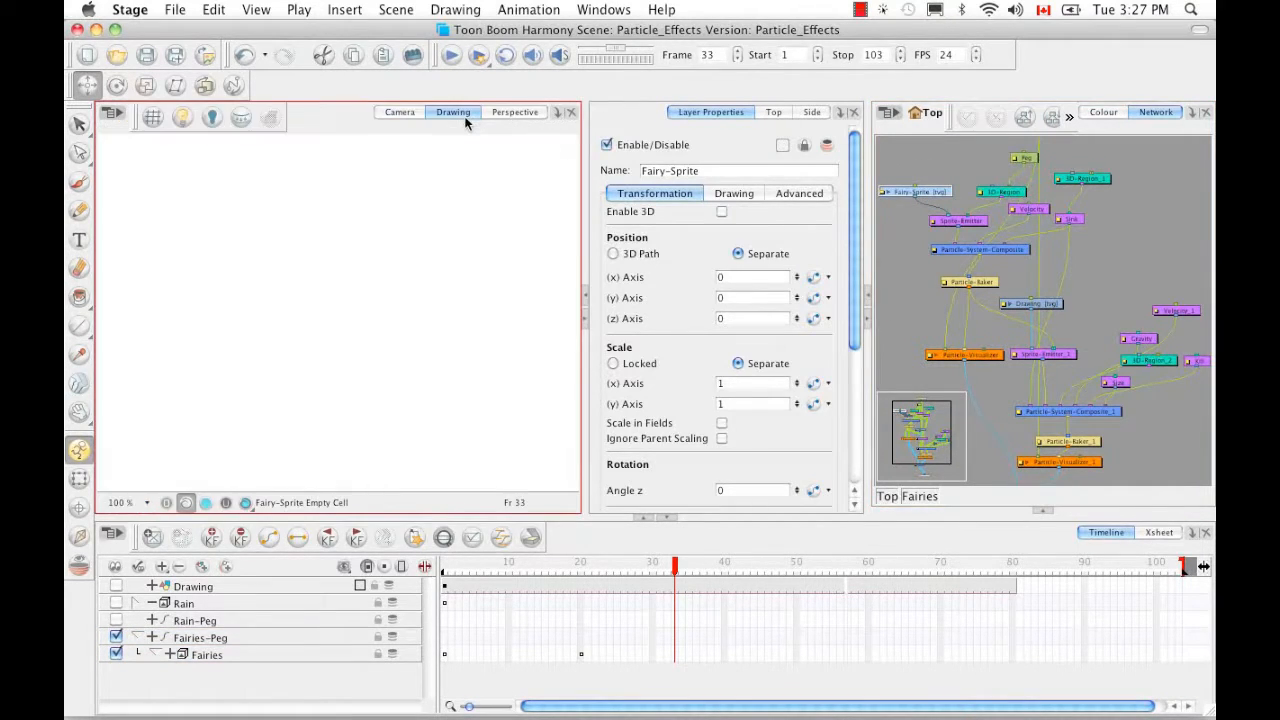
mouse_move(686, 582)
left_mouse_down()
mouse_move(676, 570)
mouse_move(444, 566)
mouse_move(481, 568)
left_mouse_up()
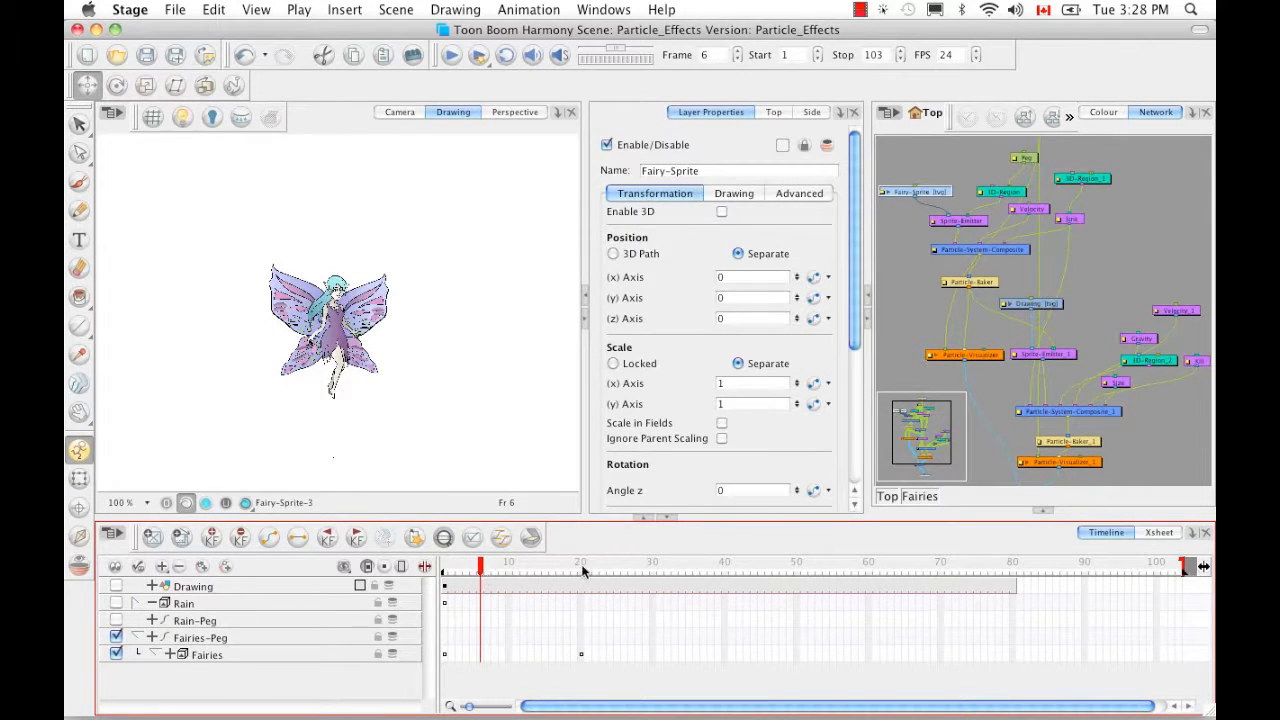
Show the 3D-Region's layer properties, then view the fairies in the Camera view at frame 36 with nothing selected
left_click(1006, 199)
left_click(1006, 197)
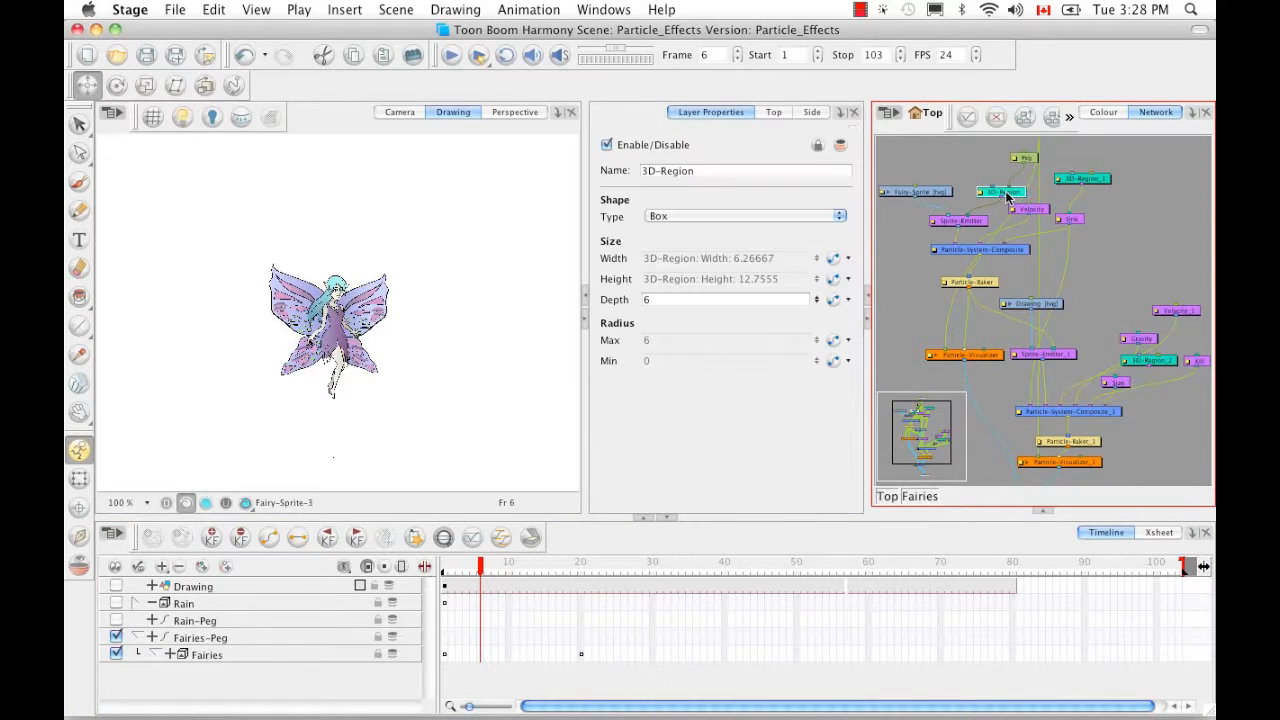
left_click(405, 113)
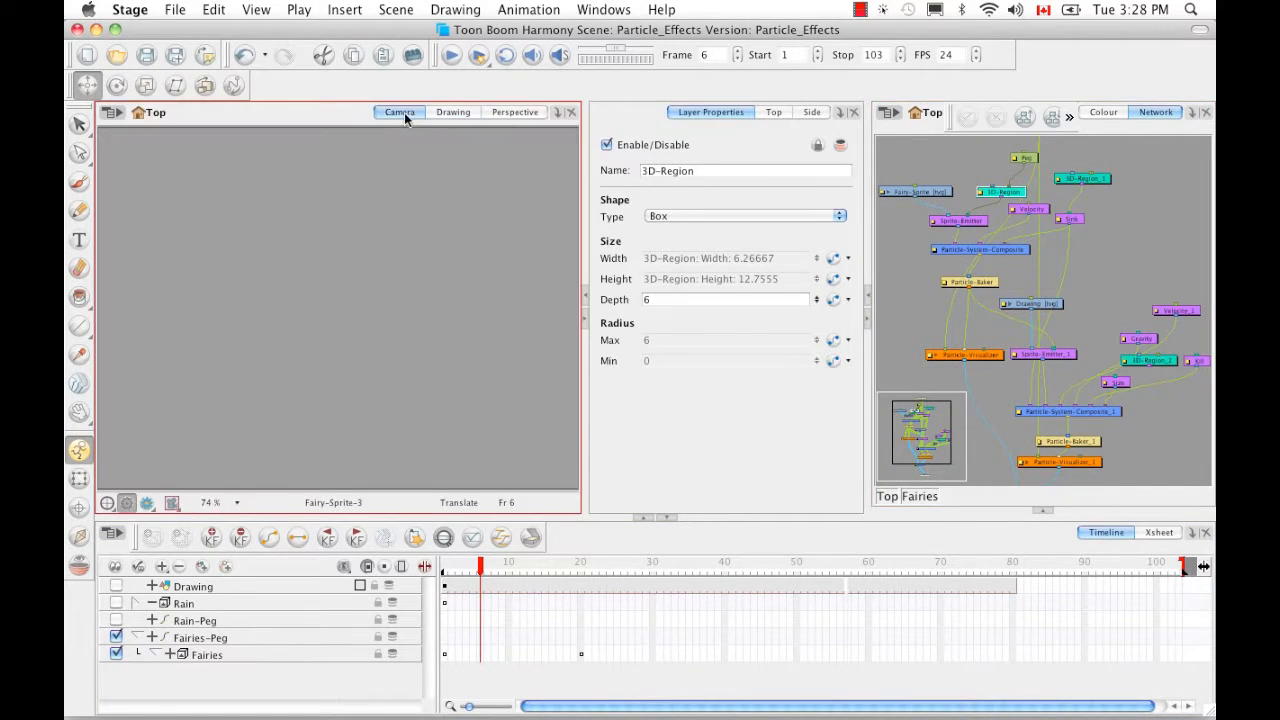
left_click_drag(482, 568, 660, 568)
left_click(398, 434)
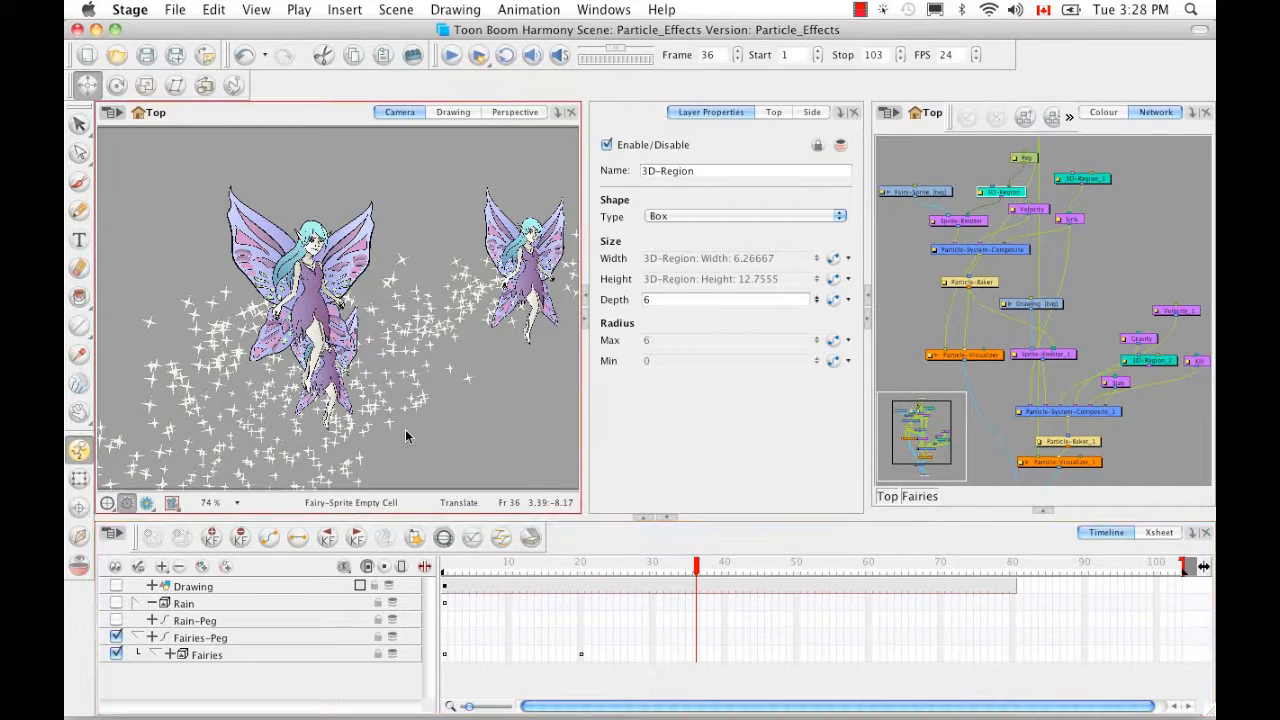
Scrub through the fairies' early frames with the area outside the camera frame visible, stopping at frame 18
key("1")
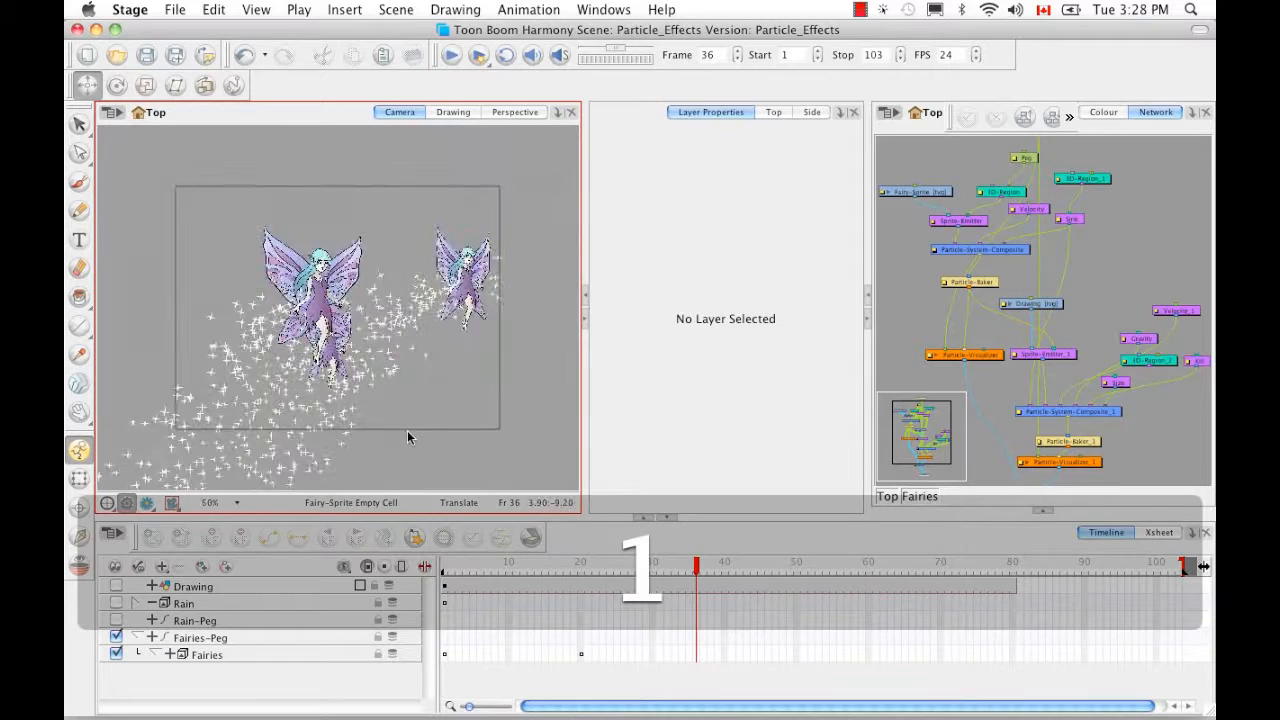
key("1")
key("1")
left_click_drag(699, 568, 530, 566)
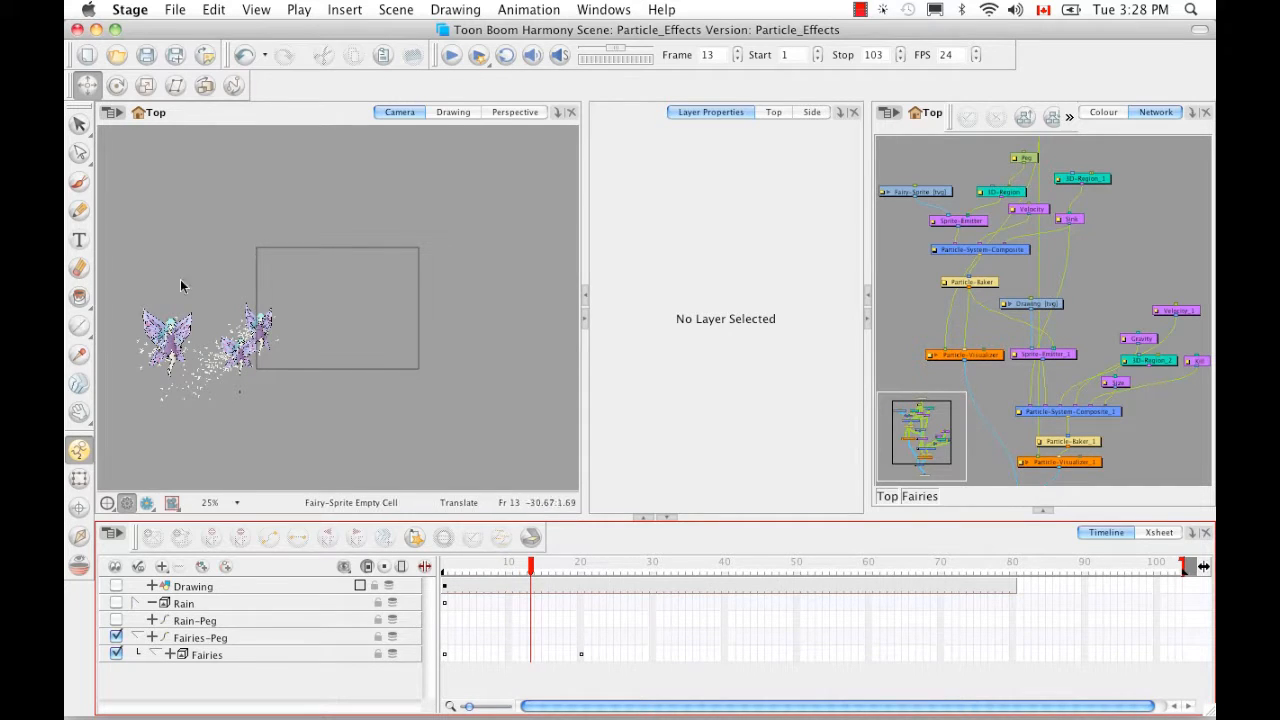
left_click(510, 567)
left_click_drag(510, 567, 563, 589)
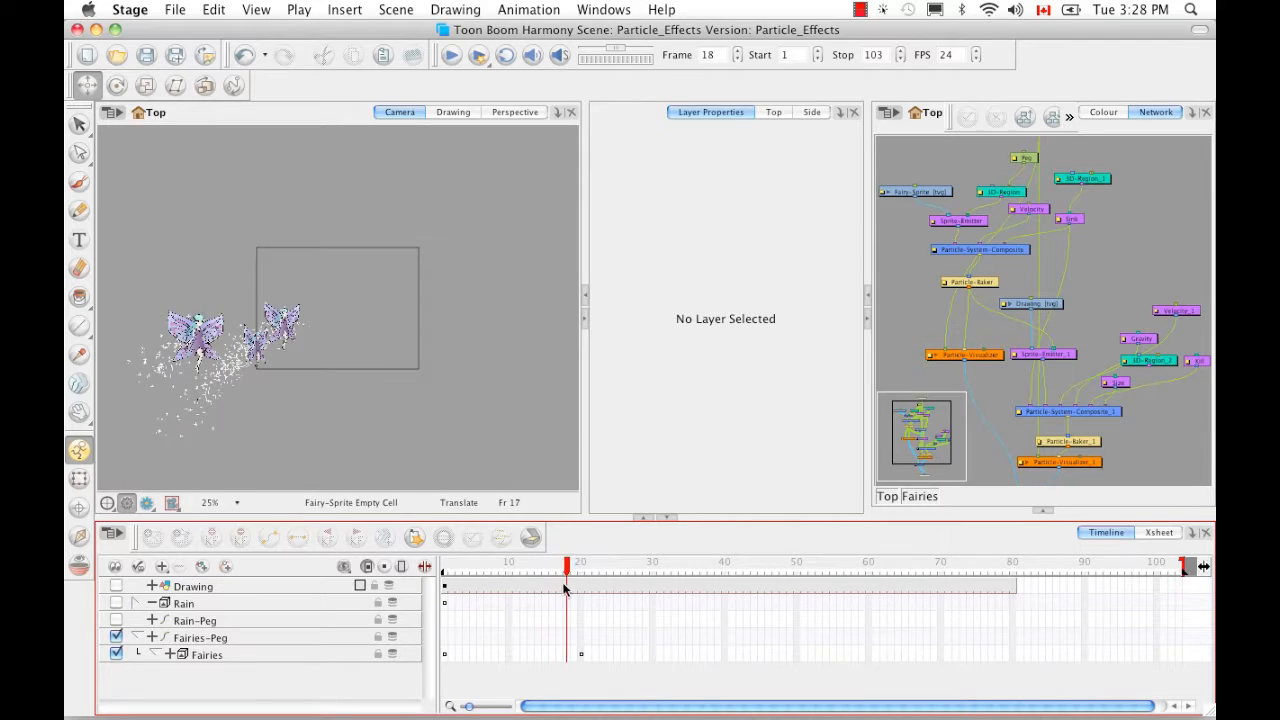
Display the control of the fairy emitter's 3D-Region in the Camera view
left_click(257, 10)
mouse_move(357, 359)
left_click(521, 411)
left_click(991, 198)
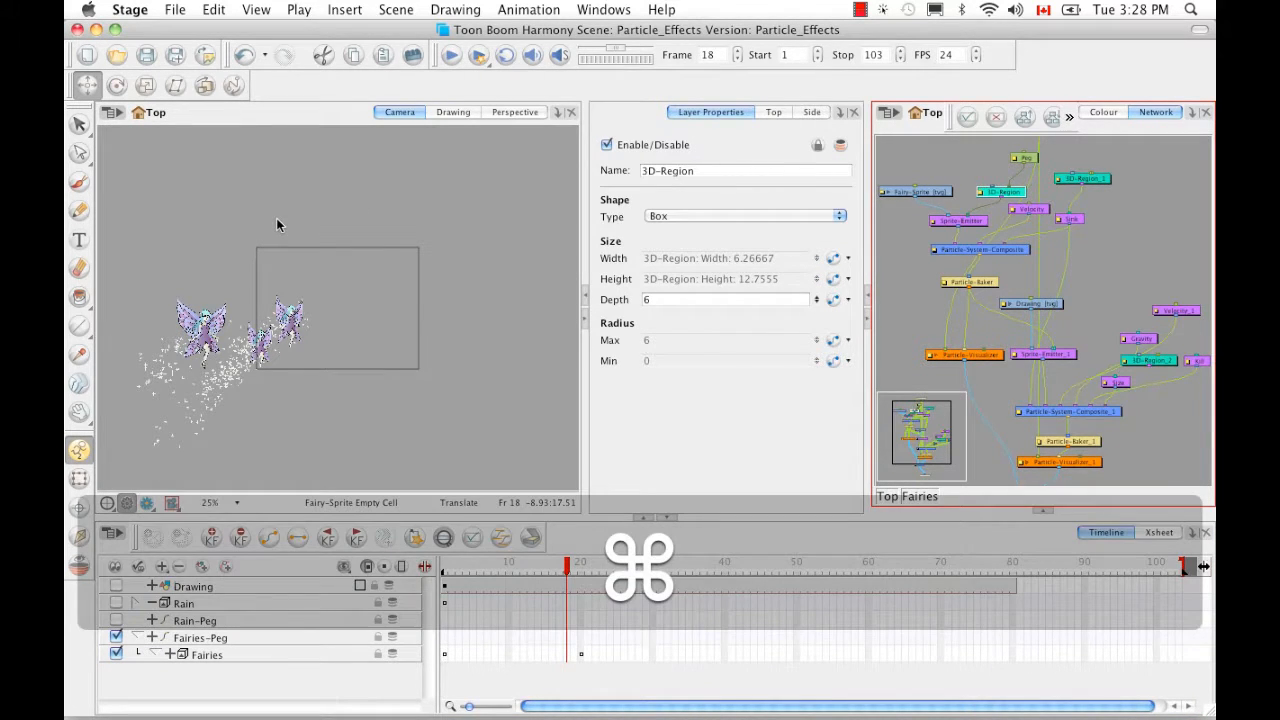
key("super+F11")
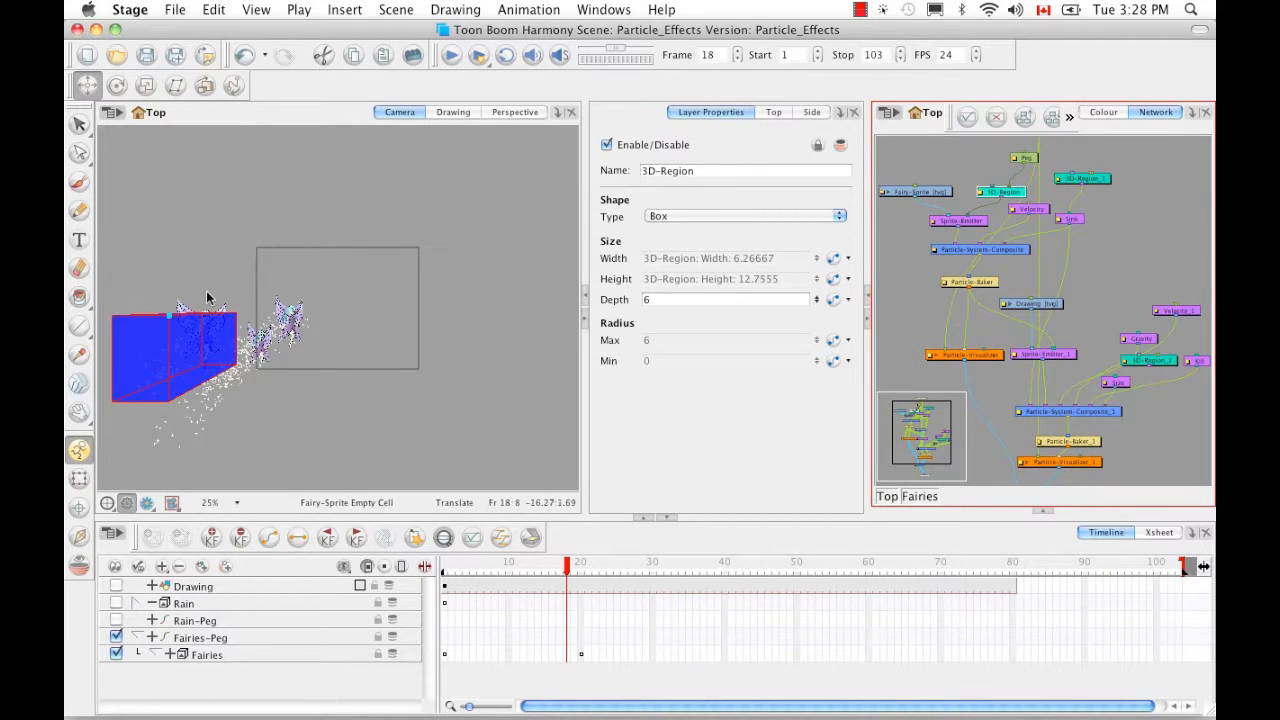
Examine the Sprite-Emitter's generation and rendering properties in its own properties window, then close the window
left_click(968, 229)
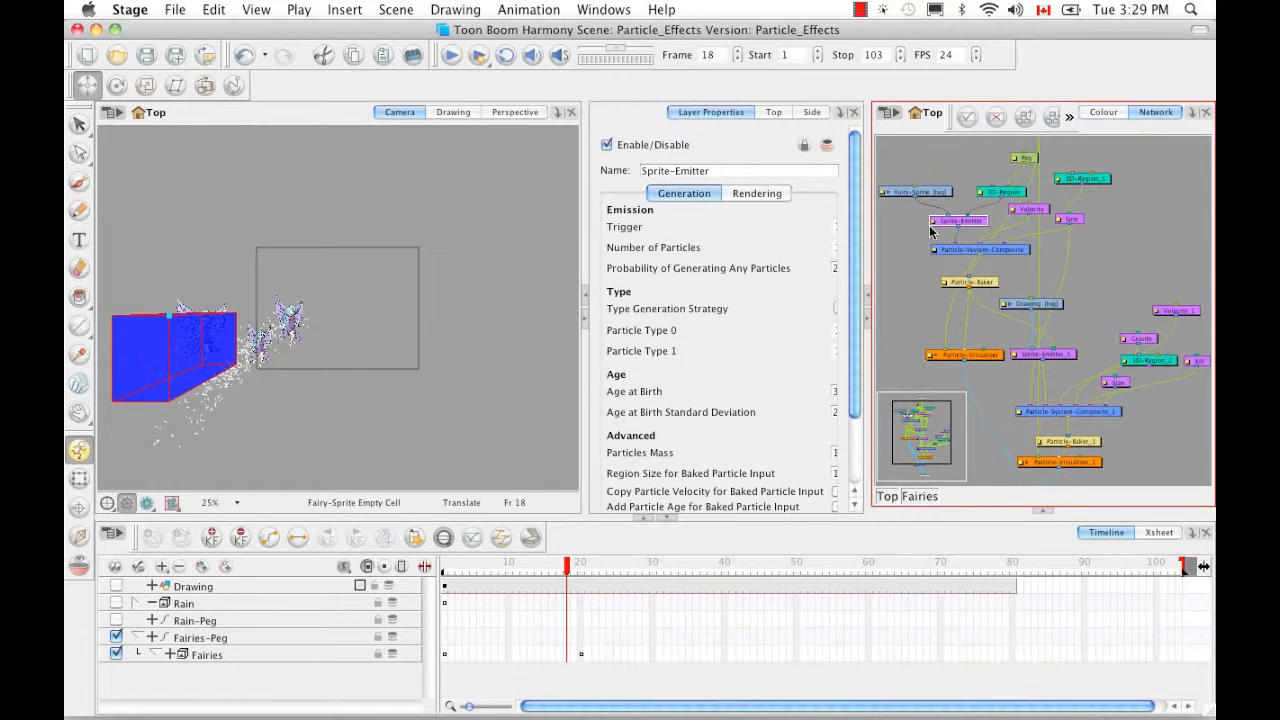
double_click(930, 229)
left_click_drag(694, 207, 686, 145)
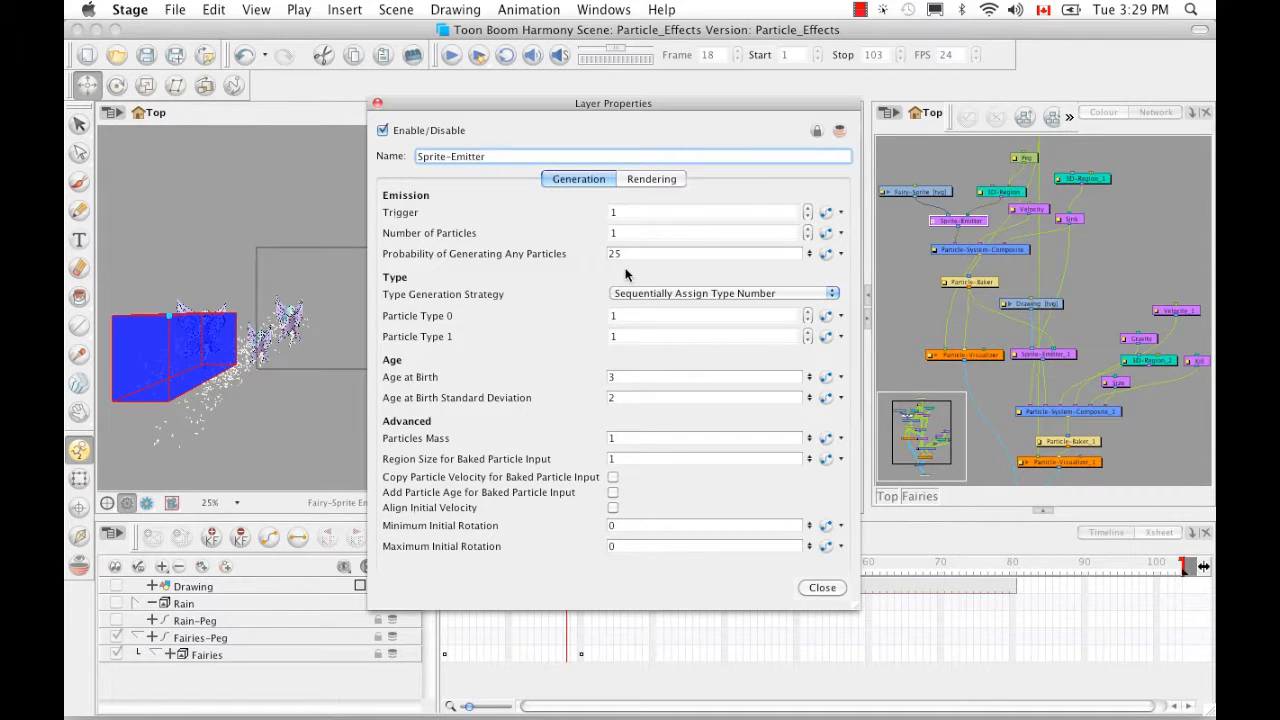
left_click(645, 177)
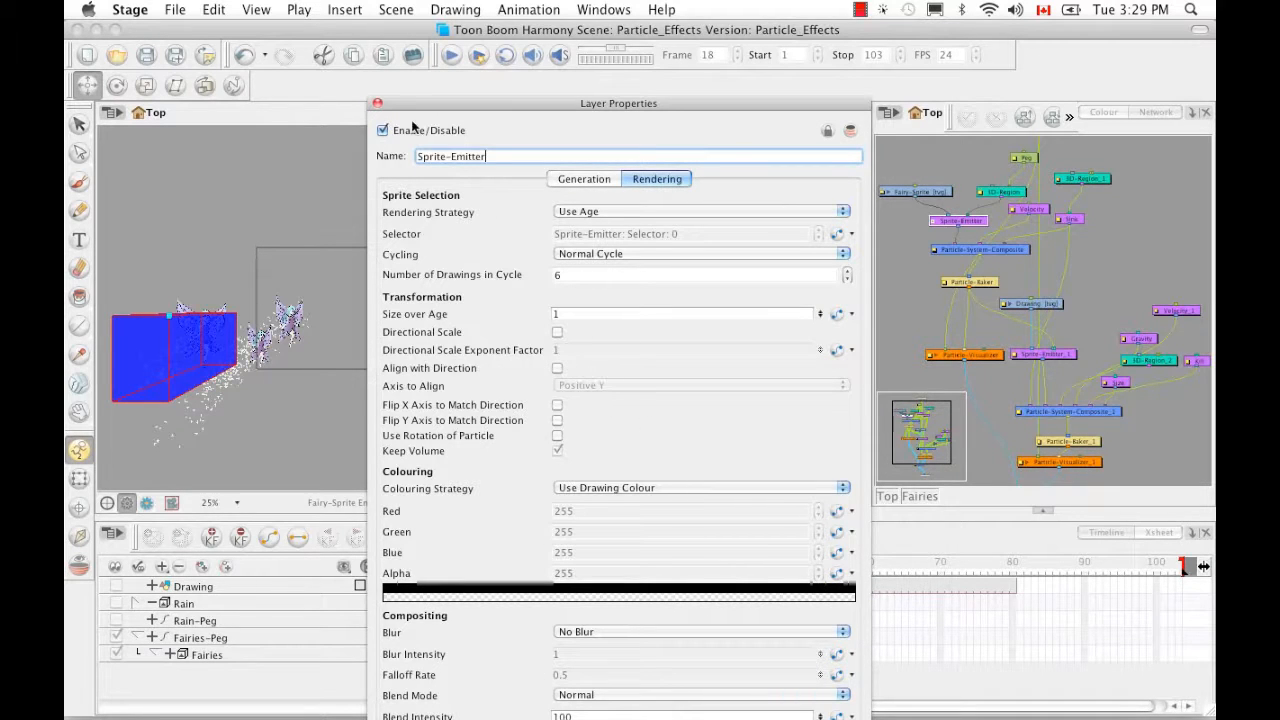
left_click(377, 104)
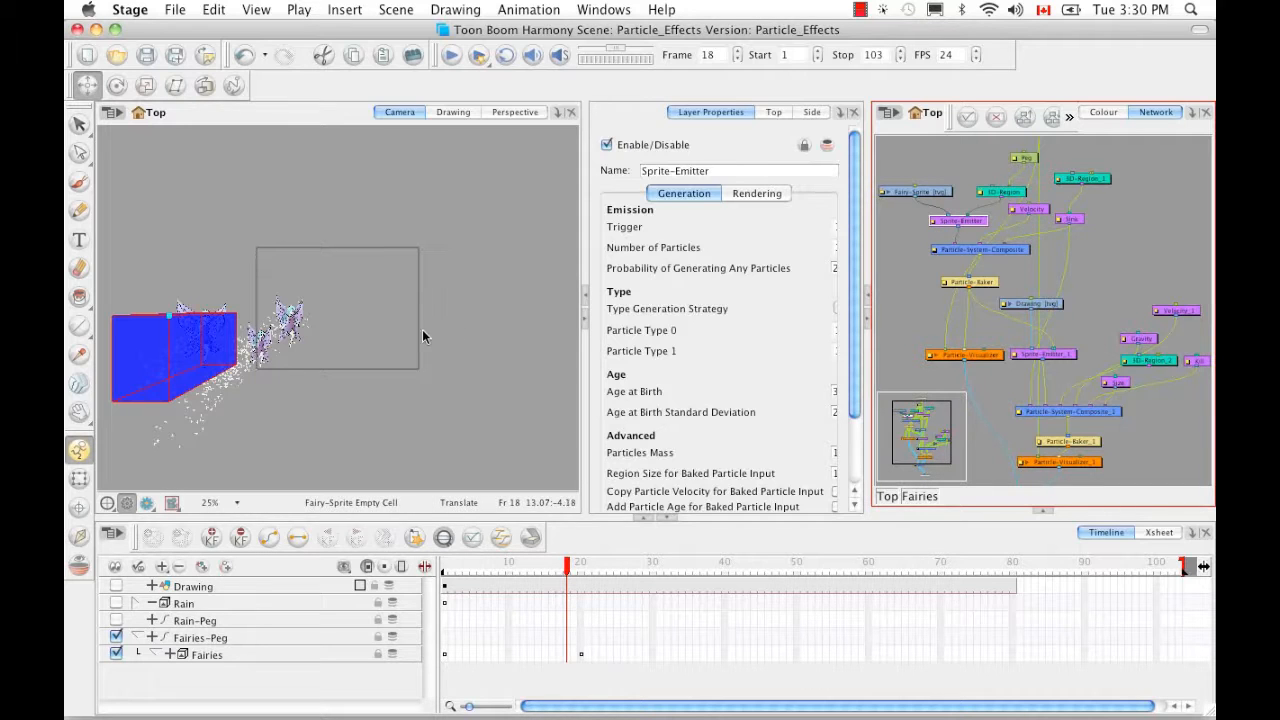
Show the Sink's properties and display the control of the 3D-Region_1 connected to it
left_click(1076, 222)
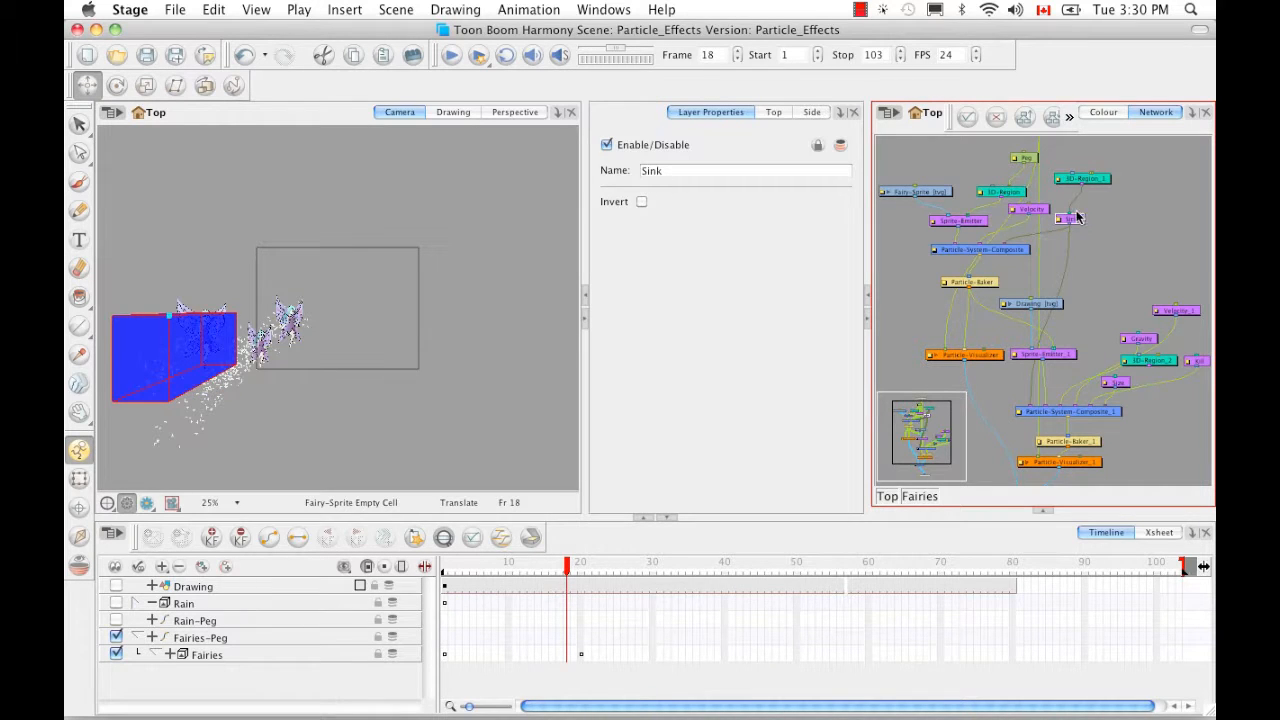
left_click(256, 10)
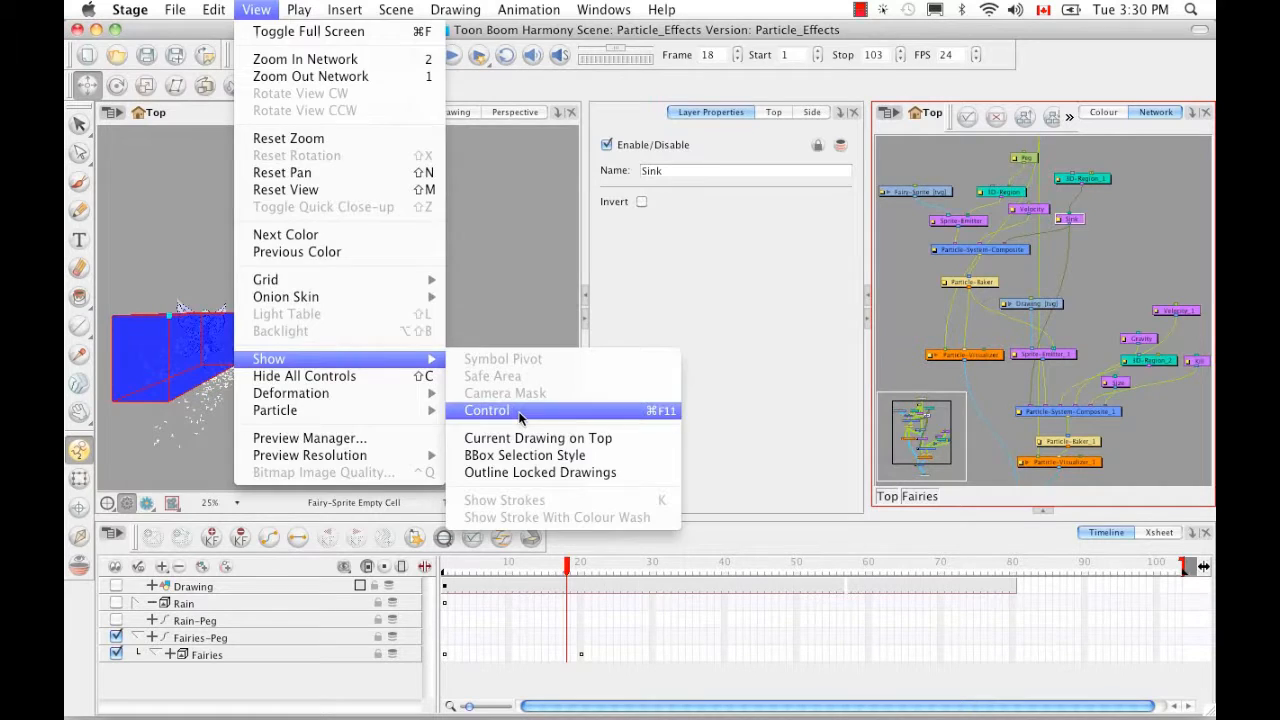
left_click(518, 410)
left_click(1098, 180)
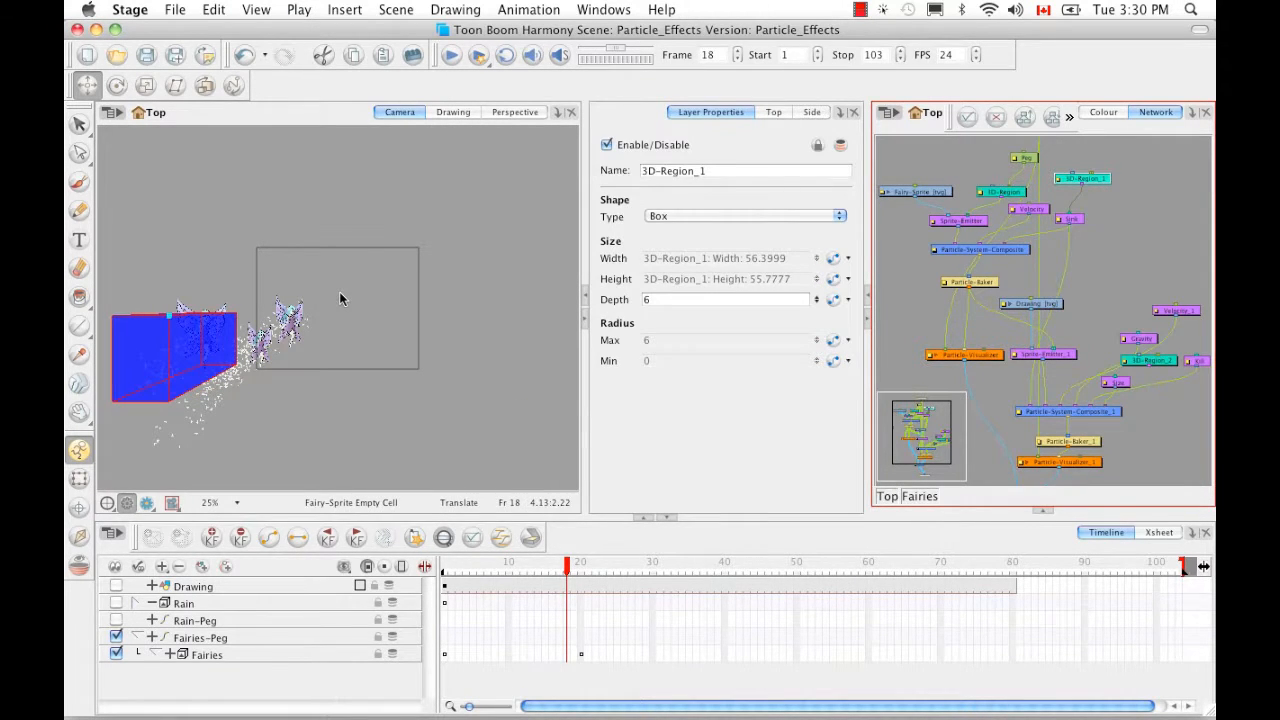
key("super+F11")
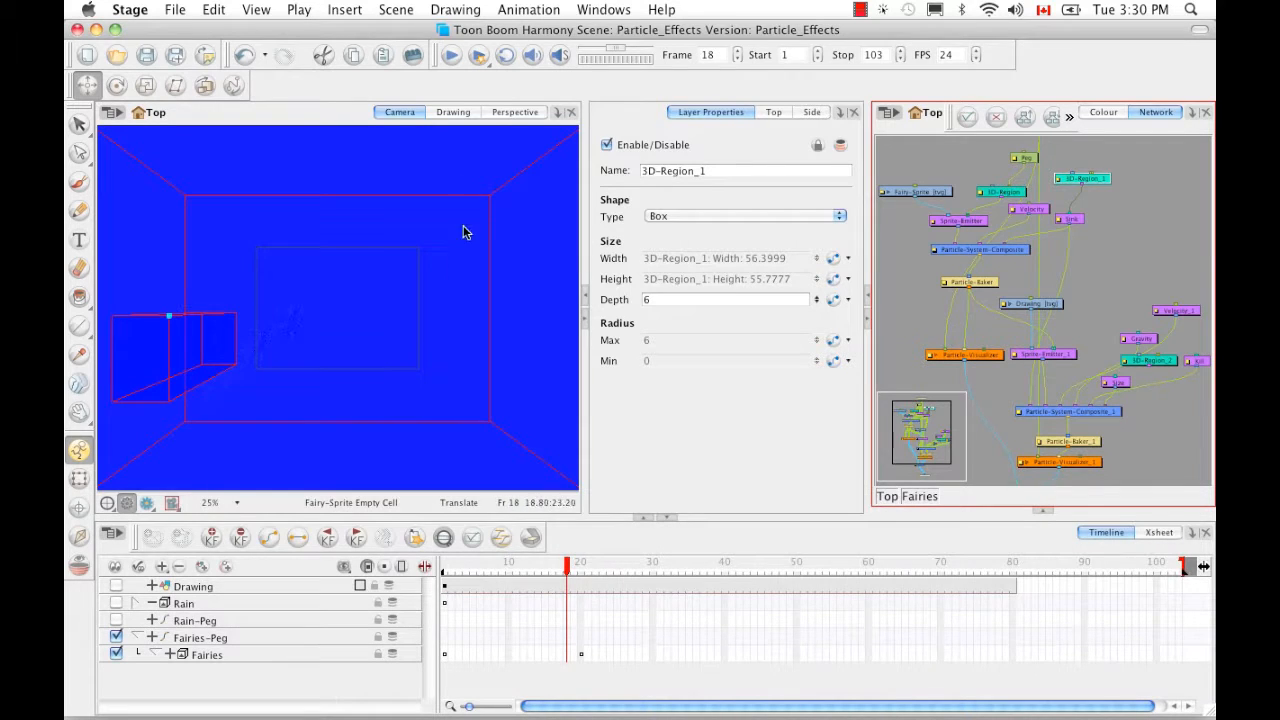
left_click(419, 463)
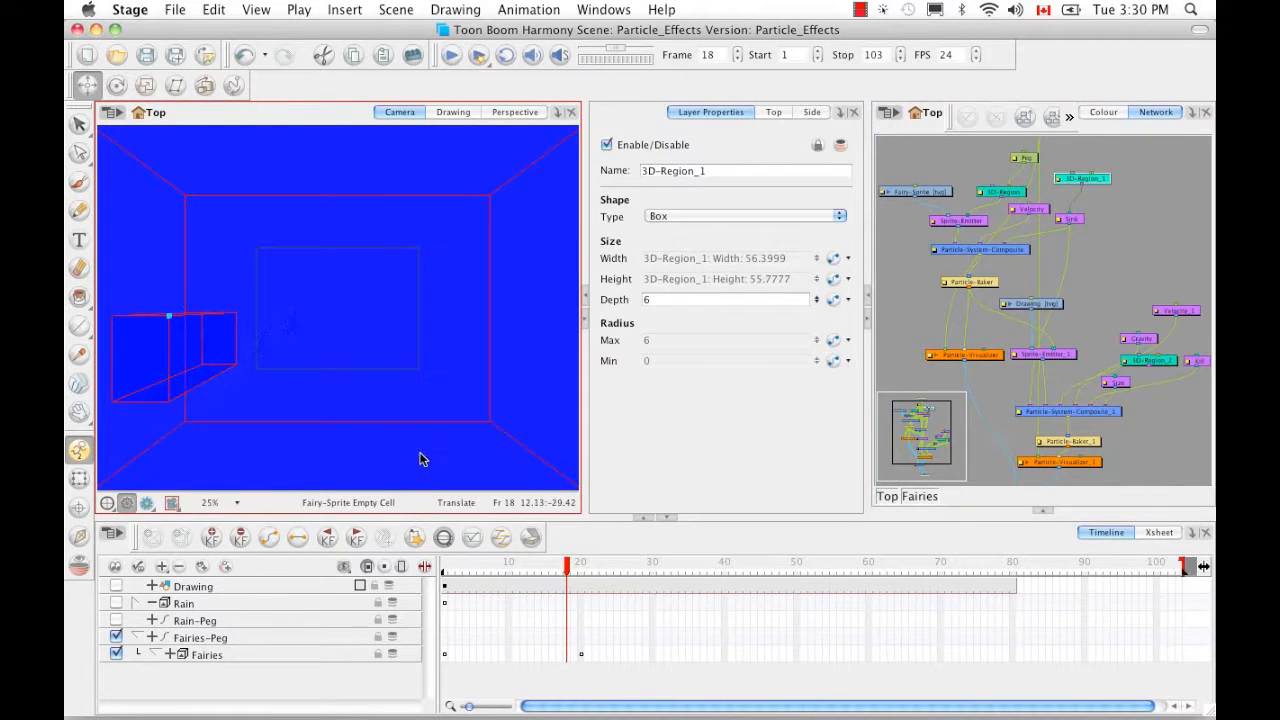
Switch to the Perspective view and examine both box regions in full with nothing selected
left_click(508, 112)
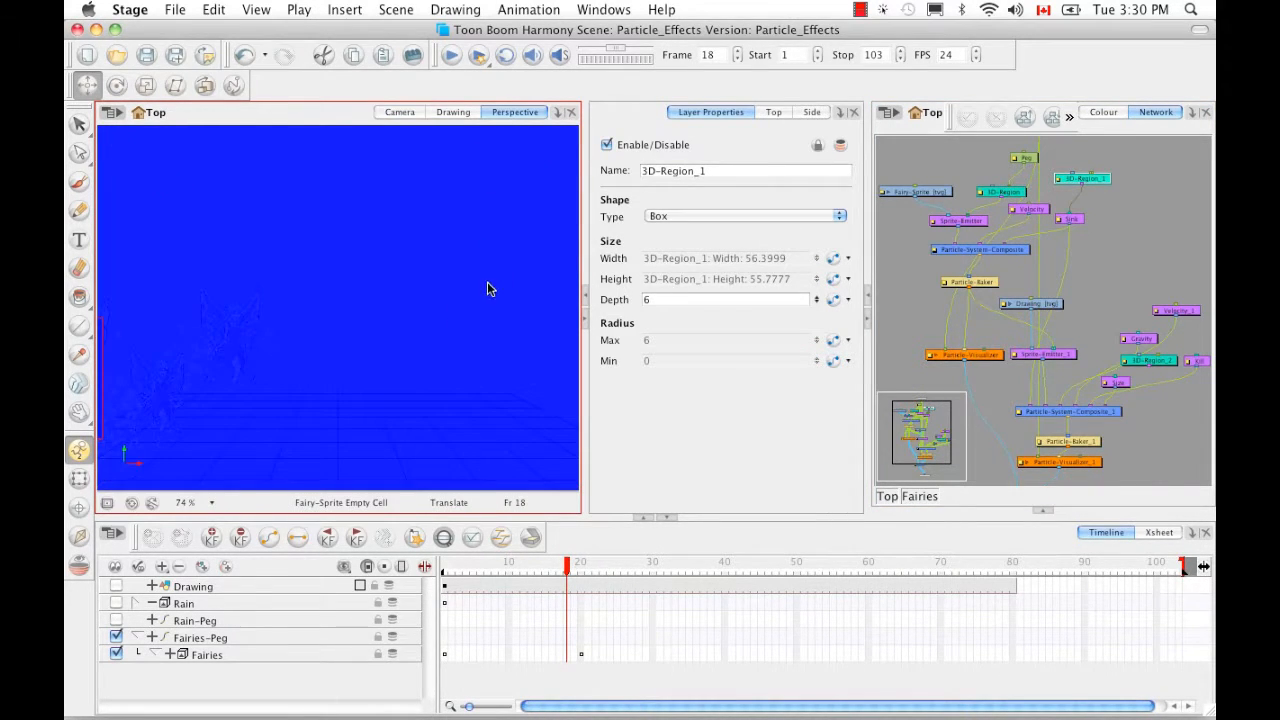
key("1")
key("1")
key("1")
key("1")
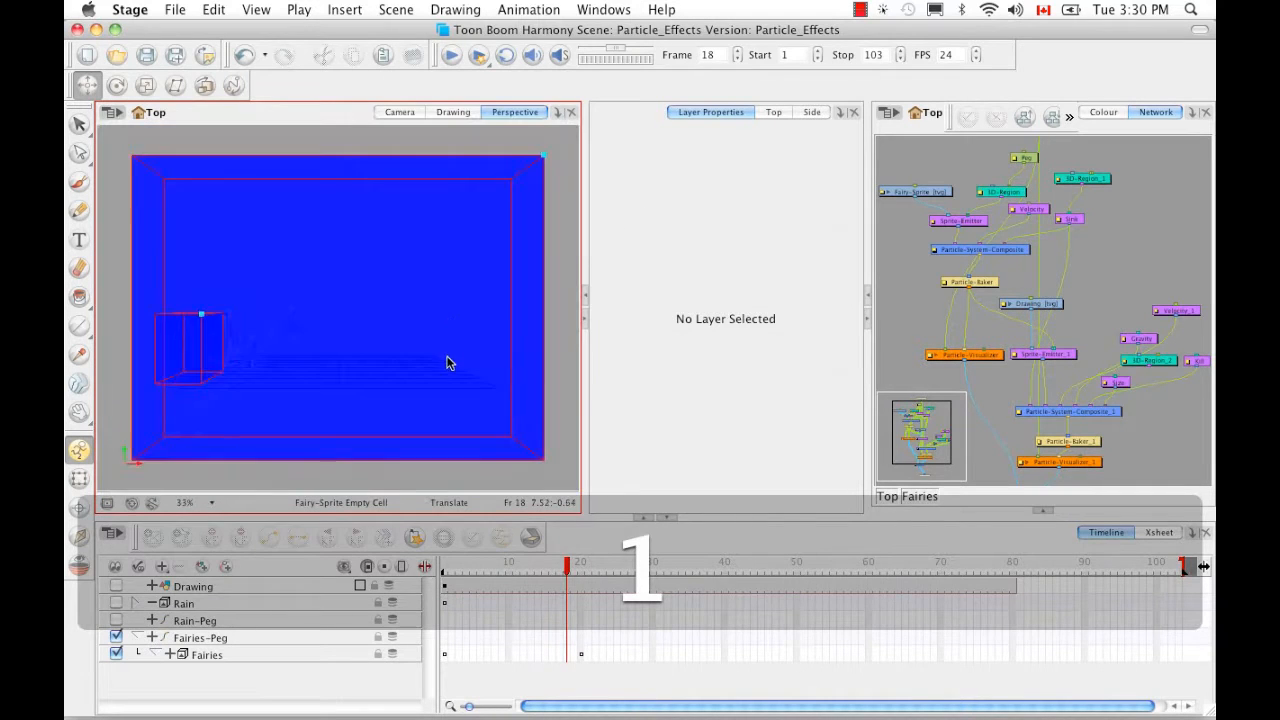
Hide all controls after examining the box regions from another angle, and return to the Camera view
left_click_drag(363, 297, 437, 277)
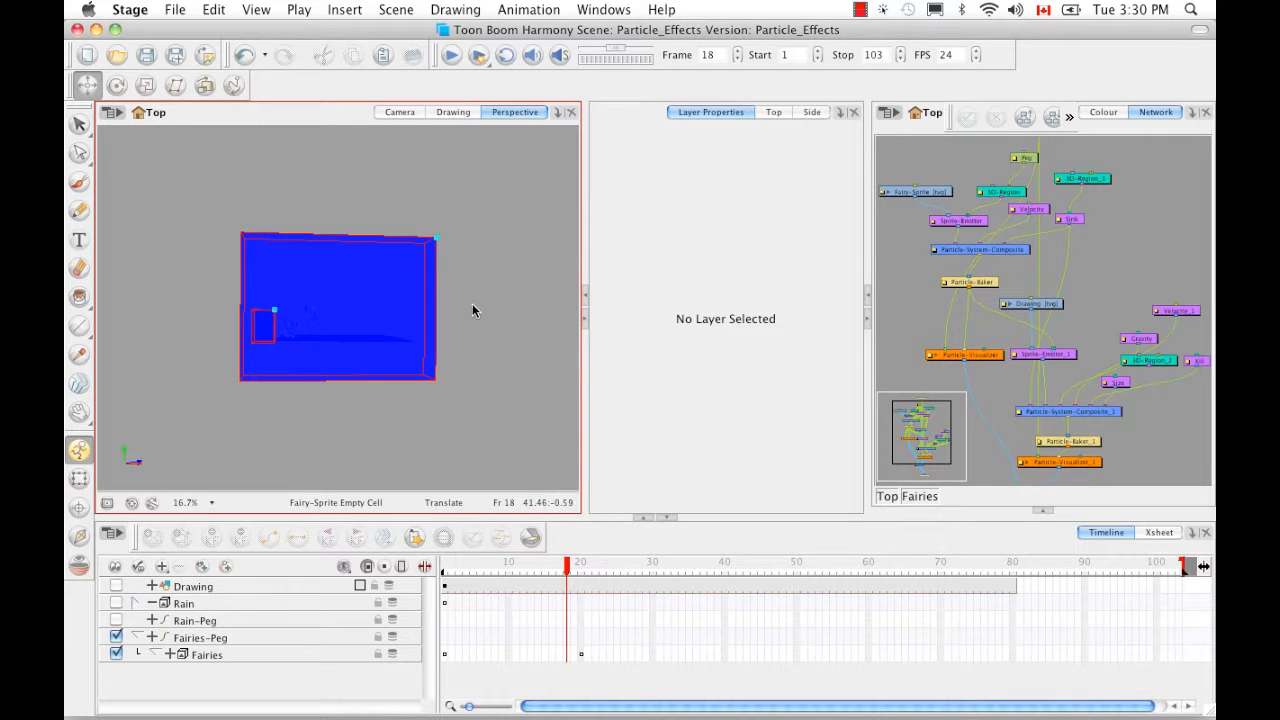
left_click(256, 12)
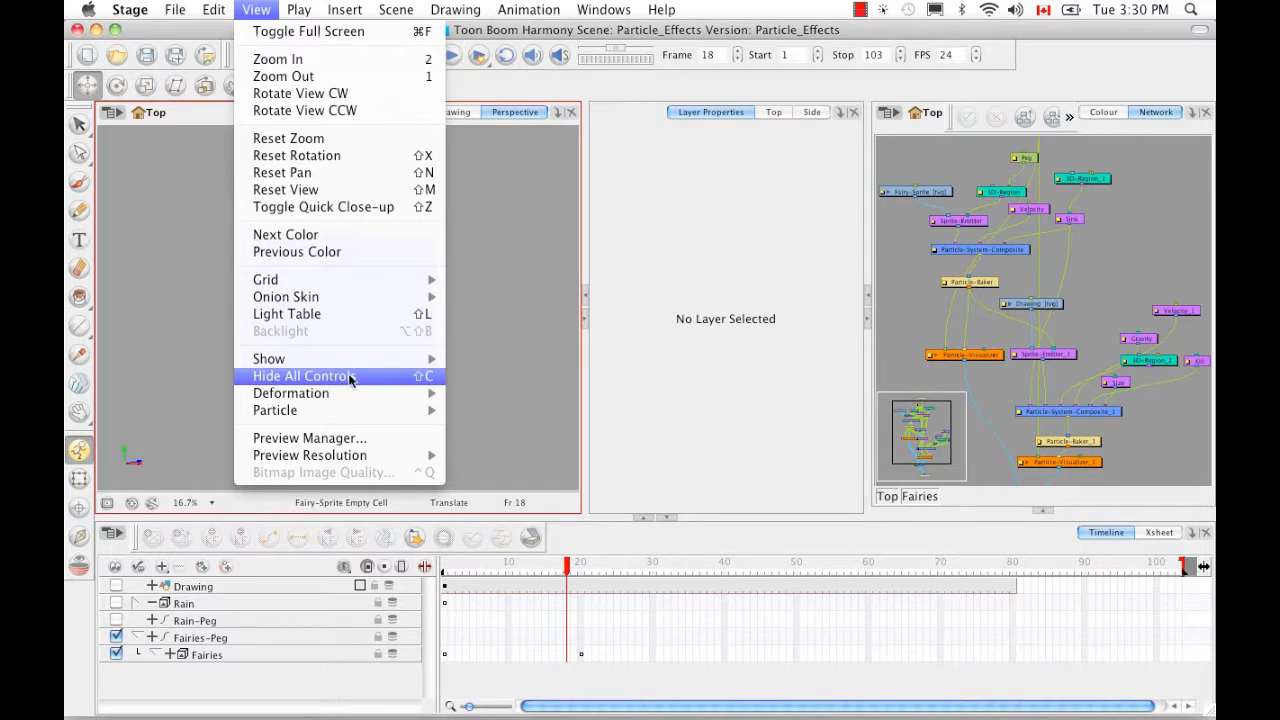
left_click(433, 378)
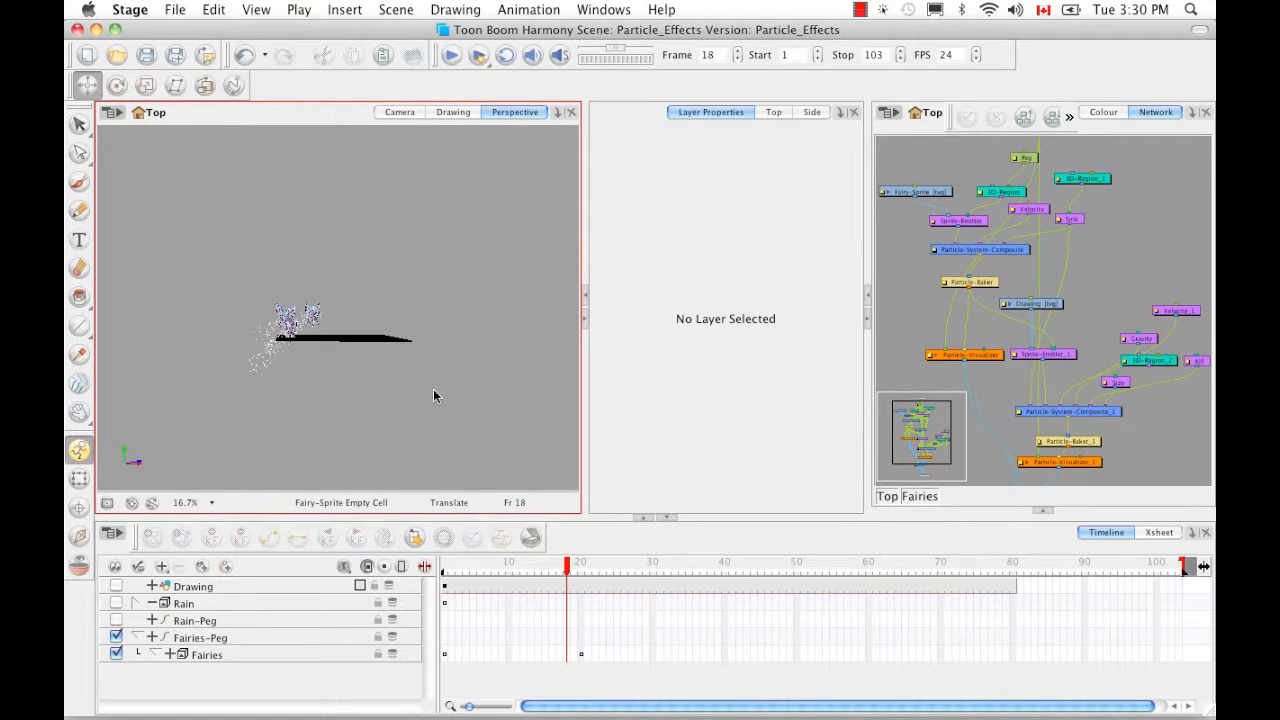
left_click(400, 112)
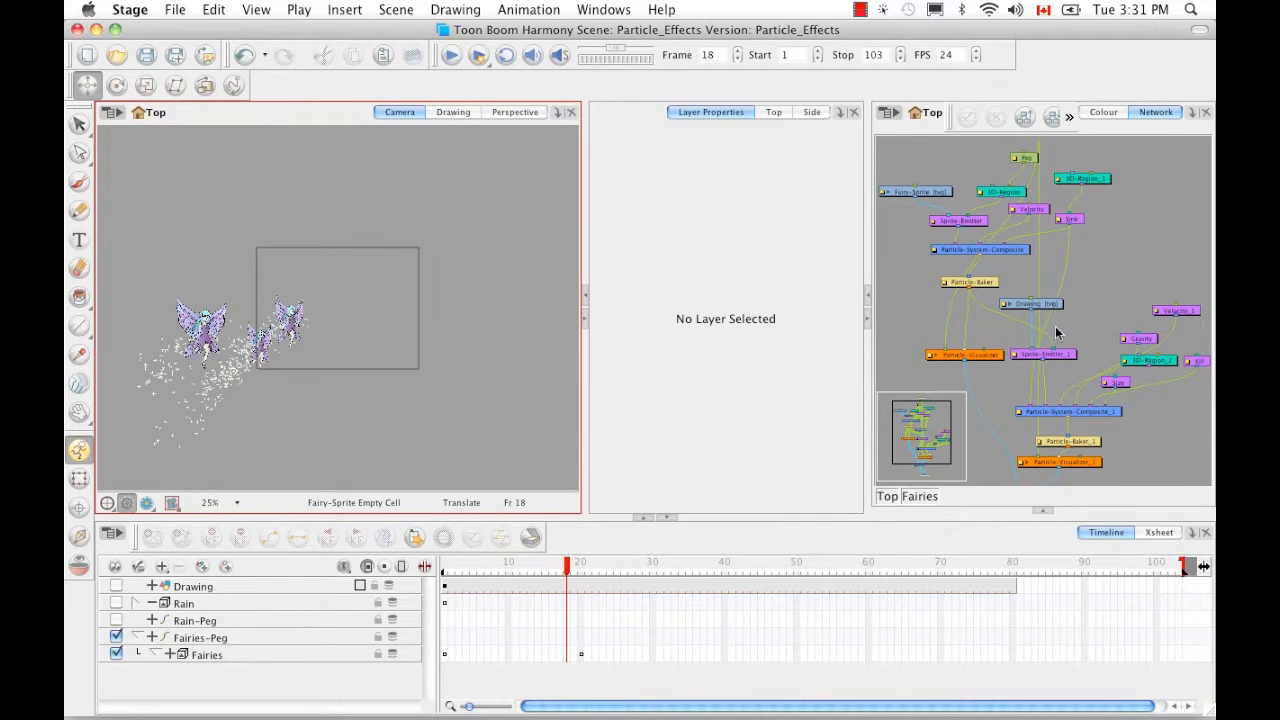
Examine the Particle-Baker's properties and the fairies at frame 32, and show the properties of Sprite-Emitter_1
left_click(977, 285)
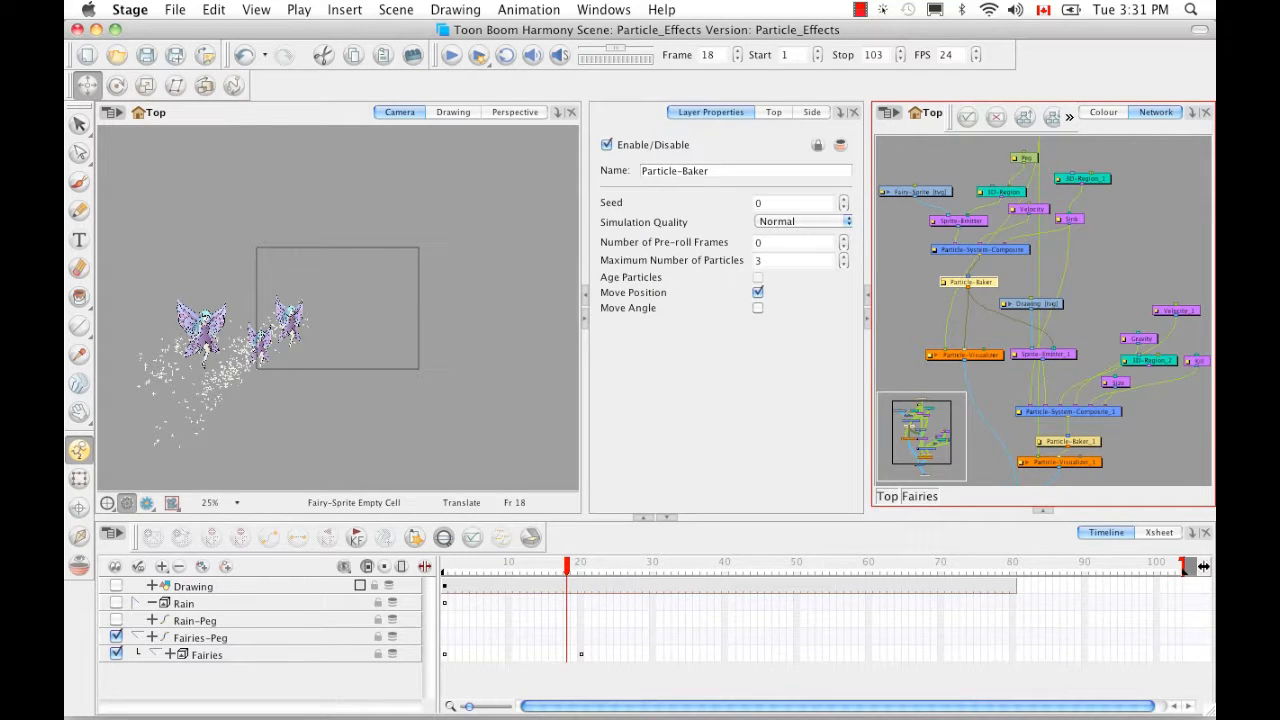
left_click_drag(567, 568, 667, 566)
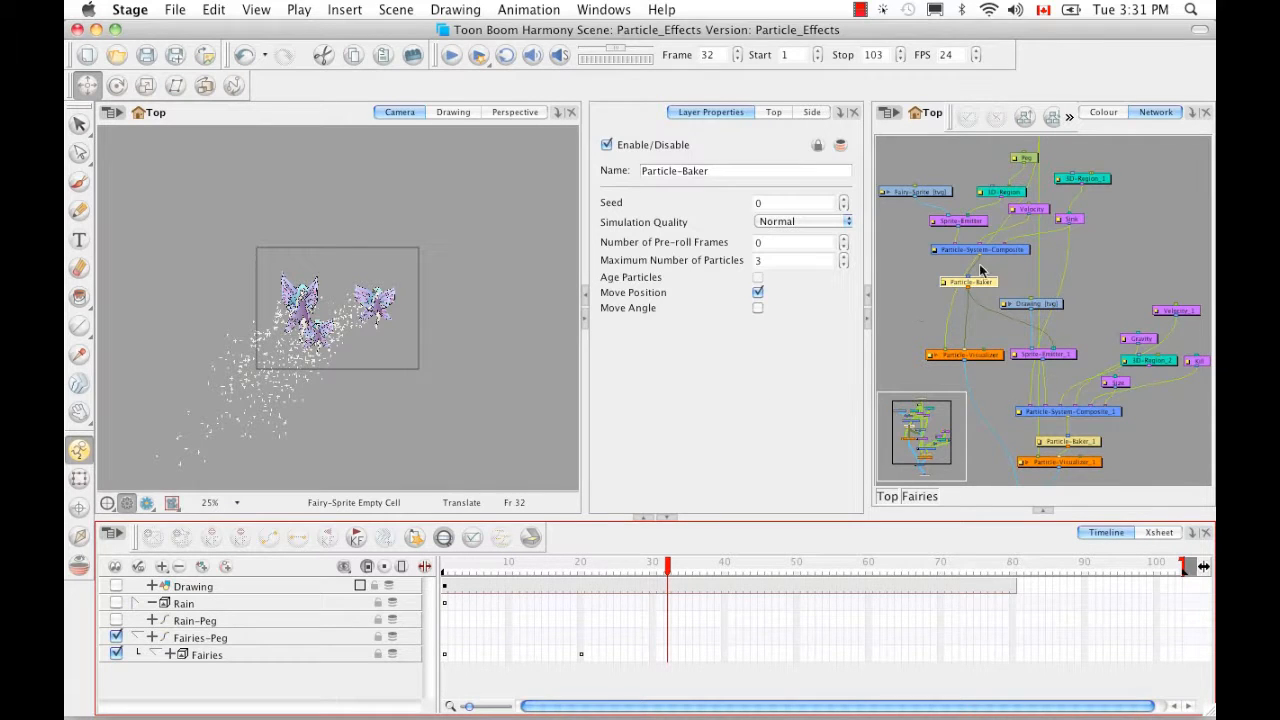
left_click(1062, 362)
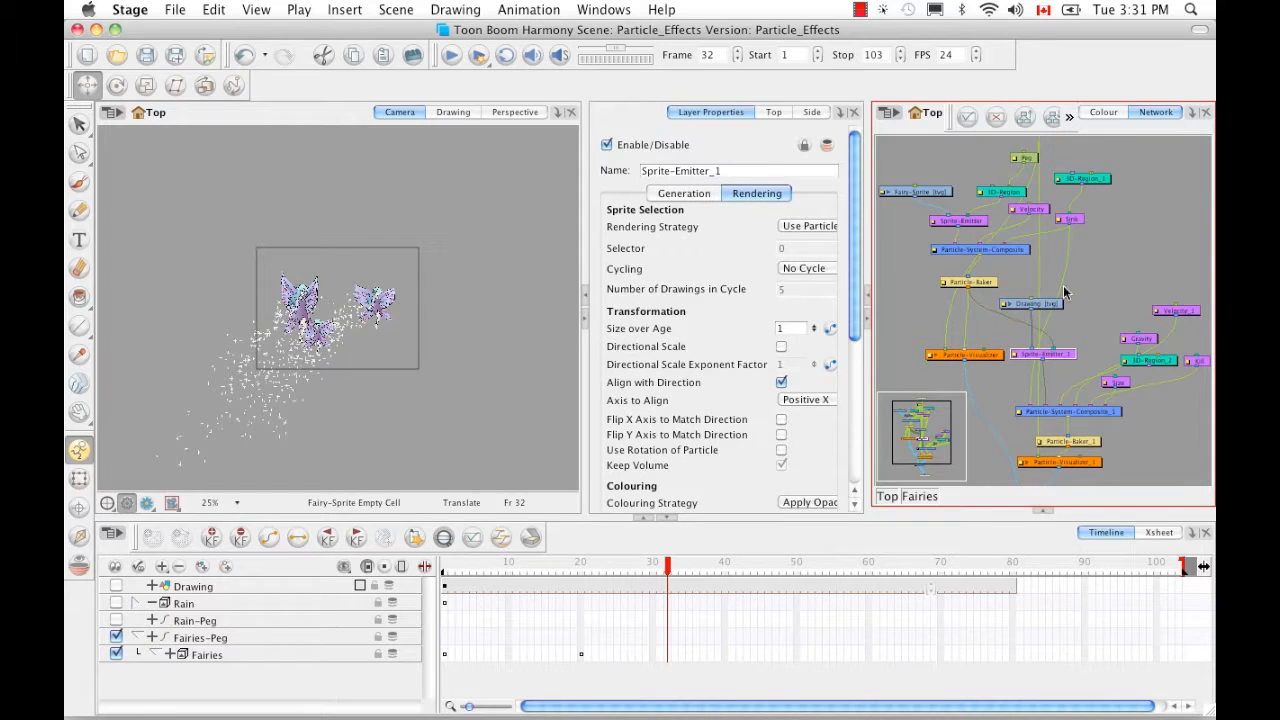
Show the drawing connected to Sprite-Emitter_1 in the Drawing view at frame 1 and examine its shape up close with the grid on
left_click(1050, 309)
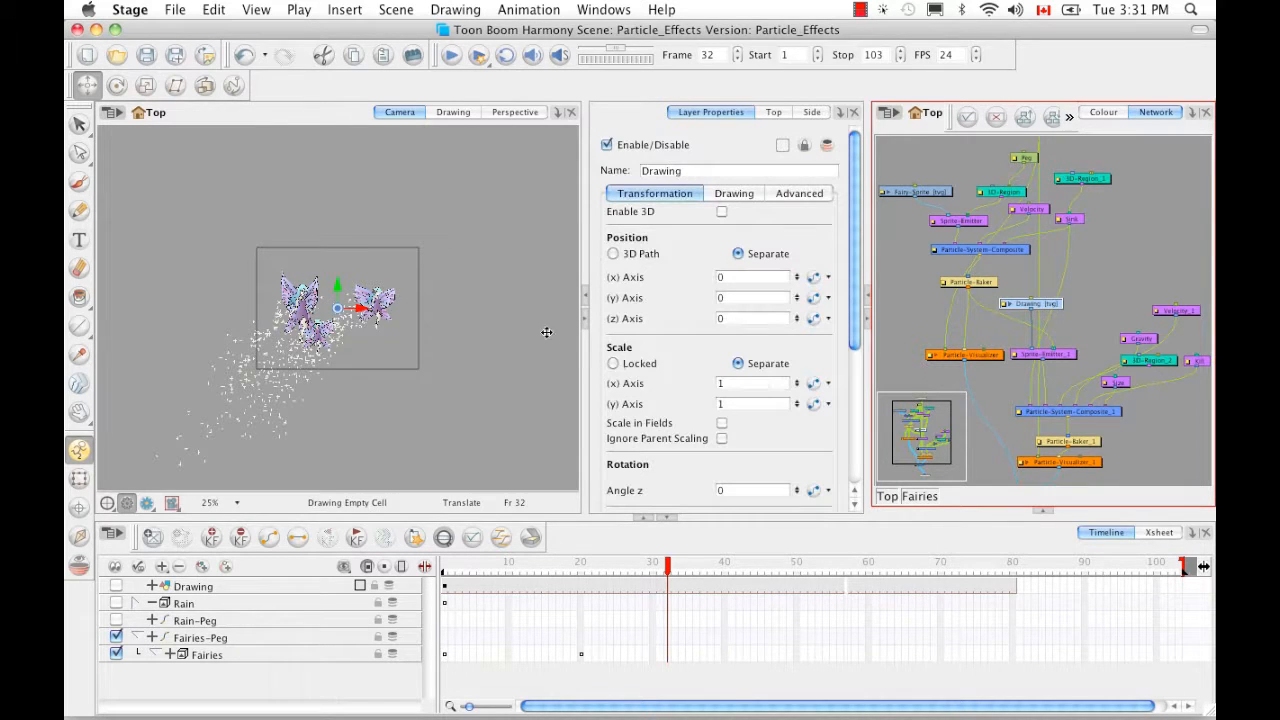
left_click(450, 113)
left_click_drag(668, 567, 422, 572)
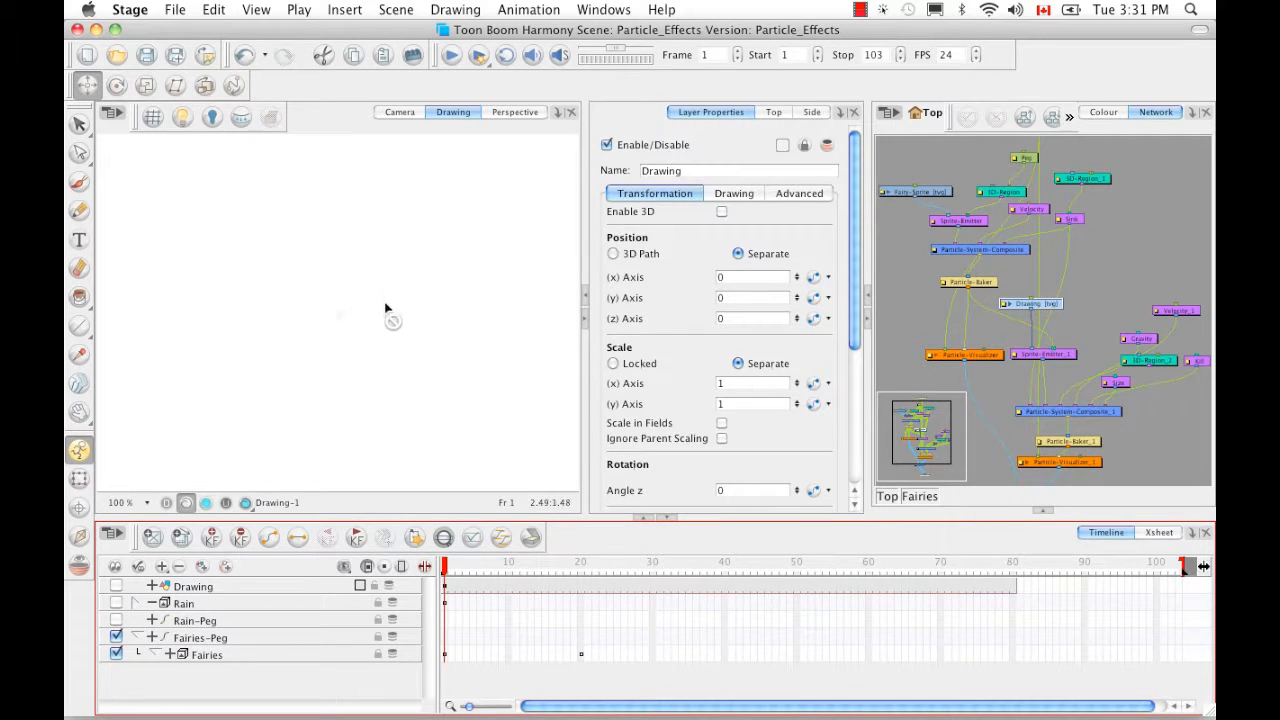
left_click(381, 500)
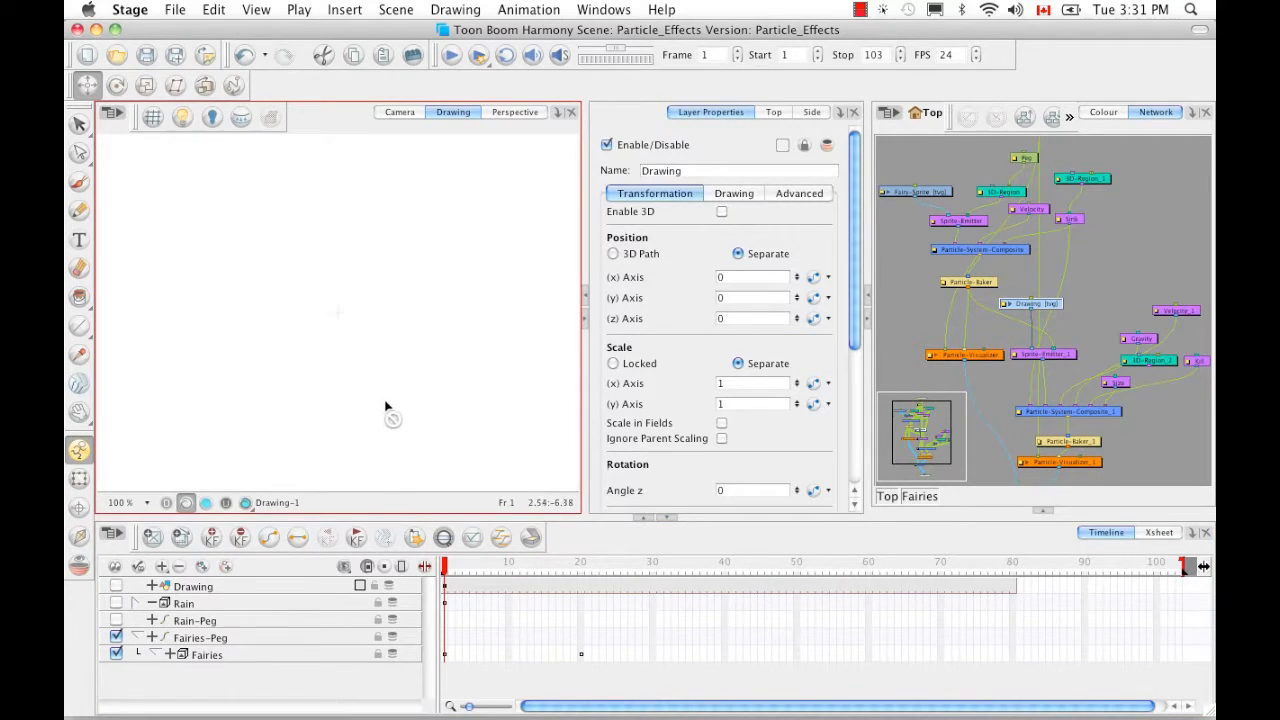
key("2")
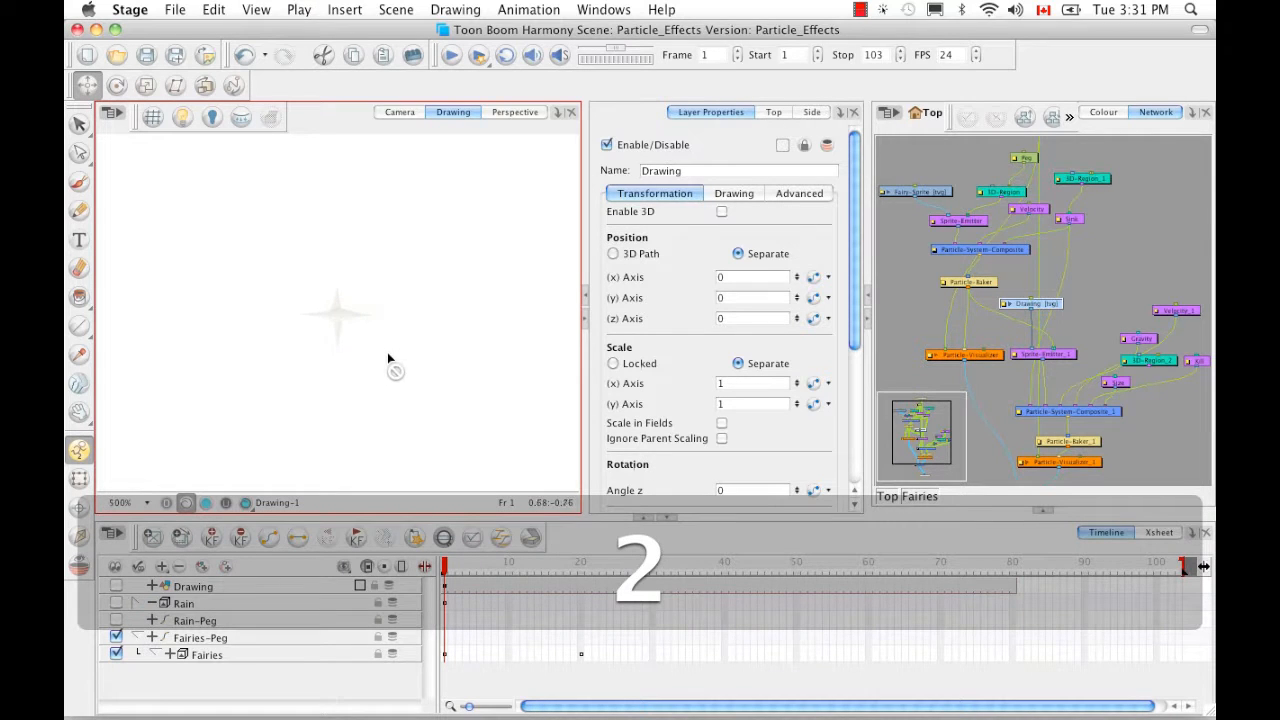
key("2")
key("2")
key("2")
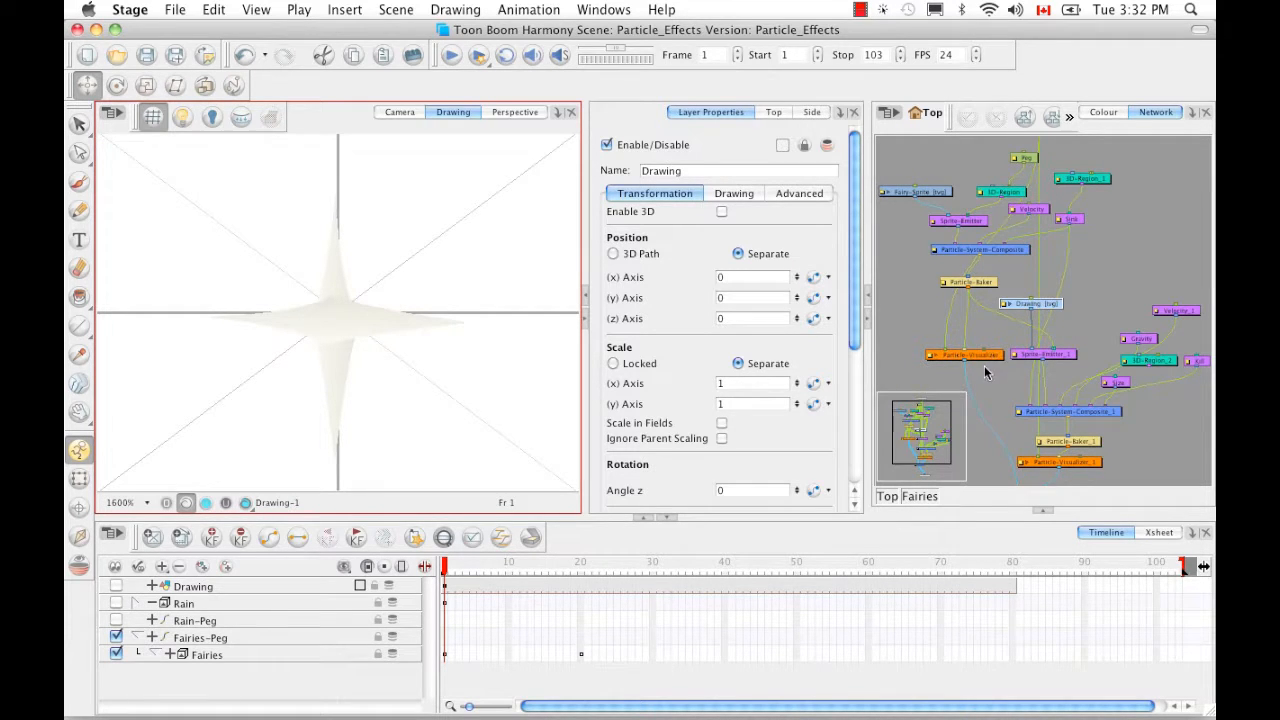
Examine Sprite-Emitter_1's generation properties in its own properties window, then close the window
left_click(1045, 355)
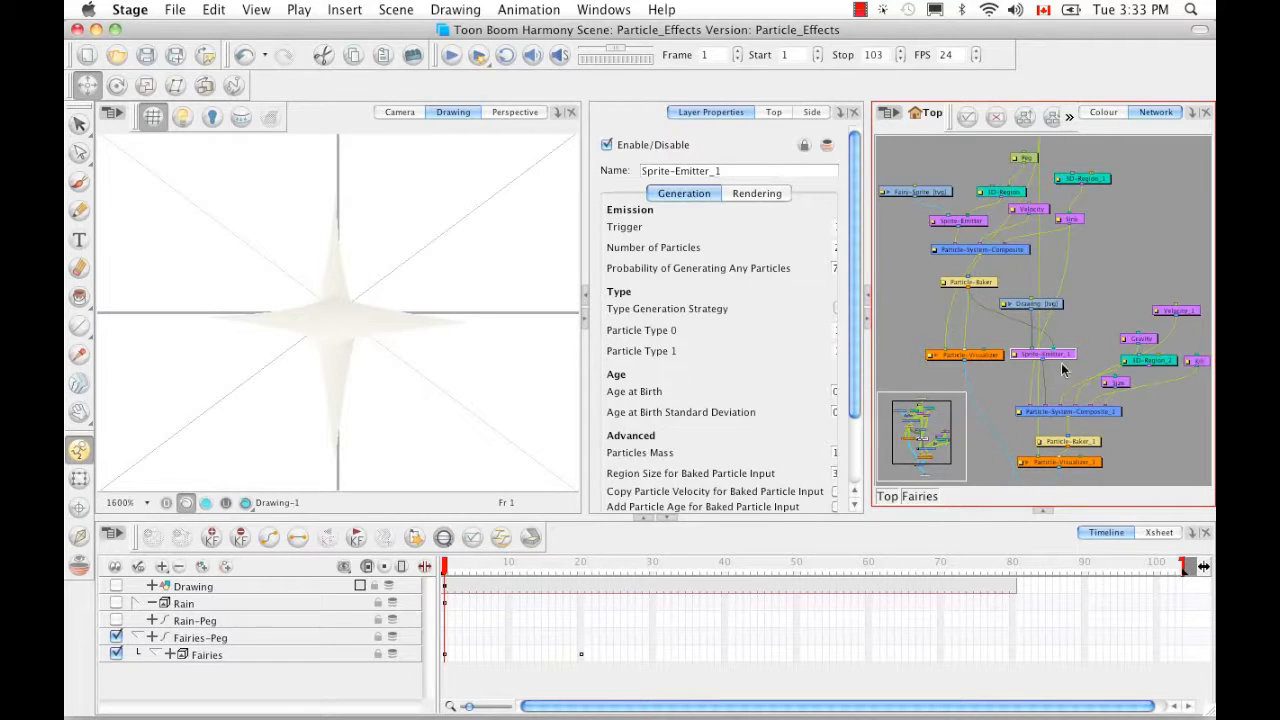
key("space")
left_click_drag(1184, 398, 1130, 405)
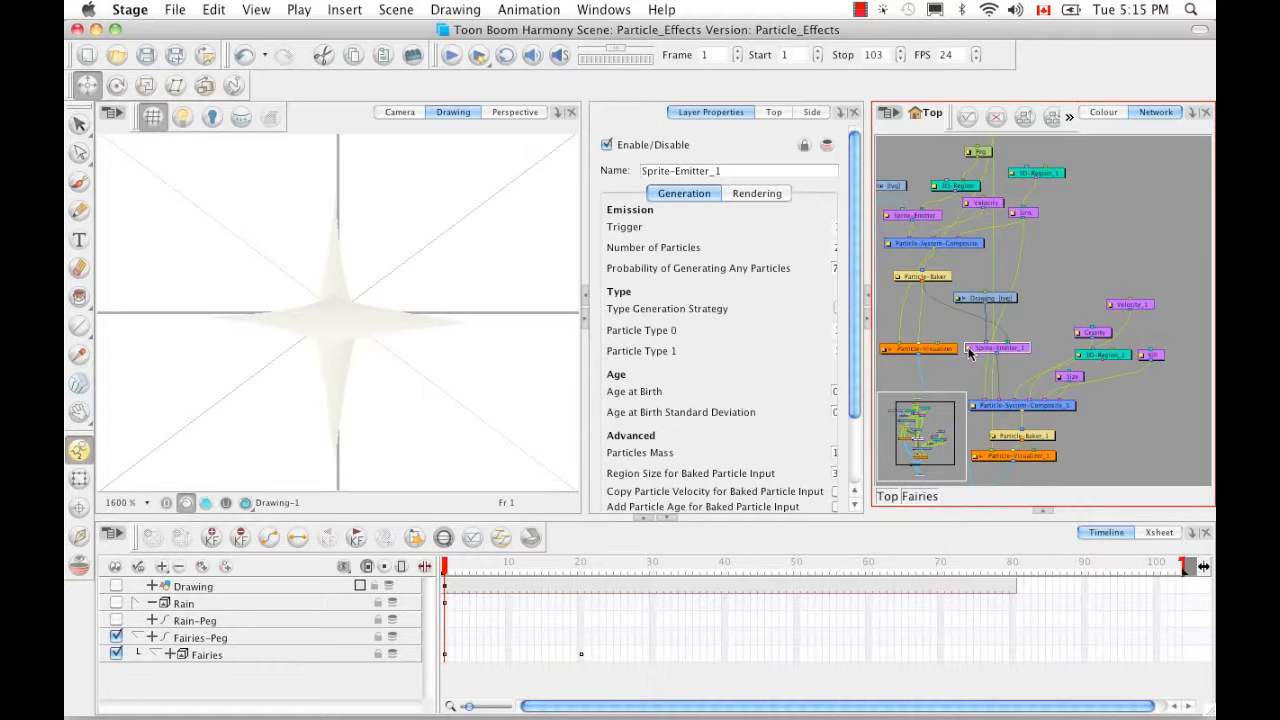
double_click(967, 350)
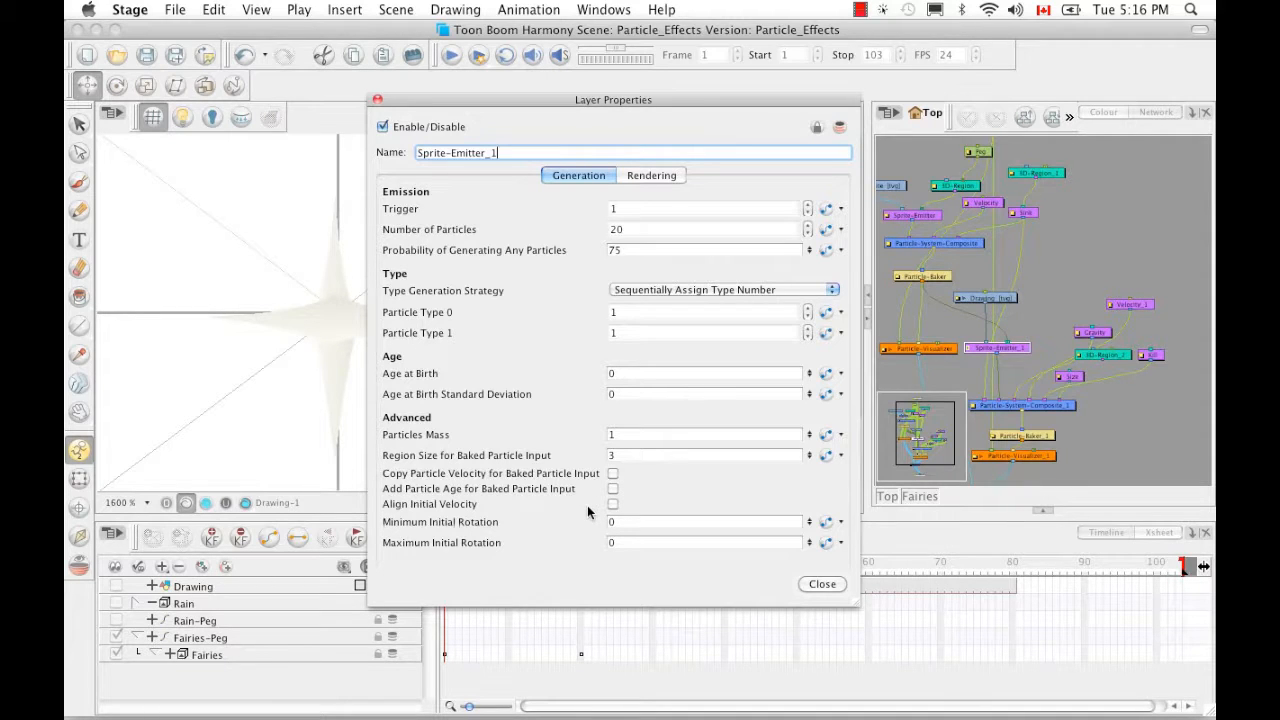
left_click(1105, 343)
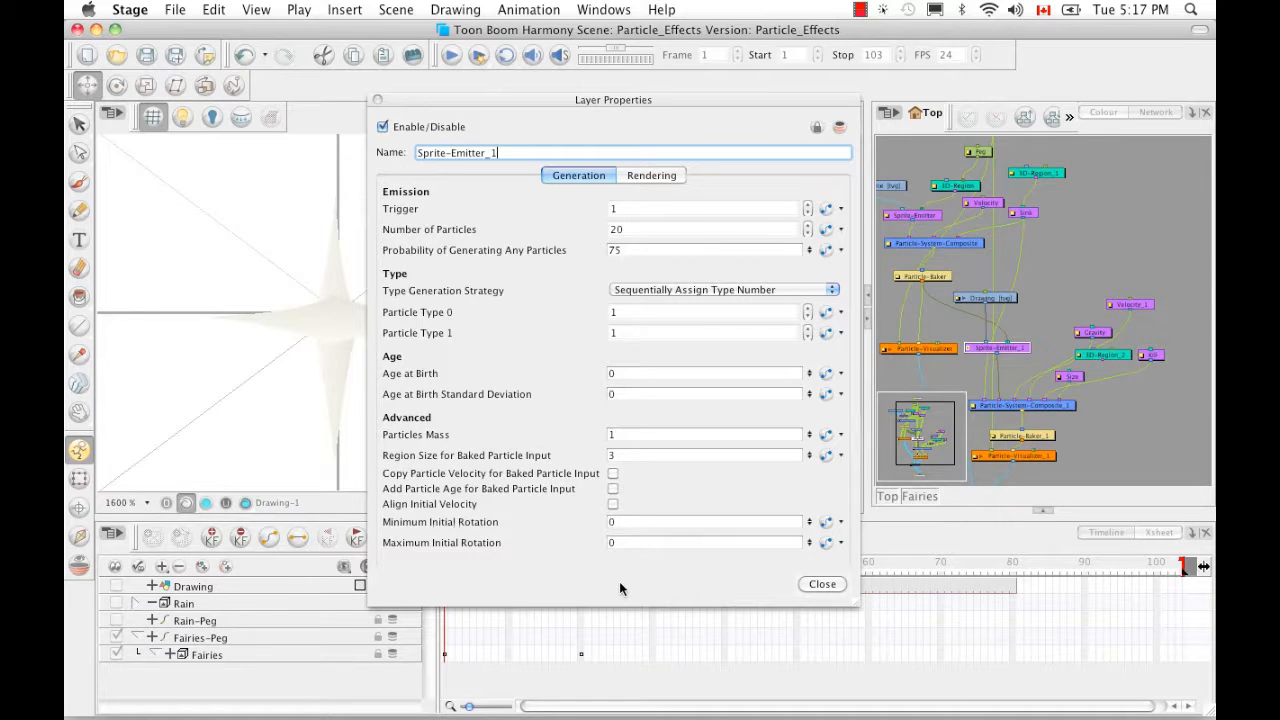
left_click(824, 584)
Deselect everything and play the fairies animation in the Camera view from frame 1
left_click(1111, 455)
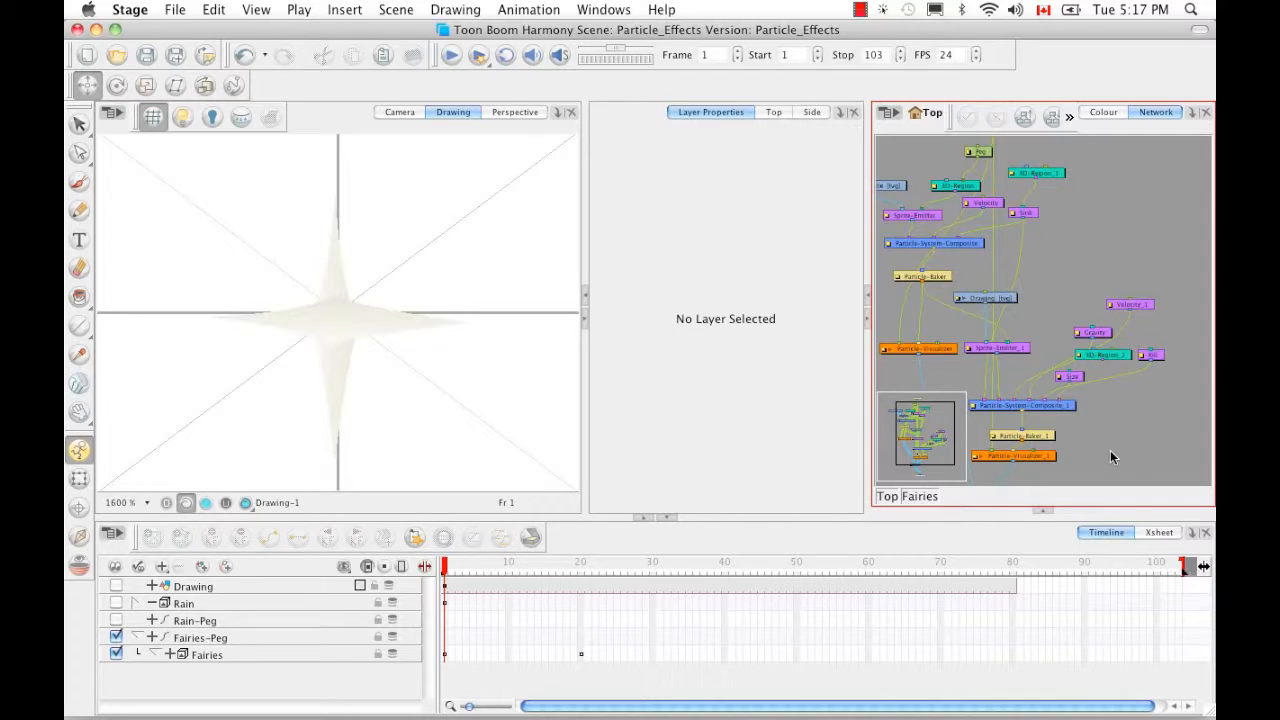
left_click(403, 114)
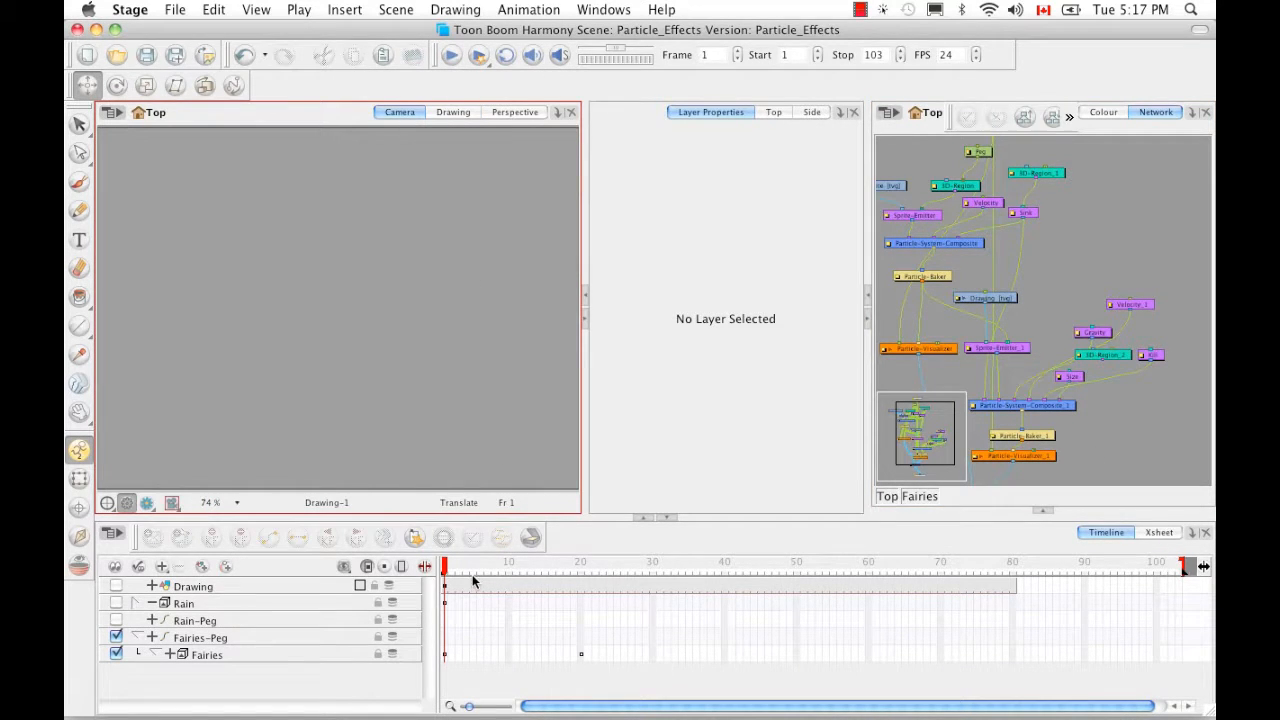
left_click(452, 56)
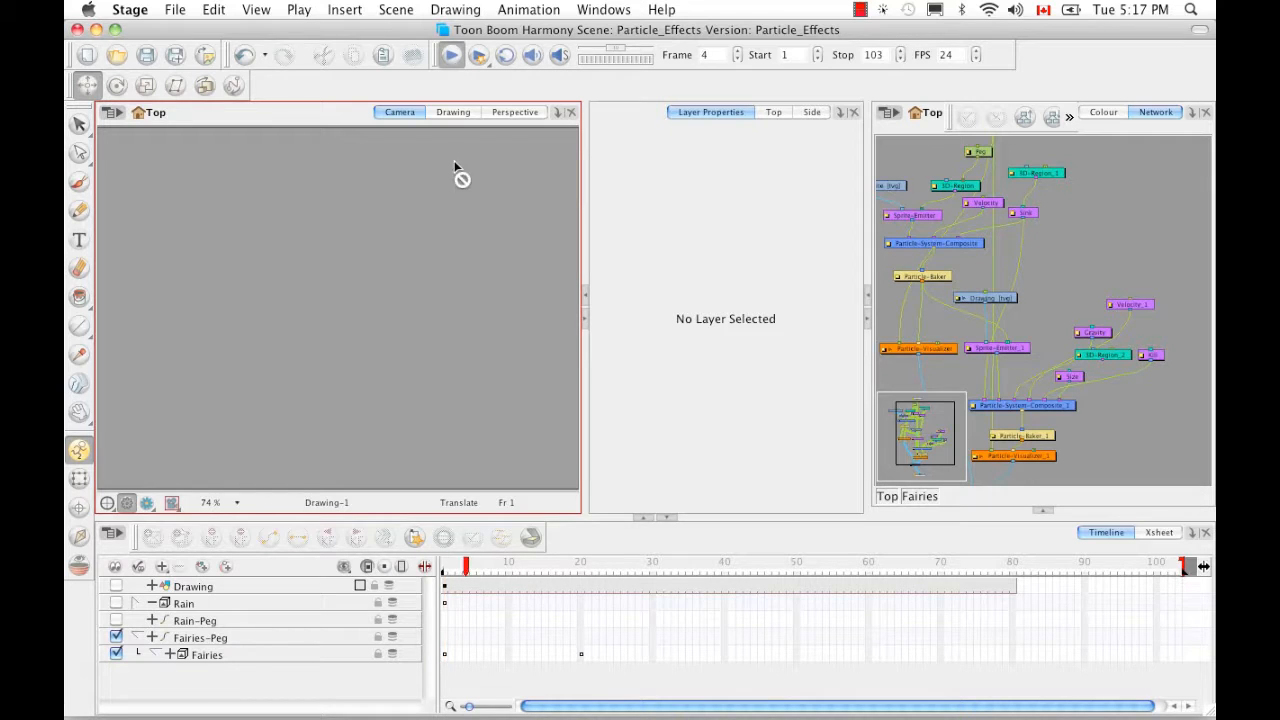